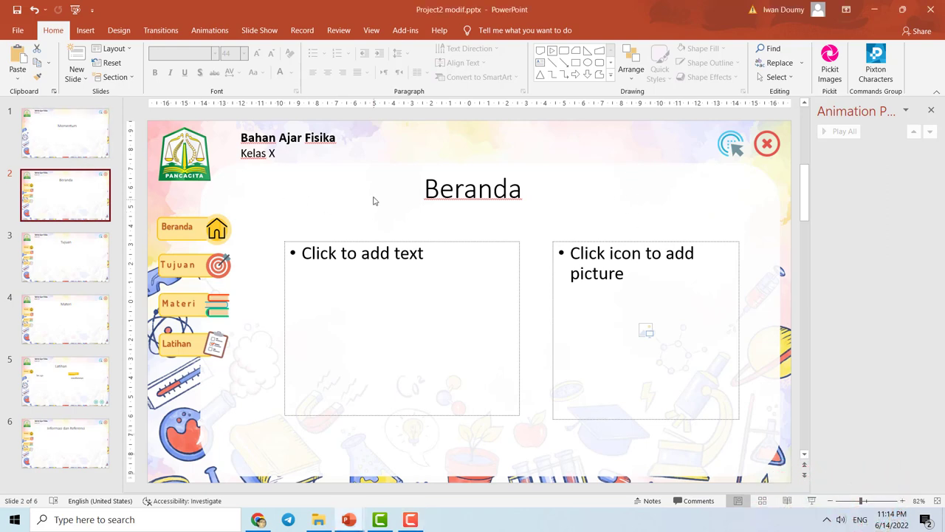
Start the slide show from the Beranda slide.
{"action": "left_click", "coordinate": [66, 150]}
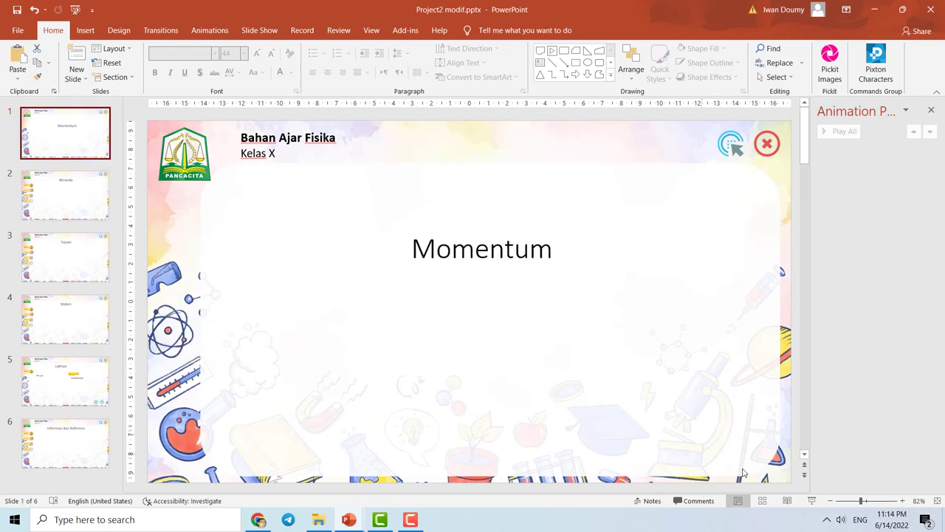
{"action": "left_click", "coordinate": [83, 208]}
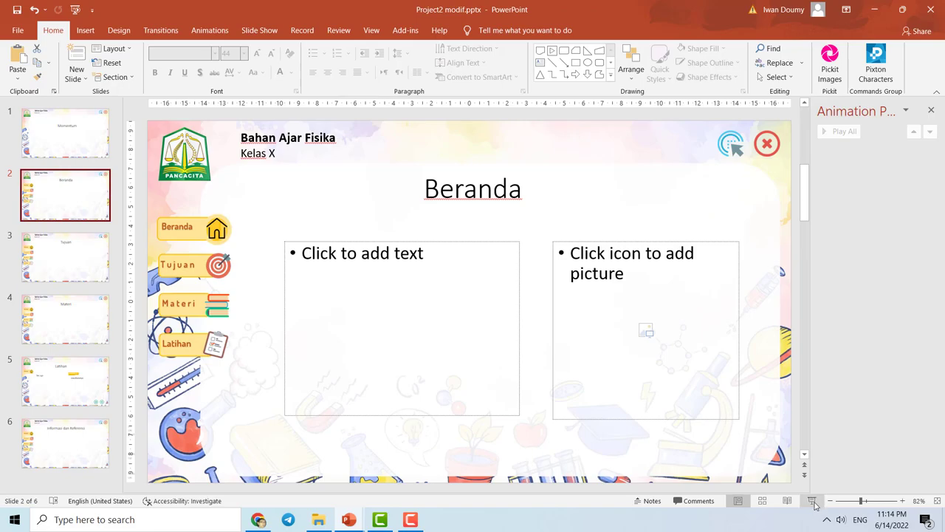
{"action": "left_click", "coordinate": [811, 500]}
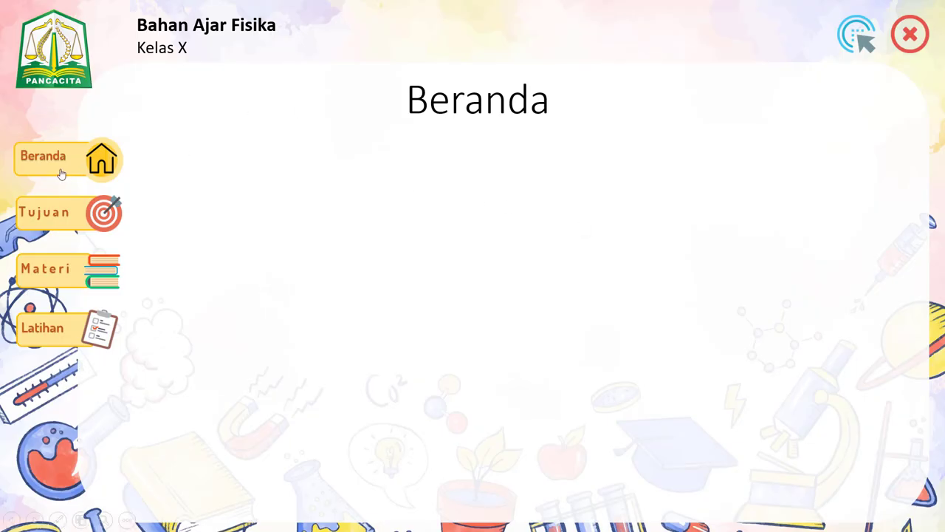
Jump to Tujuan, Materi and Latihan, reveal the 'Jawabannya' answer, then end the show.
{"action": "left_click", "coordinate": [68, 217]}
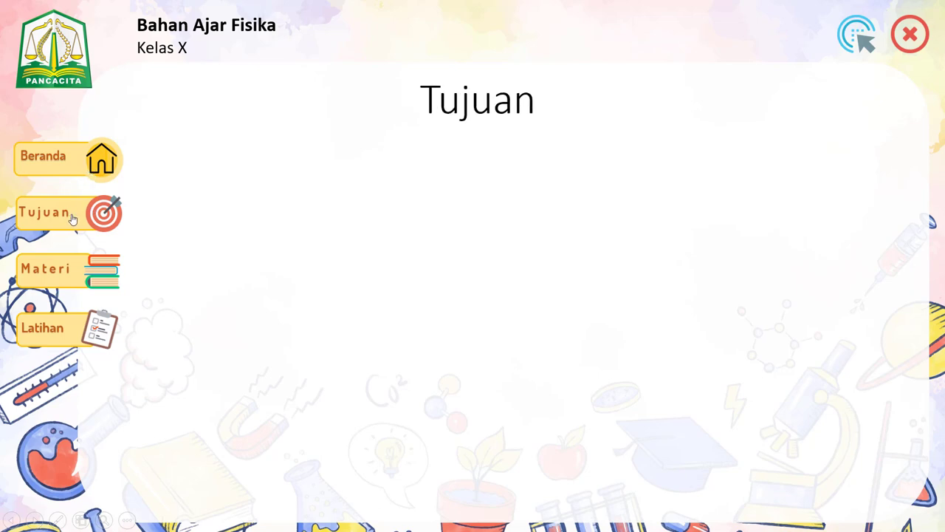
{"action": "left_click", "coordinate": [64, 274]}
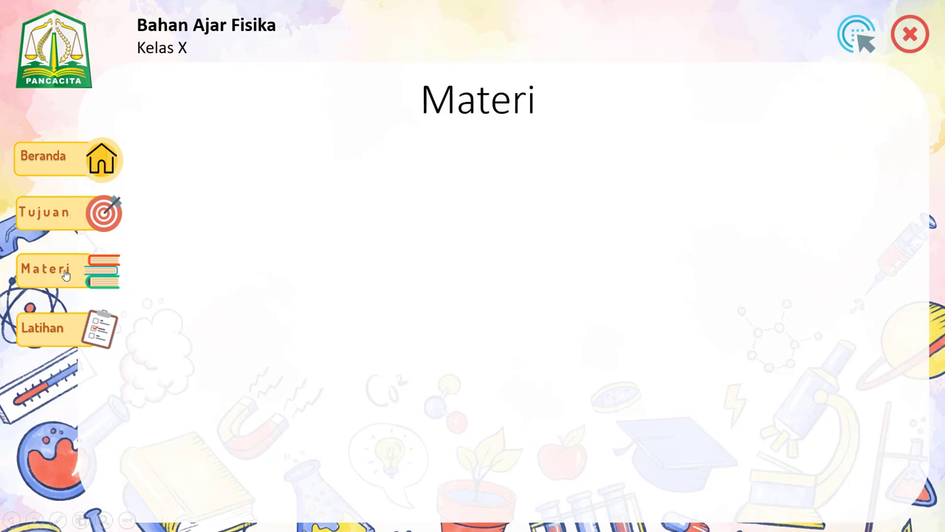
{"action": "left_click", "coordinate": [83, 336]}
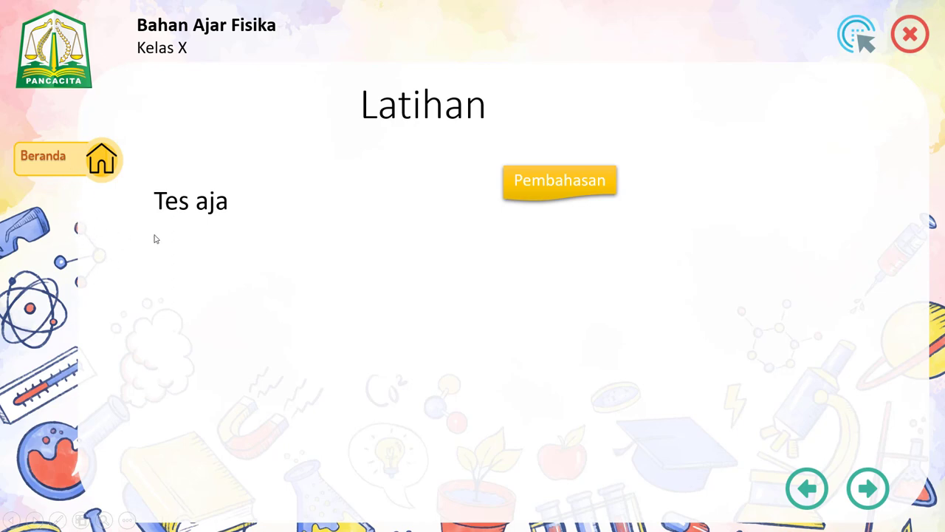
{"action": "left_click", "coordinate": [528, 183]}
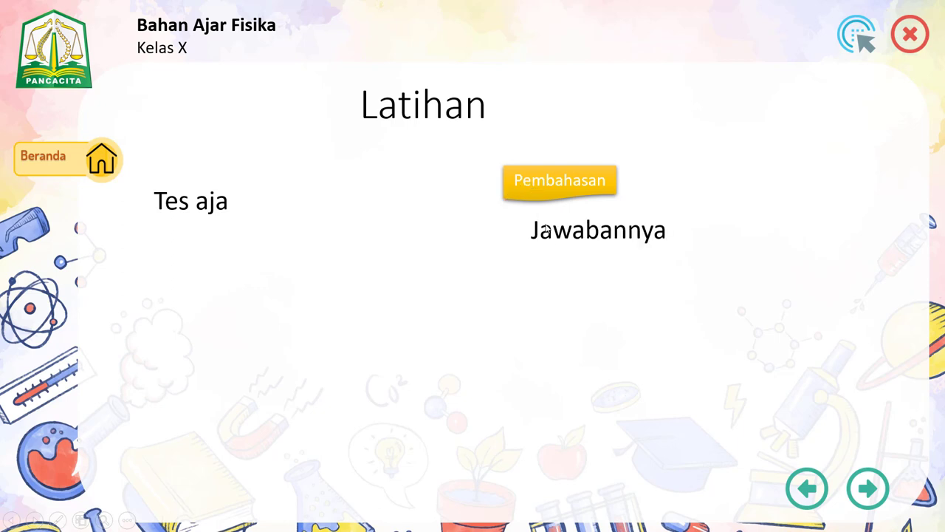
{"action": "left_click", "coordinate": [912, 35]}
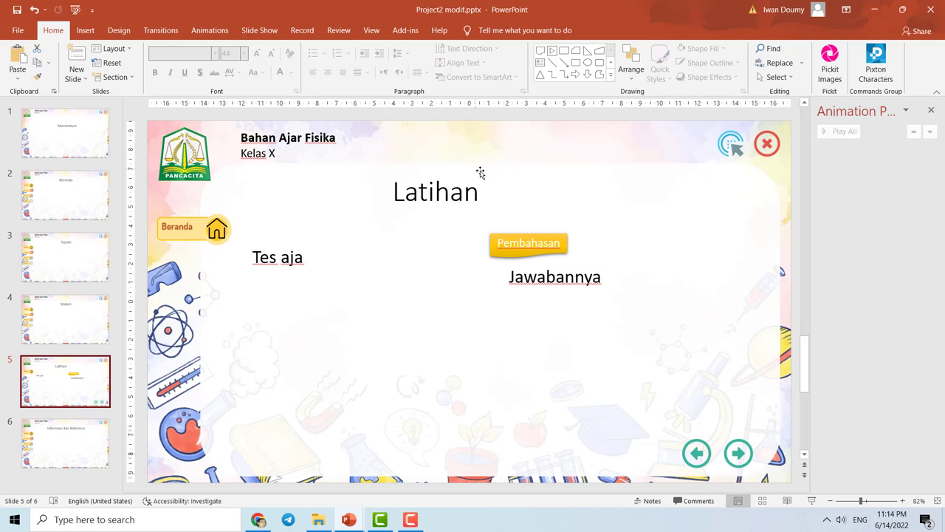
Create a new blank presentation, Presentation1, from the File start page.
{"action": "left_click", "coordinate": [44, 146]}
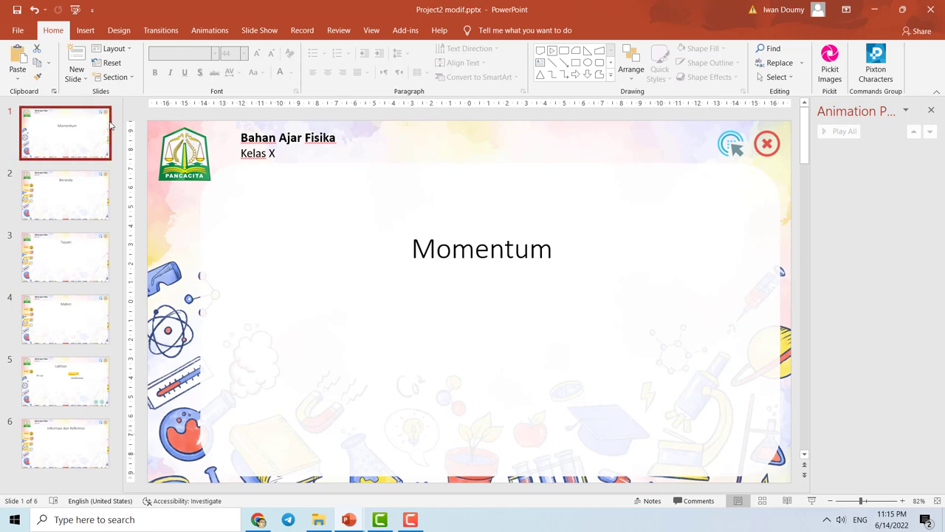
{"action": "left_click", "coordinate": [17, 32]}
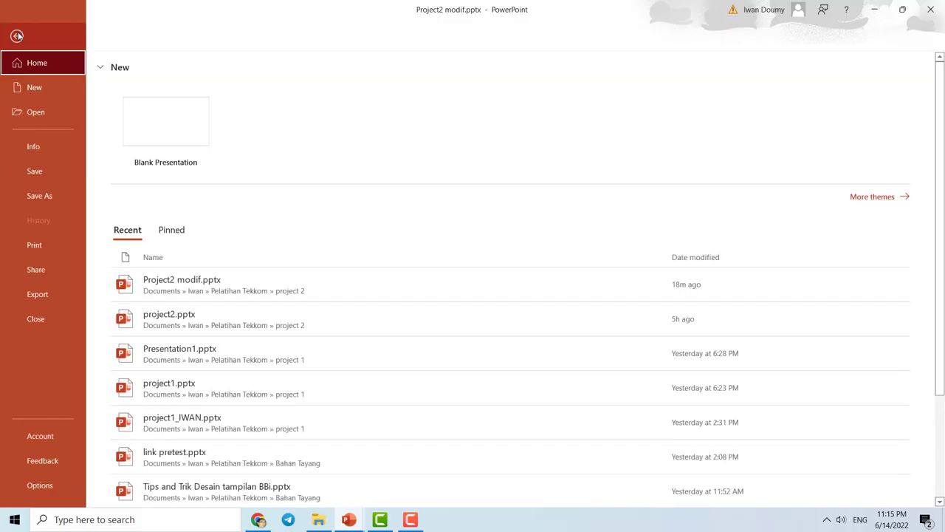
{"action": "left_click", "coordinate": [144, 116]}
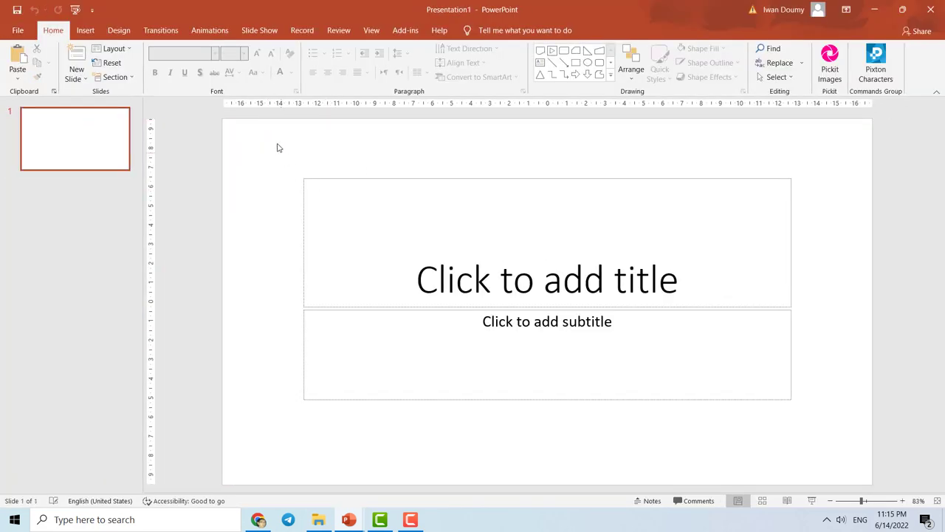
Add a Title and Content slide with Ctrl+M and begin editing its title.
{"action": "left_click_drag", "start_coordinate": [267, 146], "coordinate": [834, 440]}
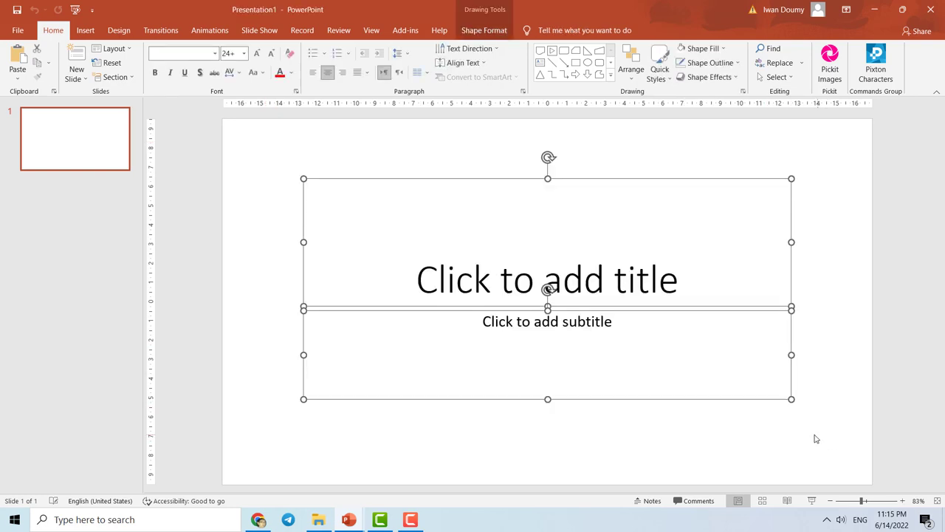
{"action": "left_click", "coordinate": [411, 520]}
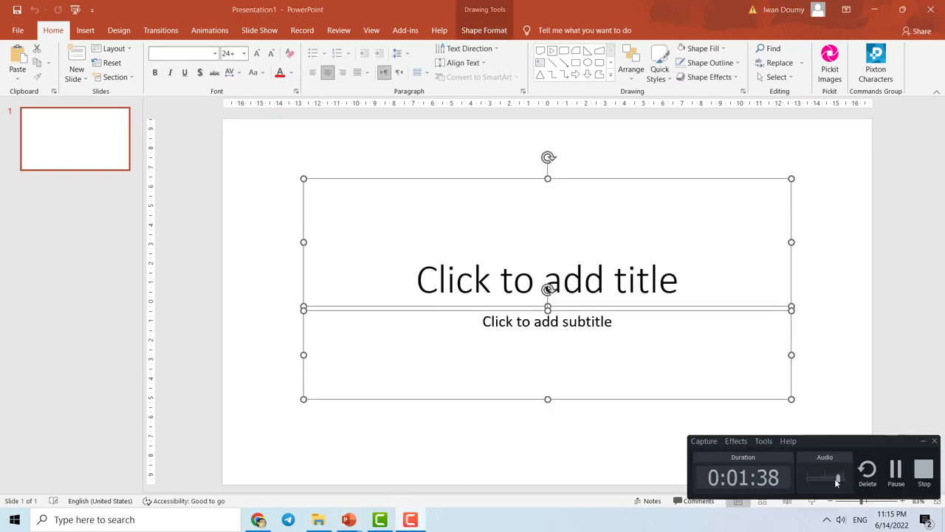
{"action": "left_click", "coordinate": [896, 473]}
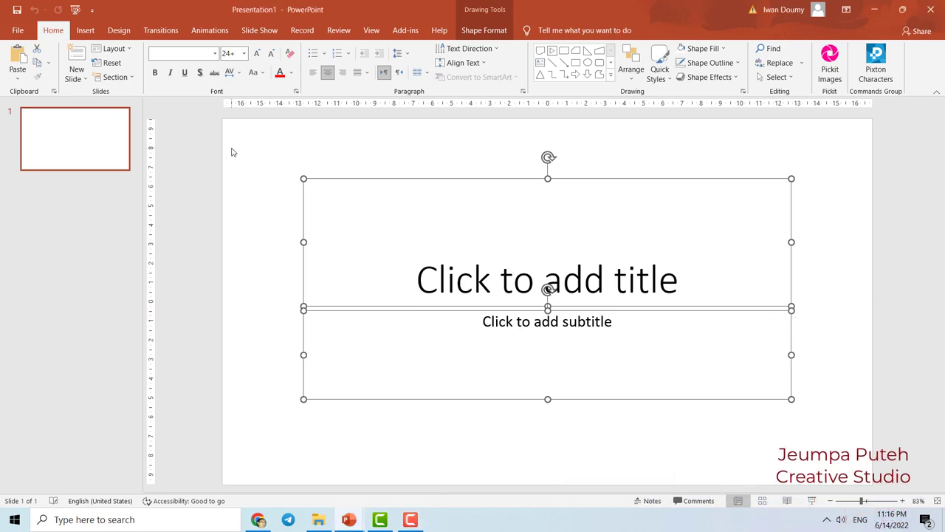
{"action": "left_click", "coordinate": [93, 146]}
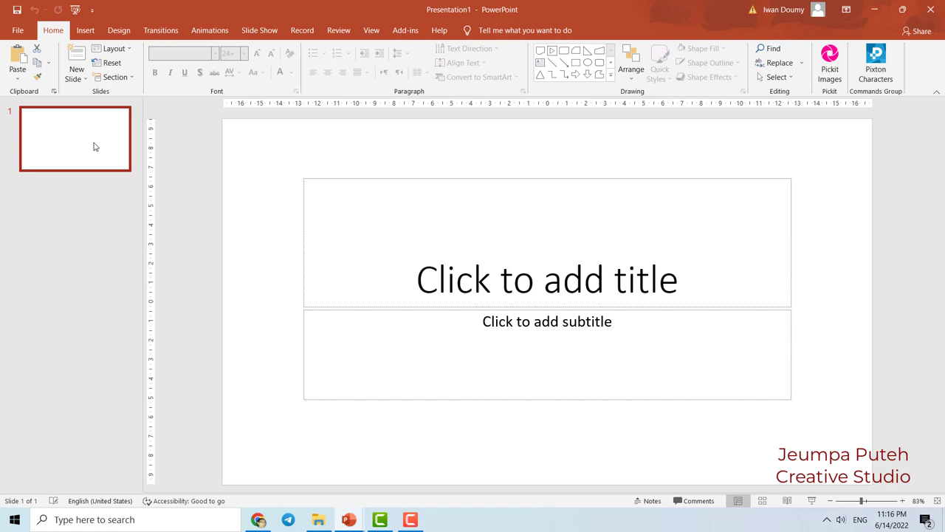
{"action": "key", "text": "ctrl+m"}
{"action": "left_click", "coordinate": [331, 192]}
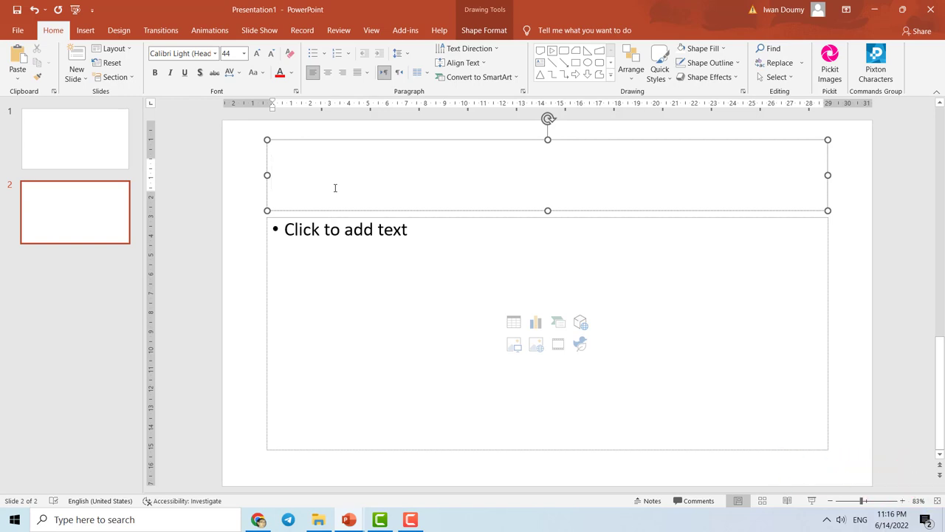
Title the second slide 'Beranda'.
{"action": "type", "text": "Bernda"}
{"action": "key", "text": "BackSpace"}
{"action": "key", "text": "BackSpace"}
{"action": "key", "text": "BackSpace"}
{"action": "type", "text": "a"}
{"action": "type", "text": "nda"}
{"action": "left_click", "coordinate": [64, 225]}
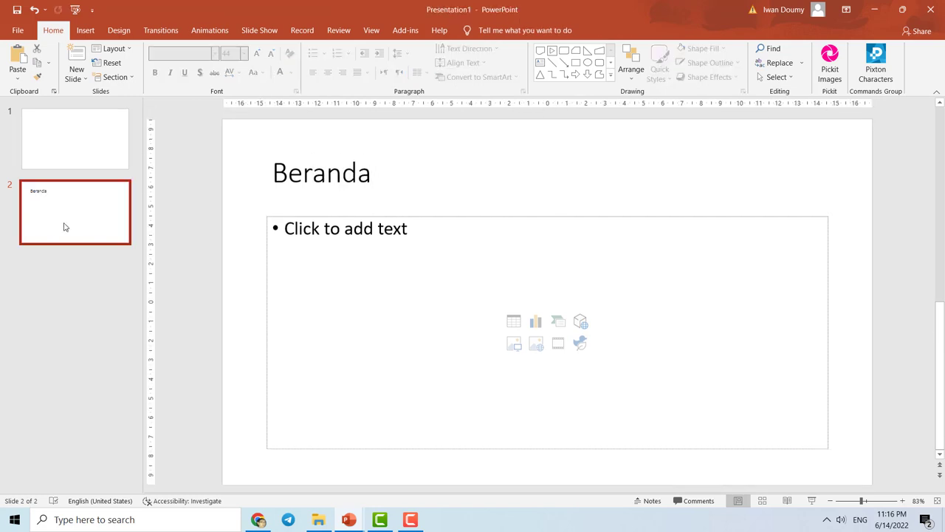
Add a third slide titled 'Tujuan'.
{"action": "key", "text": "Return"}
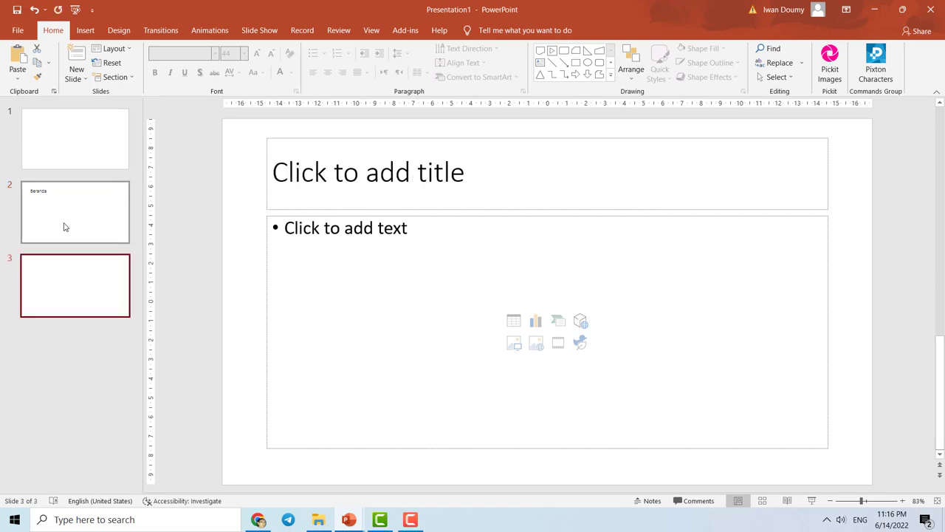
{"action": "left_click", "coordinate": [293, 178]}
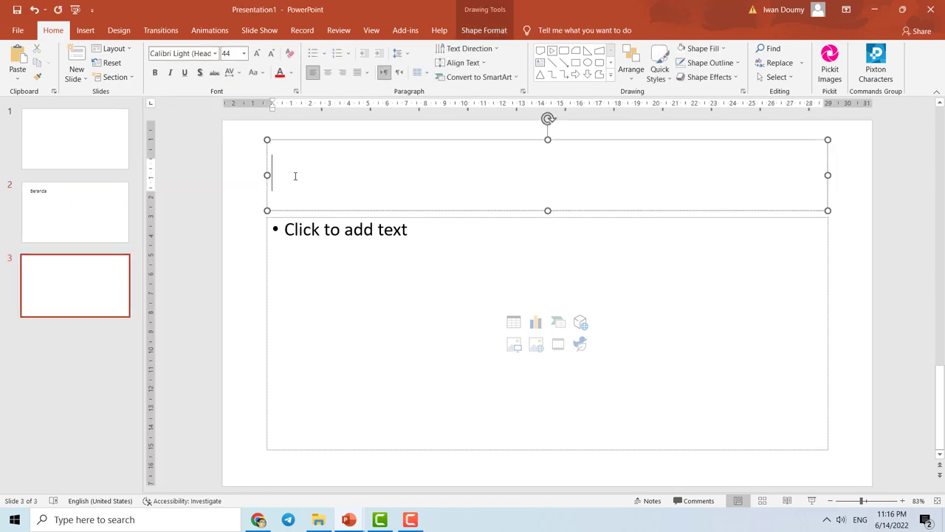
{"action": "type", "text": "T"}
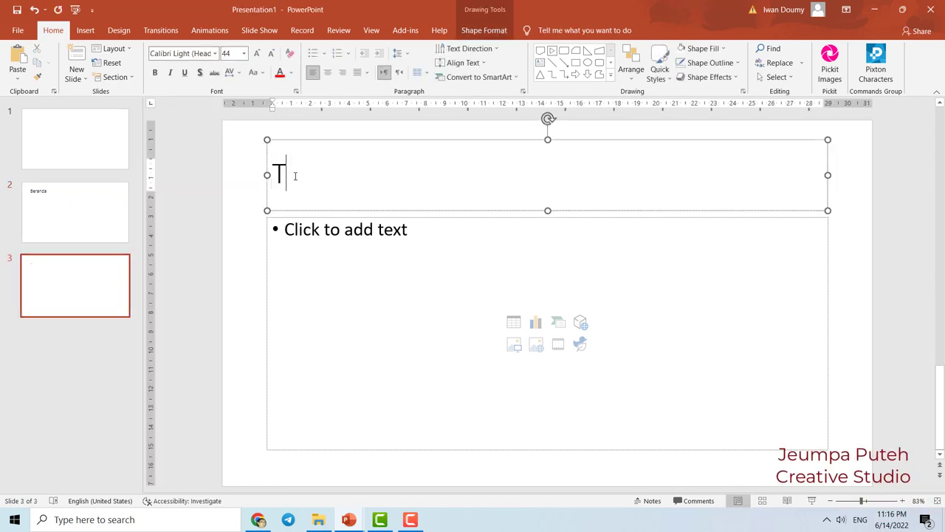
{"action": "type", "text": "unu"}
{"action": "key", "text": "BackSpace"}
{"action": "key", "text": "BackSpace"}
{"action": "type", "text": "jua"}
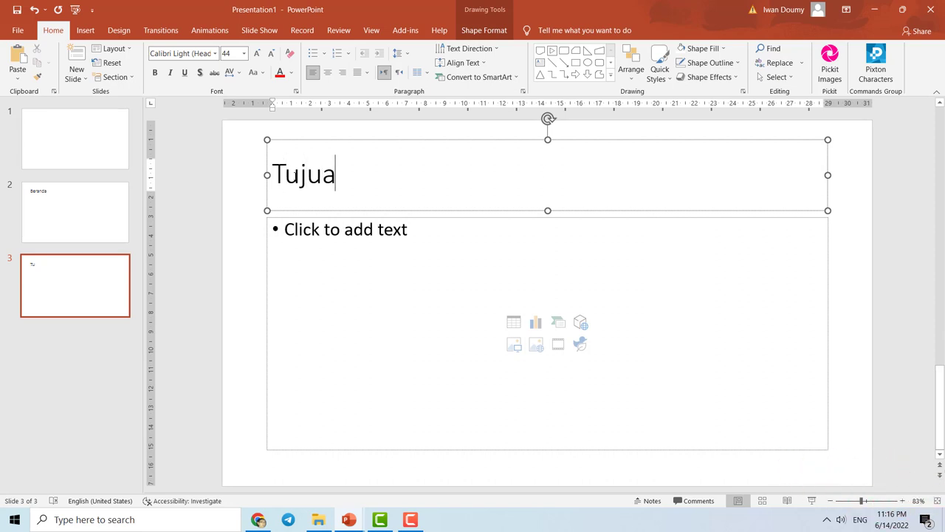
{"action": "type", "text": "n"}
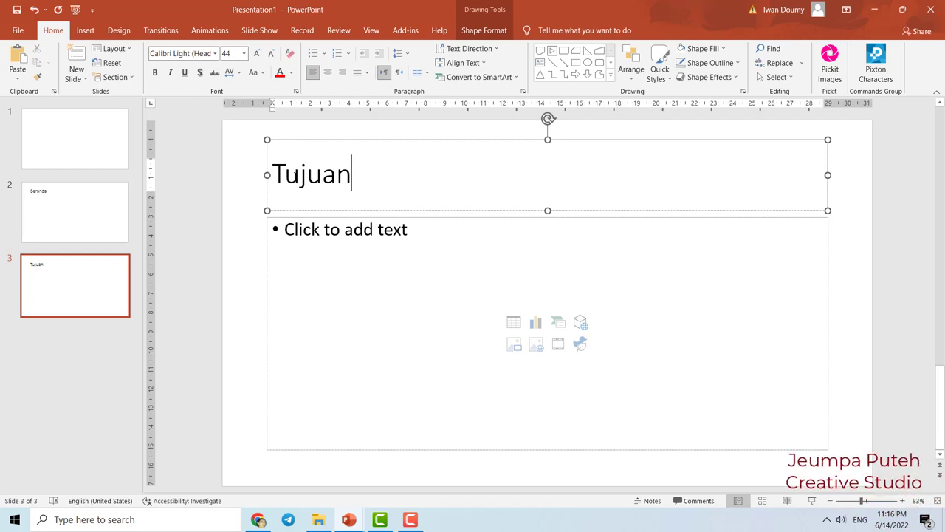
{"action": "left_click", "coordinate": [90, 291]}
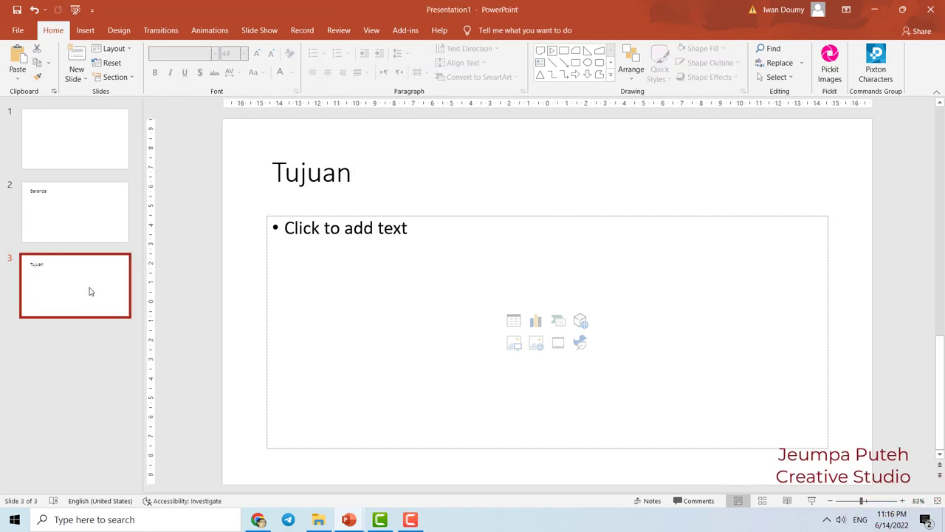
Add fourth and fifth slides titled 'Materi' and 'Latihan'.
{"action": "key", "text": "Return"}
{"action": "left_click", "coordinate": [329, 176]}
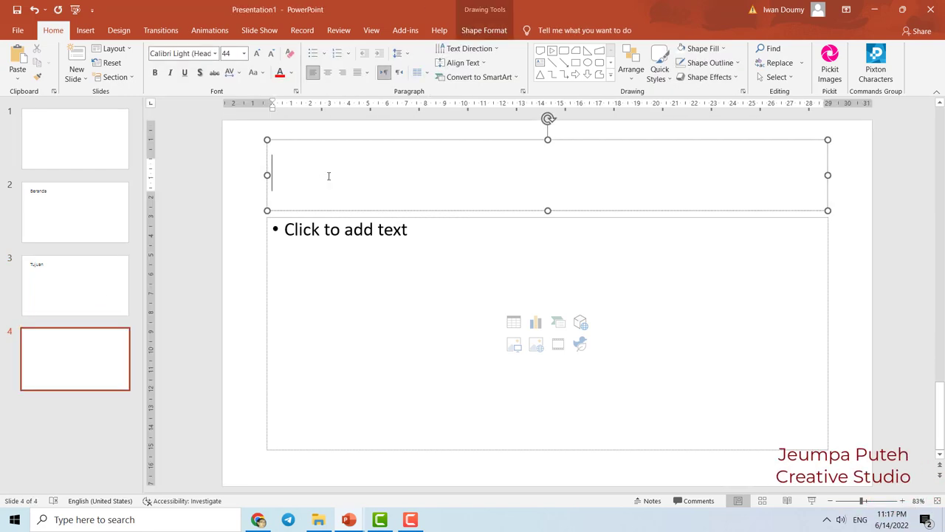
{"action": "type", "text": "Materi"}
{"action": "left_click", "coordinate": [44, 371]}
{"action": "key", "text": "Return"}
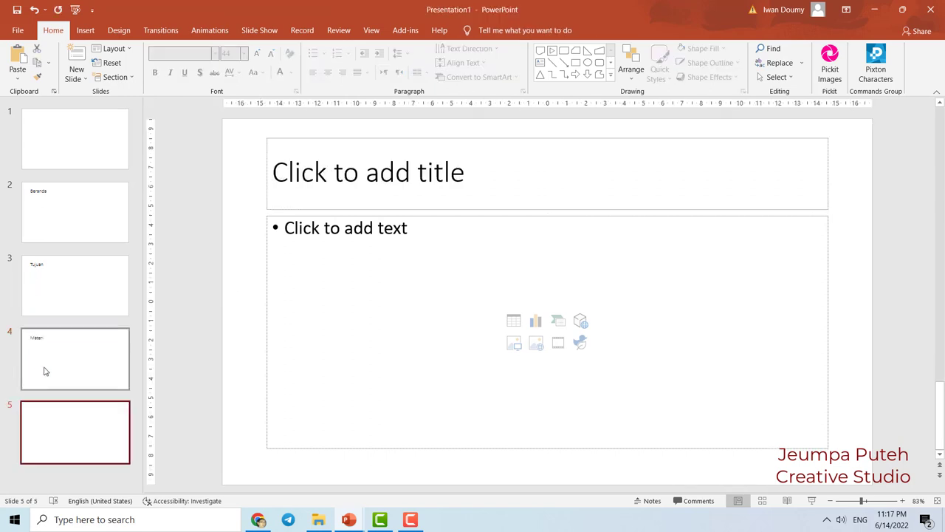
{"action": "left_click", "coordinate": [290, 181]}
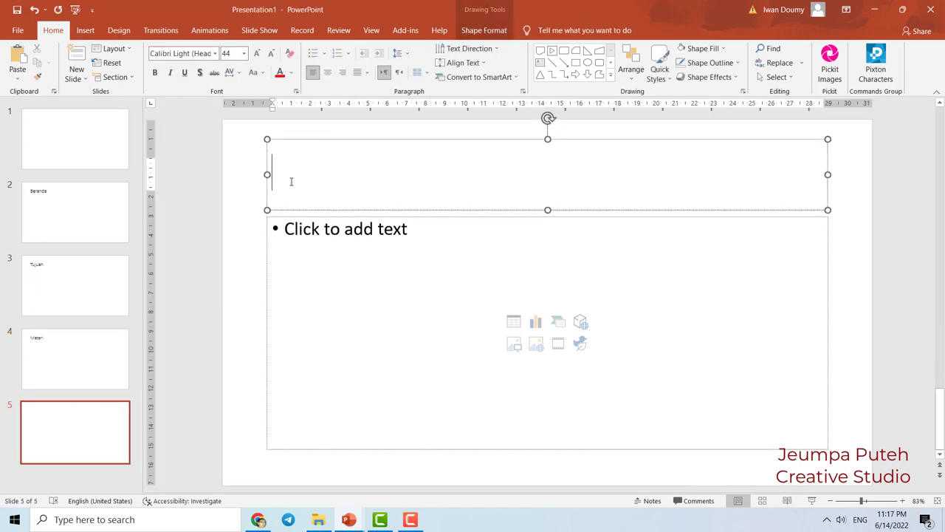
{"action": "type", "text": "Latihan"}
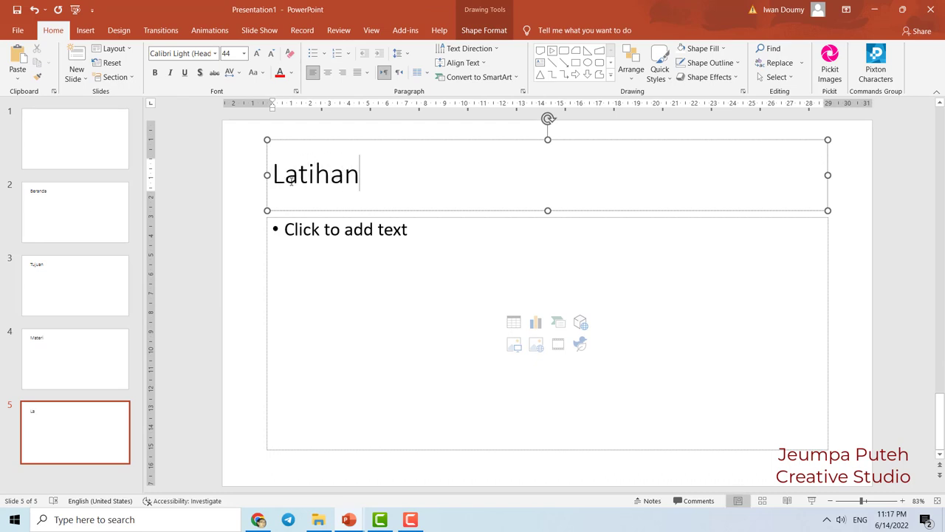
{"action": "left_click", "coordinate": [67, 444]}
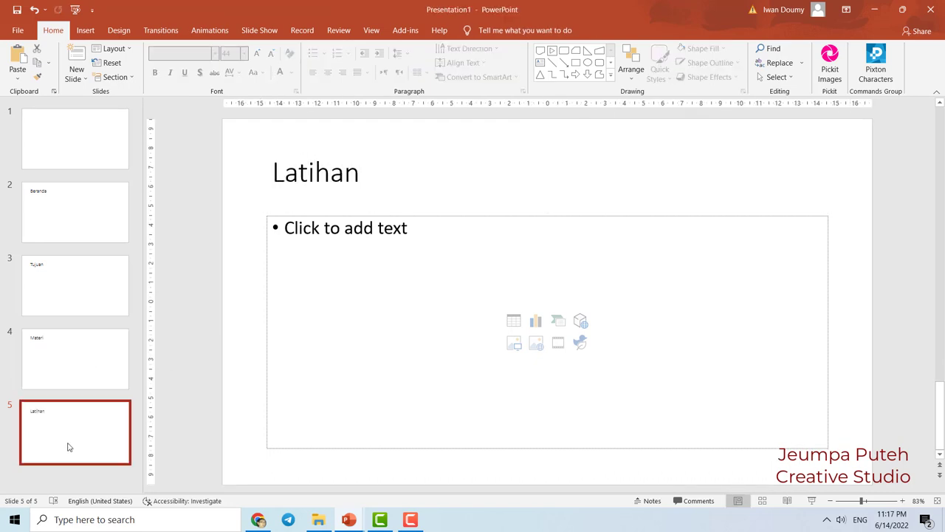
Add a sixth slide titled 'Informasi dan Referensi'.
{"action": "key", "text": "Return"}
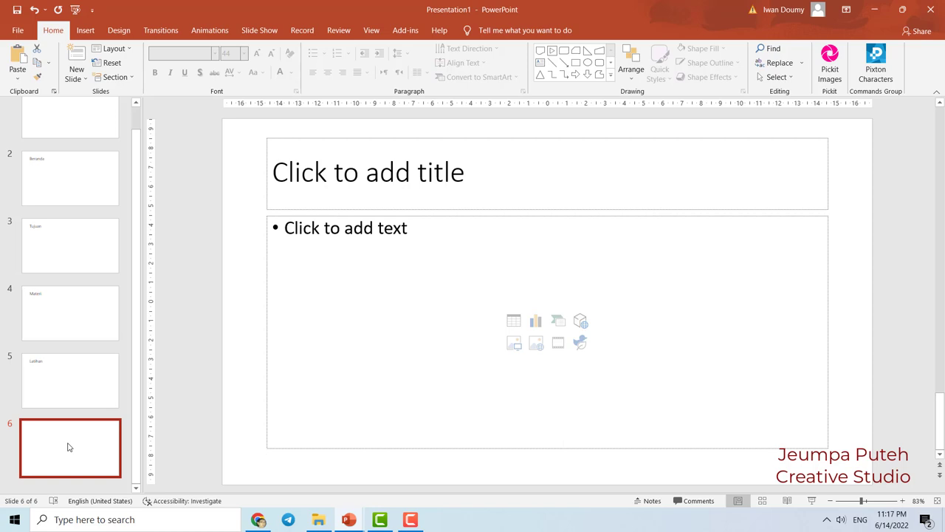
{"action": "left_click", "coordinate": [406, 161]}
{"action": "type", "text": "O"}
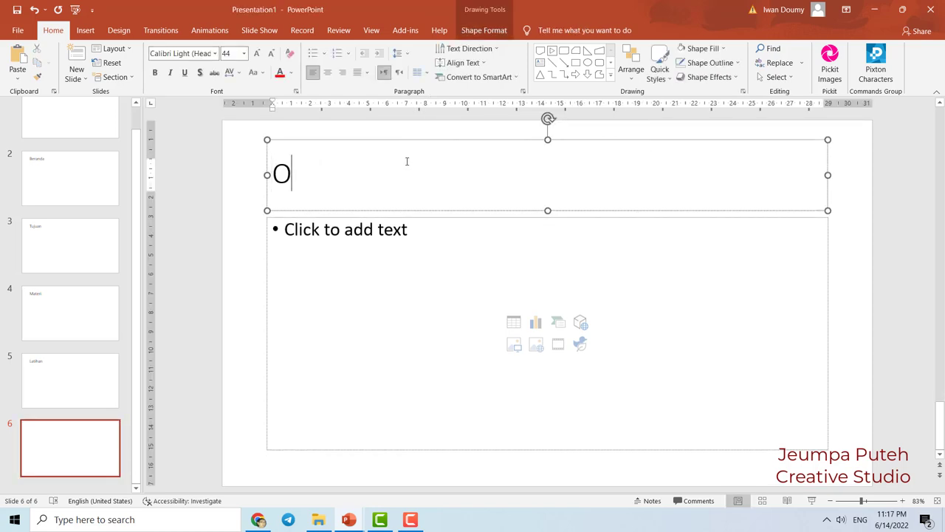
{"action": "key", "text": "BackSpace"}
{"action": "type", "text": "Inform"}
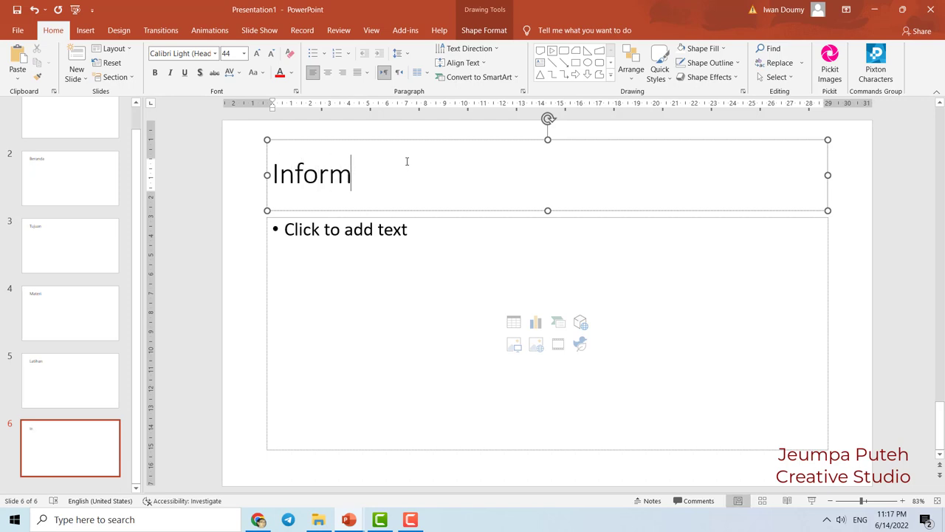
{"action": "type", "text": "asi dan "}
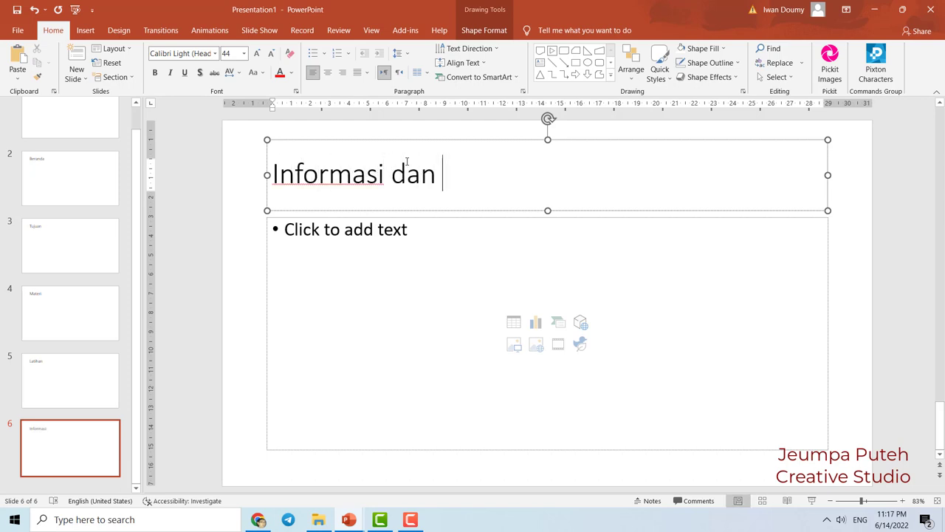
{"action": "type", "text": "Refer"}
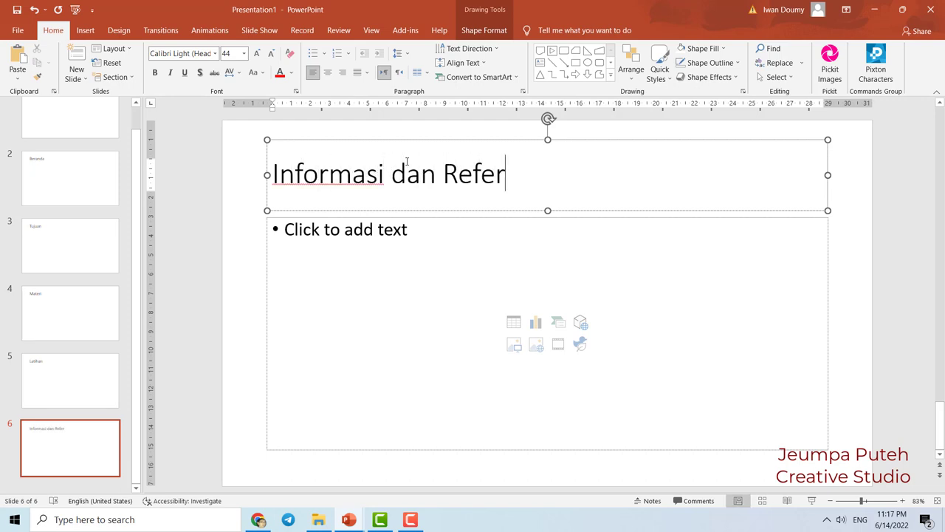
{"action": "type", "text": "n"}
{"action": "key", "text": "BackSpace"}
{"action": "type", "text": "en"}
{"action": "type", "text": "si"}
Review the Beranda, Tujuan, Materi, Latihan and Informasi dan Referensi slides in turn.
{"action": "left_click", "coordinate": [70, 184]}
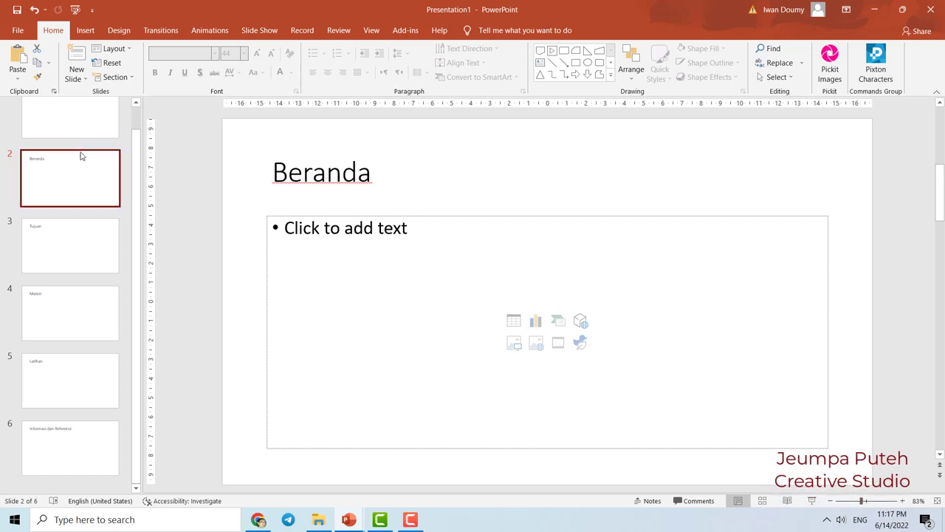
{"action": "scroll", "coordinate": [85, 166], "scroll_direction": "up", "scroll_amount": 2}
{"action": "scroll", "coordinate": [86, 175], "scroll_direction": "down", "scroll_amount": 1}
{"action": "scroll", "coordinate": [96, 192], "scroll_direction": "up", "scroll_amount": 1}
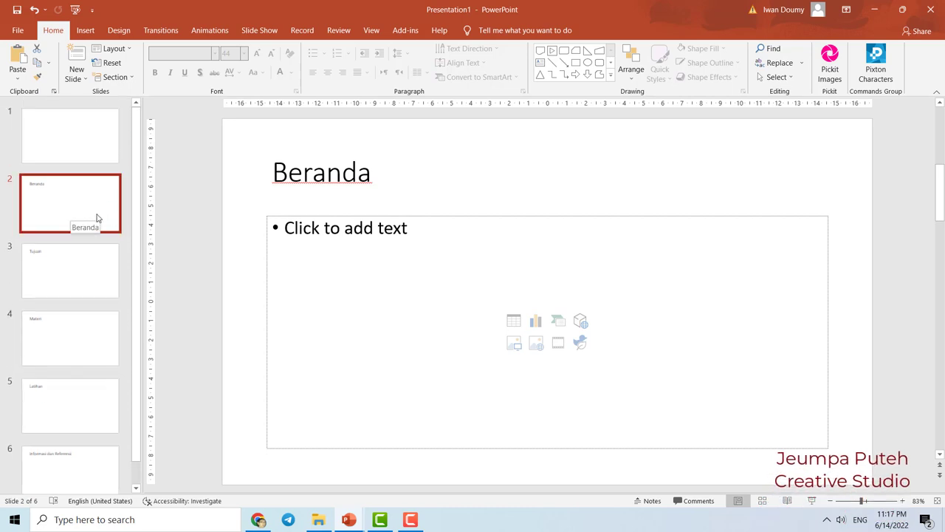
{"action": "left_click", "coordinate": [77, 274]}
{"action": "left_click", "coordinate": [82, 337]}
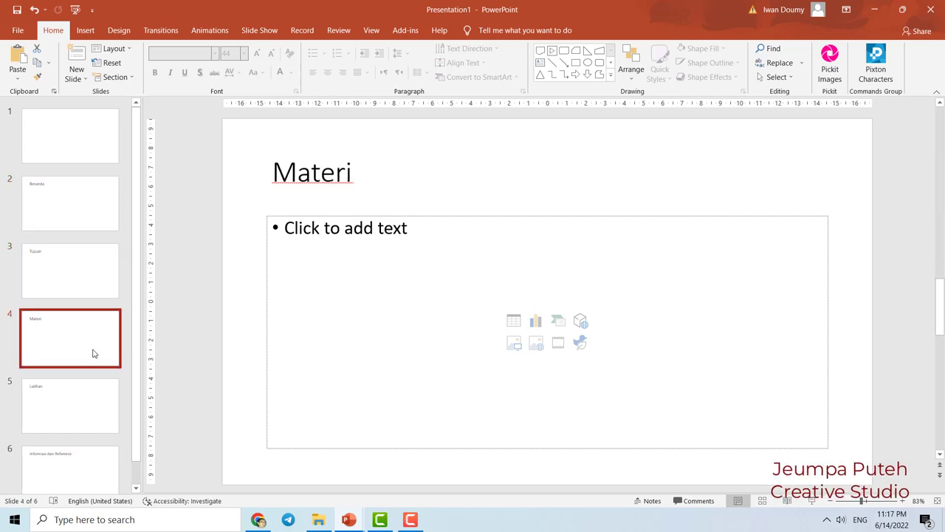
{"action": "left_click", "coordinate": [73, 411]}
{"action": "left_click", "coordinate": [80, 488]}
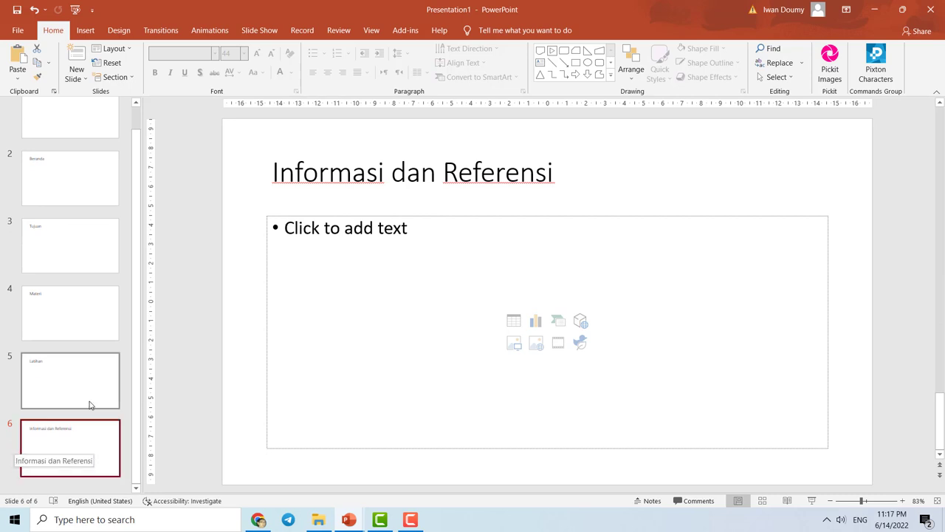
{"action": "left_click", "coordinate": [72, 189]}
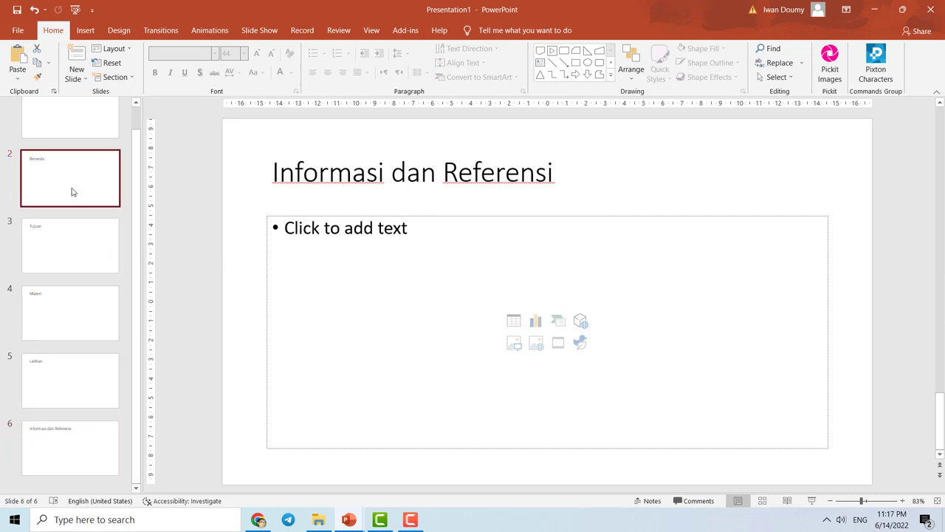
{"action": "left_click", "coordinate": [80, 259]}
{"action": "left_click", "coordinate": [106, 322]}
{"action": "left_click", "coordinate": [109, 380]}
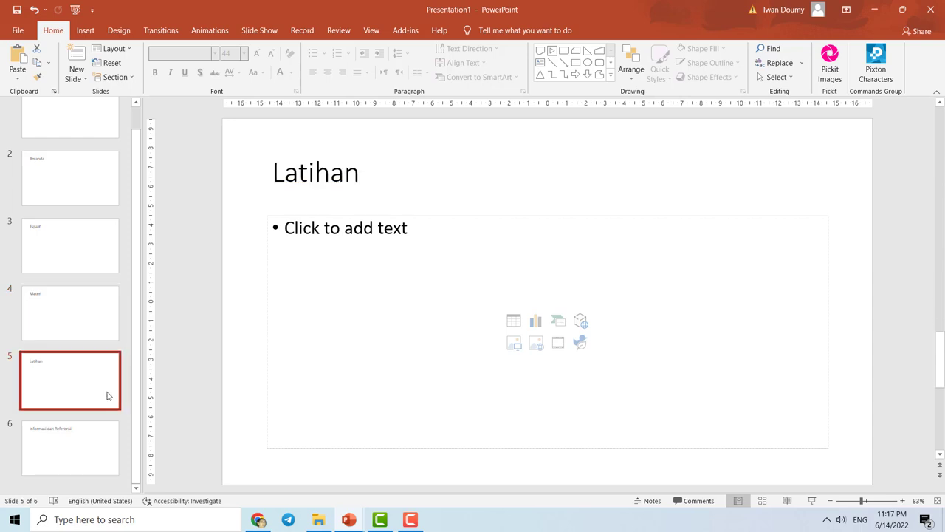
{"action": "left_click", "coordinate": [99, 438]}
{"action": "left_click", "coordinate": [62, 194]}
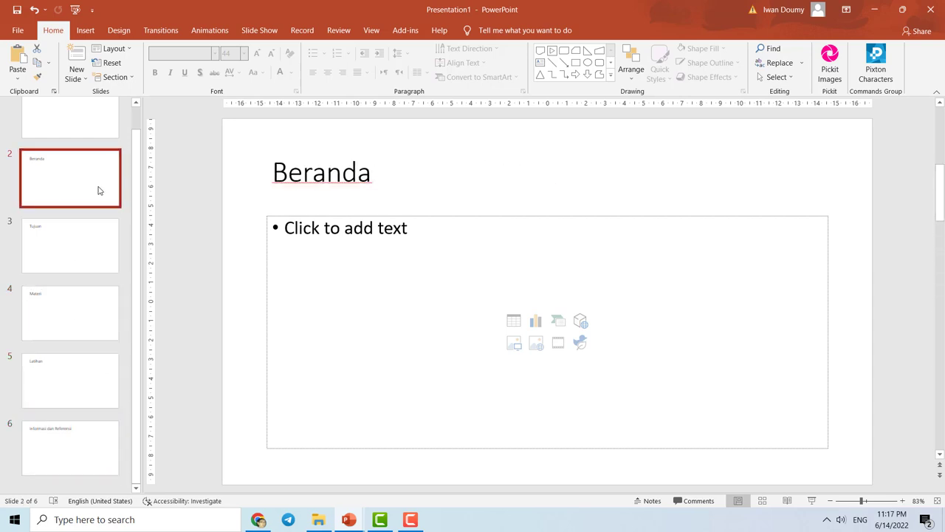
{"action": "scroll", "coordinate": [95, 192], "scroll_direction": "up", "scroll_amount": 2}
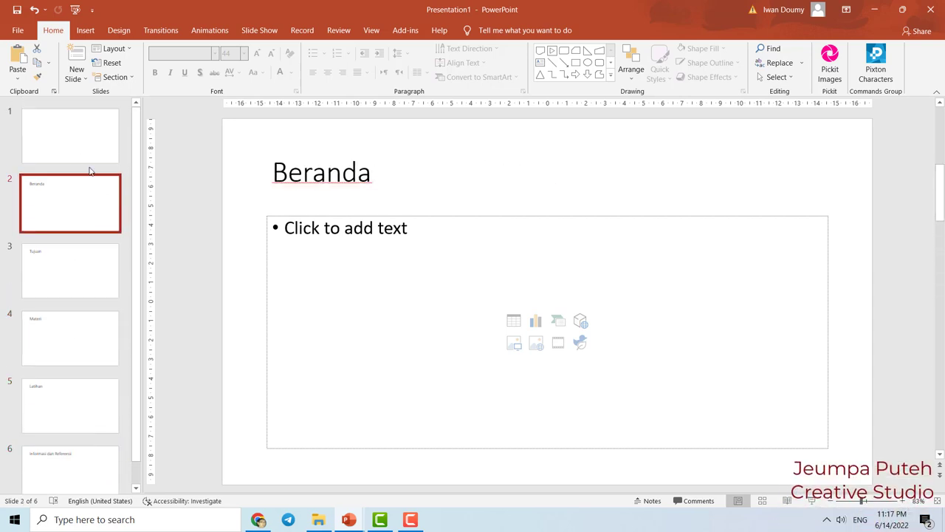
Step through the slides again from the first, then switch to Slide Master view.
{"action": "left_click", "coordinate": [78, 147]}
{"action": "left_click", "coordinate": [85, 212]}
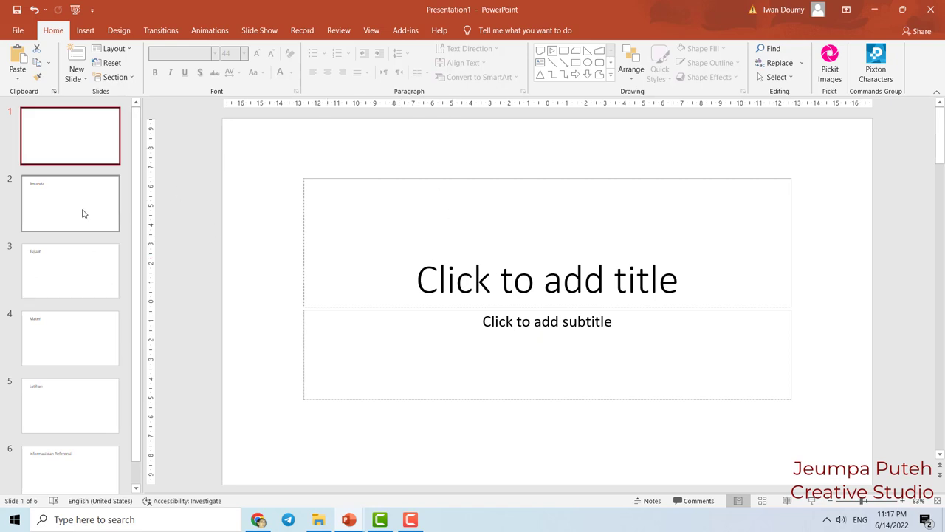
{"action": "left_click", "coordinate": [84, 284]}
{"action": "left_click", "coordinate": [77, 345]}
{"action": "left_click", "coordinate": [77, 469]}
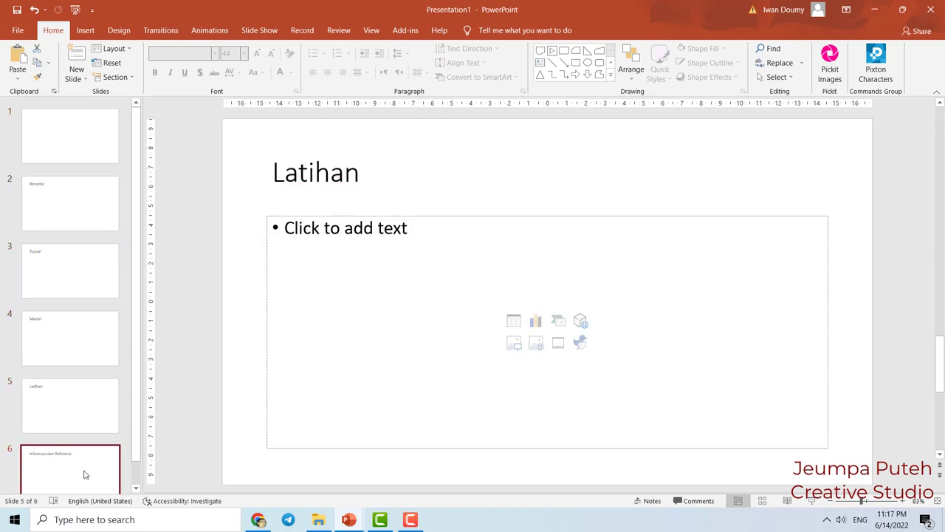
{"action": "left_click", "coordinate": [89, 174]}
{"action": "left_click", "coordinate": [102, 148]}
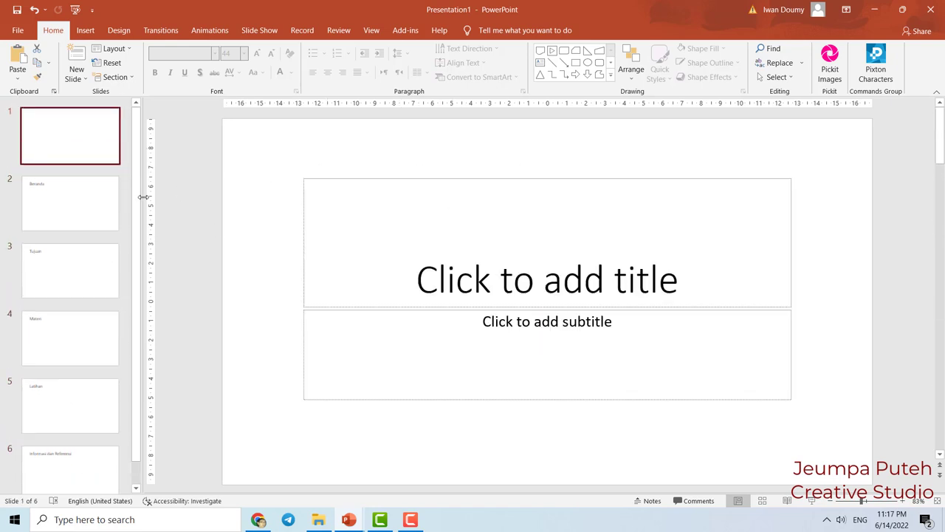
{"action": "left_click", "coordinate": [372, 31]}
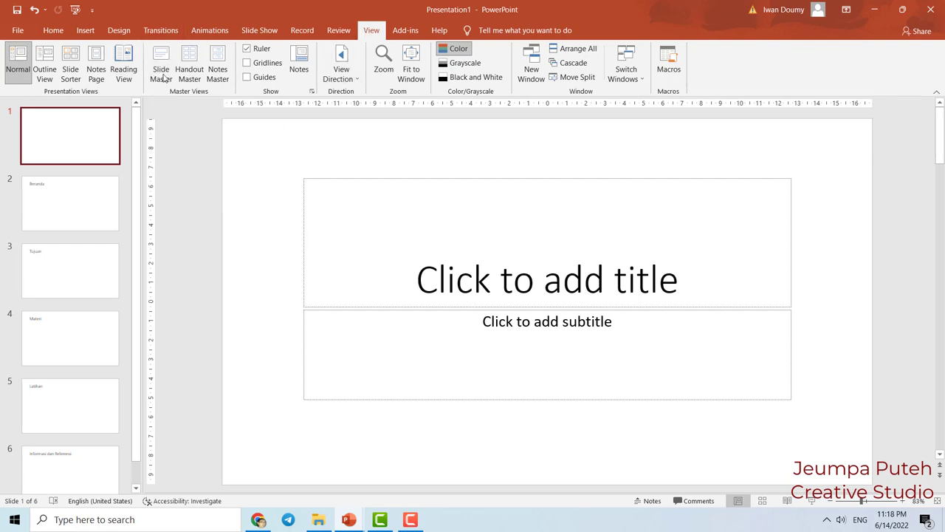
{"action": "left_click", "coordinate": [162, 67]}
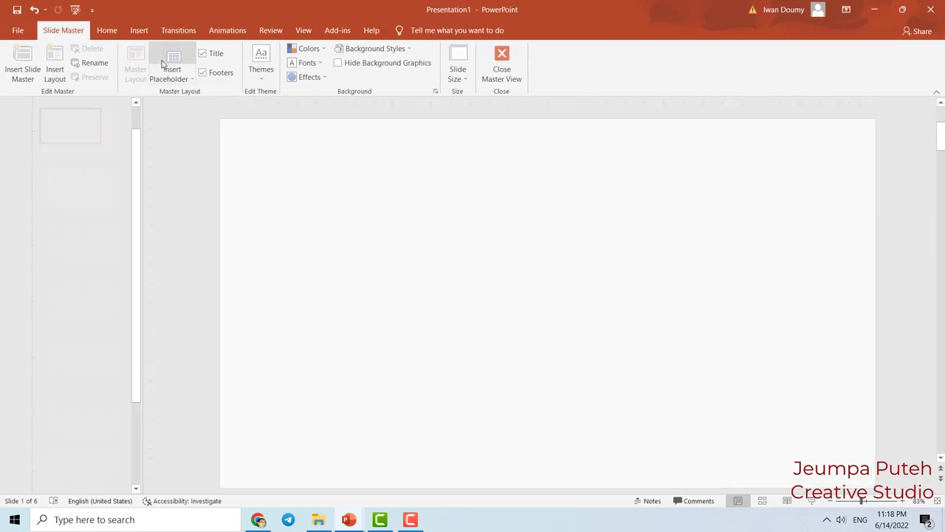
Select the master's title, text, date, footer and slide-number placeholders and delete them.
{"action": "left_click", "coordinate": [90, 111]}
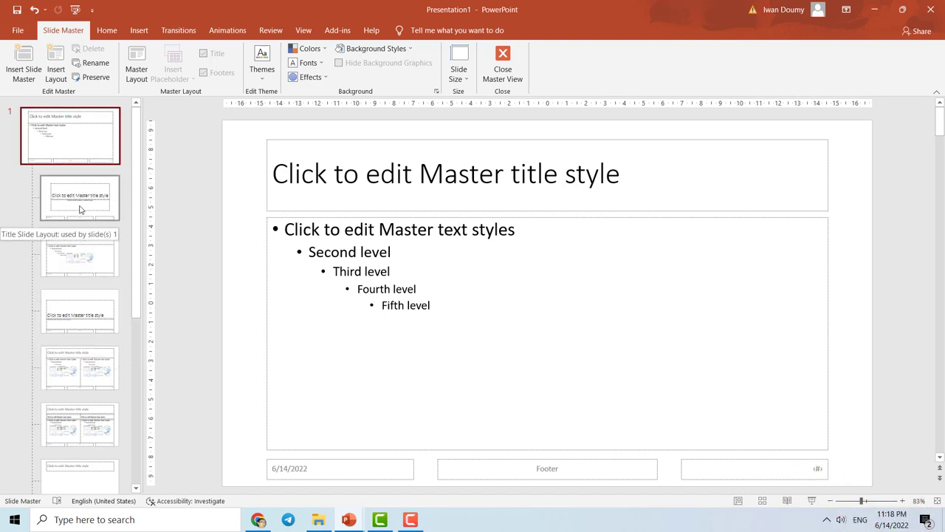
{"action": "scroll", "coordinate": [89, 325], "scroll_direction": "down", "scroll_amount": 2}
{"action": "scroll", "coordinate": [104, 325], "scroll_direction": "down", "scroll_amount": 2}
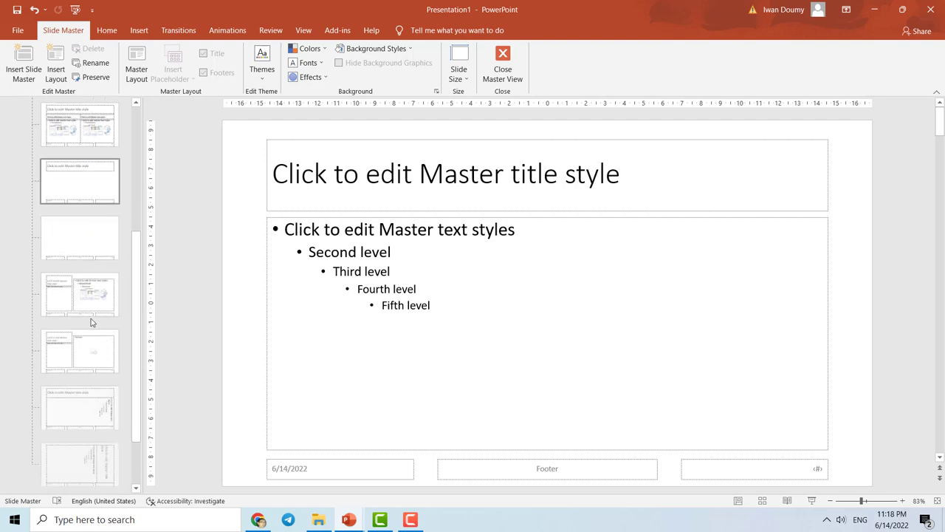
{"action": "scroll", "coordinate": [118, 325], "scroll_direction": "down", "scroll_amount": 1}
{"action": "scroll", "coordinate": [127, 325], "scroll_direction": "down", "scroll_amount": 1}
{"action": "scroll", "coordinate": [126, 310], "scroll_direction": "up", "scroll_amount": 8}
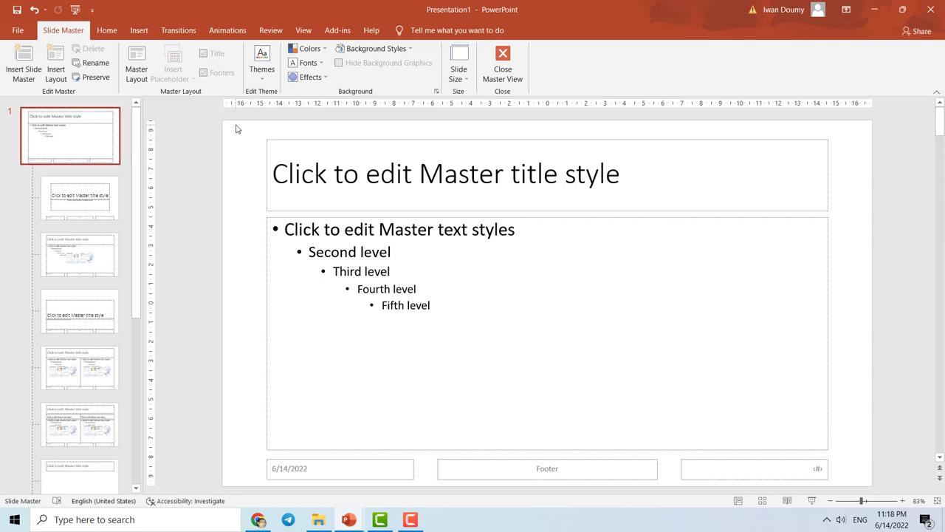
{"action": "left_click_drag", "start_coordinate": [236, 135], "coordinate": [840, 488]}
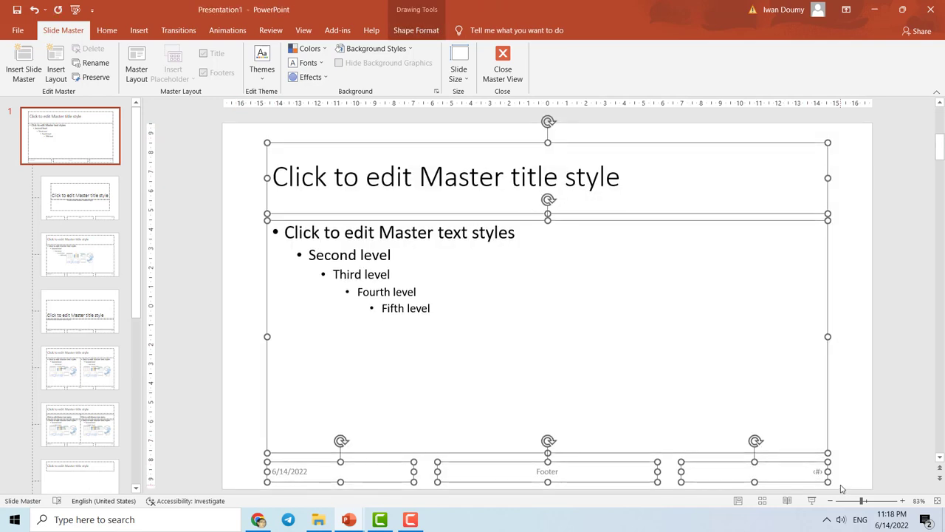
{"action": "key", "text": "Delete"}
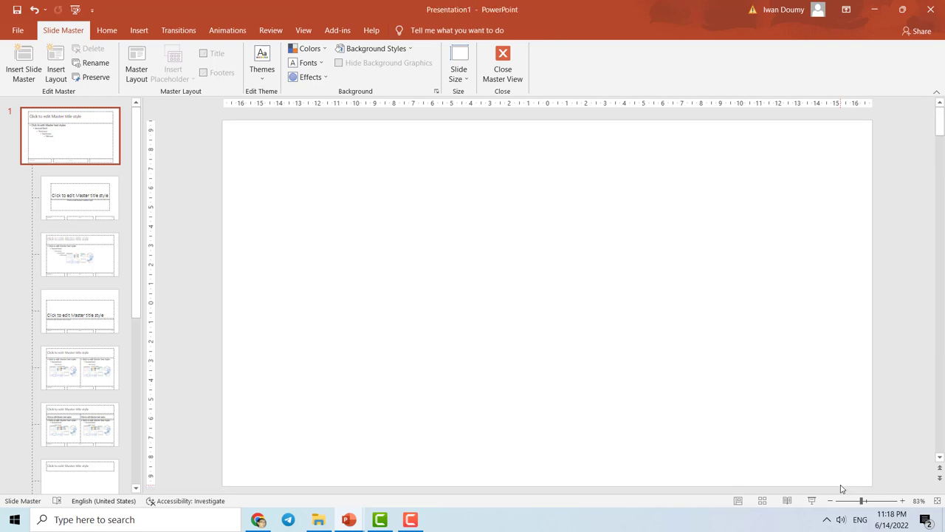
Delete all layouts except Title Slide and Title and Content, including both vertical-text layouts.
{"action": "left_click", "coordinate": [90, 257]}
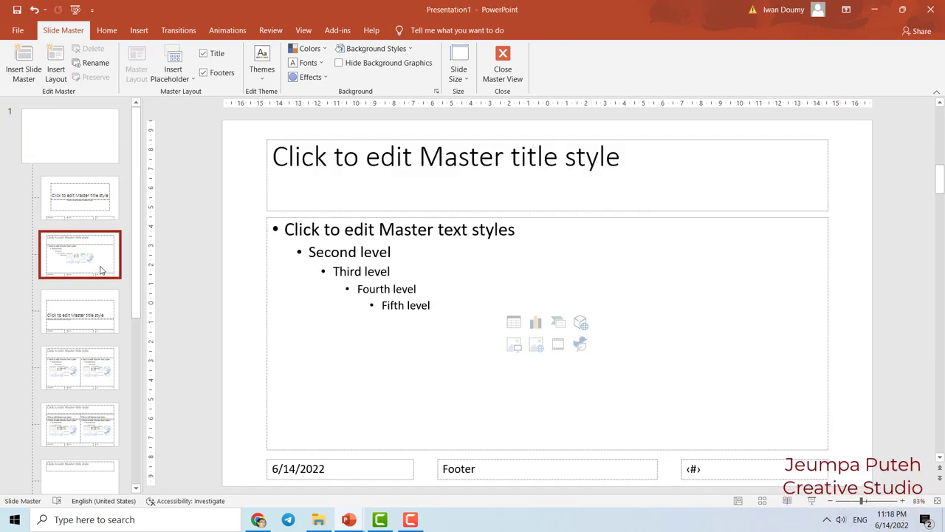
{"action": "left_click", "coordinate": [93, 303]}
{"action": "key", "text": "Delete"}
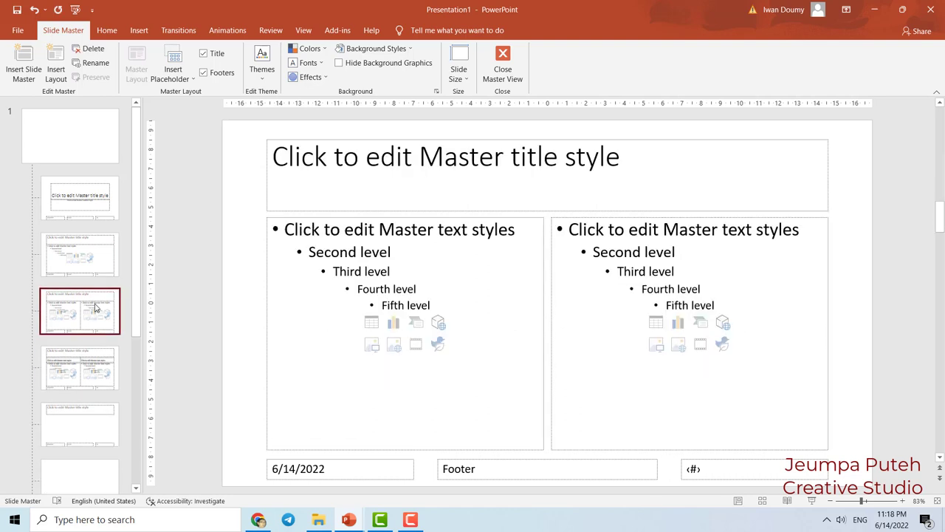
{"action": "key", "text": "Delete"}
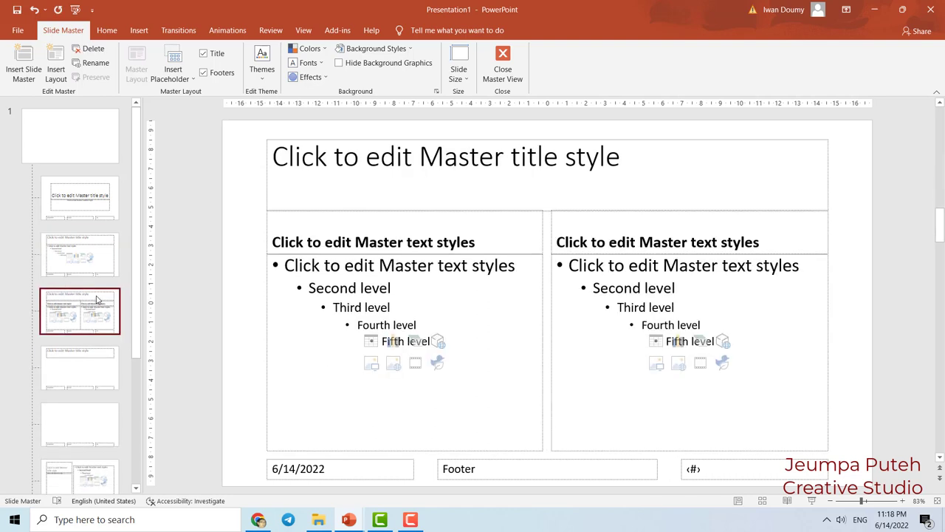
{"action": "key", "text": "Delete"}
{"action": "left_click", "coordinate": [92, 212]}
{"action": "left_click", "coordinate": [91, 330]}
{"action": "key", "text": "Delete"}
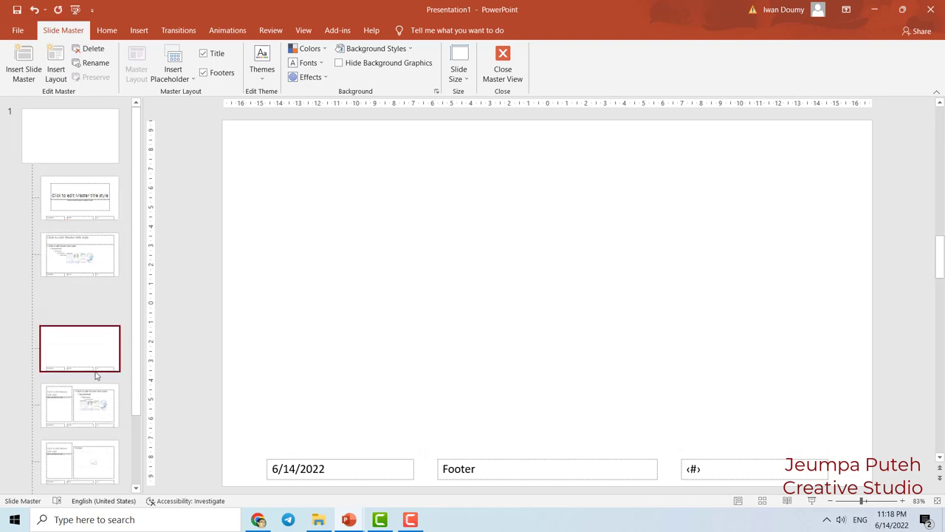
{"action": "key", "text": "Delete"}
{"action": "left_click", "coordinate": [93, 352]}
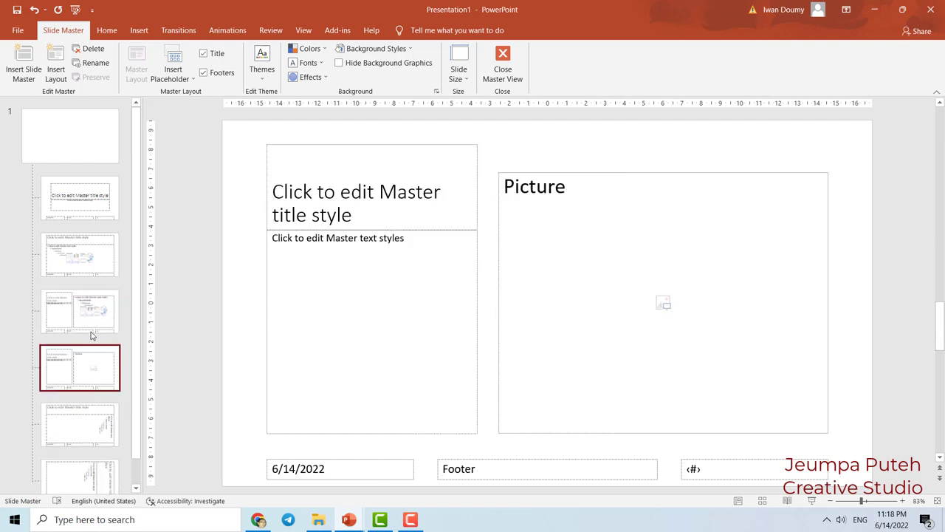
{"action": "left_click", "coordinate": [94, 324]}
{"action": "mouse_move", "coordinate": [96, 351]}
{"action": "left_mouse_down"}
{"action": "mouse_move", "coordinate": [94, 364]}
{"action": "mouse_move", "coordinate": [100, 352]}
{"action": "left_mouse_up"}
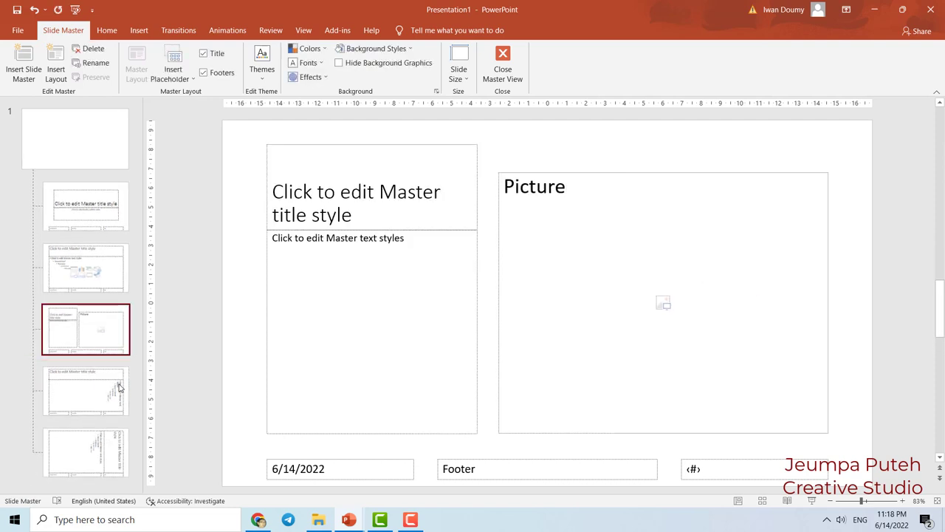
{"action": "key", "text": "Delete"}
{"action": "key", "text": "Delete"}
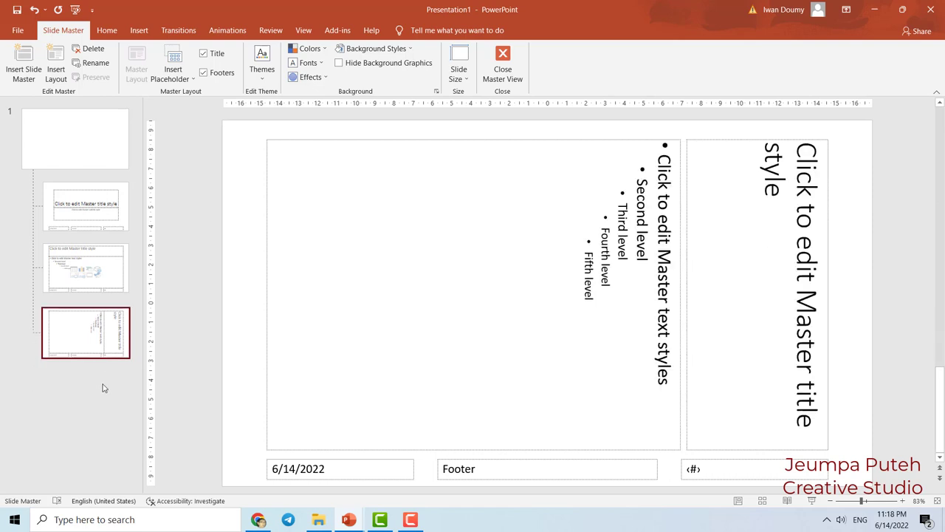
{"action": "key", "text": "Delete"}
Compare the remaining Title Slide and Title and Content layouts, then select the slide master.
{"action": "left_click", "coordinate": [84, 208]}
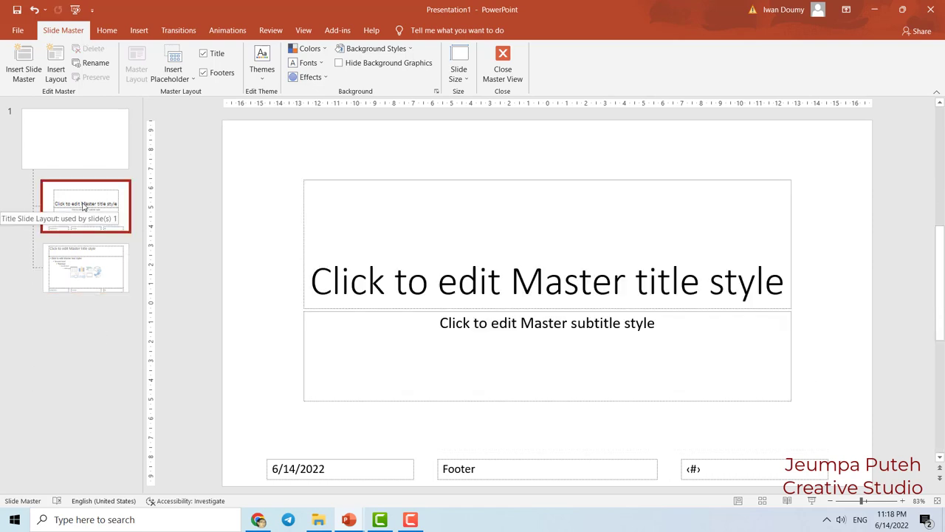
{"action": "left_click", "coordinate": [86, 254]}
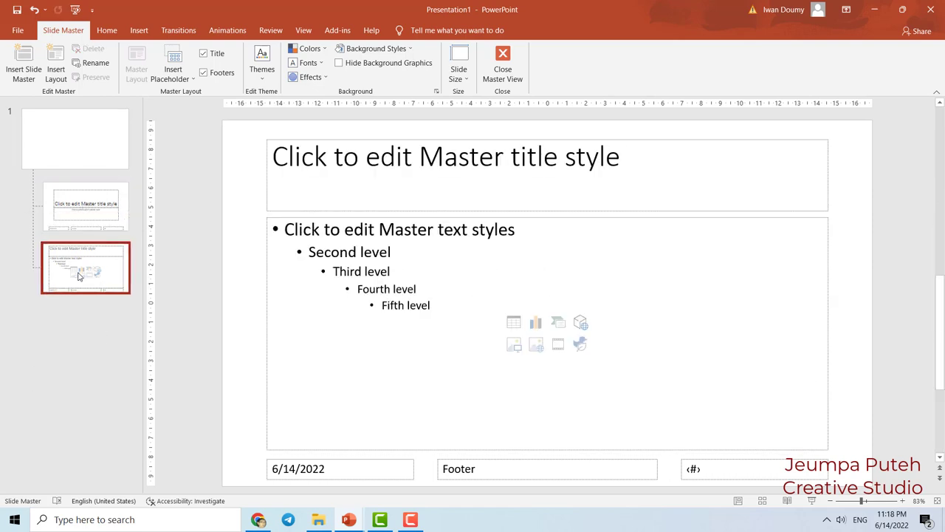
{"action": "left_click", "coordinate": [91, 209]}
{"action": "left_click", "coordinate": [86, 262]}
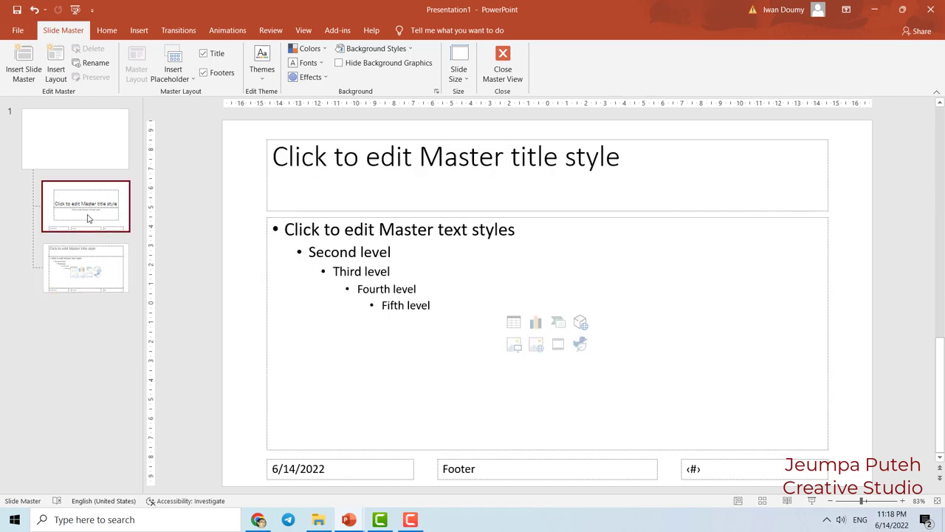
{"action": "left_click", "coordinate": [88, 217]}
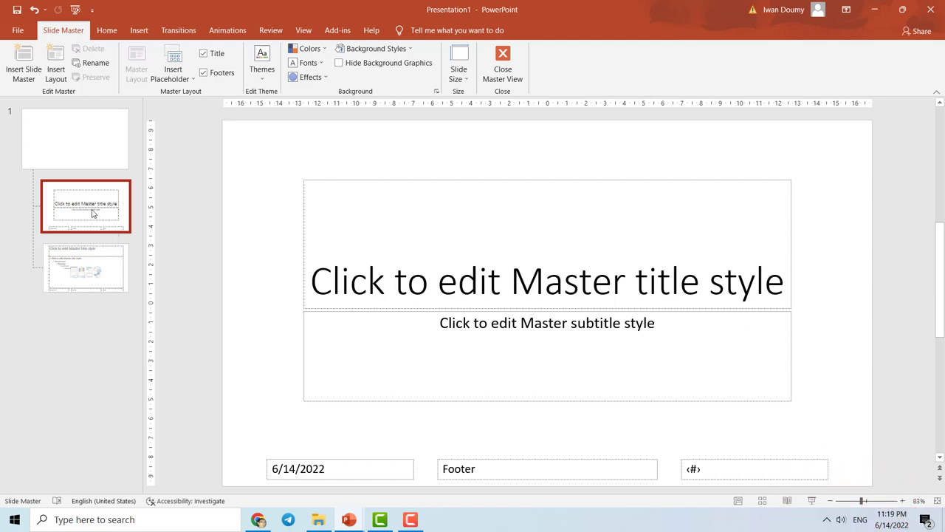
{"action": "key", "text": "Down"}
{"action": "left_click", "coordinate": [99, 229]}
{"action": "left_click", "coordinate": [106, 150]}
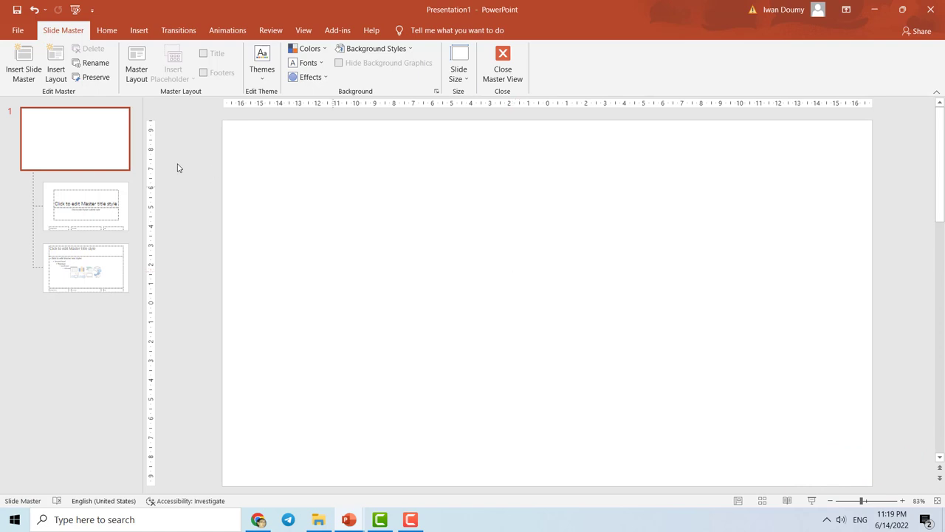
Check the Home and Insert ribbon tools, then bring up the aset picture folder.
{"action": "left_click_drag", "start_coordinate": [266, 138], "coordinate": [799, 425]}
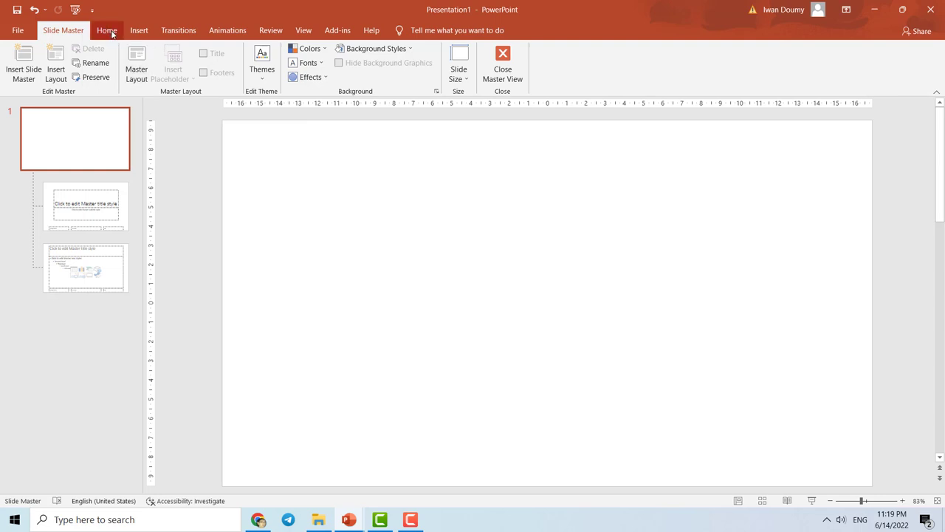
{"action": "left_click", "coordinate": [112, 34]}
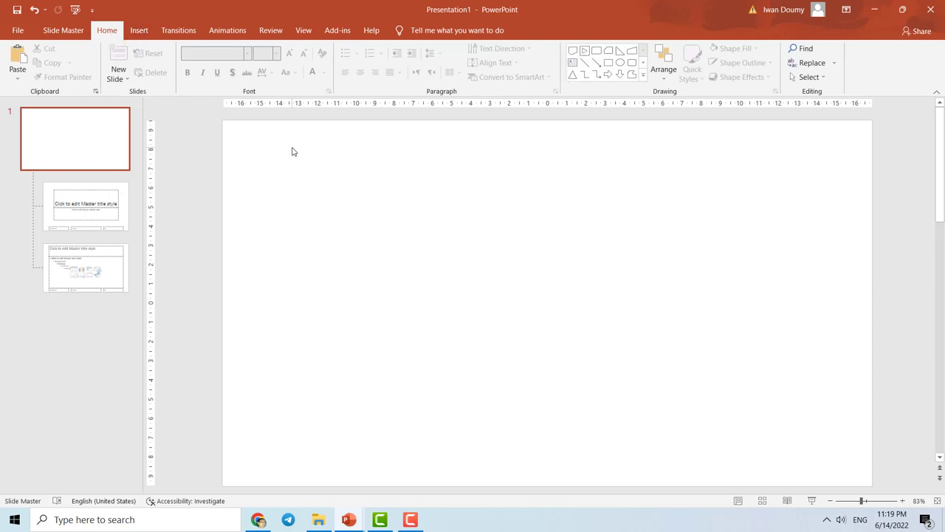
{"action": "left_click", "coordinate": [143, 36]}
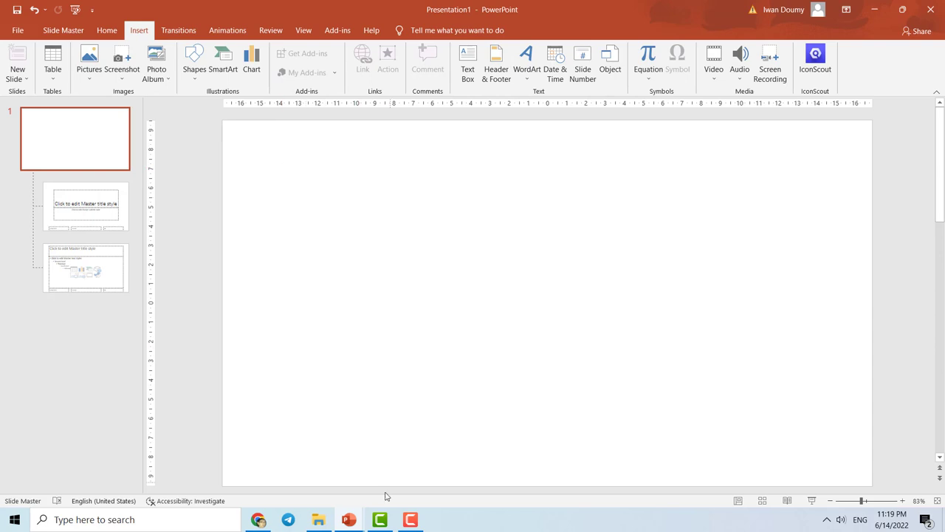
{"action": "left_click", "coordinate": [319, 521]}
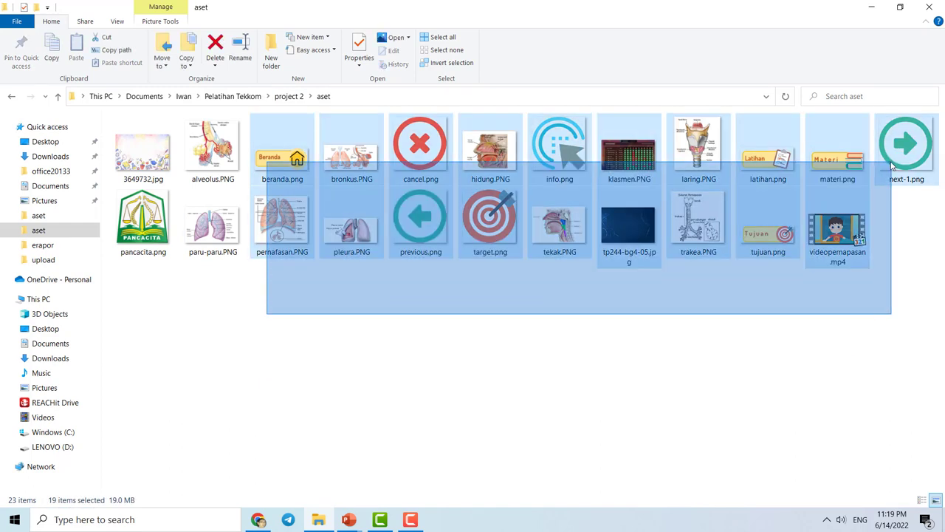
Look over the aset folder's image files, then return to the Presentation1 slide master.
{"action": "left_click_drag", "start_coordinate": [272, 319], "coordinate": [889, 114]}
{"action": "left_click", "coordinate": [395, 398]}
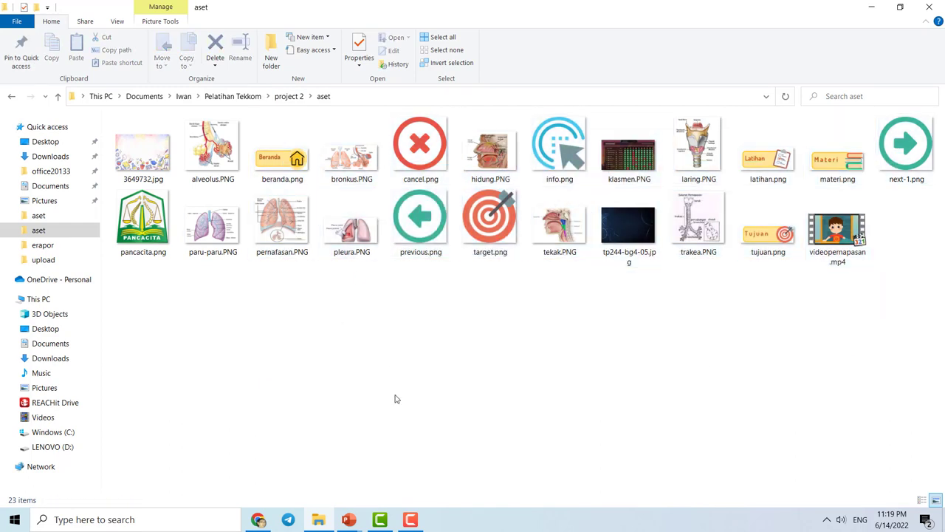
{"action": "left_click", "coordinate": [349, 521]}
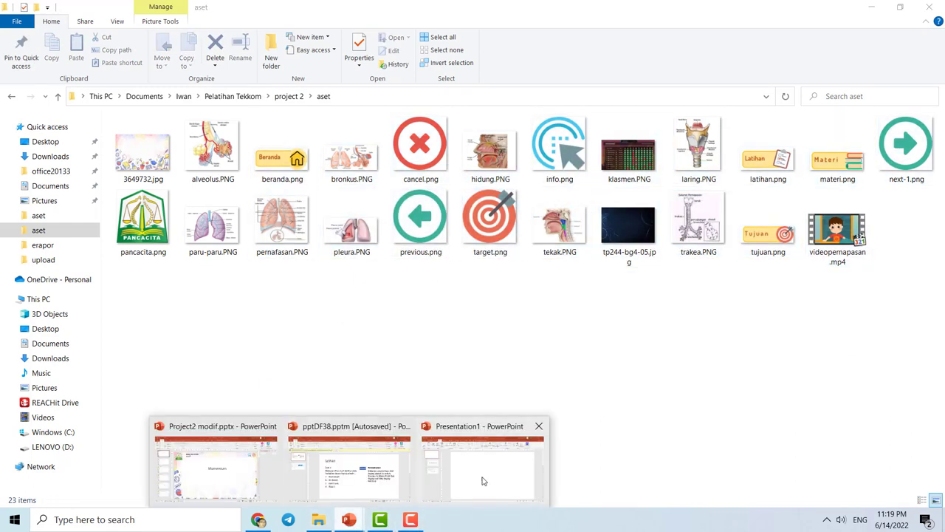
{"action": "left_click", "coordinate": [483, 480]}
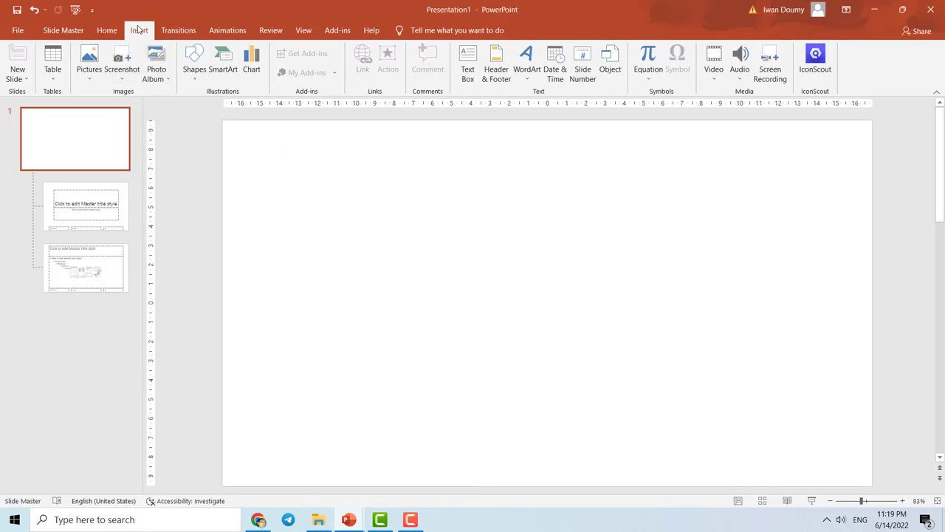
Set the master background to a picture fill using 3649732.jpg from the aset folder.
{"action": "left_click", "coordinate": [63, 31]}
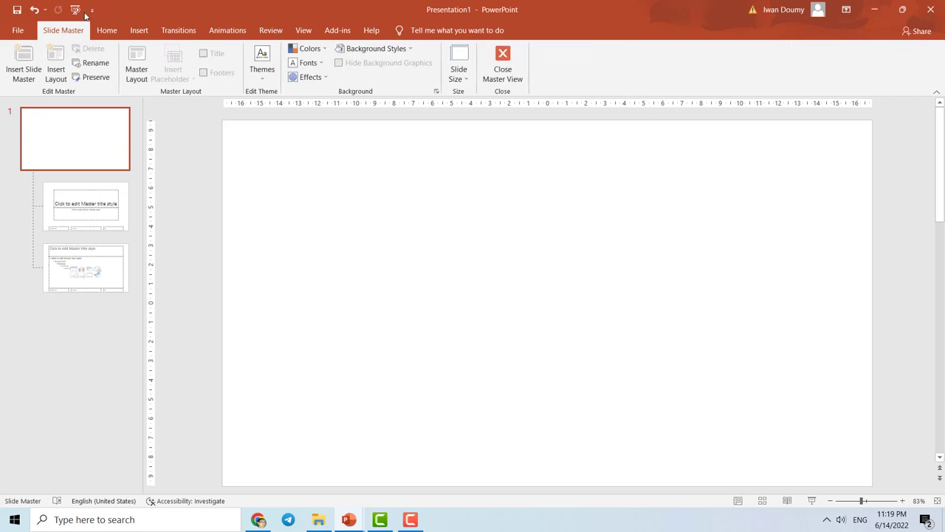
{"action": "left_click", "coordinate": [408, 51]}
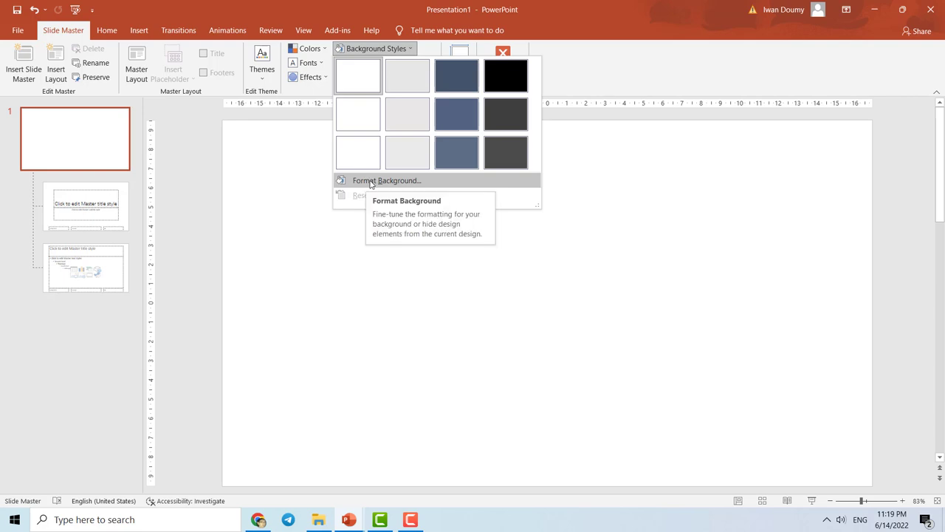
{"action": "left_click", "coordinate": [370, 181]}
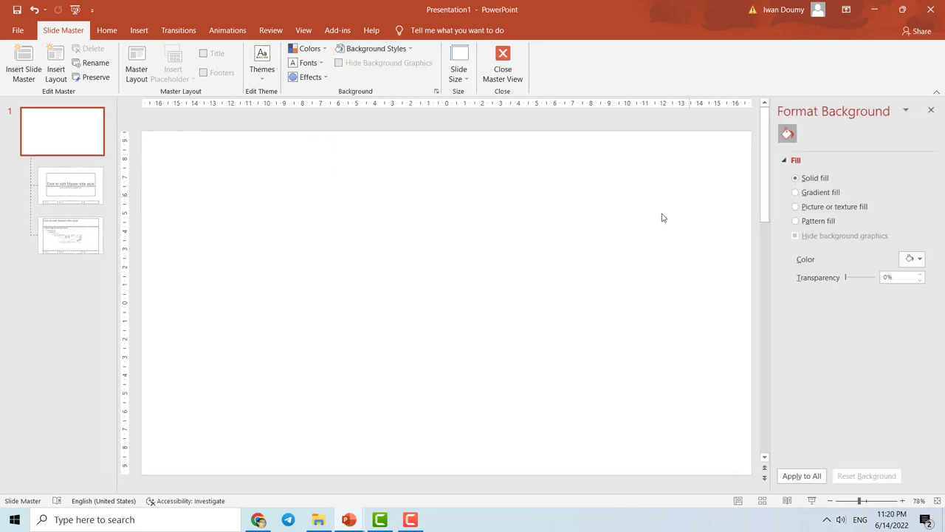
{"action": "left_click", "coordinate": [795, 207]}
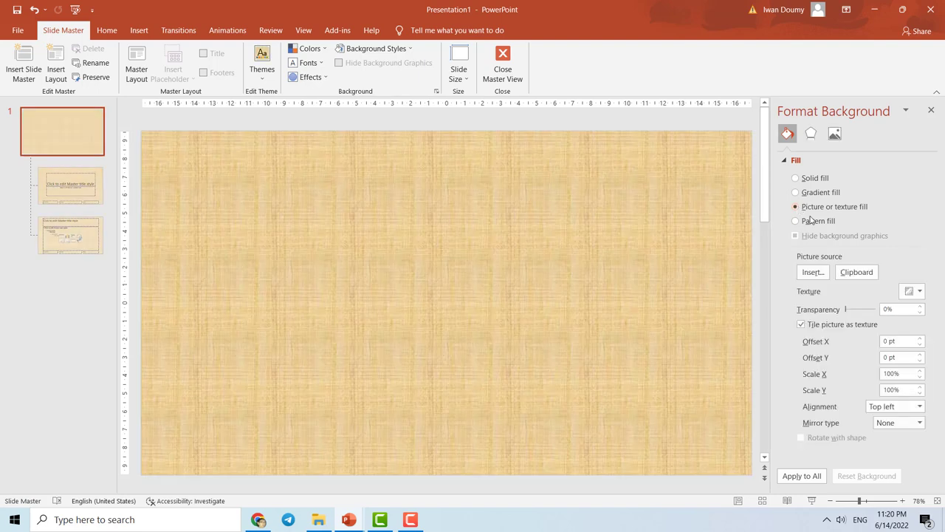
{"action": "left_click", "coordinate": [818, 274]}
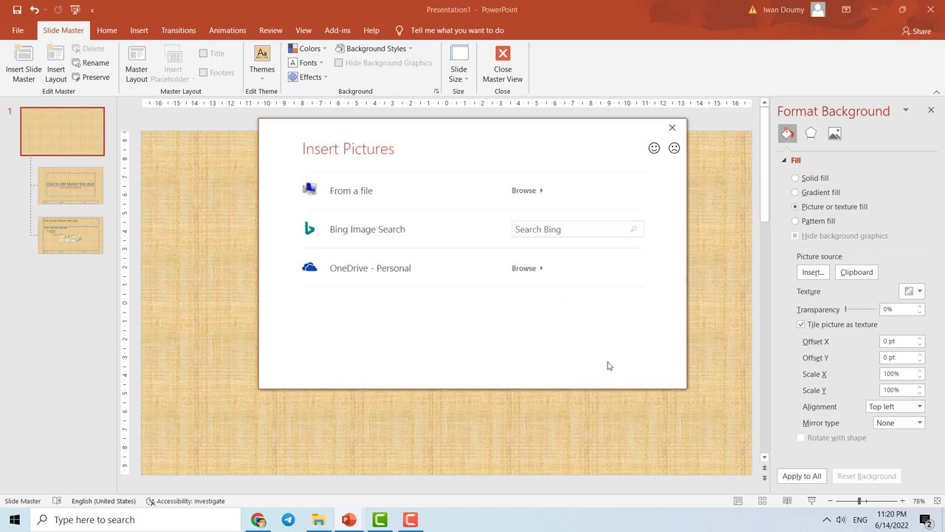
{"action": "left_click", "coordinate": [534, 190]}
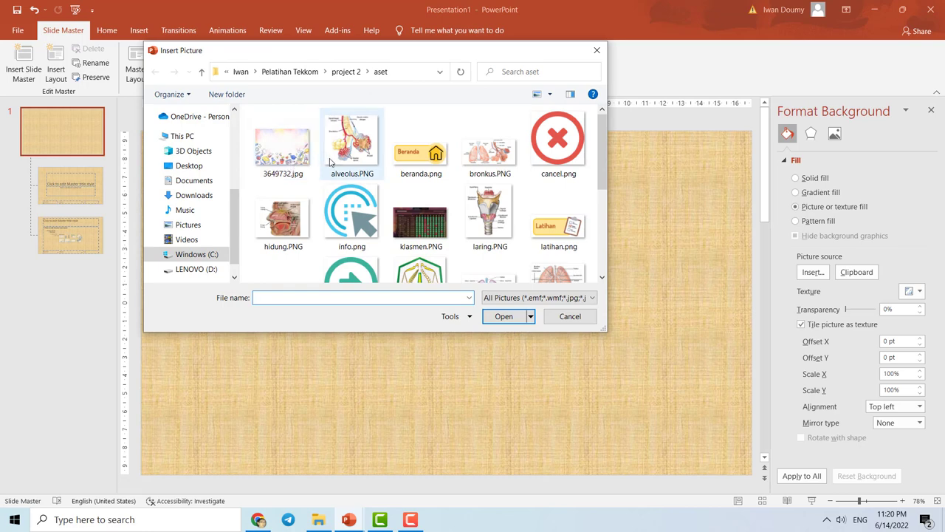
{"action": "scroll", "coordinate": [477, 192], "scroll_direction": "down", "scroll_amount": 3}
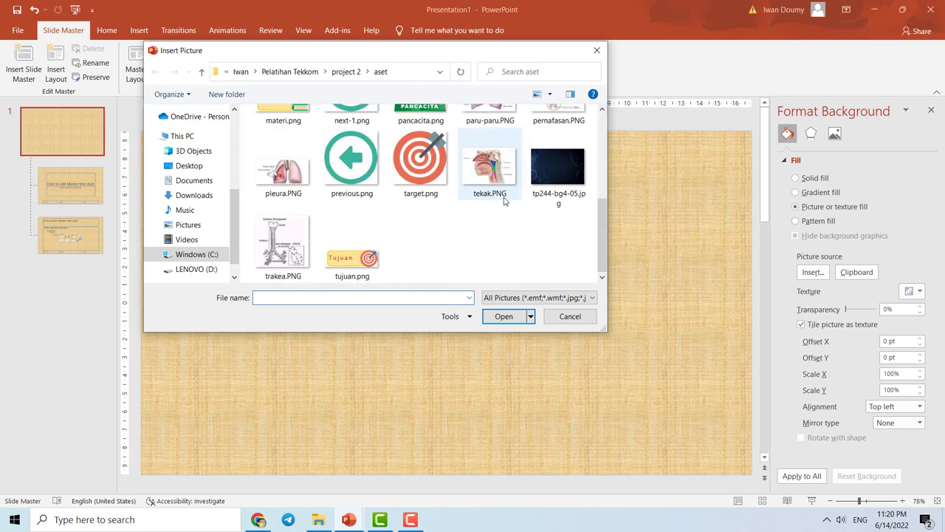
{"action": "scroll", "coordinate": [505, 201], "scroll_direction": "up", "scroll_amount": 5}
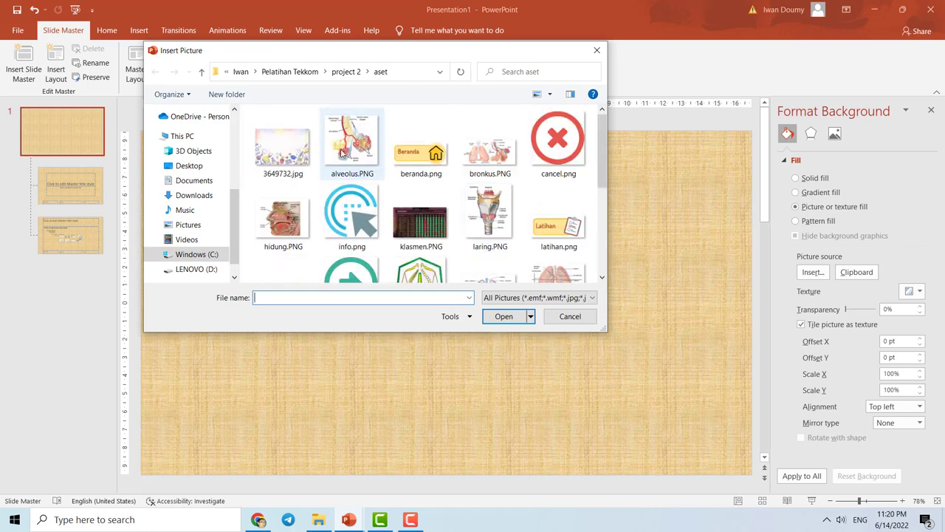
{"action": "left_click", "coordinate": [290, 153]}
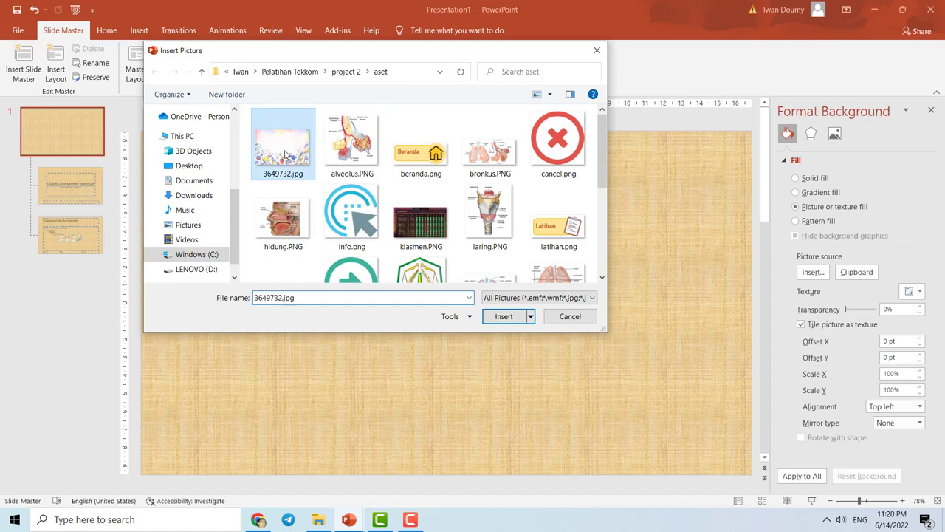
{"action": "left_click", "coordinate": [503, 316]}
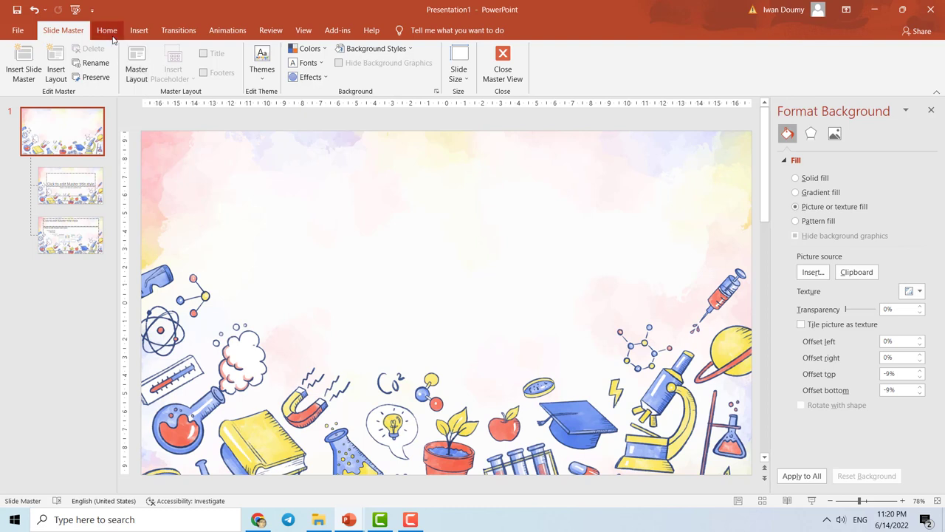
Draw a large rounded rectangle across the slide master and fill it white.
{"action": "left_click", "coordinate": [139, 30]}
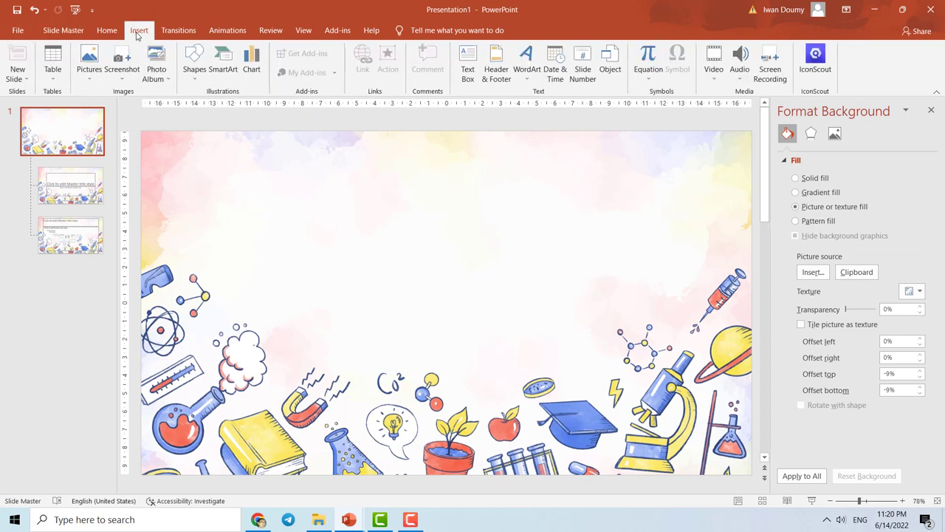
{"action": "left_click", "coordinate": [195, 74]}
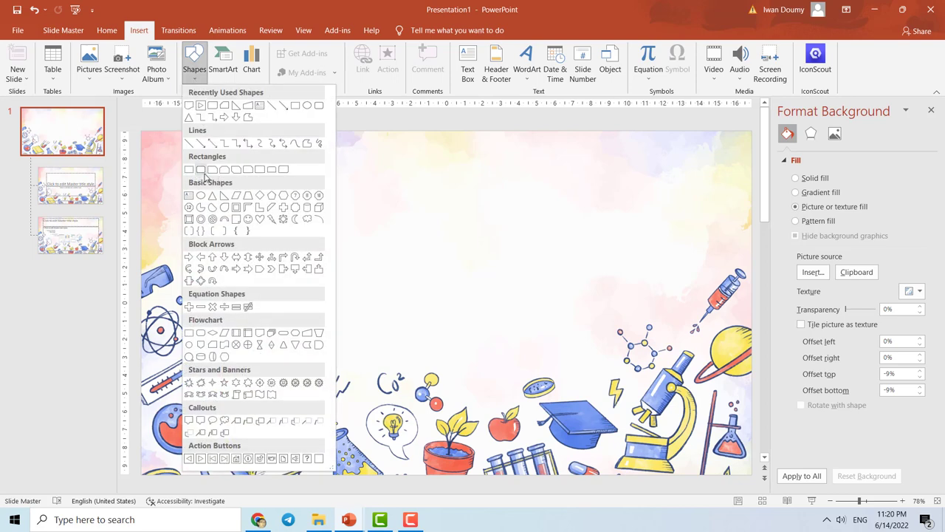
{"action": "left_click", "coordinate": [200, 170]}
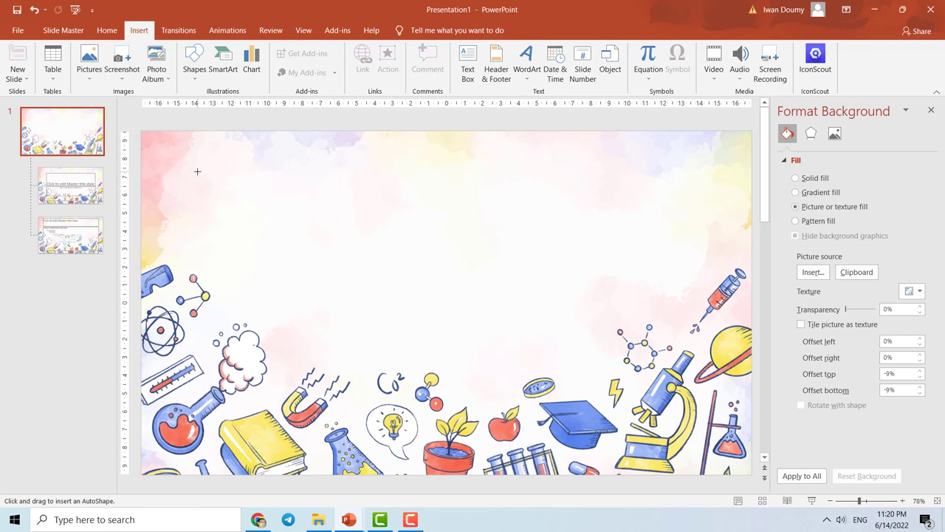
{"action": "left_click_drag", "start_coordinate": [197, 171], "coordinate": [747, 470]}
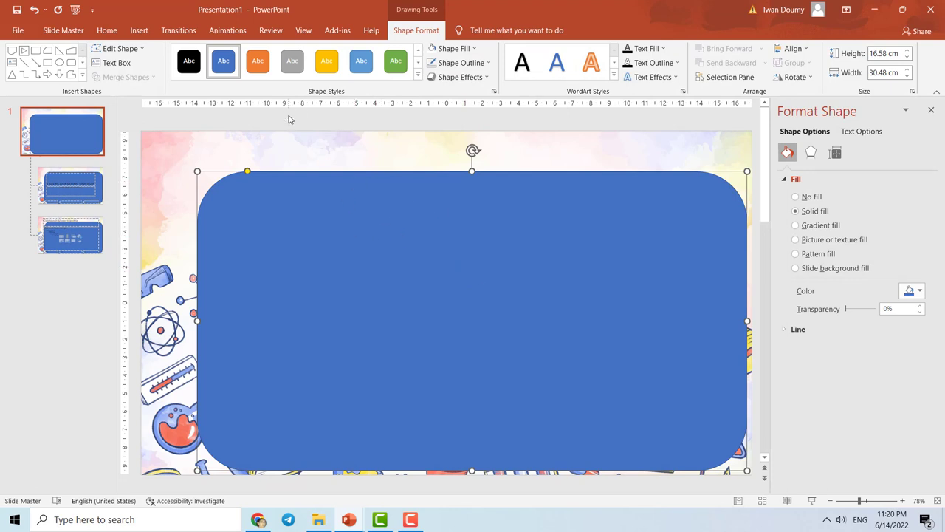
{"action": "left_click", "coordinate": [452, 48]}
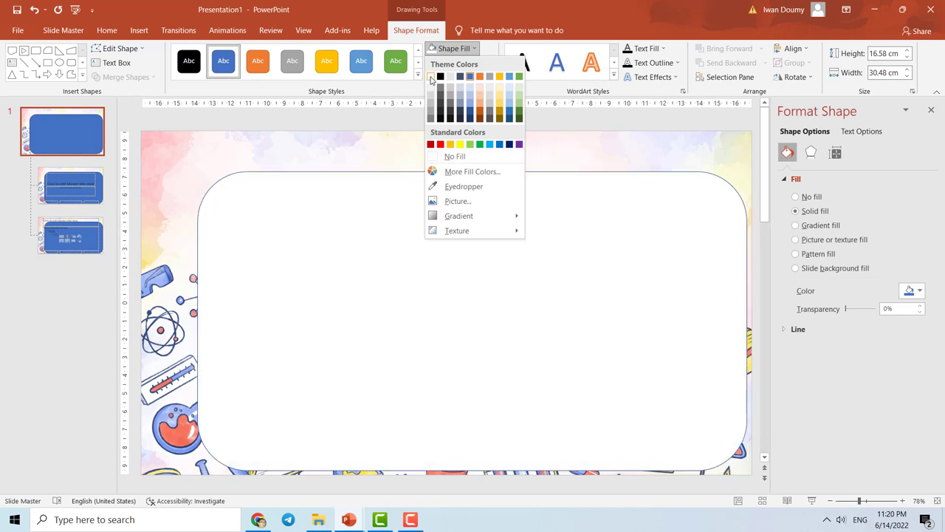
{"action": "left_click", "coordinate": [431, 78]}
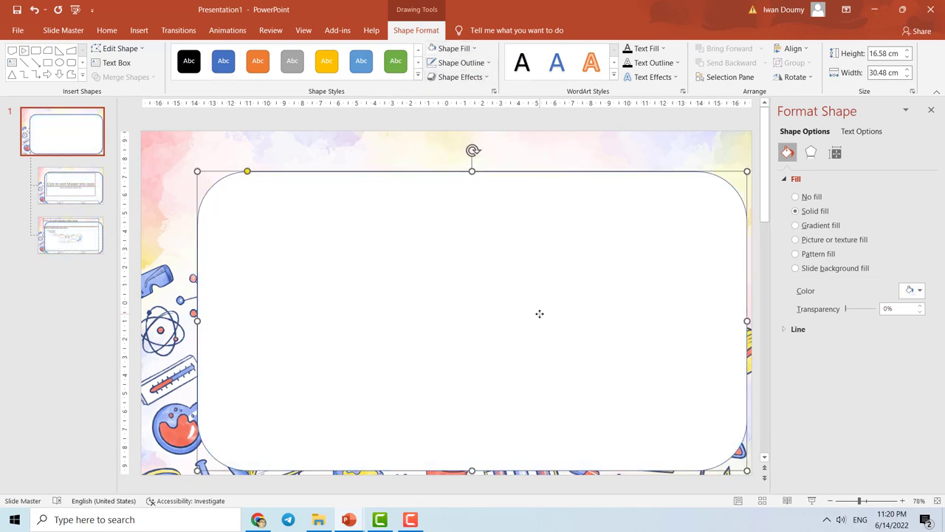
{"action": "left_click", "coordinate": [181, 332]}
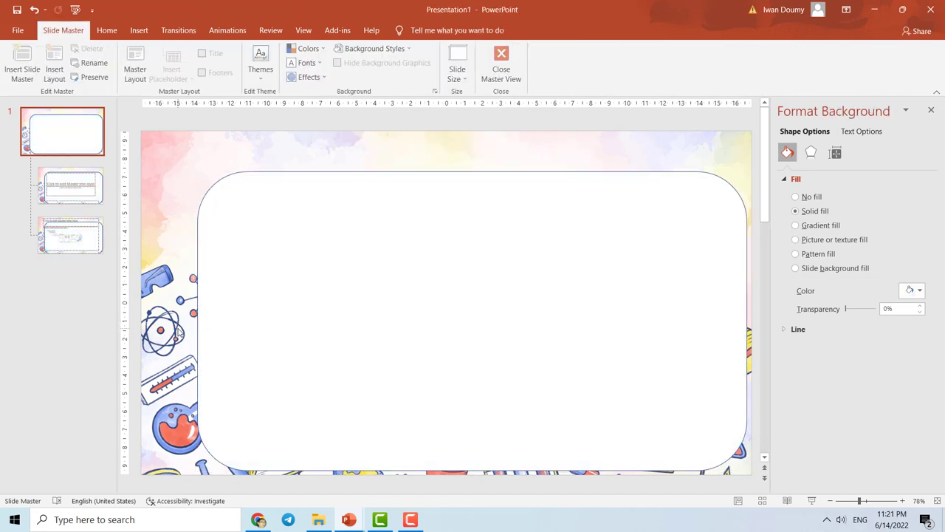
Set the rounded frame's fill transparency to 8%, then bring up Insert > Pictures.
{"action": "left_click", "coordinate": [309, 321]}
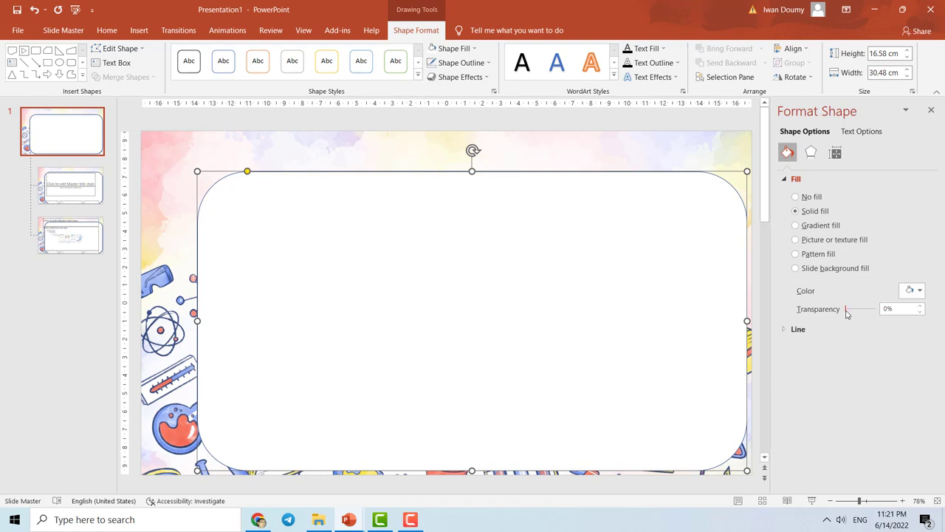
{"action": "left_click", "coordinate": [919, 307]}
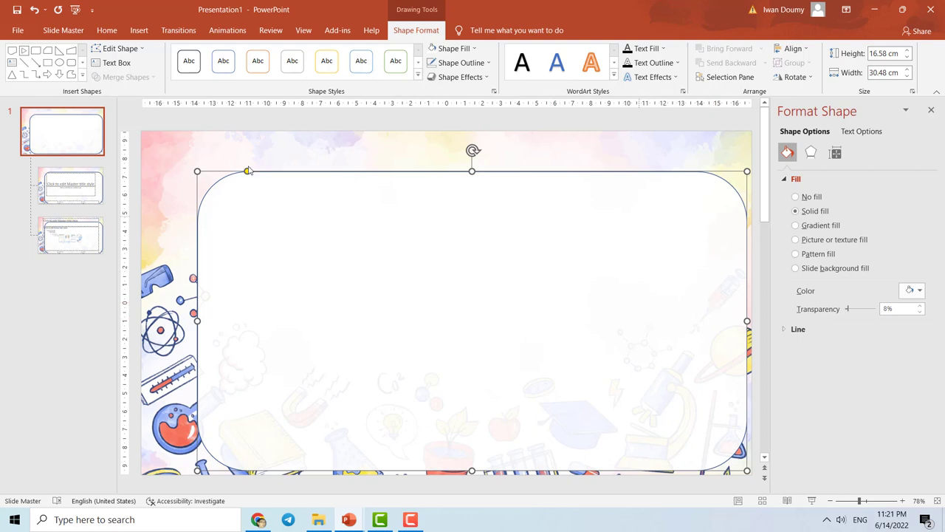
{"action": "left_click", "coordinate": [178, 161]}
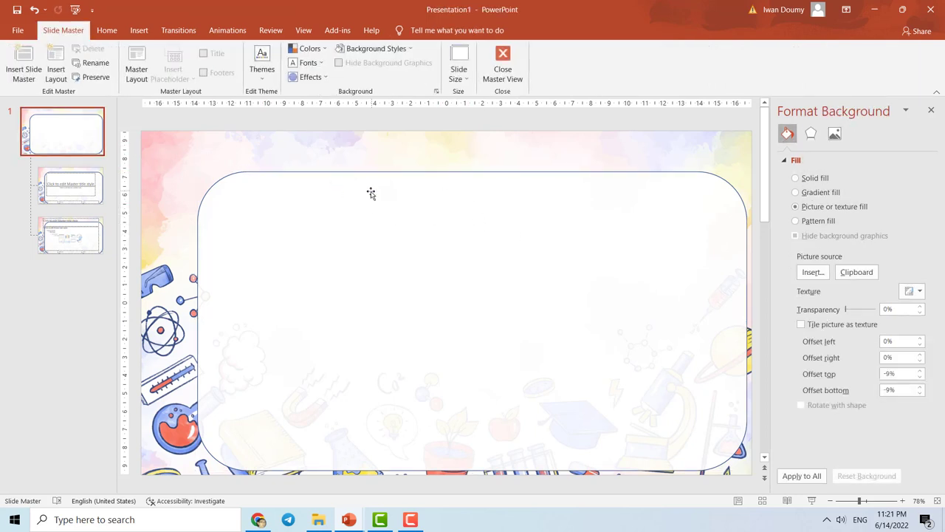
{"action": "left_click", "coordinate": [144, 34]}
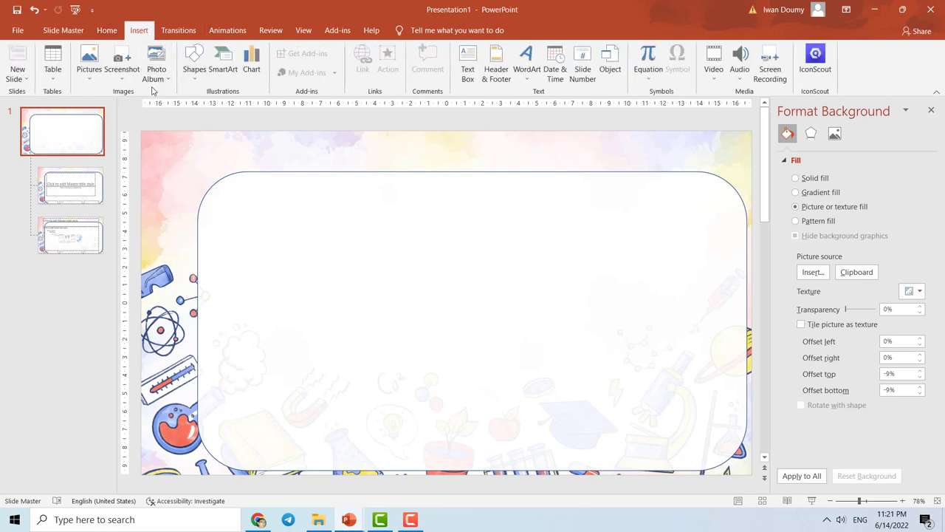
{"action": "left_click", "coordinate": [90, 66]}
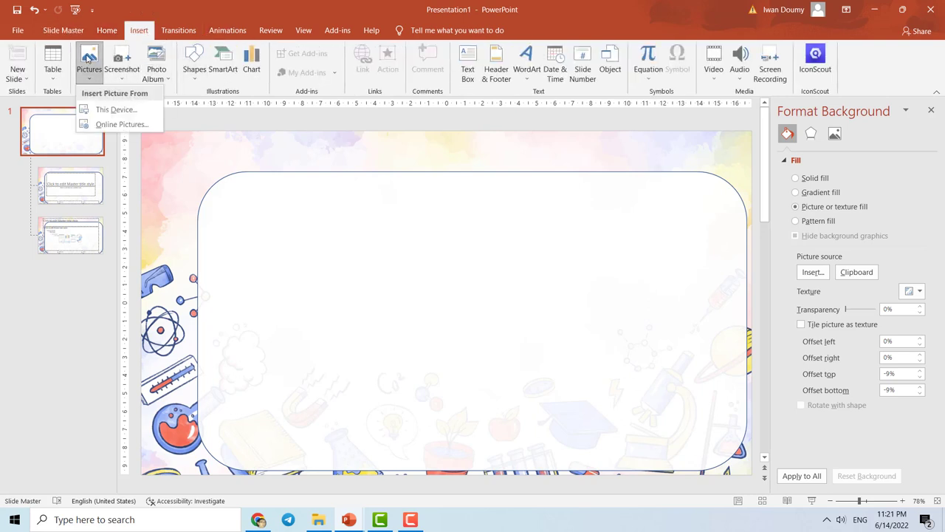
Insert pancacita.png from this device onto the slide master.
{"action": "left_click", "coordinate": [102, 118]}
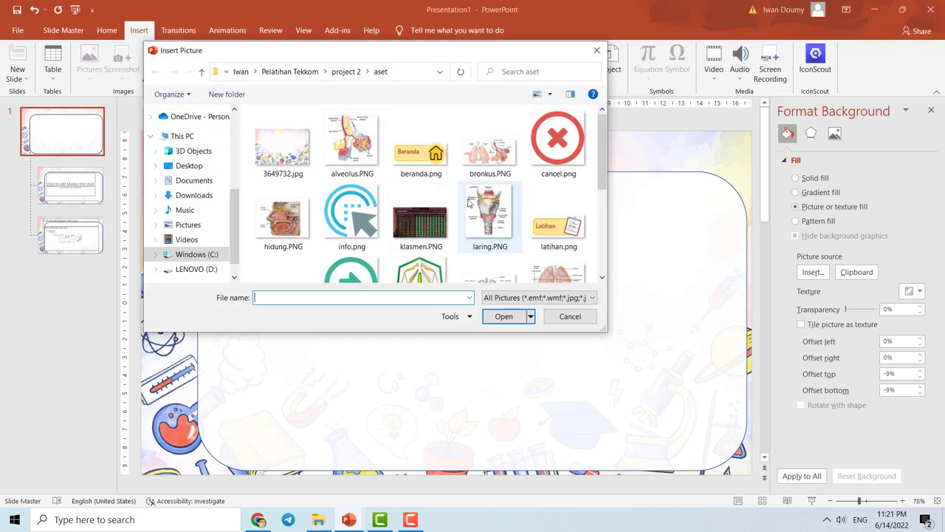
{"action": "scroll", "coordinate": [429, 214], "scroll_direction": "down", "scroll_amount": 5}
{"action": "scroll", "coordinate": [429, 215], "scroll_direction": "up", "scroll_amount": 1}
{"action": "left_click", "coordinate": [411, 155]}
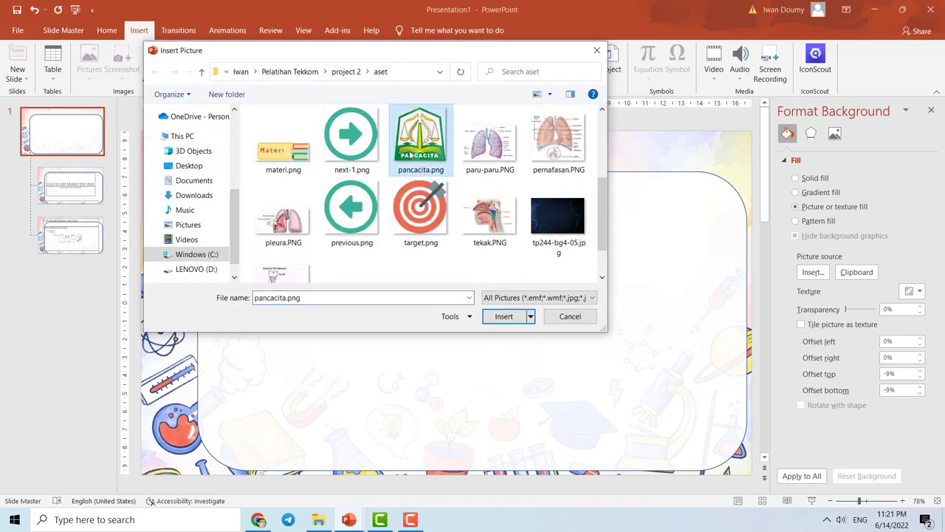
{"action": "left_click", "coordinate": [503, 317]}
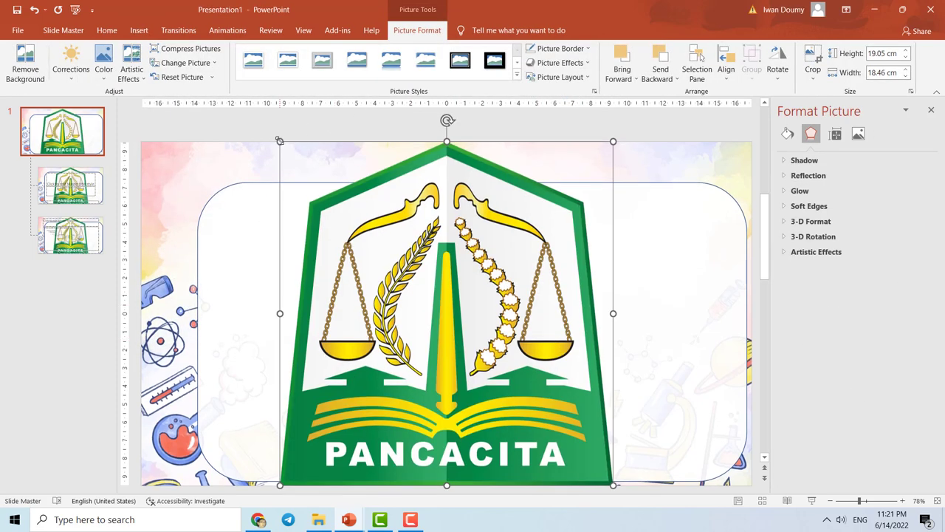
Shrink the logo to about 2.93 cm and position it in the top-left corner.
{"action": "mouse_move", "coordinate": [279, 140]}
{"action": "left_mouse_down"}
{"action": "mouse_move", "coordinate": [516, 372]}
{"action": "mouse_move", "coordinate": [646, 241]}
{"action": "mouse_move", "coordinate": [245, 240]}
{"action": "mouse_move", "coordinate": [189, 185]}
{"action": "left_mouse_up"}
{"action": "left_click_drag", "start_coordinate": [173, 147], "coordinate": [190, 153]}
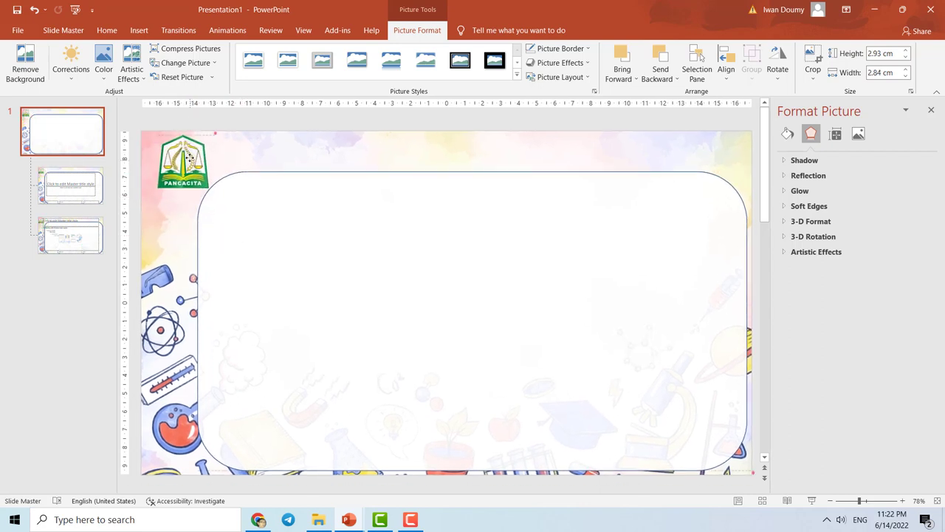
{"action": "left_click", "coordinate": [412, 520]}
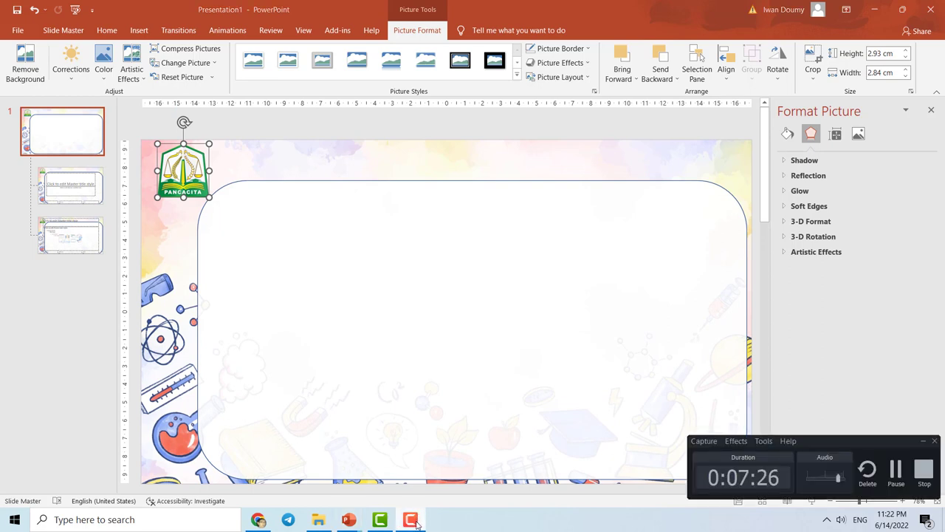
{"action": "left_click", "coordinate": [412, 519]}
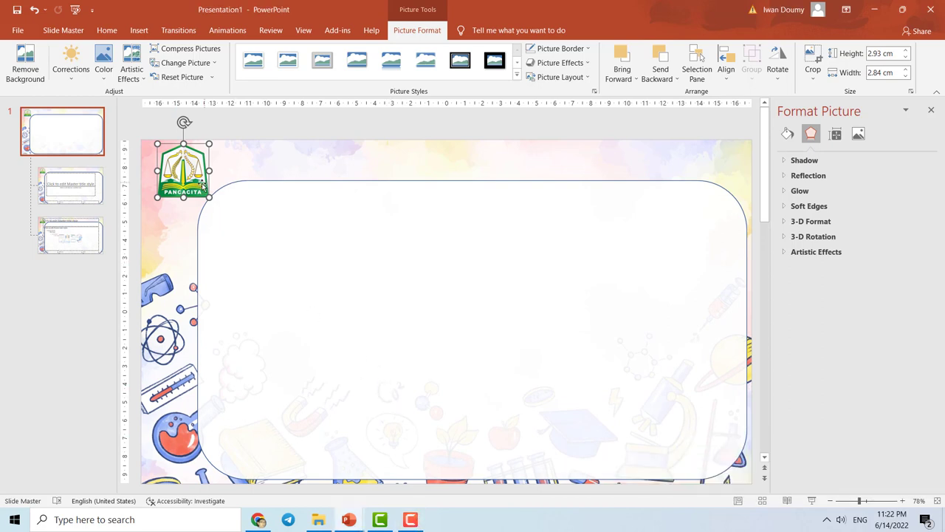
{"action": "scroll", "coordinate": [189, 182], "scroll_direction": "down", "scroll_amount": 1}
{"action": "left_click_drag", "start_coordinate": [189, 170], "coordinate": [194, 159]}
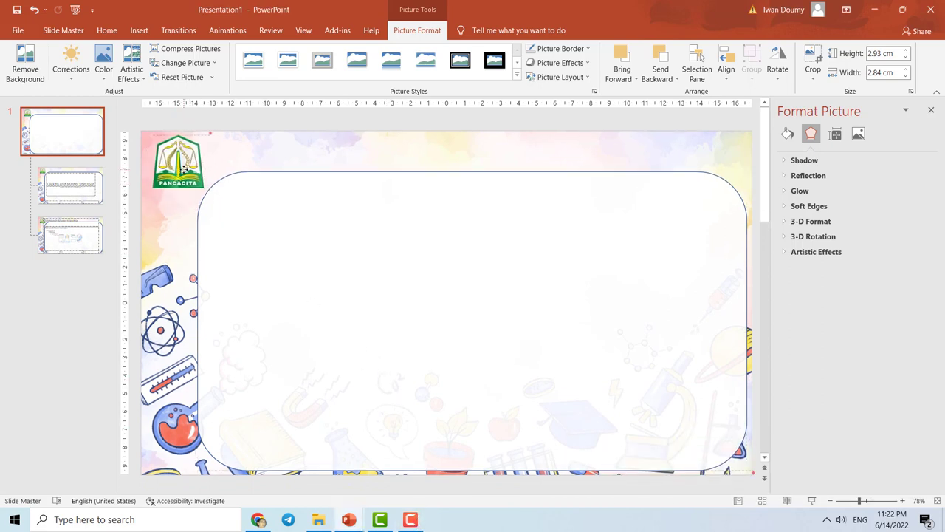
{"action": "scroll", "coordinate": [199, 195], "scroll_direction": "up", "scroll_amount": 1}
{"action": "scroll", "coordinate": [205, 198], "scroll_direction": "down", "scroll_amount": 1}
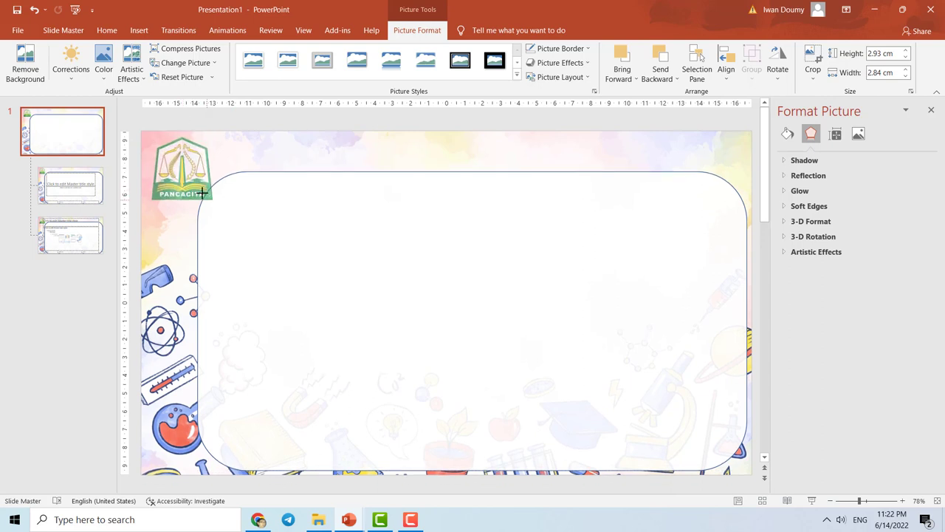
{"action": "left_click", "coordinate": [264, 259]}
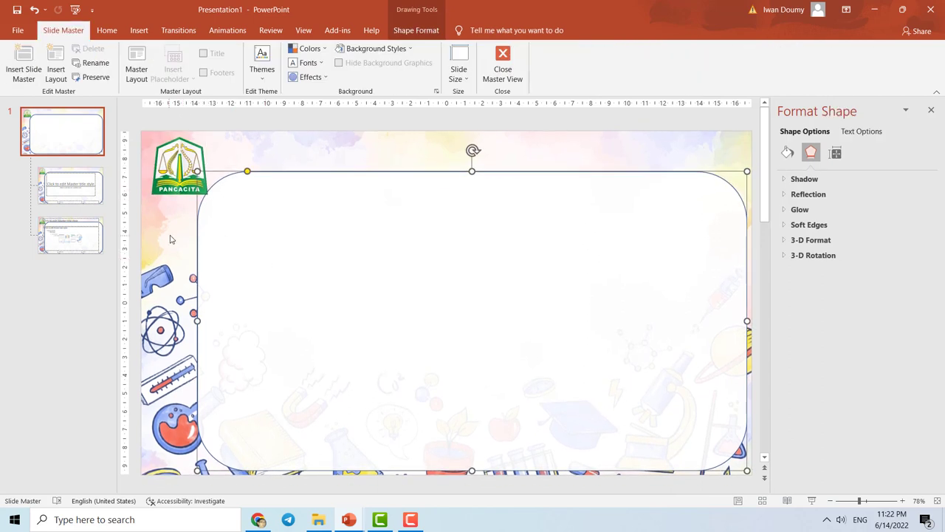
{"action": "left_click", "coordinate": [353, 163]}
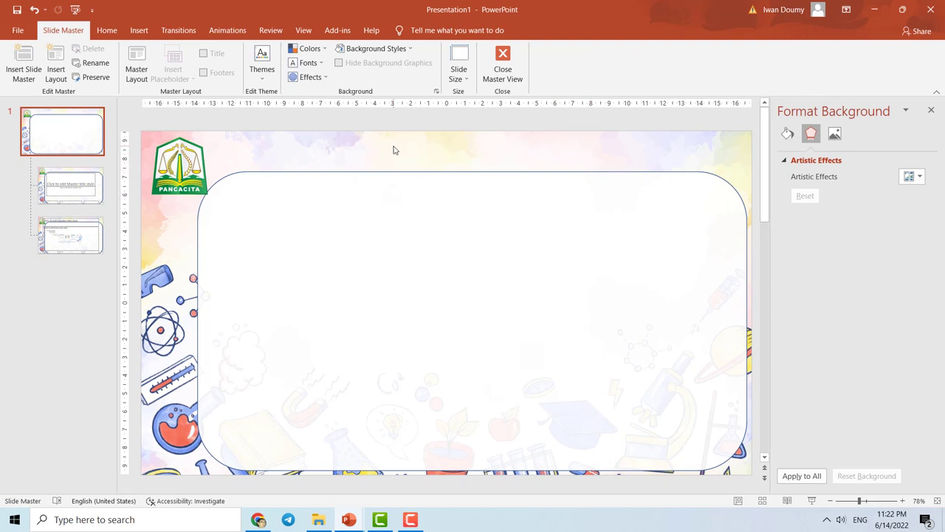
Insert cancel.png from this device and shrink it to 1.63 cm in the top-right corner.
{"action": "left_click", "coordinate": [139, 34]}
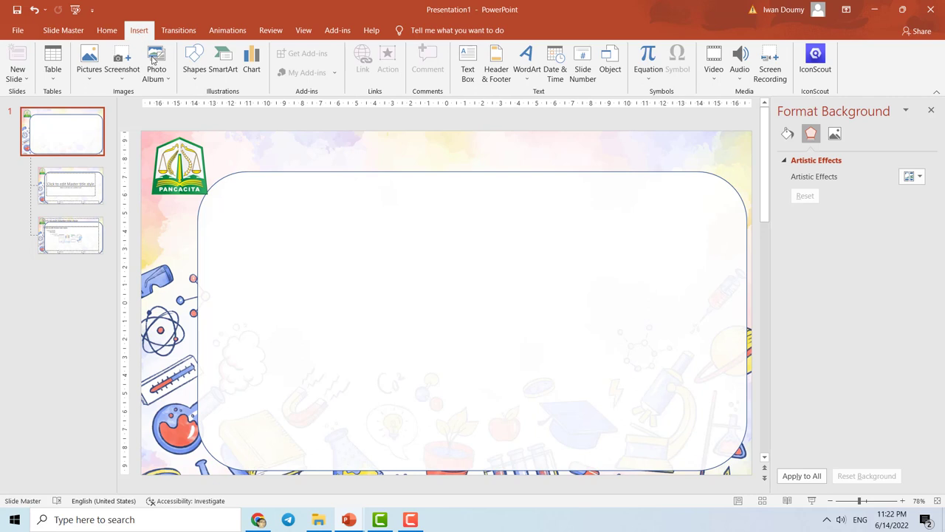
{"action": "left_click", "coordinate": [195, 70]}
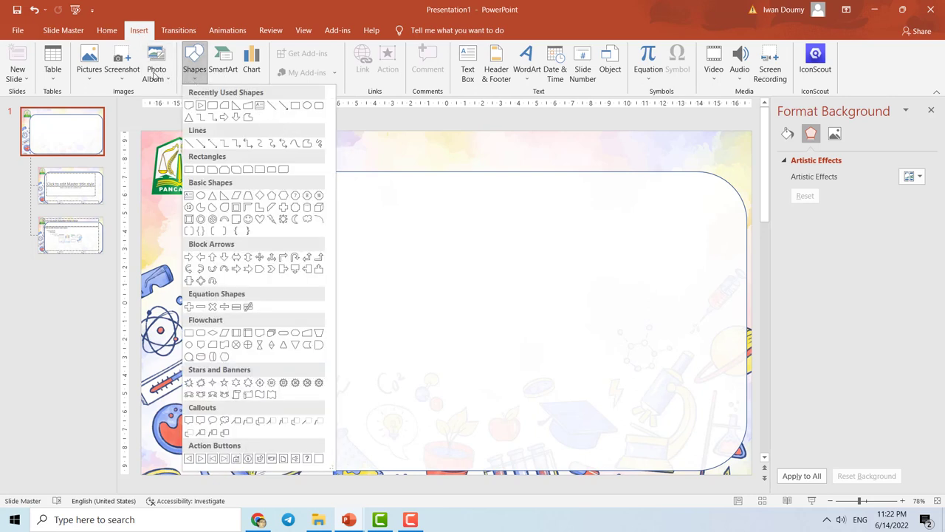
{"action": "left_click", "coordinate": [92, 70]}
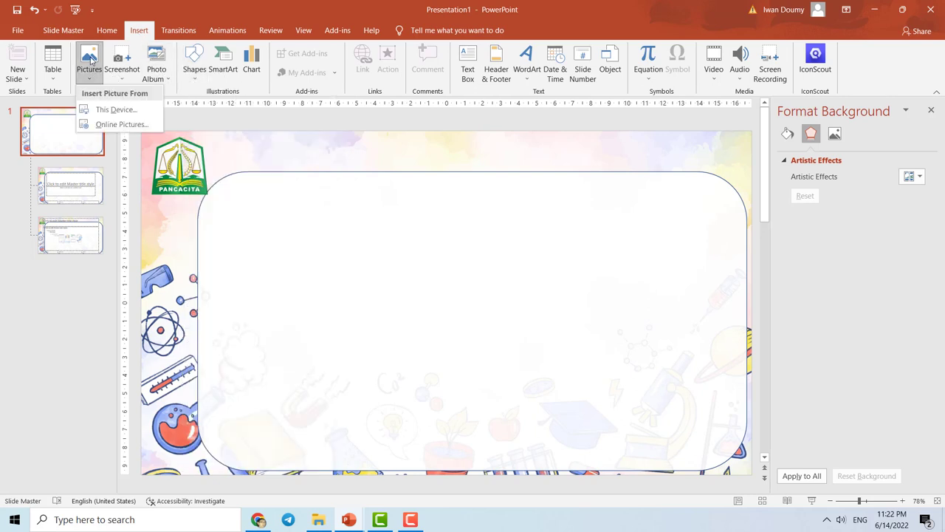
{"action": "left_click", "coordinate": [104, 110]}
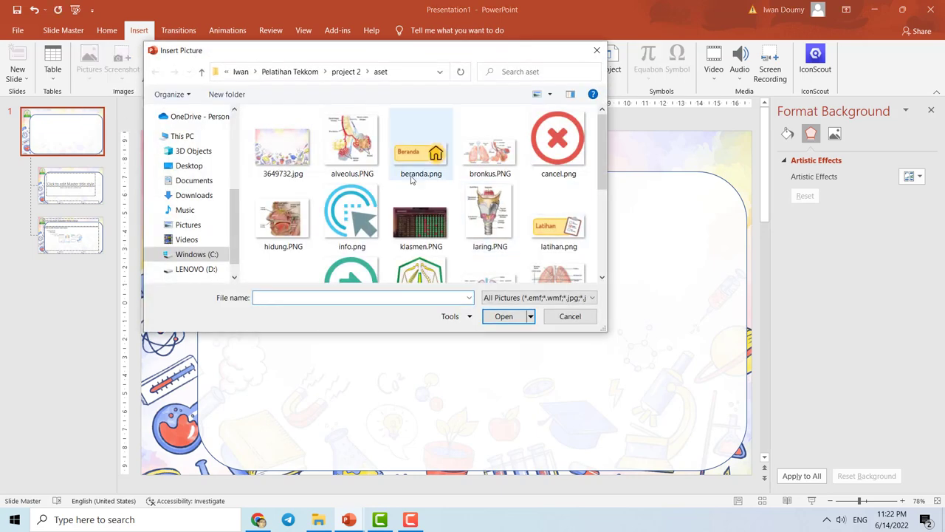
{"action": "left_click", "coordinate": [555, 147]}
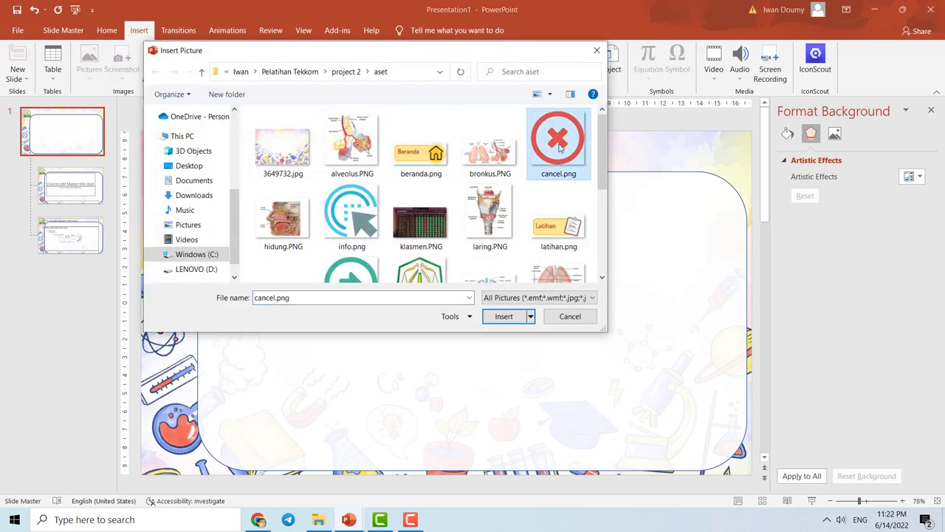
{"action": "left_click", "coordinate": [517, 319]}
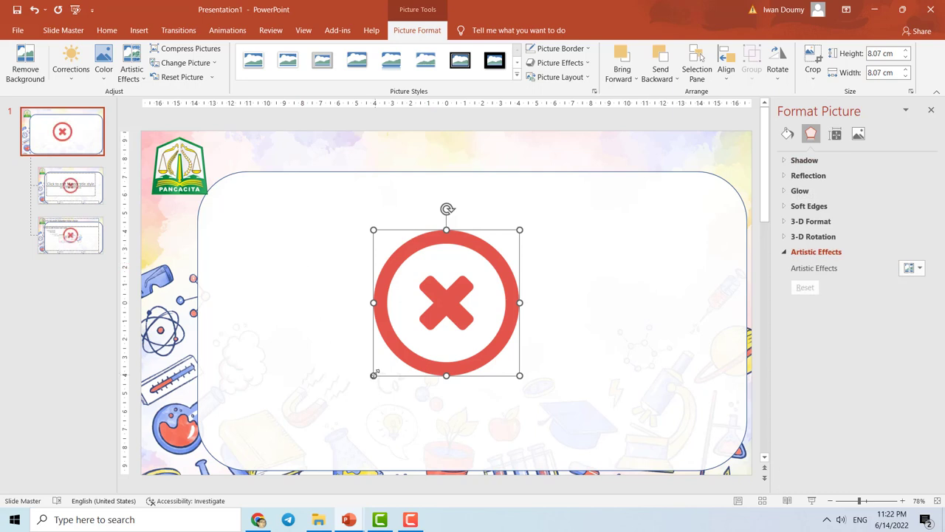
{"action": "mouse_move", "coordinate": [375, 377]}
{"action": "left_mouse_down"}
{"action": "mouse_move", "coordinate": [484, 267]}
{"action": "mouse_move", "coordinate": [711, 153]}
{"action": "mouse_move", "coordinate": [708, 163]}
{"action": "mouse_move", "coordinate": [719, 145]}
{"action": "left_mouse_up"}
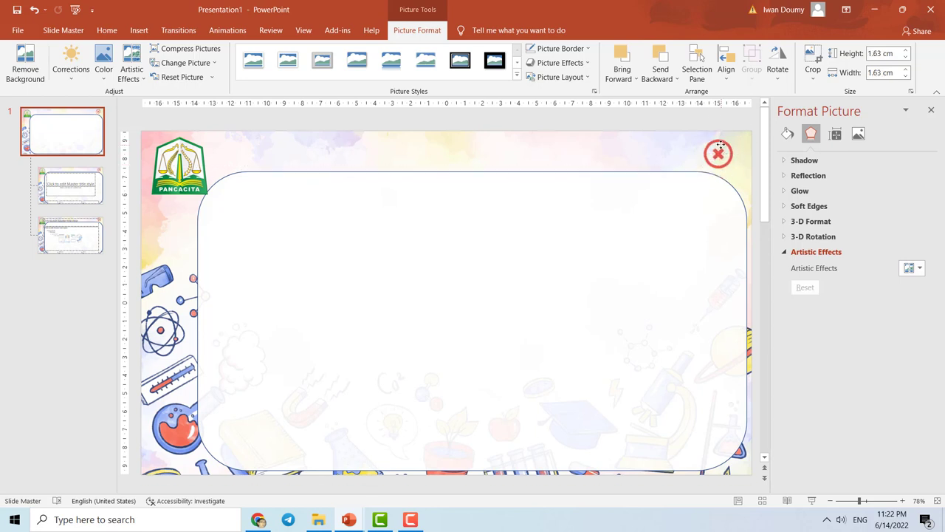
Insert info.png and shrink it to 1.63 cm beside the cancel icon.
{"action": "left_click", "coordinate": [104, 62]}
{"action": "left_click", "coordinate": [138, 31]}
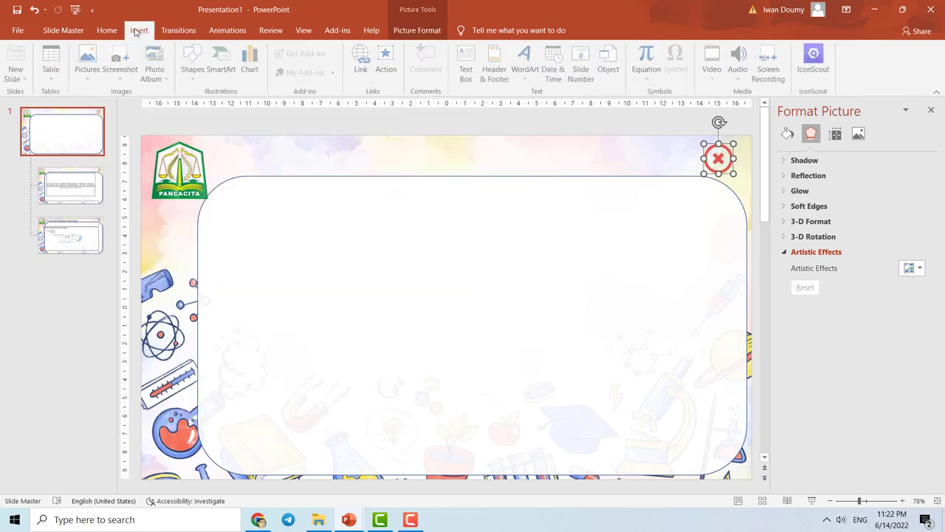
{"action": "left_click", "coordinate": [89, 63]}
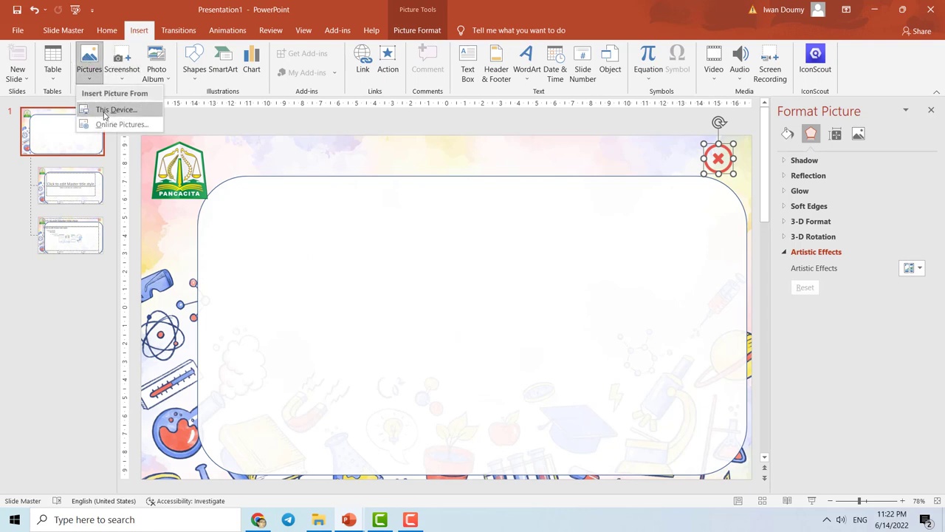
{"action": "left_click", "coordinate": [118, 109]}
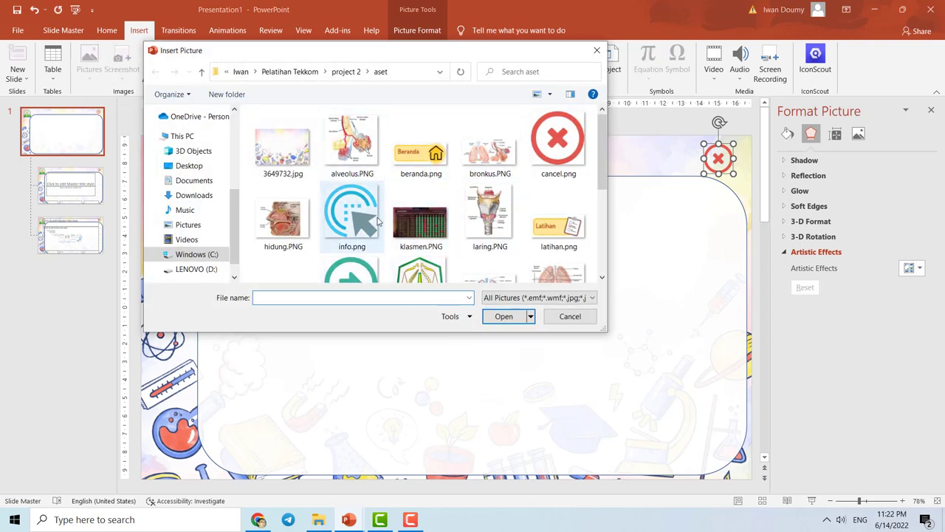
{"action": "left_click", "coordinate": [349, 218]}
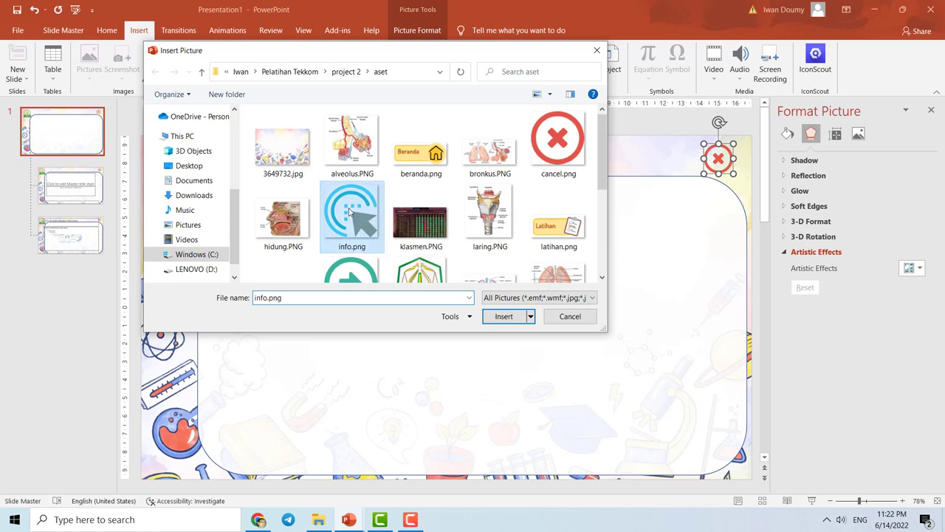
{"action": "left_click", "coordinate": [501, 317]}
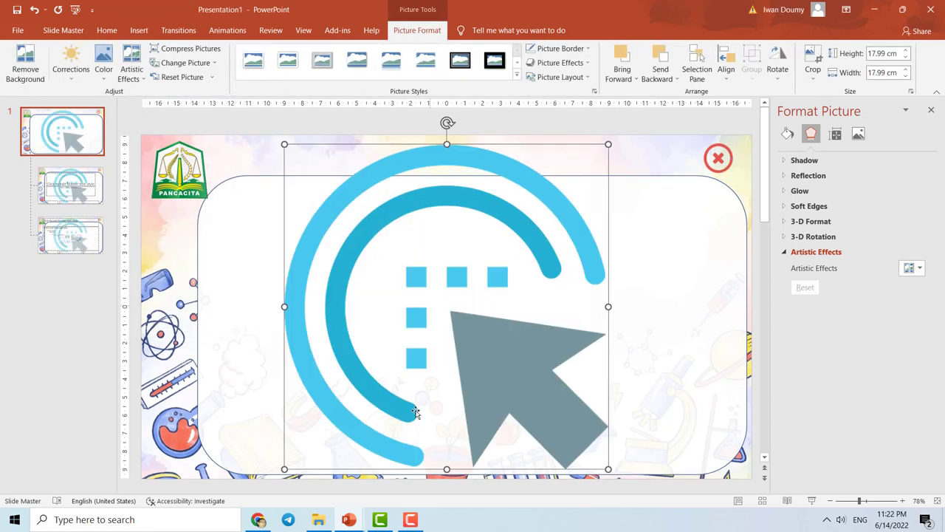
{"action": "mouse_move", "coordinate": [303, 447]}
{"action": "left_mouse_down"}
{"action": "mouse_move", "coordinate": [596, 162]}
{"action": "mouse_move", "coordinate": [681, 156]}
{"action": "left_mouse_up"}
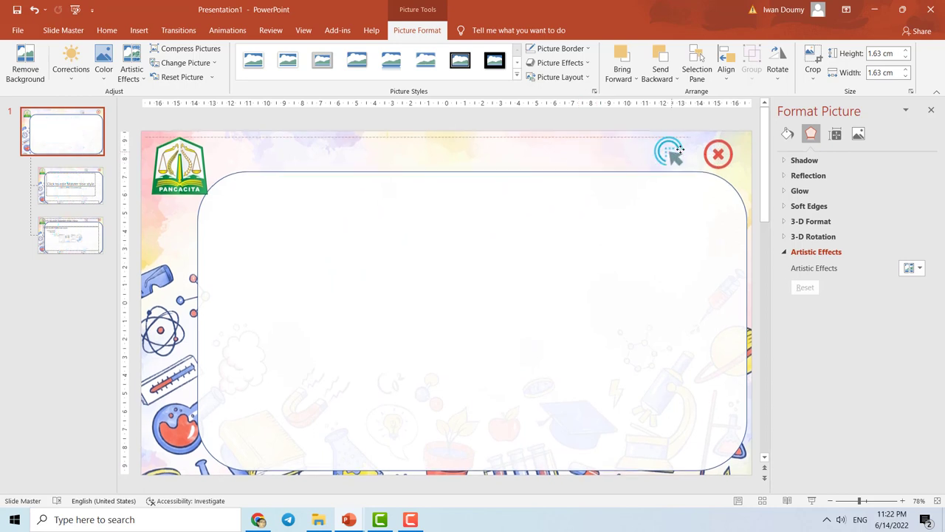
Click the rounded panel and then off it, then show the Insert tab.
{"action": "left_click", "coordinate": [661, 227]}
{"action": "left_click", "coordinate": [588, 161]}
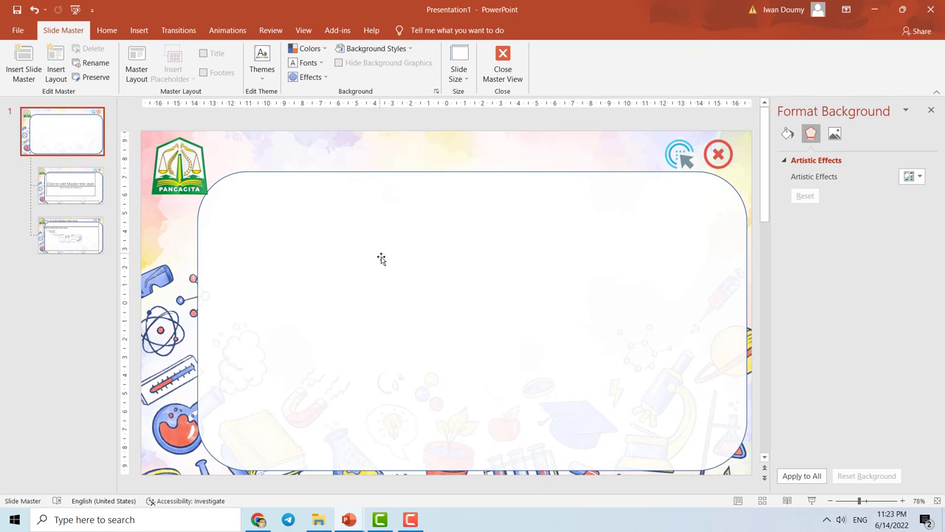
{"action": "left_click", "coordinate": [367, 286]}
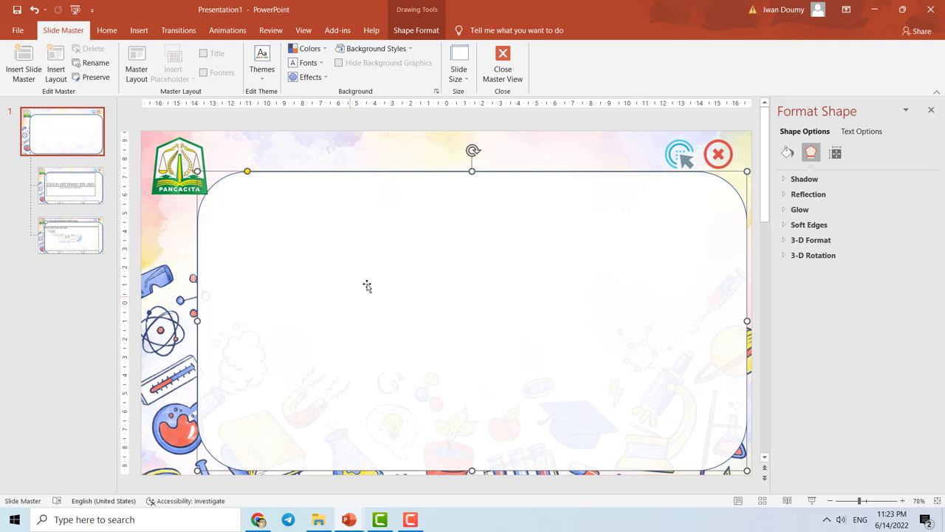
{"action": "left_click", "coordinate": [418, 154]}
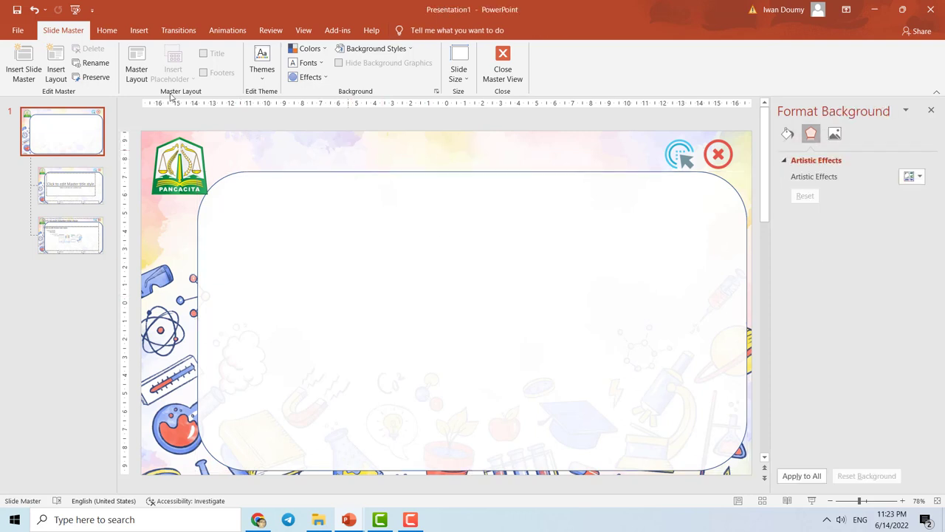
{"action": "left_click", "coordinate": [133, 31]}
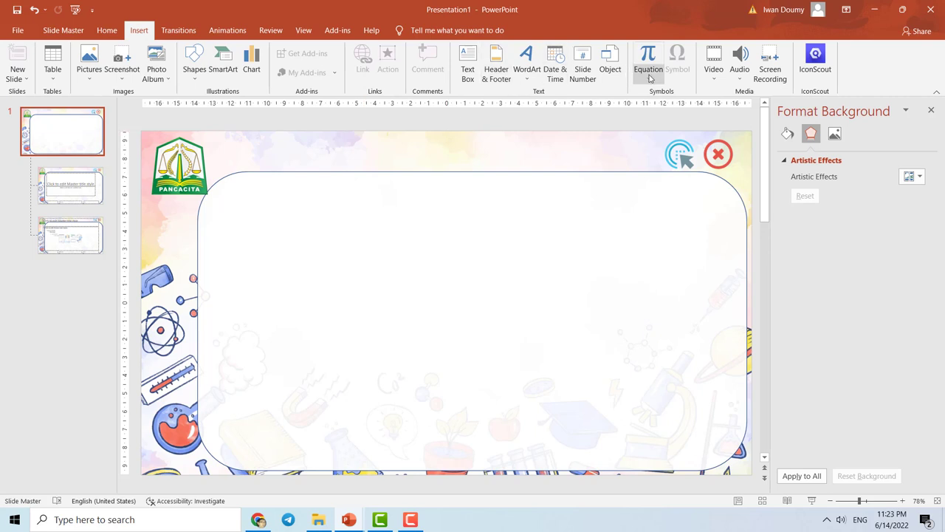
Add a text box beside the logo reading 'Bahan Ajar Fisika' with 'Kelas XI' below.
{"action": "left_click", "coordinate": [471, 65]}
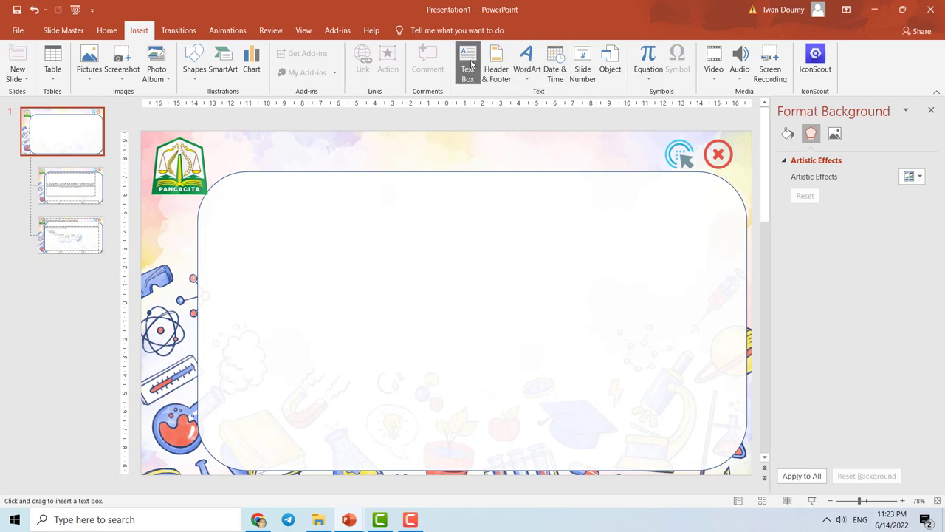
{"action": "left_click", "coordinate": [244, 148]}
{"action": "type", "text": "Ma"}
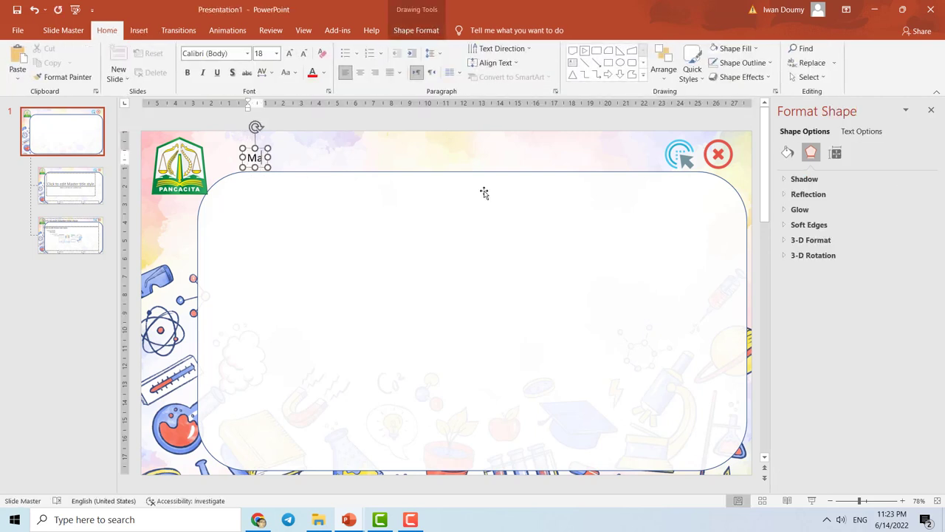
{"action": "type", "text": "te"}
{"action": "key", "text": "BackSpace"}
{"action": "key", "text": "BackSpace"}
{"action": "key", "text": "BackSpace"}
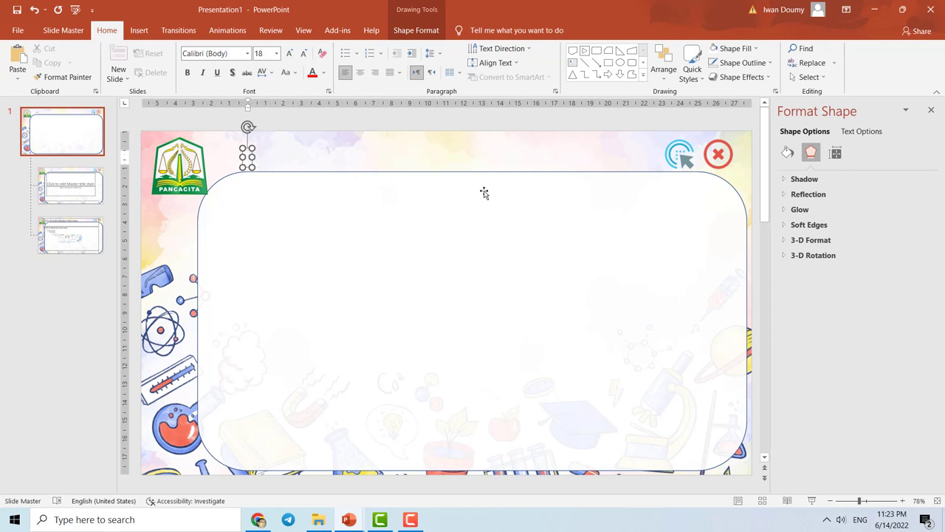
{"action": "type", "text": "Bahan"}
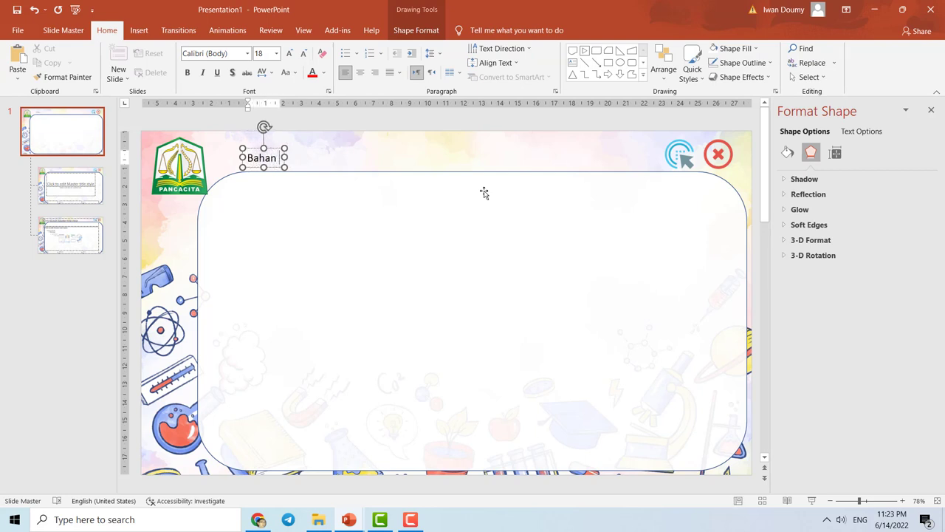
{"action": "type", "text": " Ajar"}
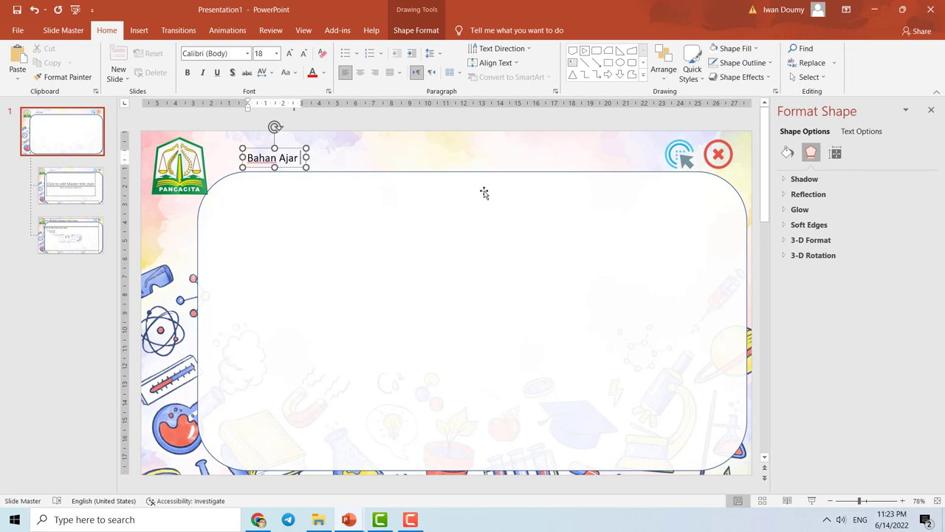
{"action": "type", "text": " Fisik"}
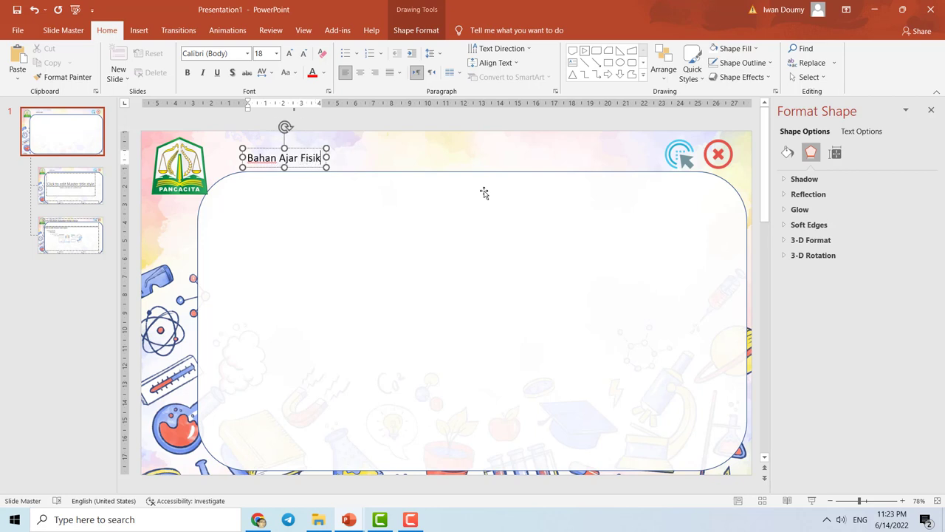
{"action": "type", "text": "a"}
{"action": "key", "text": "Return"}
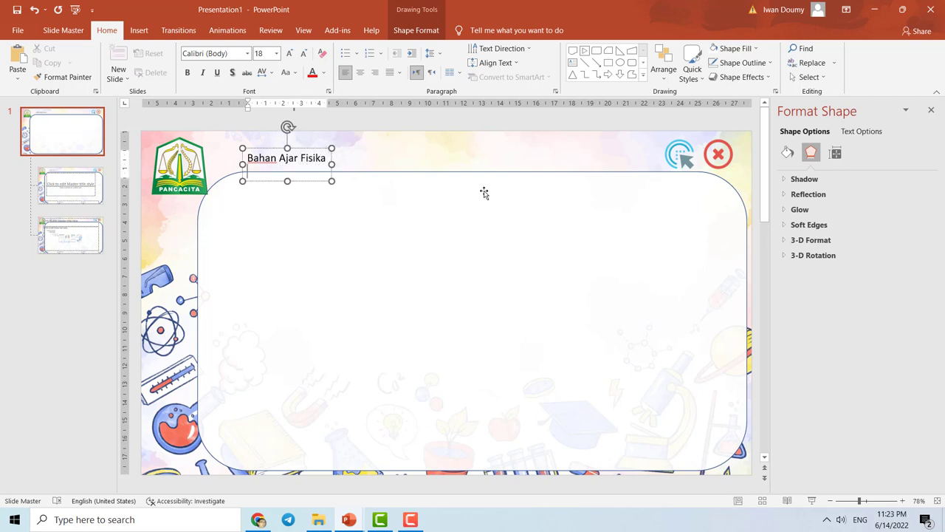
{"action": "type", "text": "Kelas "}
{"action": "type", "text": "XI"}
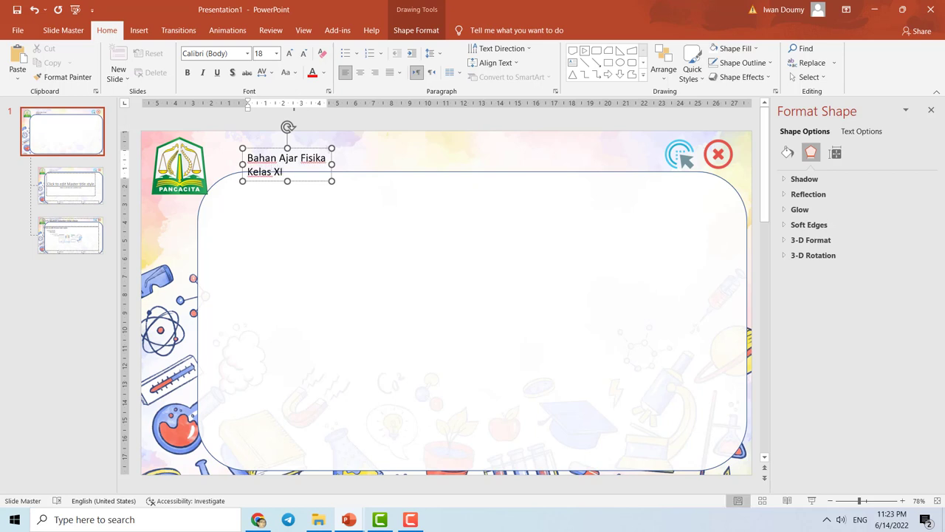
Move the header nearer the logo and make 'Bahan Ajar Fisika' bold and larger.
{"action": "left_click_drag", "start_coordinate": [323, 149], "coordinate": [315, 144]}
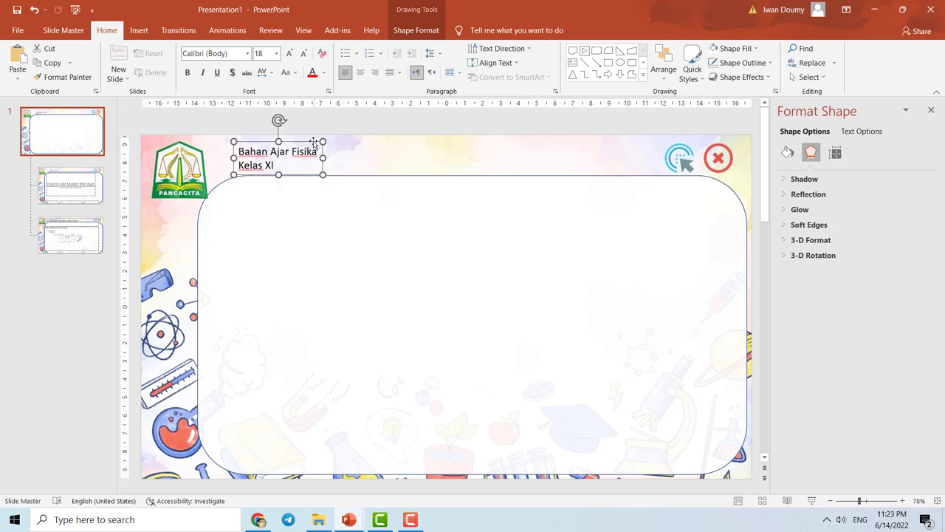
{"action": "left_click_drag", "start_coordinate": [240, 153], "coordinate": [307, 152]}
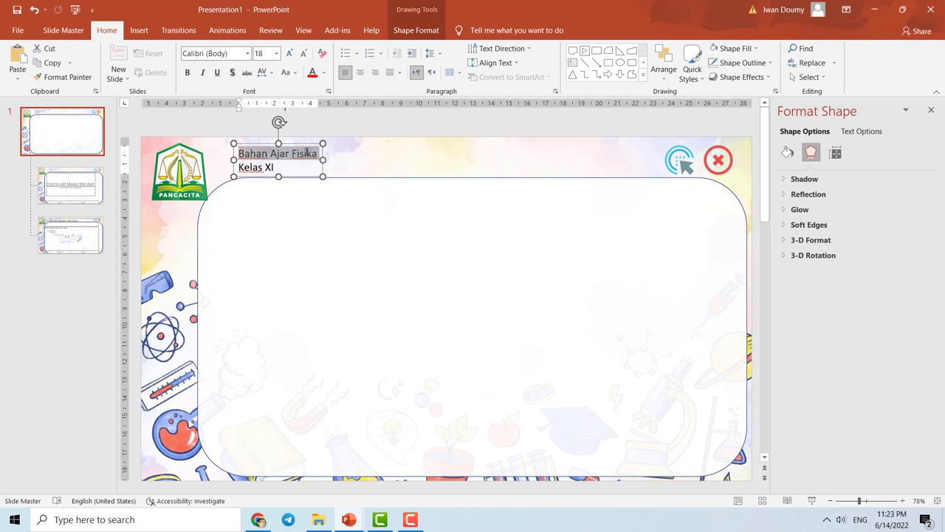
{"action": "left_click", "coordinate": [188, 72]}
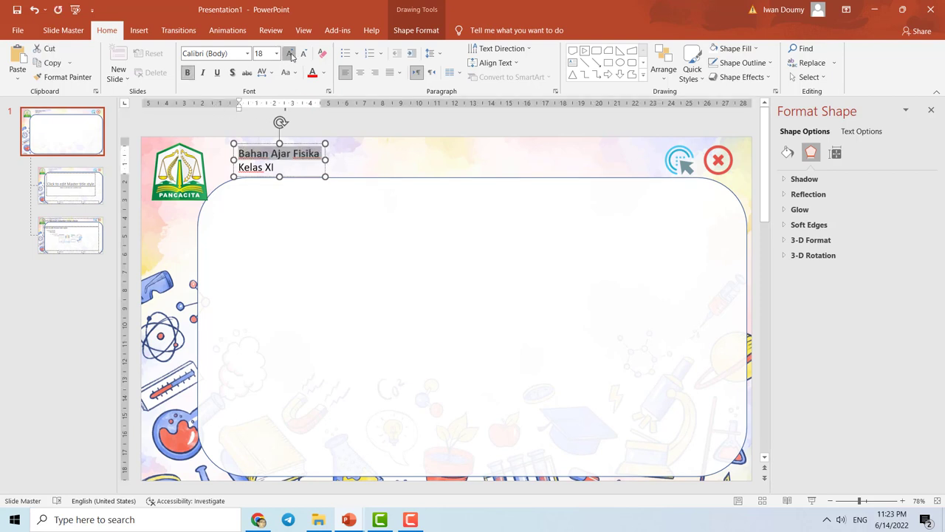
{"action": "left_click", "coordinate": [289, 54]}
{"action": "left_click", "coordinate": [378, 214]}
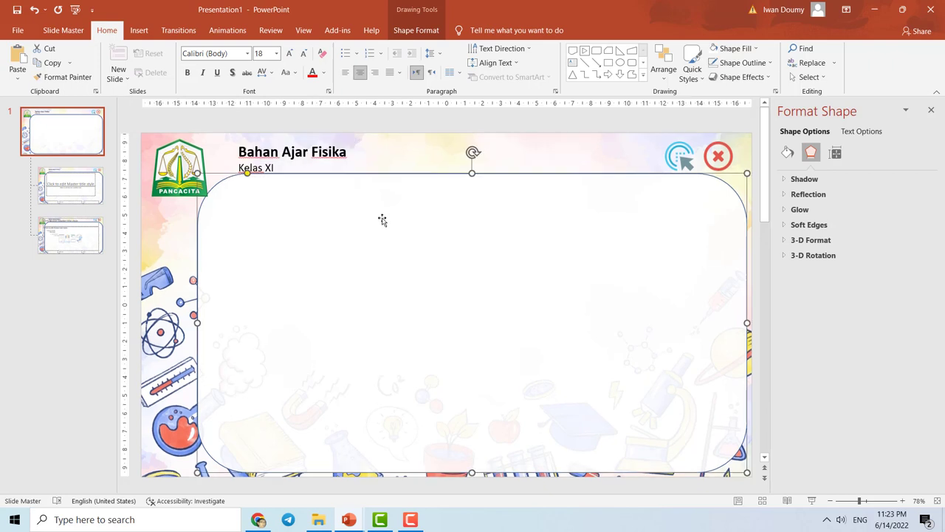
{"action": "left_click", "coordinate": [432, 148]}
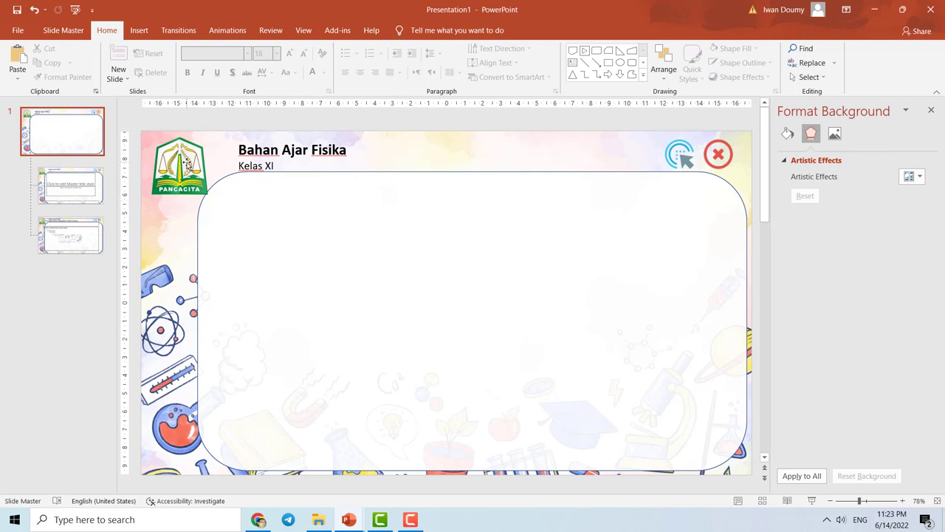
Review the layout thumbnails and master, then select the Title Slide layout.
{"action": "left_click", "coordinate": [188, 167]}
{"action": "left_click", "coordinate": [435, 232]}
{"action": "left_click", "coordinate": [625, 164]}
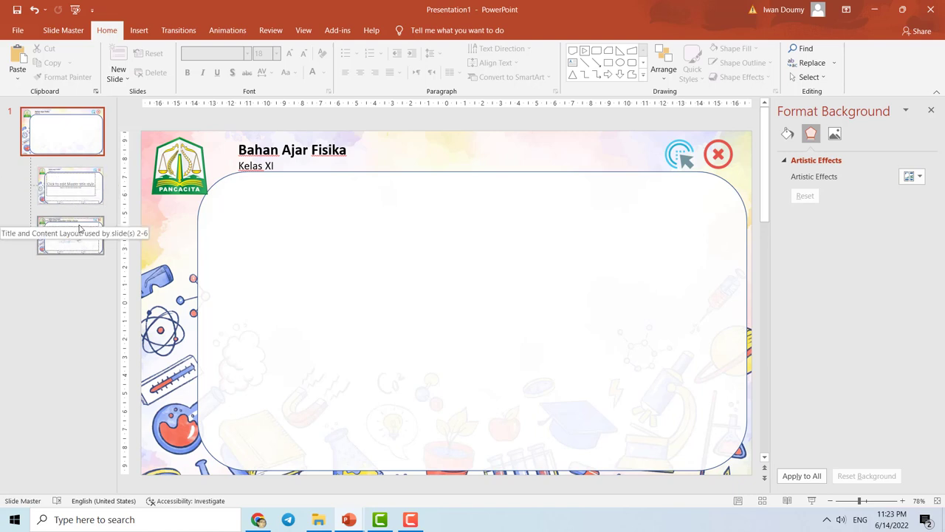
{"action": "left_click", "coordinate": [74, 137]}
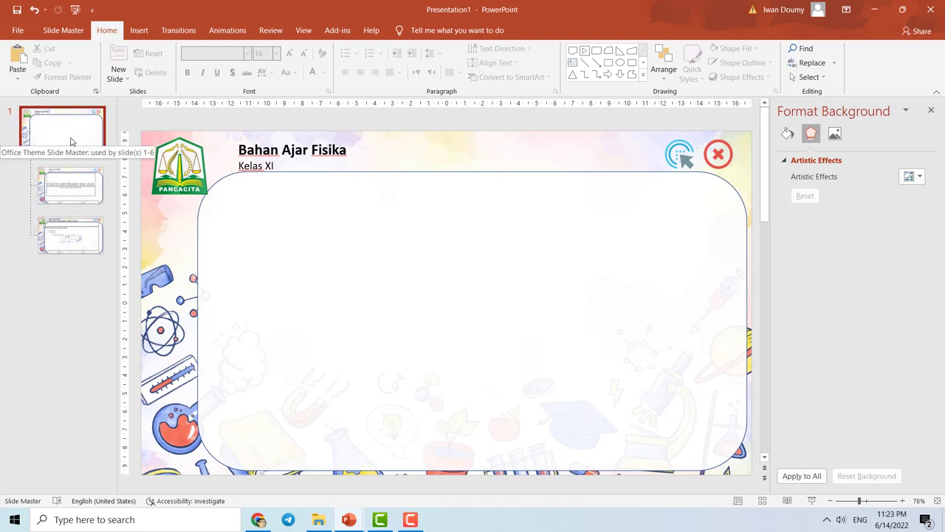
{"action": "left_click", "coordinate": [66, 200]}
{"action": "left_click", "coordinate": [79, 238]}
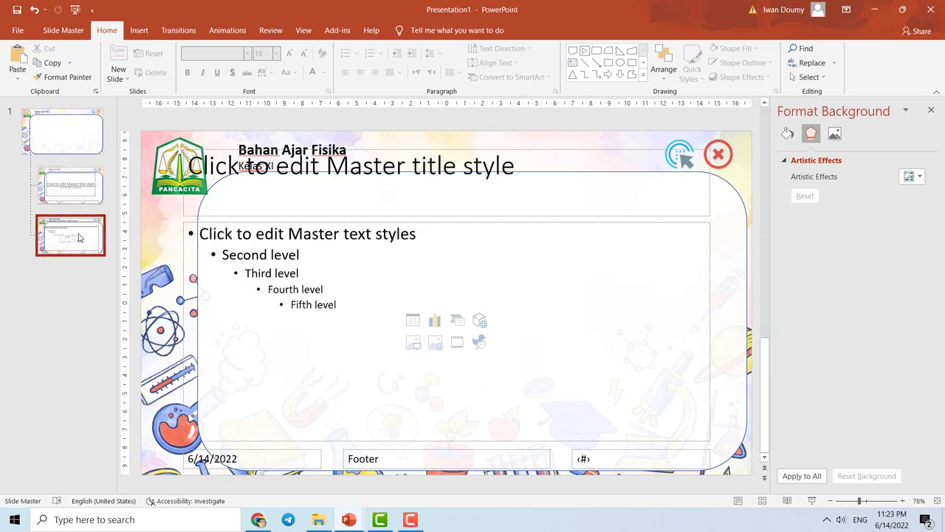
{"action": "left_click", "coordinate": [63, 139]}
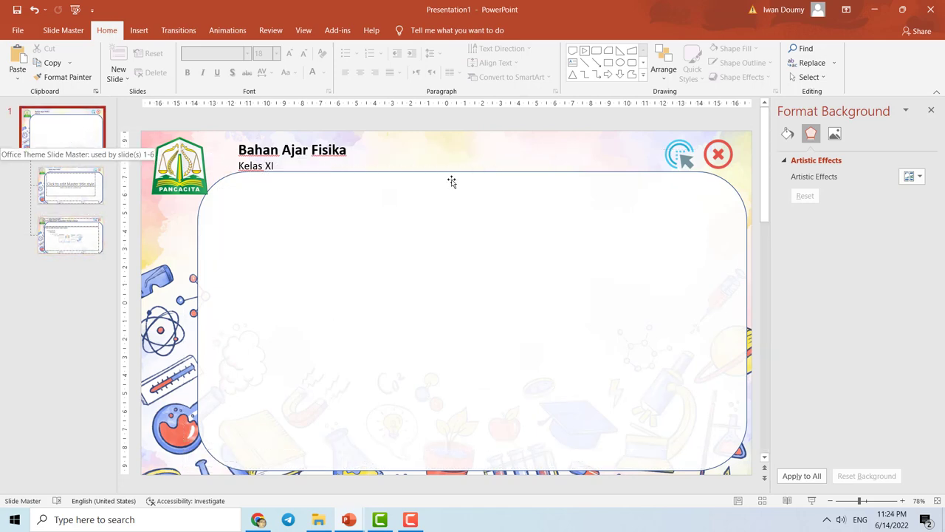
{"action": "left_click", "coordinate": [74, 186]}
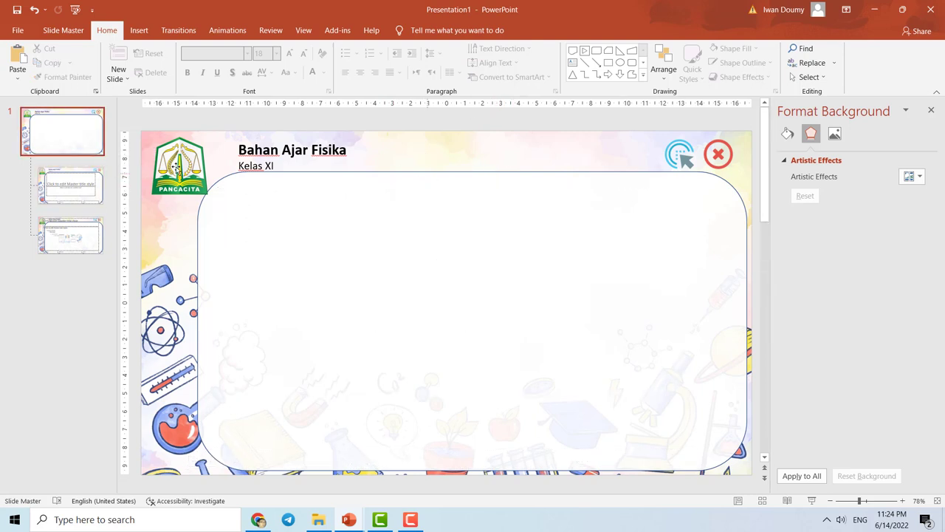
{"action": "left_click", "coordinate": [63, 186]}
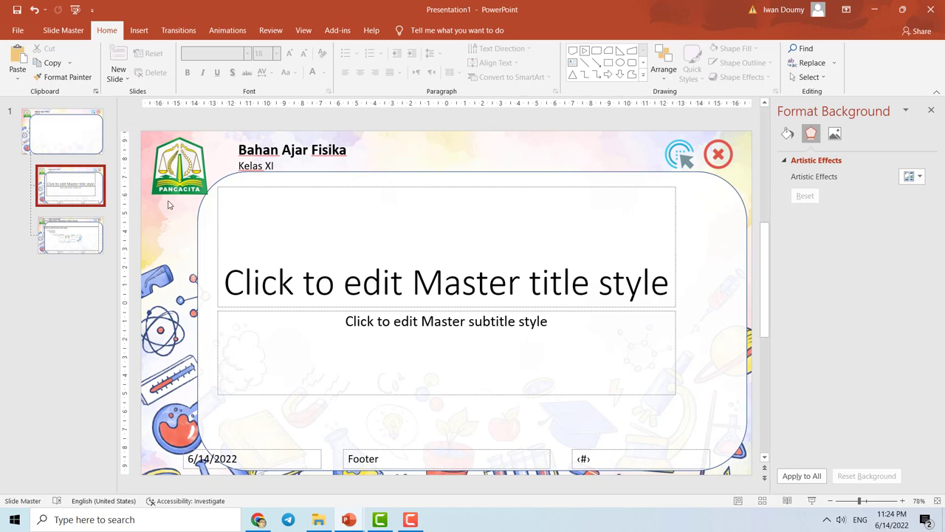
Nudge the title up and delete the date, footer and slide-number placeholders.
{"action": "left_click", "coordinate": [322, 187]}
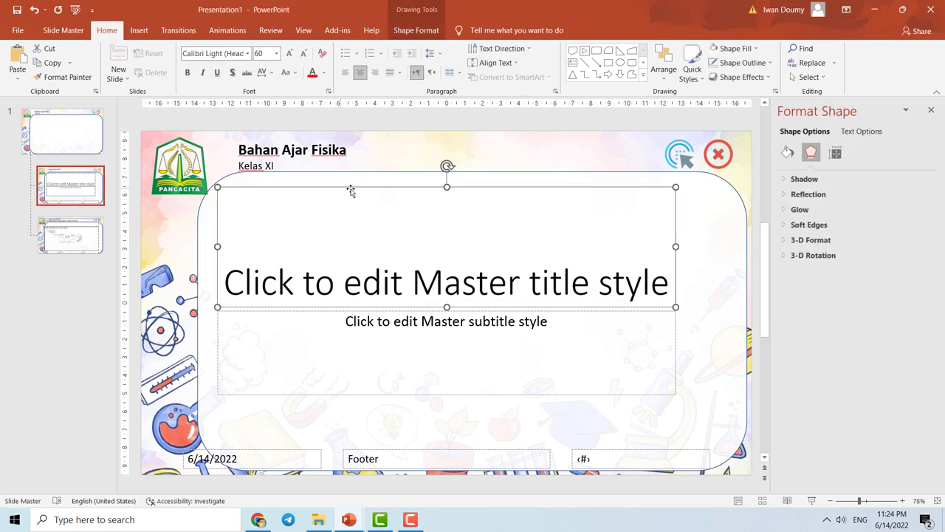
{"action": "left_click_drag", "start_coordinate": [364, 188], "coordinate": [359, 184]}
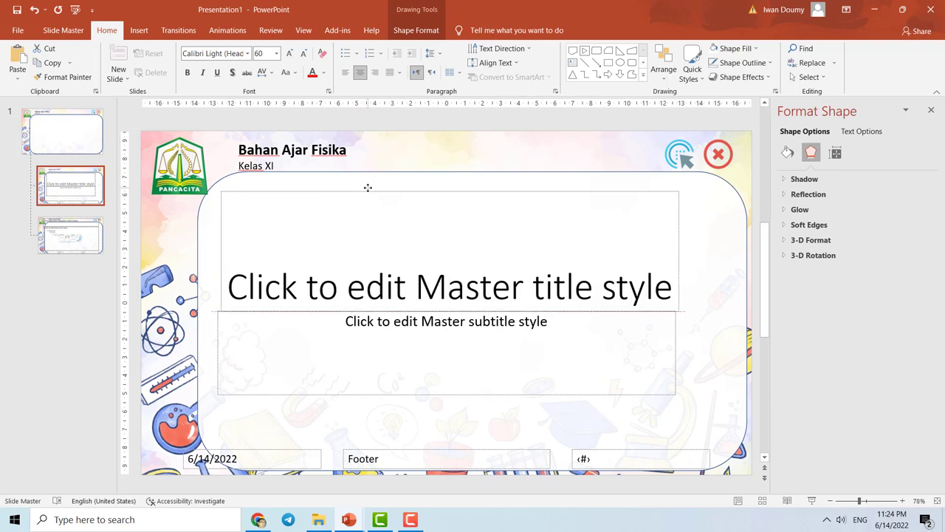
{"action": "left_click", "coordinate": [290, 453]}
{"action": "key", "text": "Delete"}
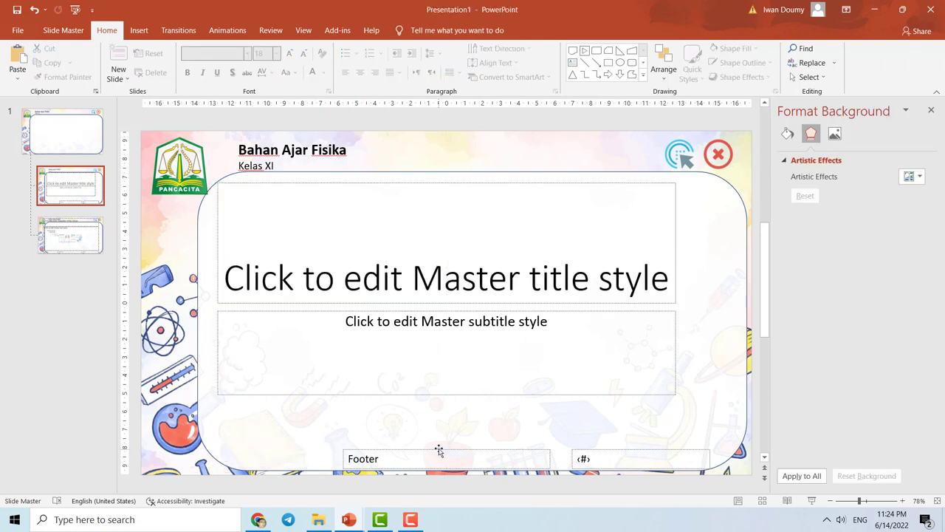
{"action": "left_click", "coordinate": [438, 452]}
{"action": "key", "text": "Delete"}
{"action": "left_click", "coordinate": [601, 451]}
{"action": "key", "text": "Delete"}
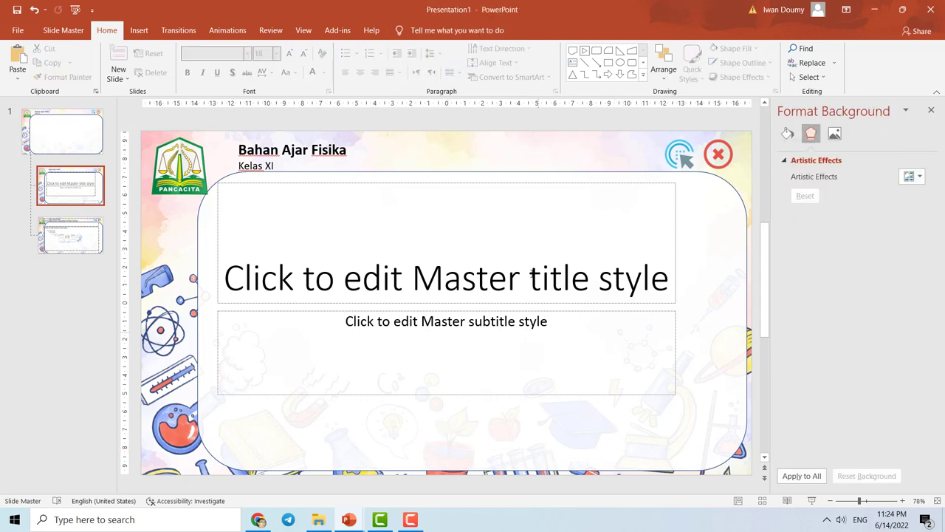
Move the title and subtitle placeholders together to the right to centre them.
{"action": "left_click", "coordinate": [510, 186]}
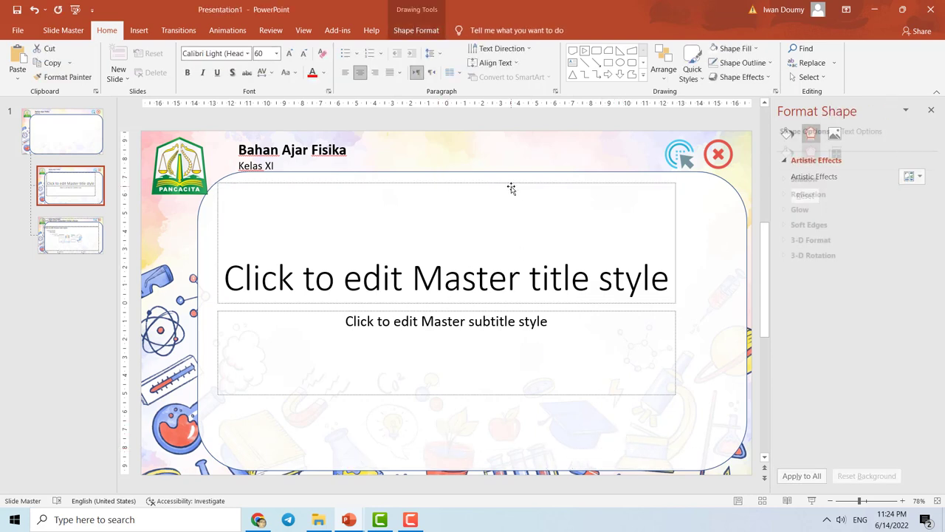
{"action": "left_click", "coordinate": [521, 311], "text": "shift"}
{"action": "mouse_move", "coordinate": [521, 312]}
{"action": "left_mouse_down"}
{"action": "mouse_move", "coordinate": [560, 344]}
{"action": "mouse_move", "coordinate": [552, 337]}
{"action": "left_mouse_up"}
Replace the title placeholder text with 'Ketik Judul Materi Ajar'.
{"action": "left_click", "coordinate": [476, 280]}
{"action": "left_click_drag", "start_coordinate": [255, 277], "coordinate": [668, 273]}
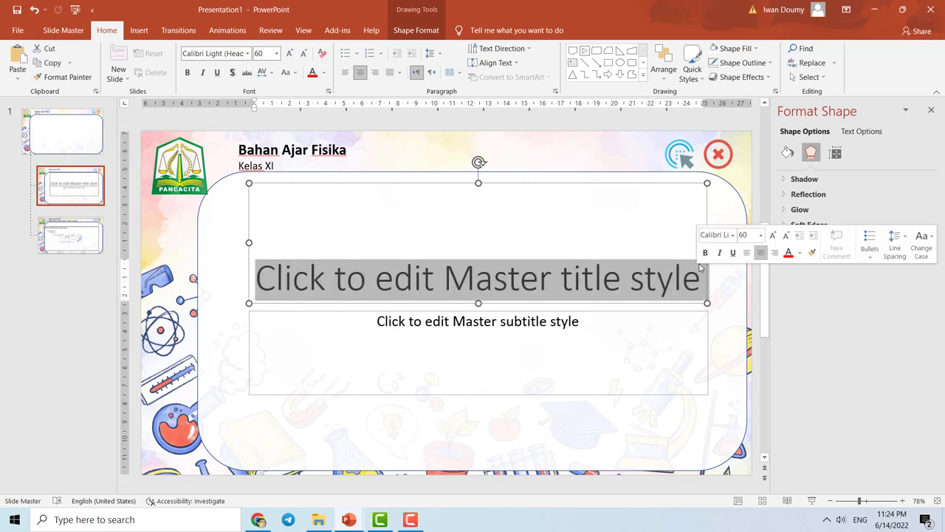
{"action": "type", "text": "Ketik Ju"}
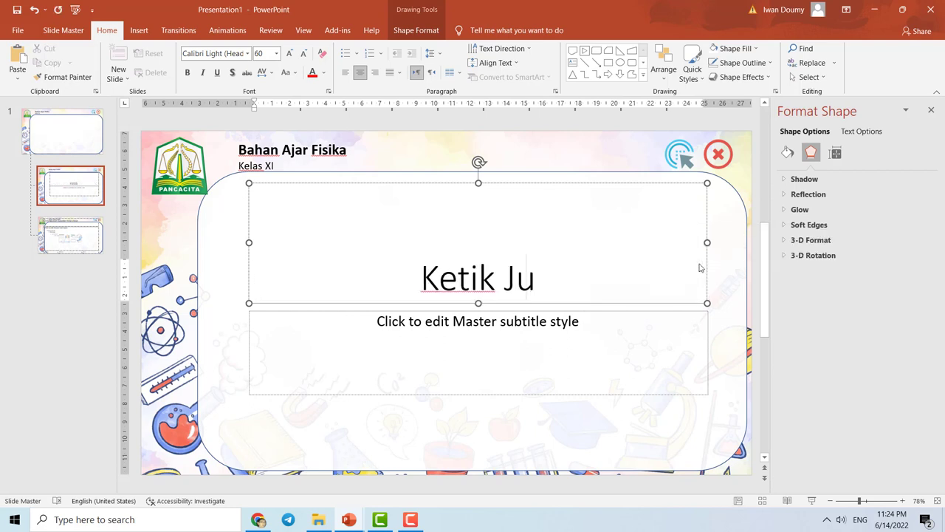
{"action": "type", "text": "dul"}
{"action": "key", "text": "BackSpace"}
{"action": "key", "text": "BackSpace"}
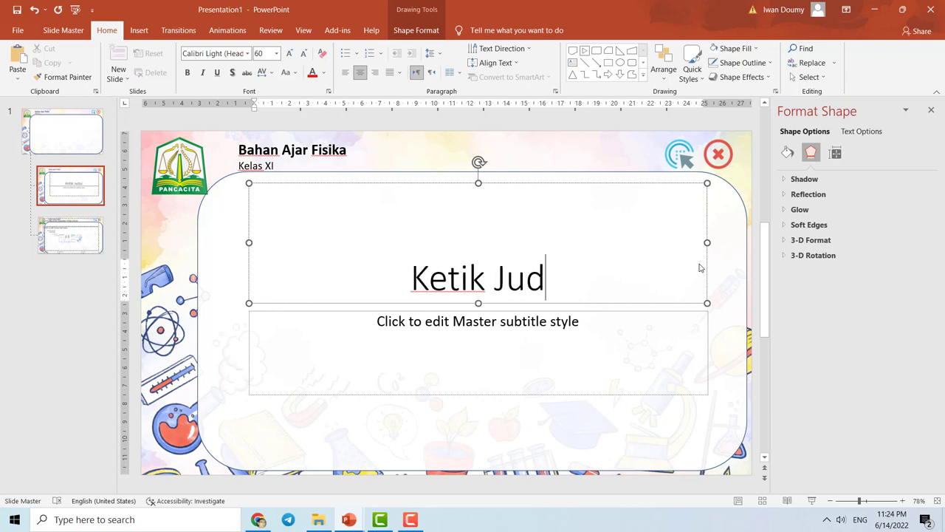
{"action": "type", "text": "ul Mate"}
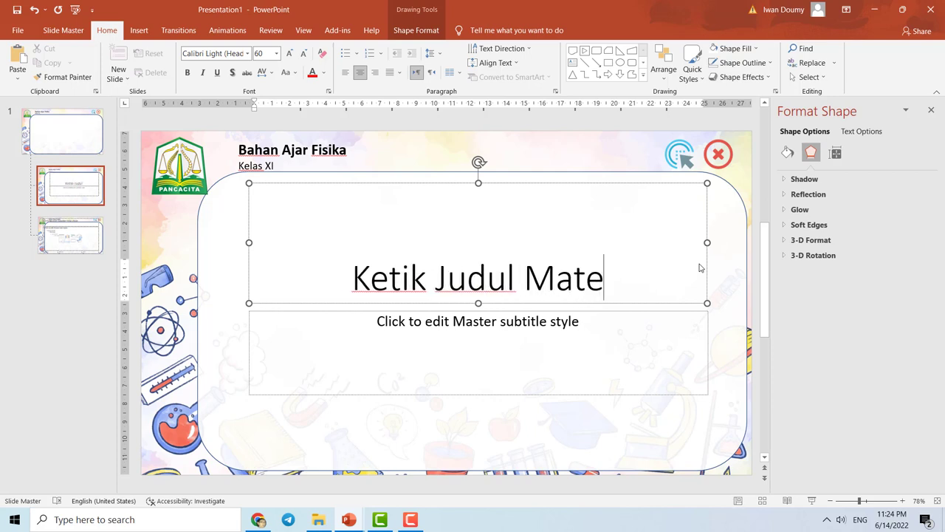
{"action": "type", "text": "ri AJ"}
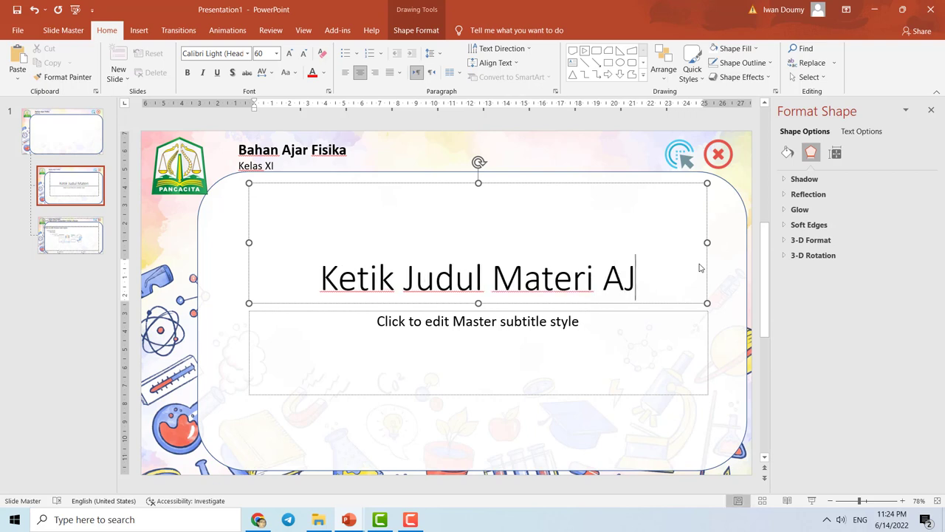
{"action": "key", "text": "BackSpace"}
{"action": "type", "text": "ja"}
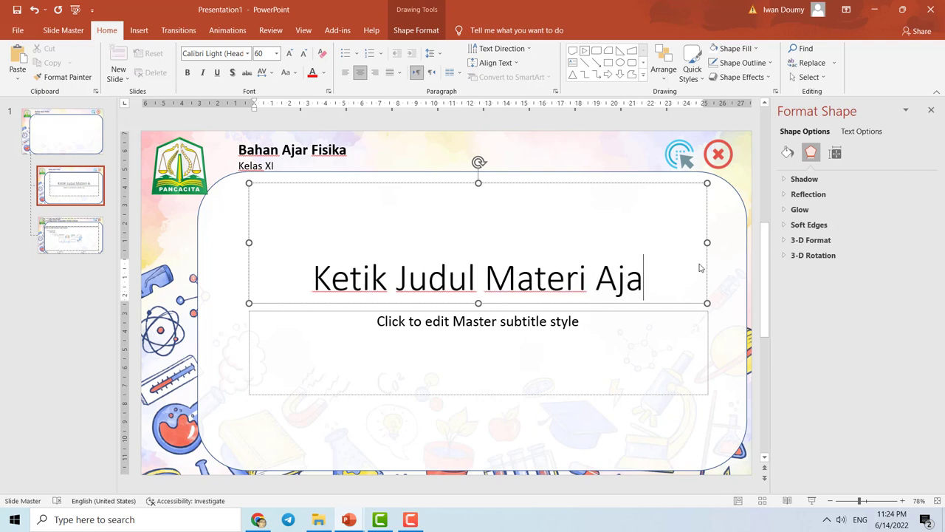
{"action": "type", "text": "r"}
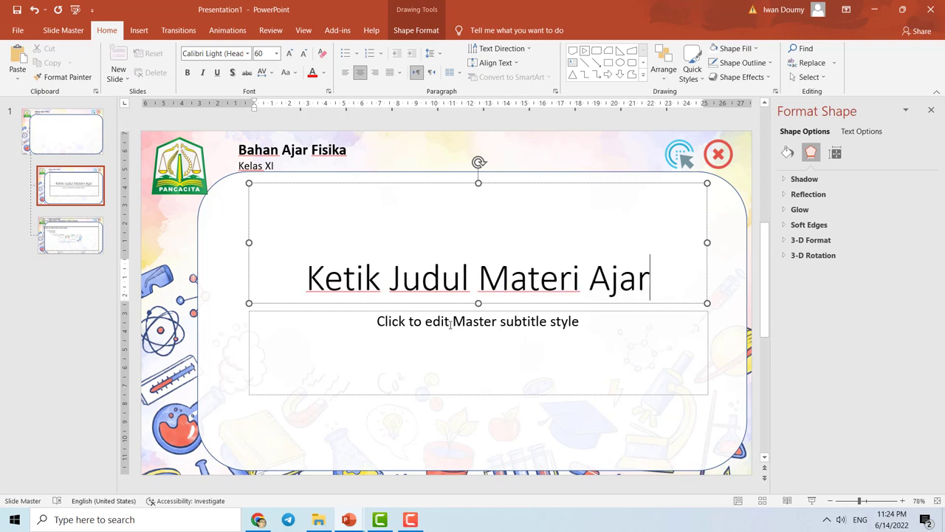
Change the subtitle prompt to 'Identitas Kelas'.
{"action": "left_click", "coordinate": [451, 322]}
{"action": "left_click", "coordinate": [585, 320]}
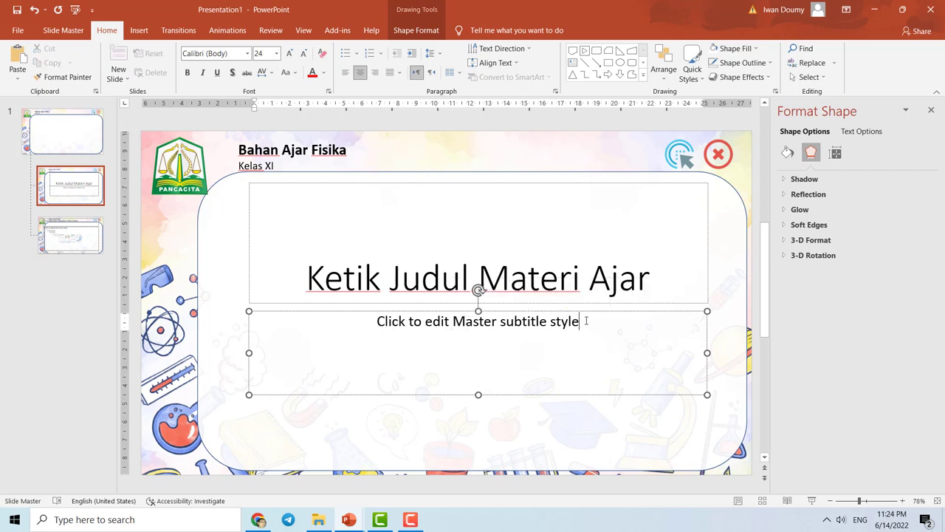
{"action": "left_click_drag", "start_coordinate": [583, 321], "coordinate": [376, 323]}
{"action": "type", "text": "Pe"}
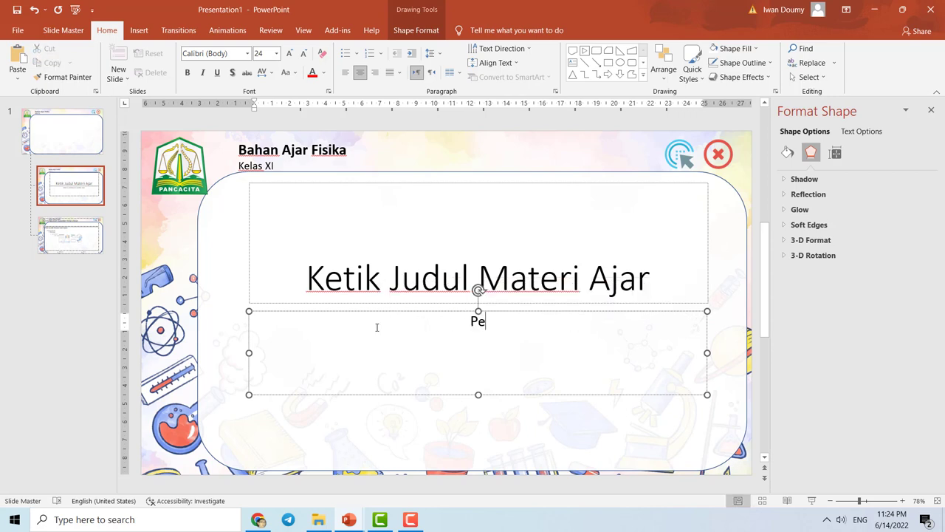
{"action": "type", "text": "nyusn"}
{"action": "key", "text": "BackSpace"}
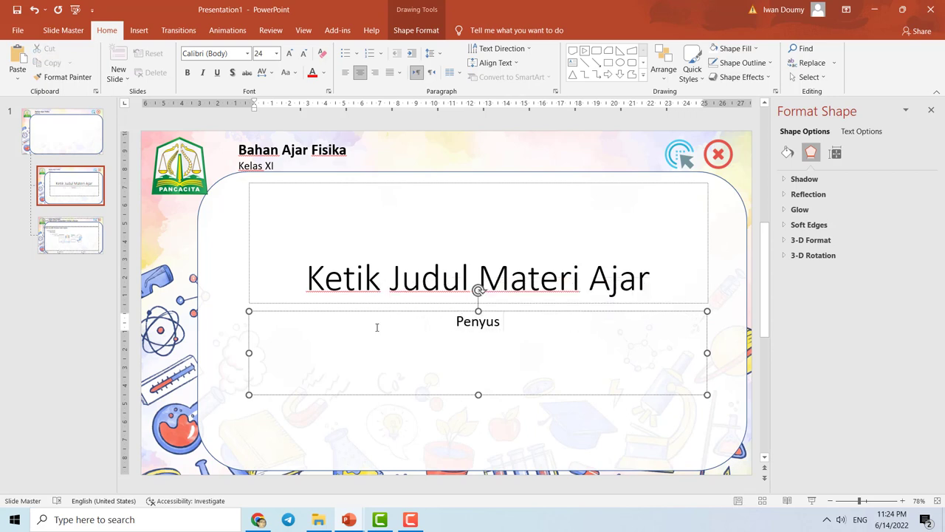
{"action": "type", "text": "ub"}
{"action": "key", "text": "BackSpace"}
{"action": "type", "text": "n"}
{"action": "key", "text": "BackSpace"}
{"action": "key", "text": "BackSpace"}
{"action": "key", "text": "BackSpace"}
{"action": "key", "text": "BackSpace"}
{"action": "key", "text": "BackSpace"}
{"action": "key", "text": "BackSpace"}
{"action": "key", "text": "BackSpace"}
{"action": "key", "text": "BackSpace"}
{"action": "type", "text": "I"}
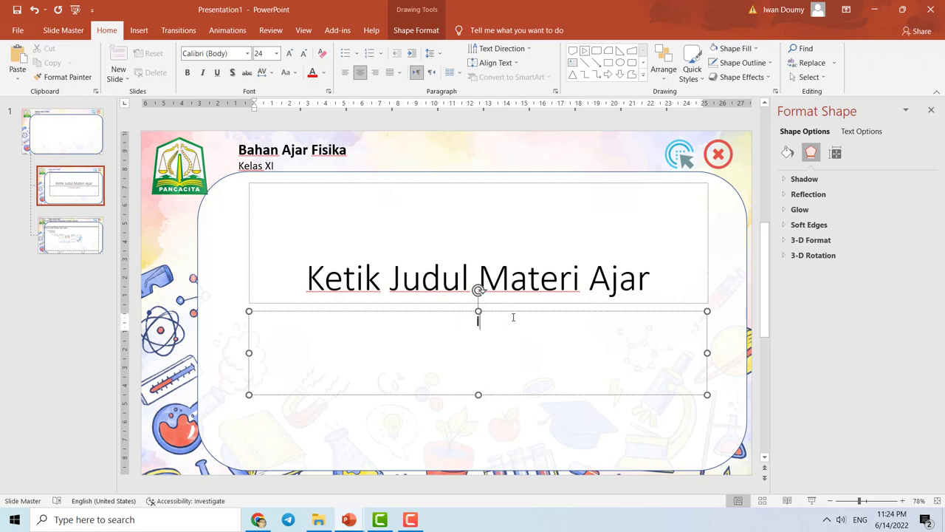
{"action": "type", "text": "dentas"}
{"action": "key", "text": "BackSpace"}
{"action": "key", "text": "BackSpace"}
{"action": "key", "text": "BackSpace"}
{"action": "key", "text": "BackSpace"}
{"action": "type", "text": "ntit"}
{"action": "type", "text": "as Kelas"}
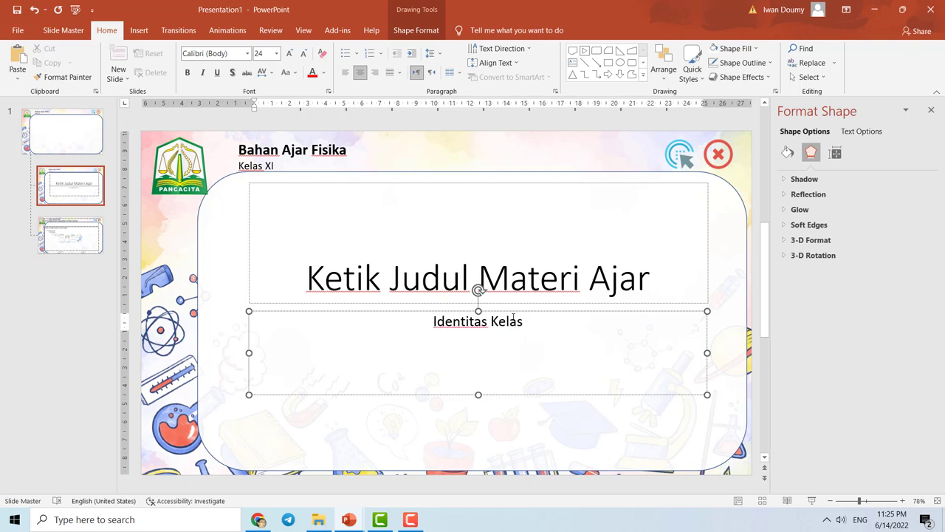
{"action": "left_click", "coordinate": [428, 426]}
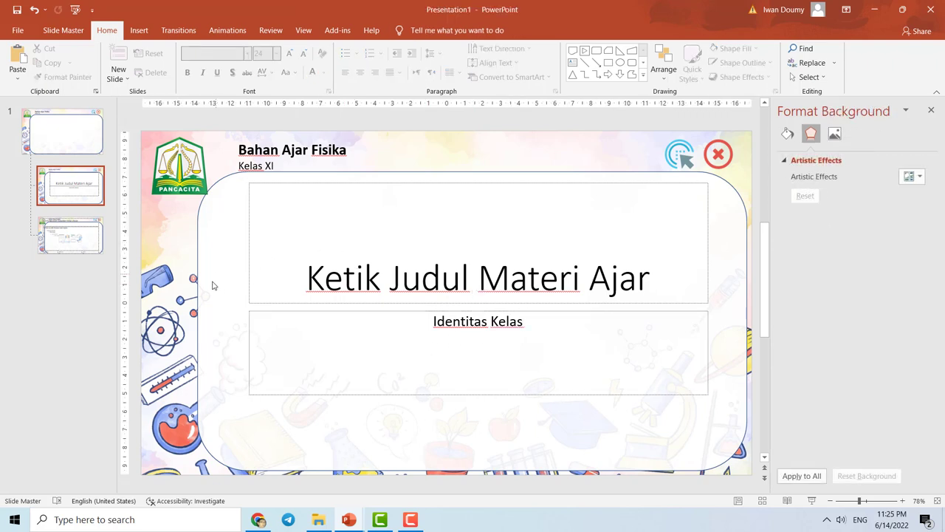
Rename the Title Slide layout to 'Judul' and select the Title and Content layout.
{"action": "left_click", "coordinate": [67, 188]}
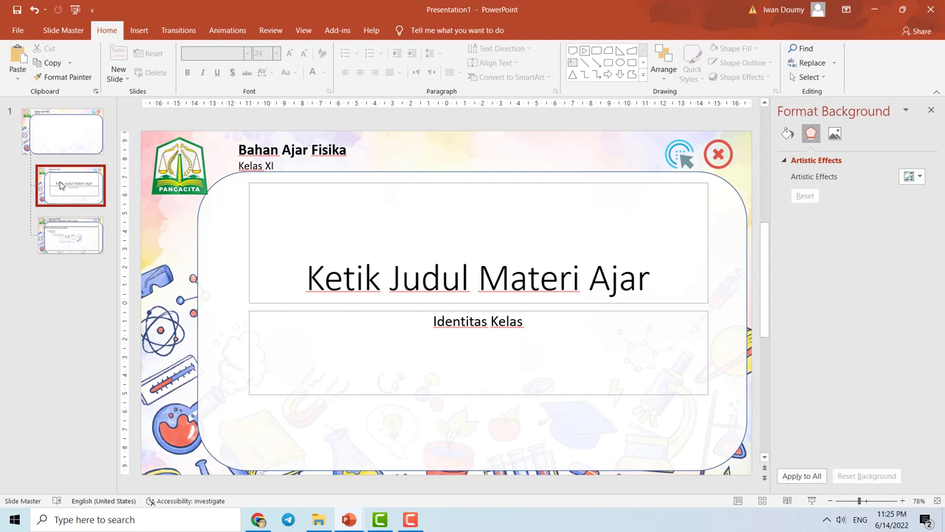
{"action": "right_click", "coordinate": [61, 184]}
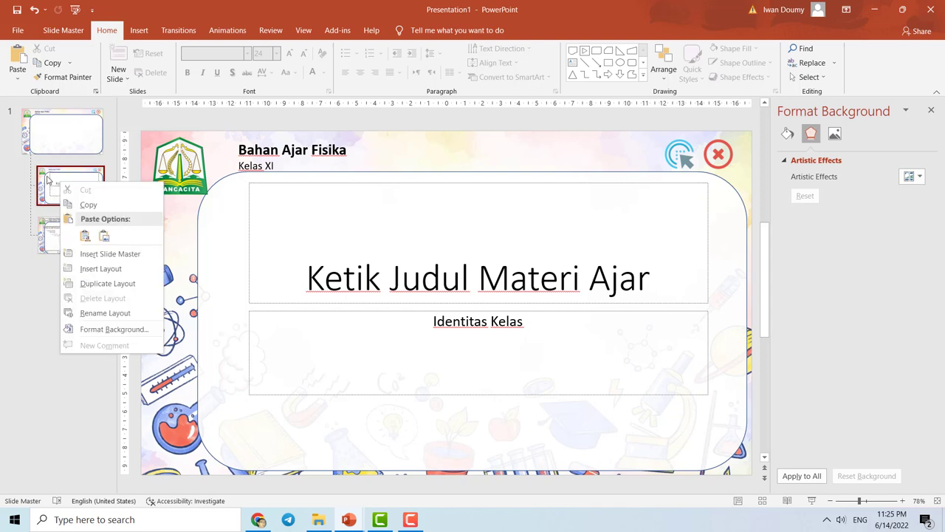
{"action": "left_click", "coordinate": [53, 176]}
{"action": "right_click", "coordinate": [53, 177]}
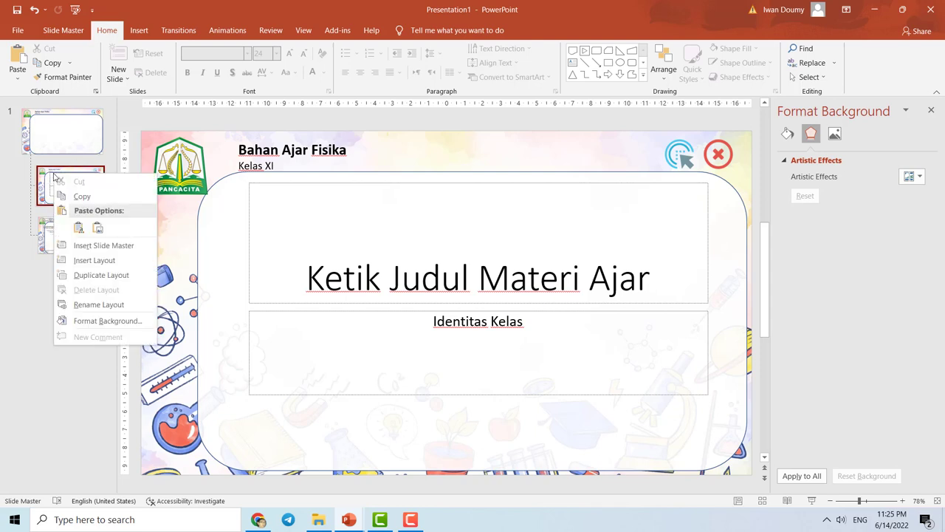
{"action": "left_click", "coordinate": [99, 305]}
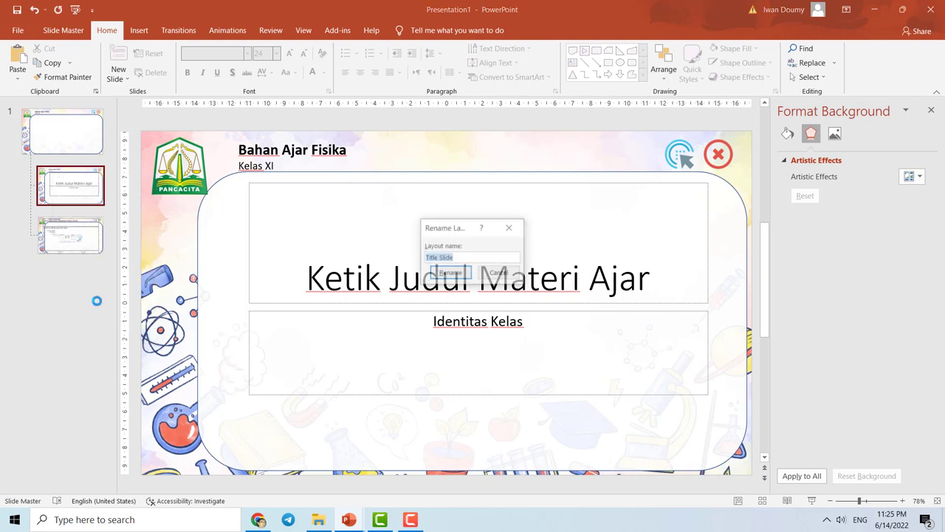
{"action": "type", "text": "Judul"}
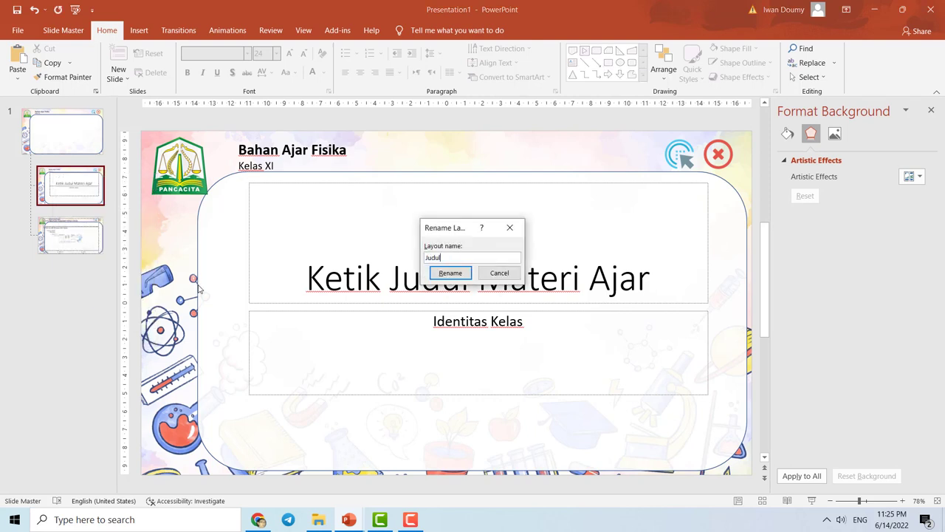
{"action": "left_click", "coordinate": [449, 273]}
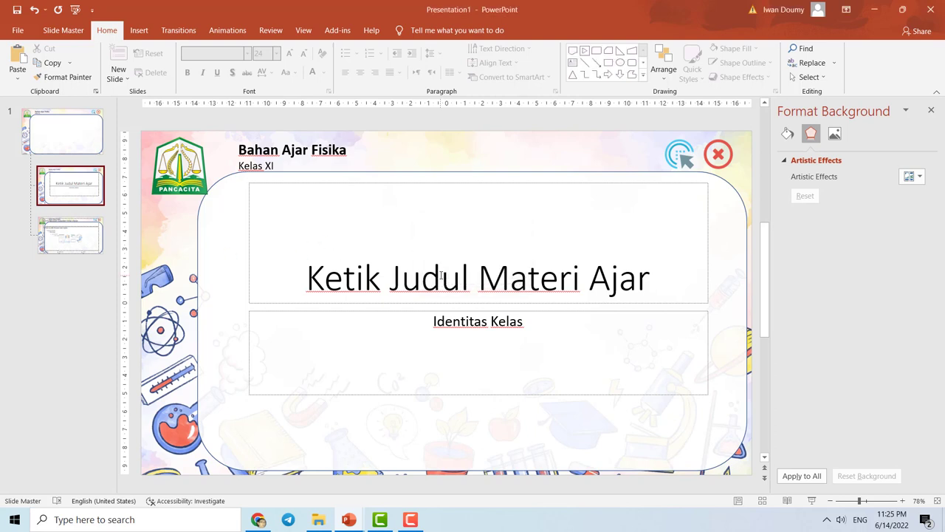
{"action": "left_click", "coordinate": [71, 235]}
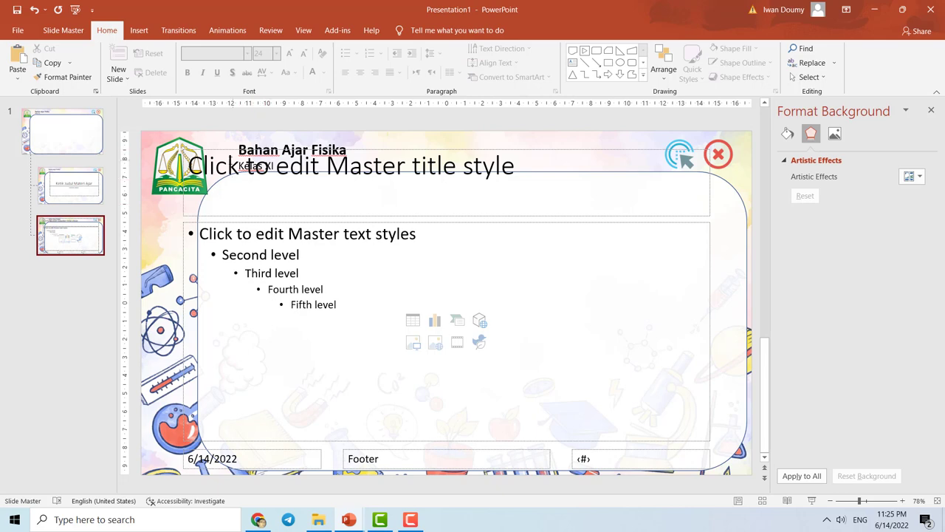
Drag the title and body placeholders down below the header.
{"action": "left_click_drag", "start_coordinate": [230, 152], "coordinate": [226, 236]}
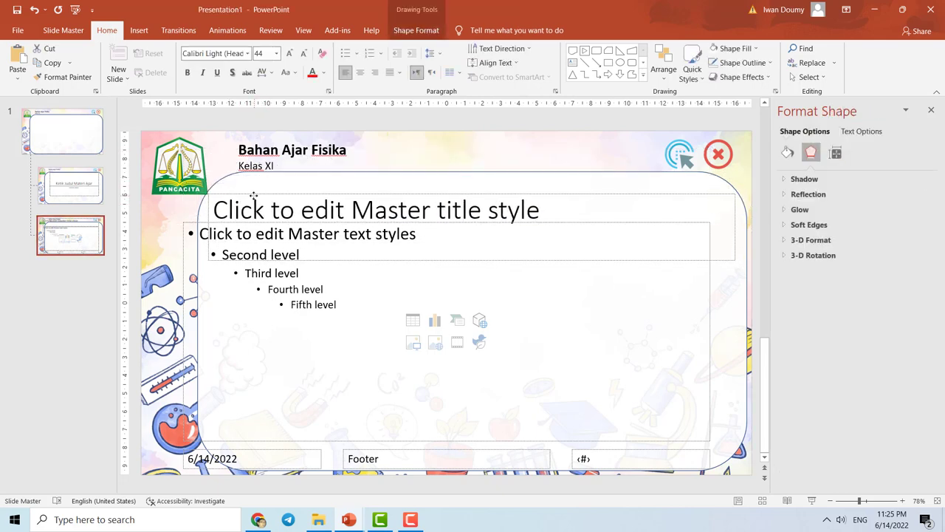
{"action": "left_click_drag", "start_coordinate": [186, 244], "coordinate": [211, 288]}
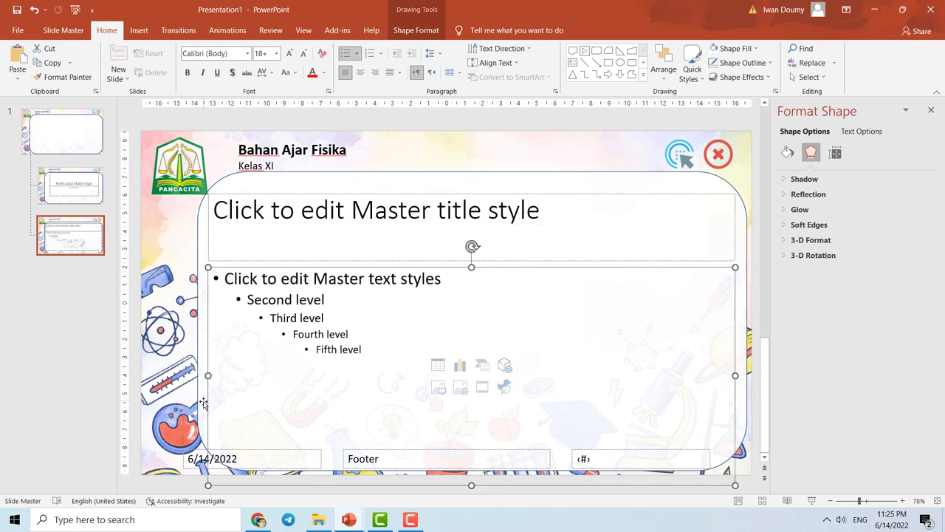
{"action": "left_click", "coordinate": [188, 457]}
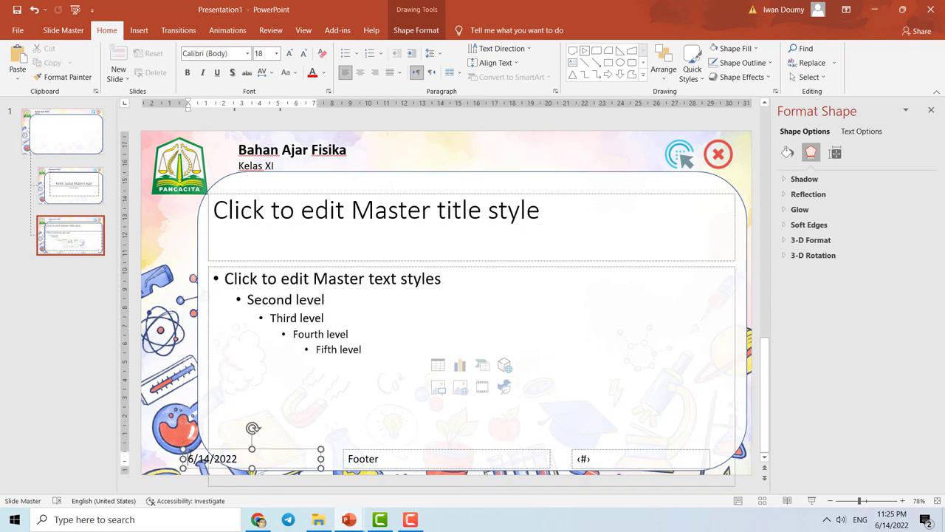
{"action": "left_click", "coordinate": [193, 450]}
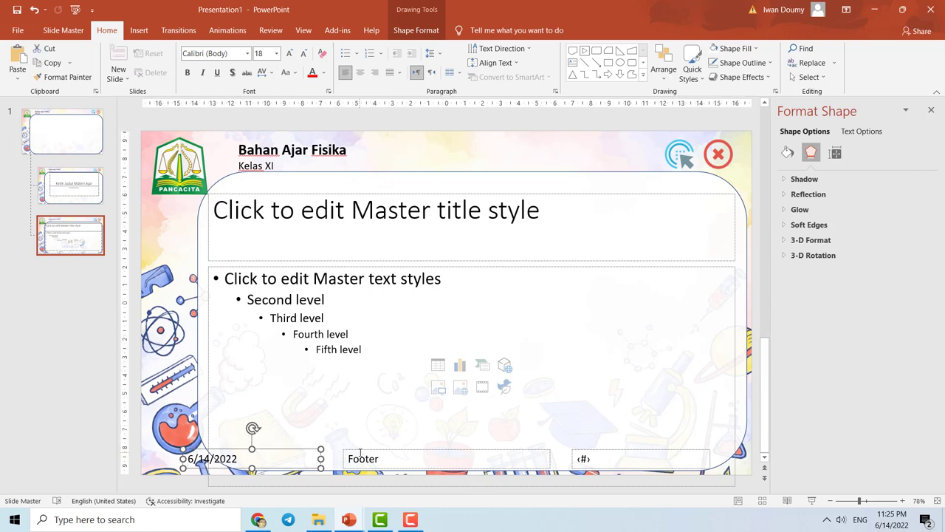
Delete the date, body, slide-number and footer placeholders from the layout.
{"action": "left_click", "coordinate": [360, 450]}
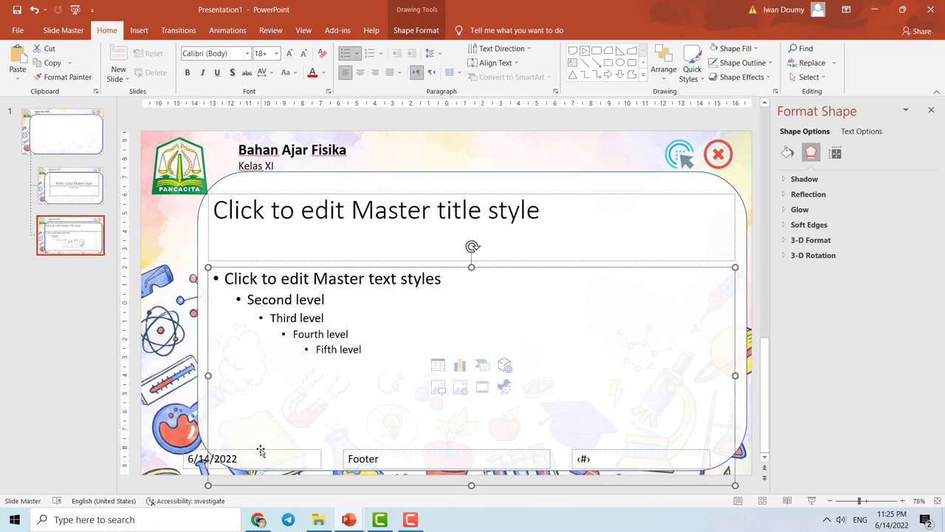
{"action": "left_click", "coordinate": [197, 450]}
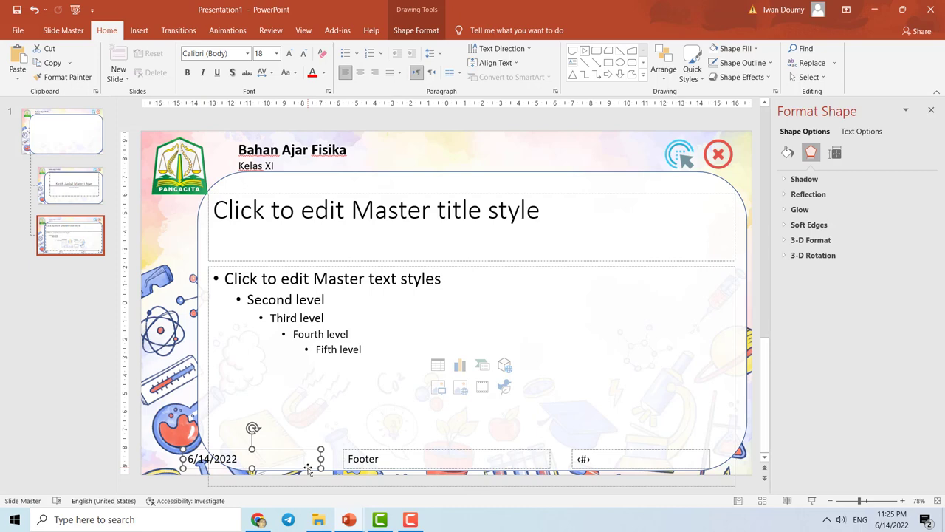
{"action": "key", "text": "Delete"}
{"action": "left_click", "coordinate": [371, 449]}
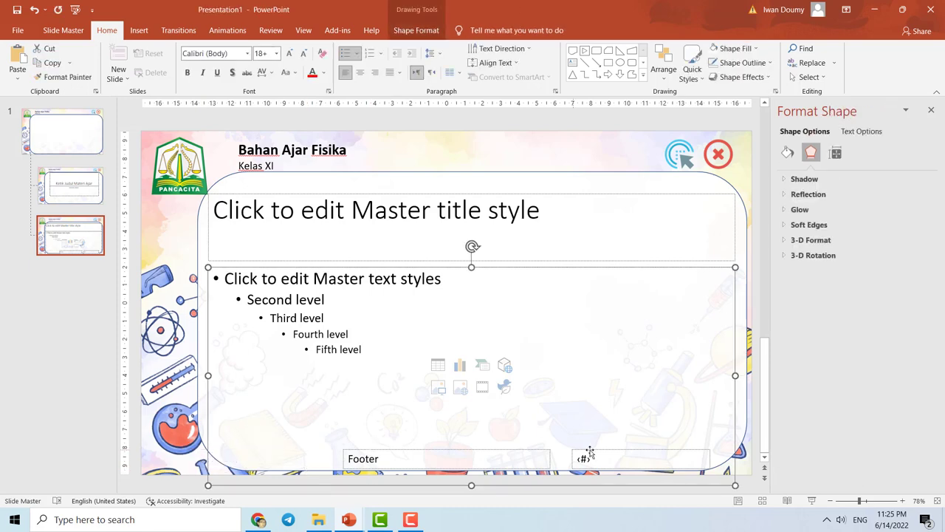
{"action": "key", "text": "Delete"}
{"action": "left_click", "coordinate": [585, 451]}
{"action": "key", "text": "Delete"}
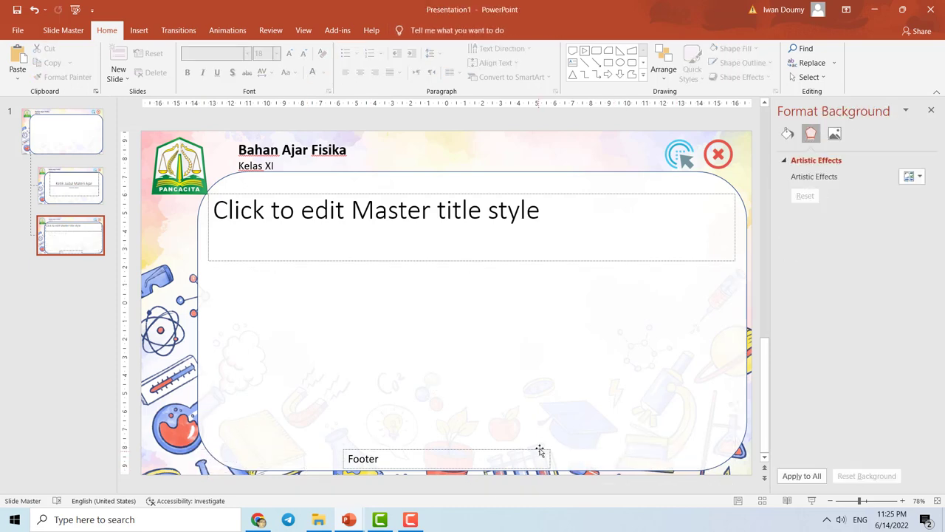
{"action": "left_click", "coordinate": [539, 449]}
{"action": "key", "text": "Delete"}
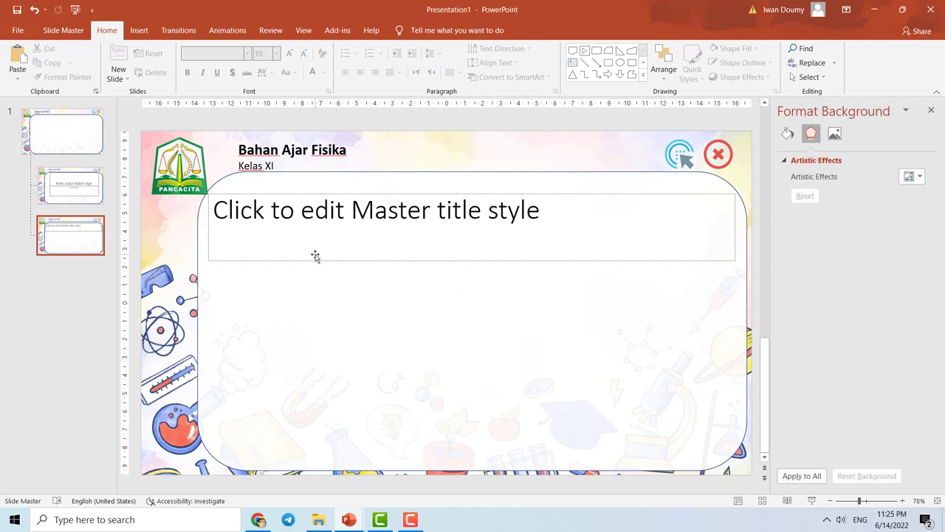
Nudge the title placeholder and narrow it slightly from its right edge.
{"action": "left_click_drag", "start_coordinate": [315, 257], "coordinate": [316, 256]}
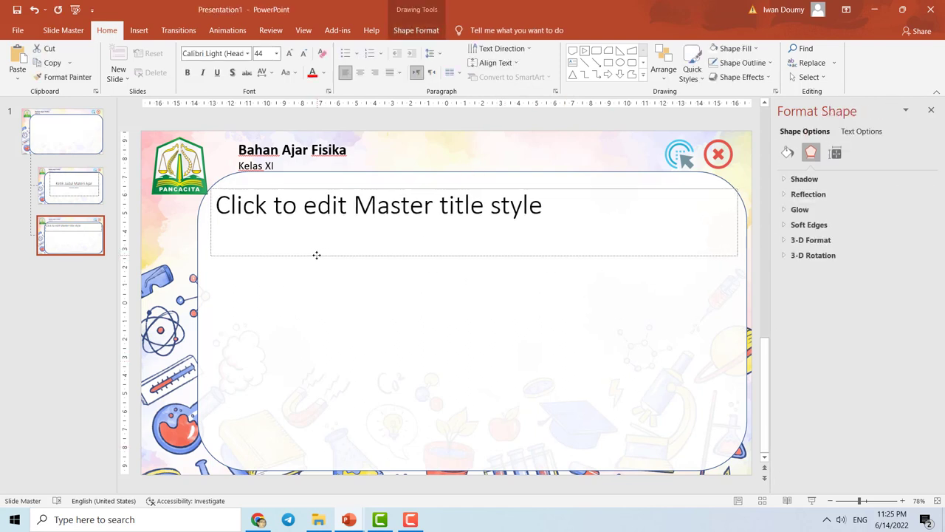
{"action": "left_click_drag", "start_coordinate": [736, 221], "coordinate": [712, 221]}
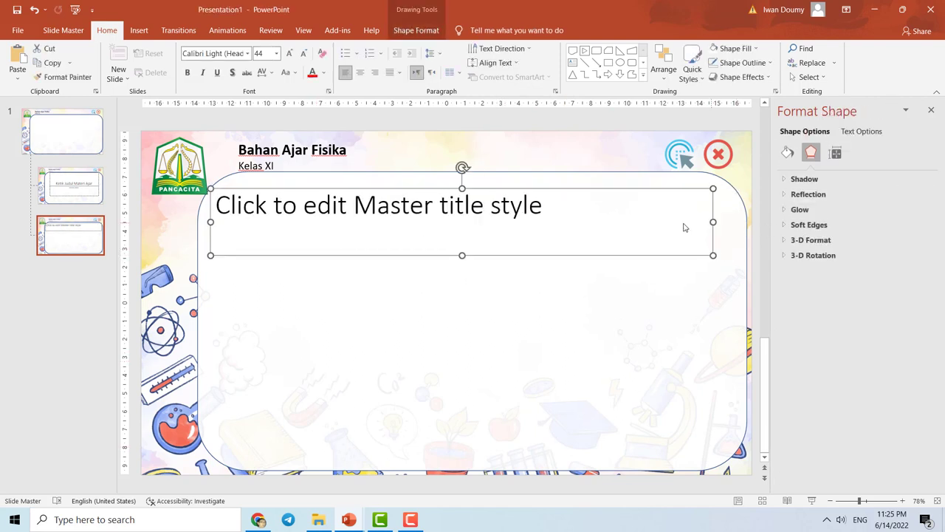
{"action": "left_click", "coordinate": [400, 205]}
Replace the master title prompt text with 'Ketik judul Bagian'.
{"action": "left_click_drag", "start_coordinate": [549, 206], "coordinate": [141, 223]}
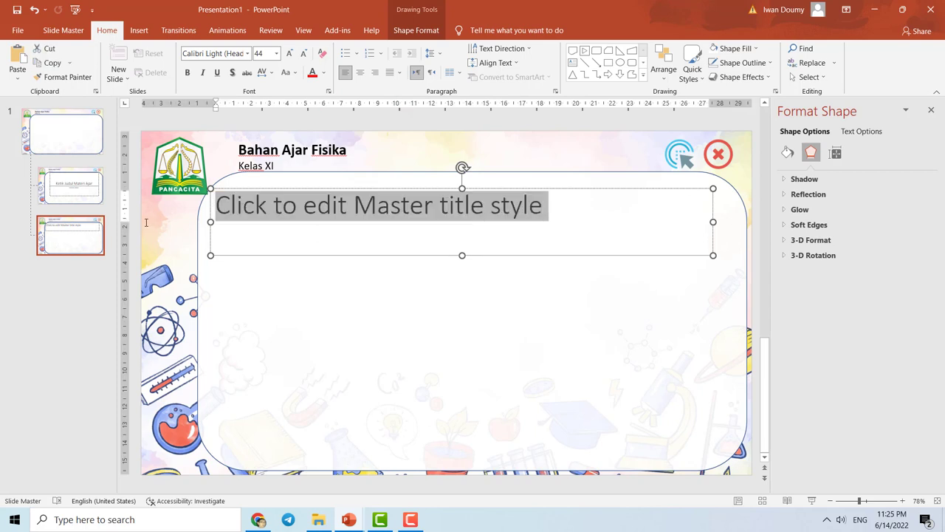
{"action": "type", "text": "Judu;"}
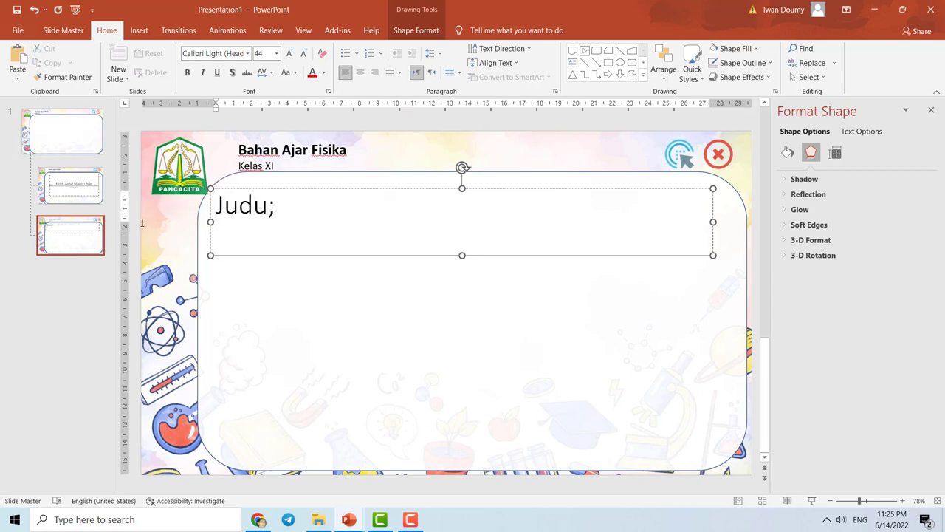
{"action": "key", "text": "BackSpace"}
{"action": "key", "text": "BackSpace"}
{"action": "key", "text": "BackSpace"}
{"action": "key", "text": "BackSpace"}
{"action": "type", "text": "Judul"}
{"action": "key", "text": "BackSpace"}
{"action": "key", "text": "BackSpace"}
{"action": "key", "text": "BackSpace"}
{"action": "key", "text": "BackSpace"}
{"action": "key", "text": "BackSpace"}
{"action": "type", "text": "Ketik "}
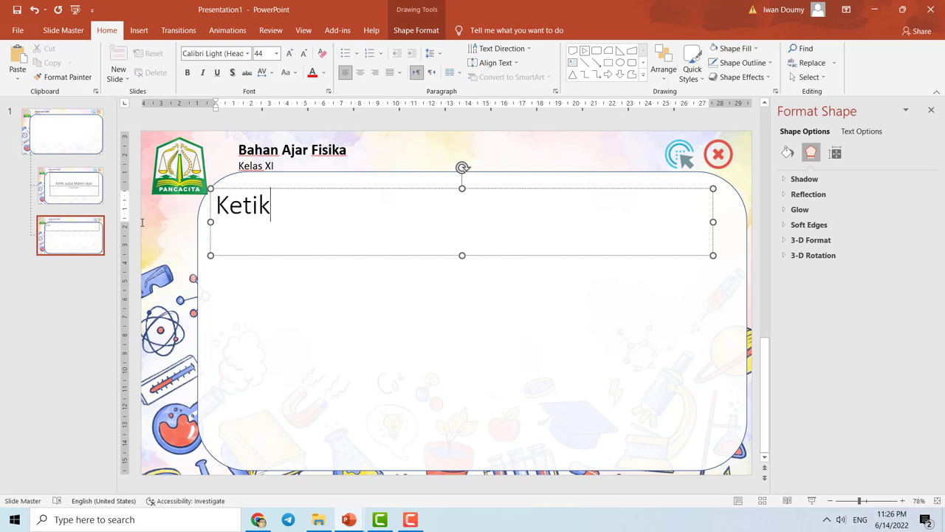
{"action": "type", "text": "judul"}
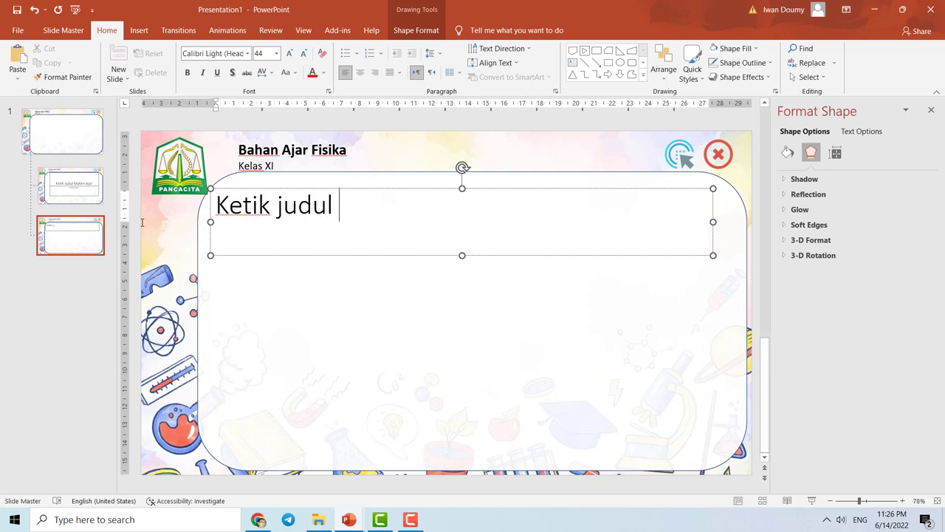
{"action": "type", "text": " bagian"}
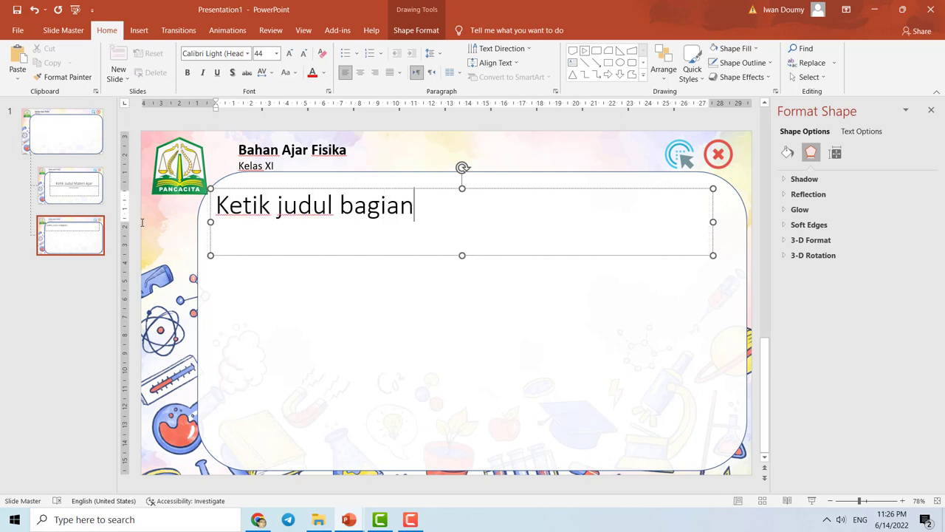
{"action": "key", "text": "BackSpace"}
{"action": "key", "text": "BackSpace"}
{"action": "key", "text": "BackSpace"}
{"action": "key", "text": "BackSpace"}
{"action": "key", "text": "BackSpace"}
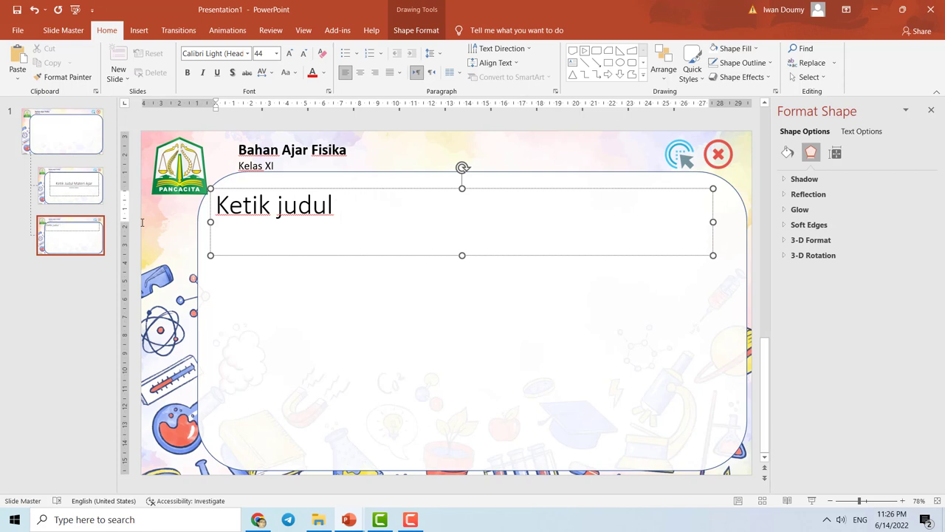
{"action": "type", "text": " Bagian"}
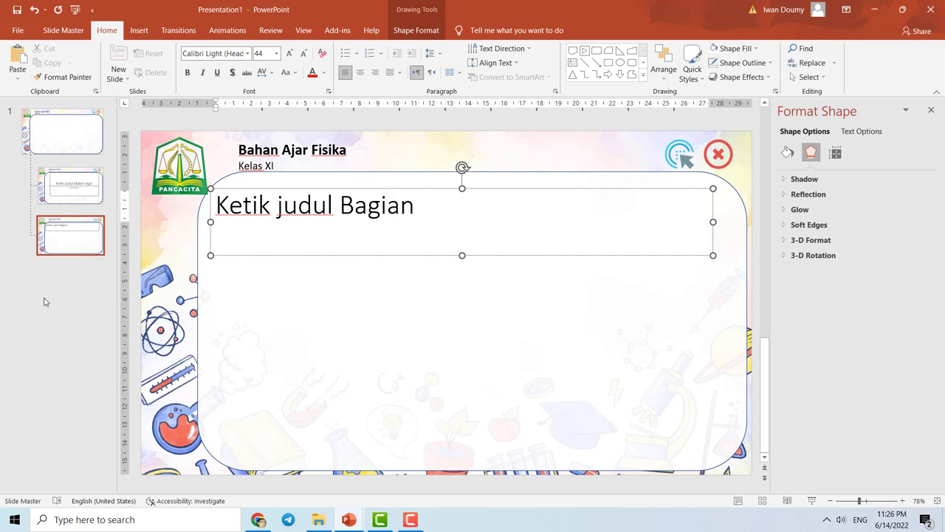
{"action": "left_click", "coordinate": [267, 312]}
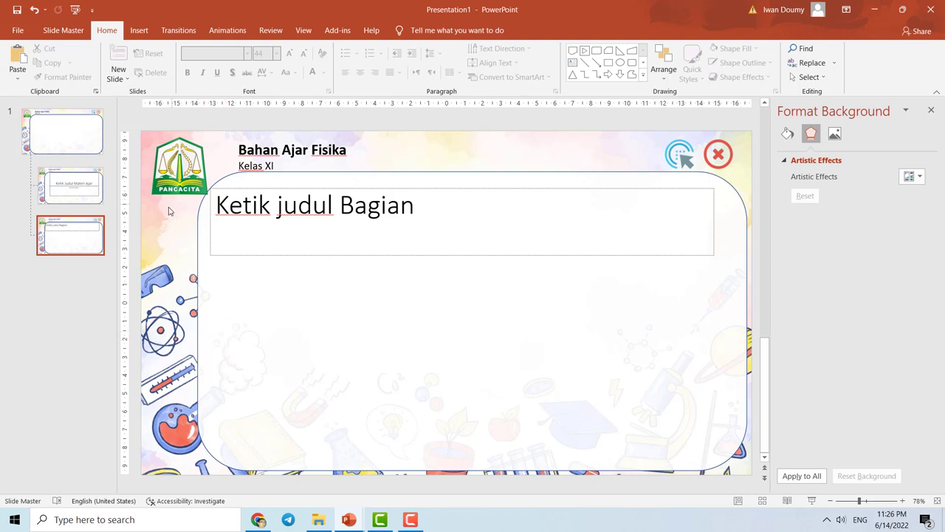
Insert the beranda.png picture from this device onto the layout.
{"action": "left_click", "coordinate": [138, 30]}
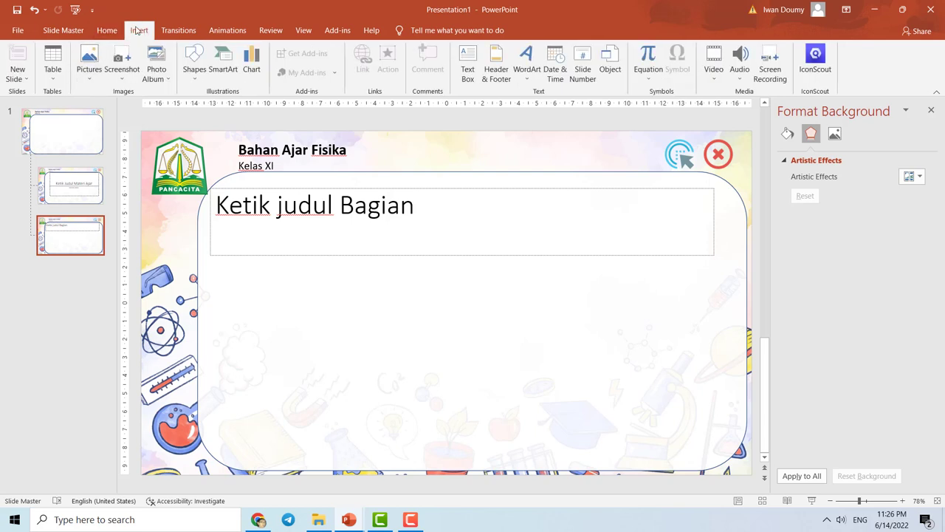
{"action": "left_click", "coordinate": [90, 59]}
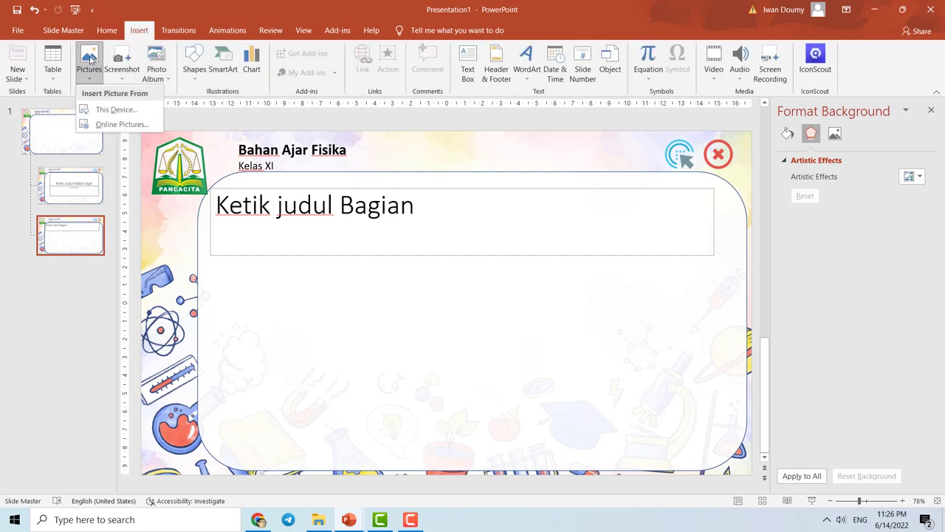
{"action": "left_click", "coordinate": [271, 266]}
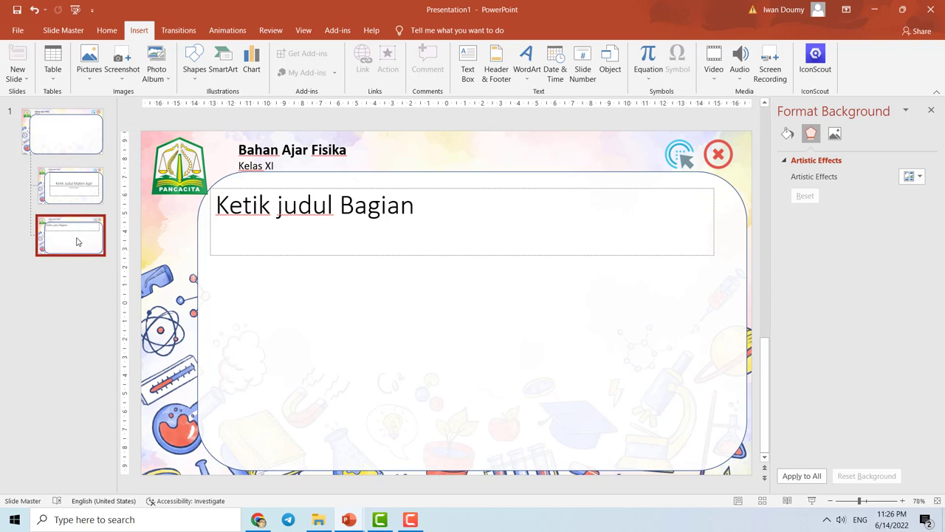
{"action": "left_click", "coordinate": [89, 57]}
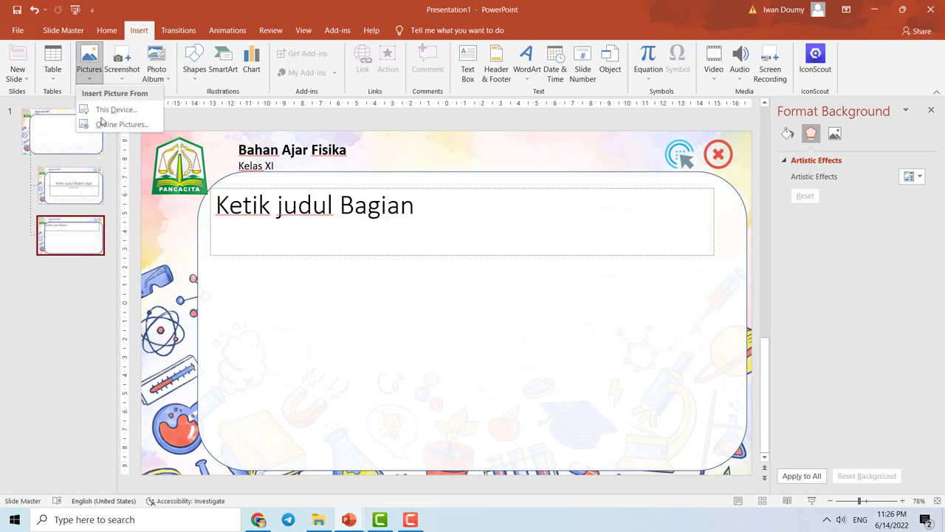
{"action": "left_click", "coordinate": [95, 109]}
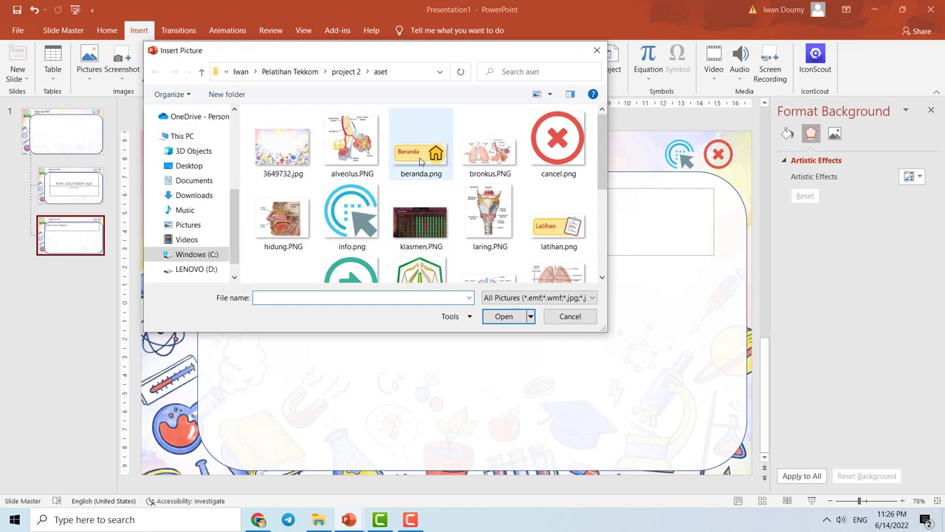
{"action": "left_click", "coordinate": [421, 151]}
{"action": "left_click", "coordinate": [504, 316]}
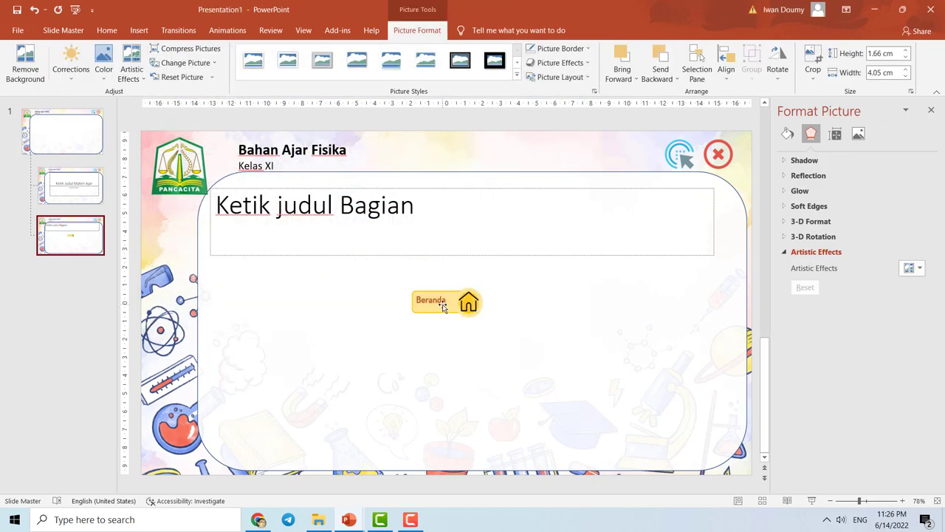
Place the Beranda picture at the left edge and shift the title placeholder right.
{"action": "mouse_move", "coordinate": [442, 303]}
{"action": "left_mouse_down"}
{"action": "mouse_move", "coordinate": [181, 248]}
{"action": "mouse_move", "coordinate": [179, 267]}
{"action": "left_mouse_up"}
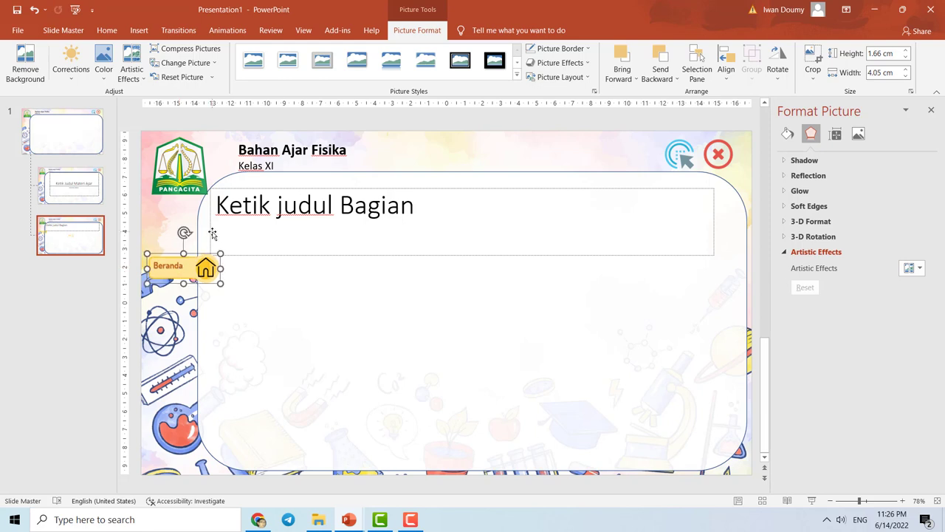
{"action": "left_click_drag", "start_coordinate": [211, 239], "coordinate": [254, 236]}
{"action": "left_click_drag", "start_coordinate": [200, 273], "coordinate": [197, 237]}
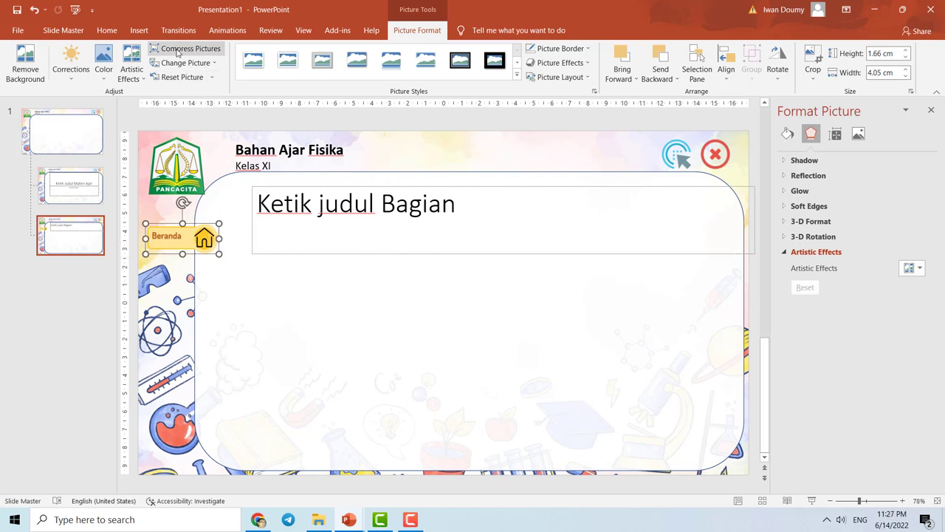
Insert tujuan.png and place it below Beranda on the left edge.
{"action": "left_click", "coordinate": [138, 31]}
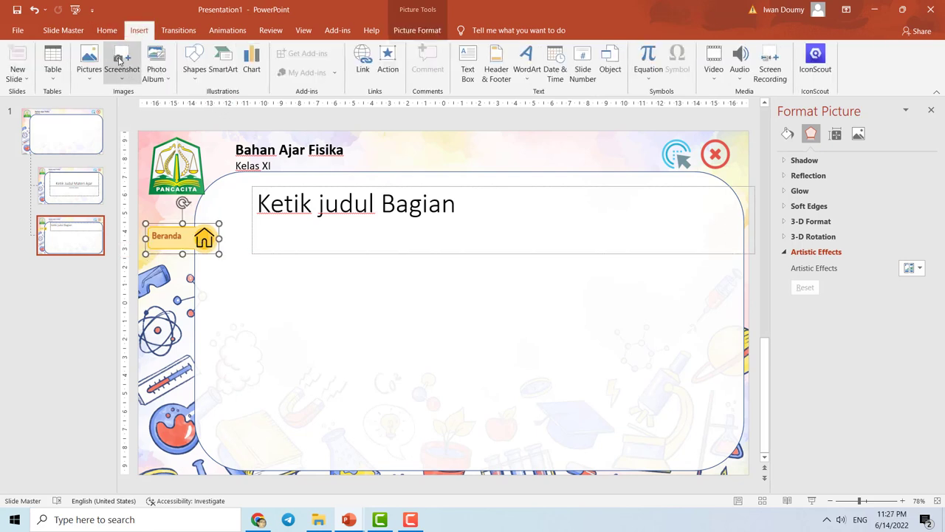
{"action": "left_click", "coordinate": [90, 60]}
{"action": "left_click", "coordinate": [101, 109]}
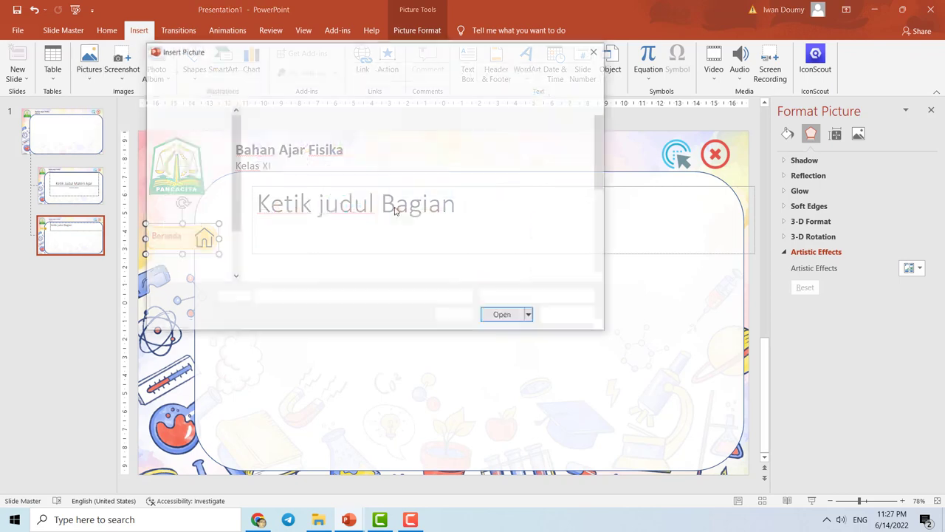
{"action": "scroll", "coordinate": [543, 236], "scroll_direction": "down", "scroll_amount": 5}
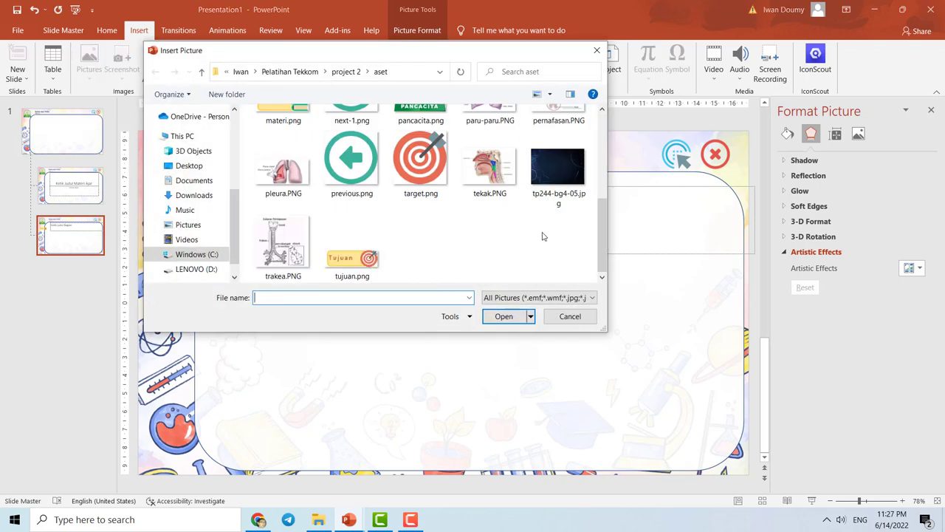
{"action": "left_click", "coordinate": [349, 258]}
{"action": "left_click", "coordinate": [493, 319]}
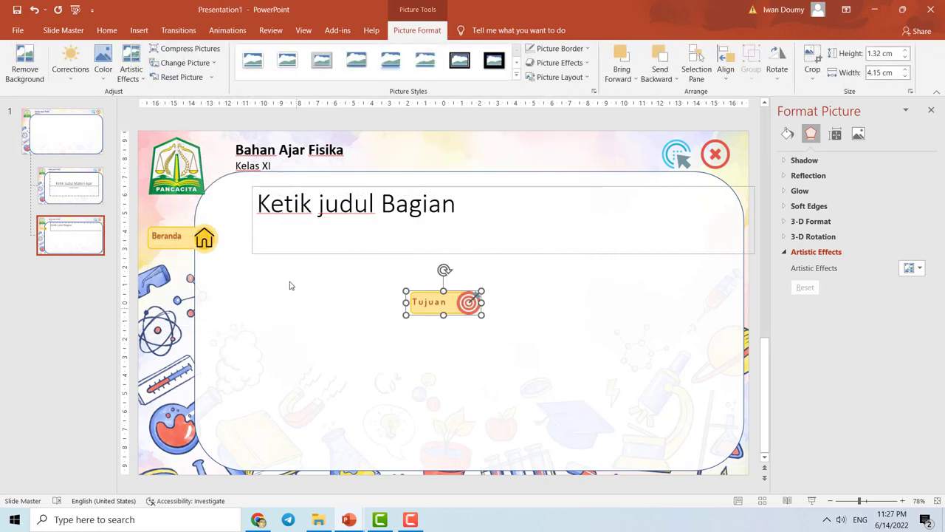
{"action": "left_click_drag", "start_coordinate": [458, 312], "coordinate": [192, 282]}
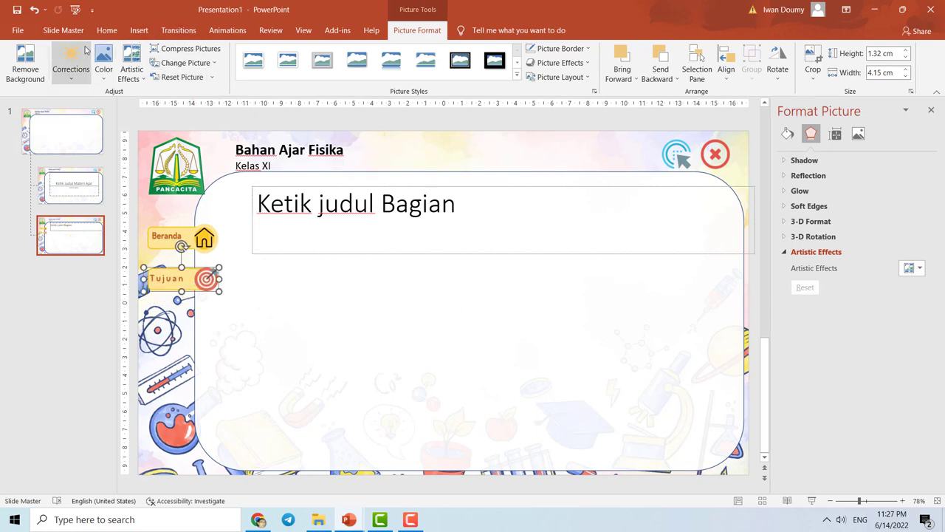
Insert materi.png and position it evenly spaced below Tujuan.
{"action": "left_click", "coordinate": [139, 31]}
{"action": "left_click", "coordinate": [89, 63]}
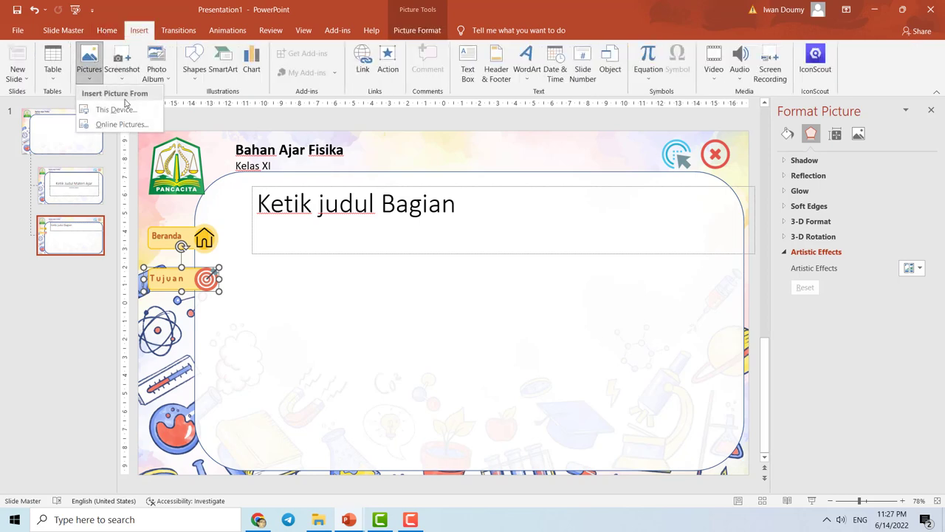
{"action": "left_click", "coordinate": [118, 110]}
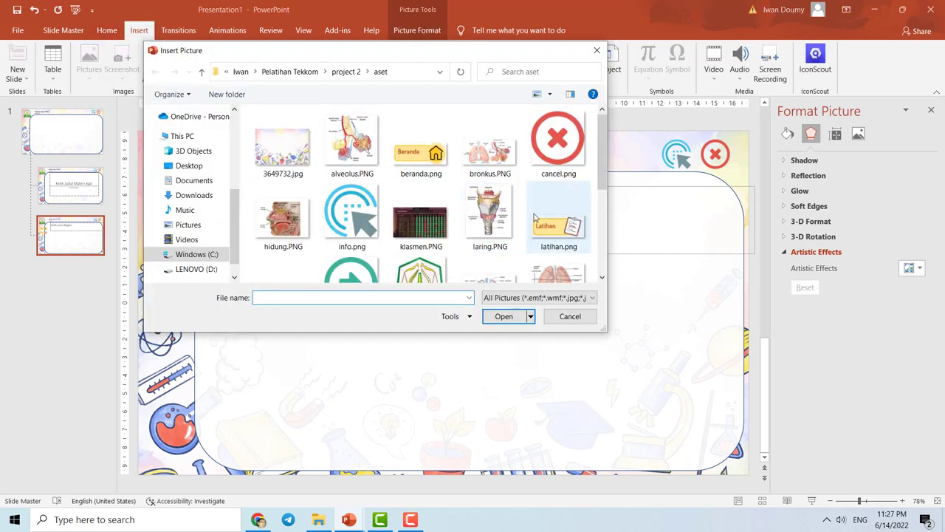
{"action": "scroll", "coordinate": [539, 221], "scroll_direction": "down", "scroll_amount": 2}
{"action": "scroll", "coordinate": [550, 174], "scroll_direction": "up", "scroll_amount": 1}
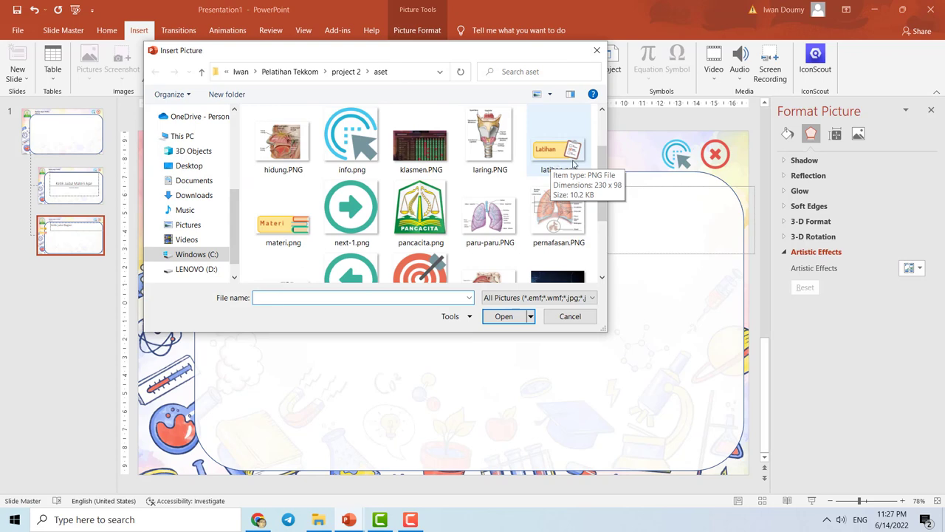
{"action": "left_click", "coordinate": [288, 225]}
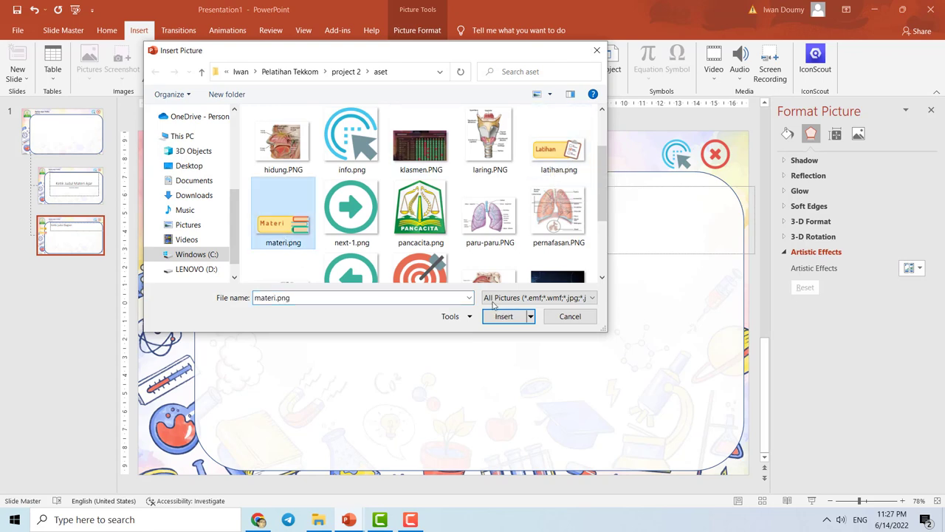
{"action": "left_click", "coordinate": [505, 316]}
{"action": "left_click_drag", "start_coordinate": [454, 306], "coordinate": [200, 326]}
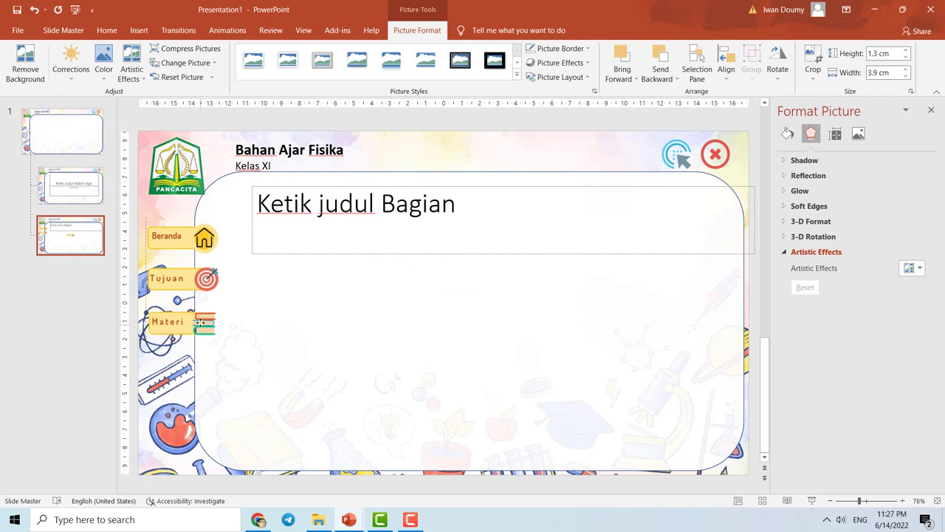
{"action": "left_click_drag", "start_coordinate": [200, 323], "coordinate": [201, 319]}
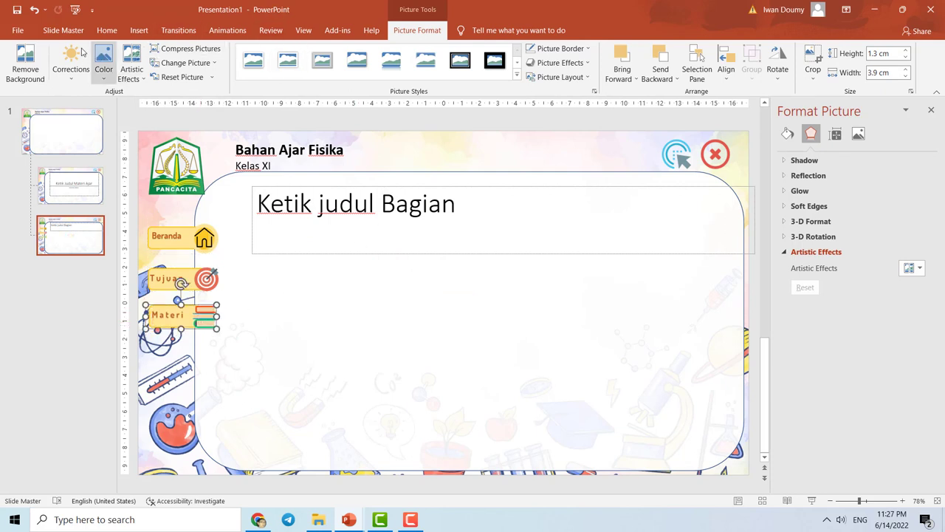
Insert latihan.png and drag it below the Materi button.
{"action": "left_click", "coordinate": [136, 30]}
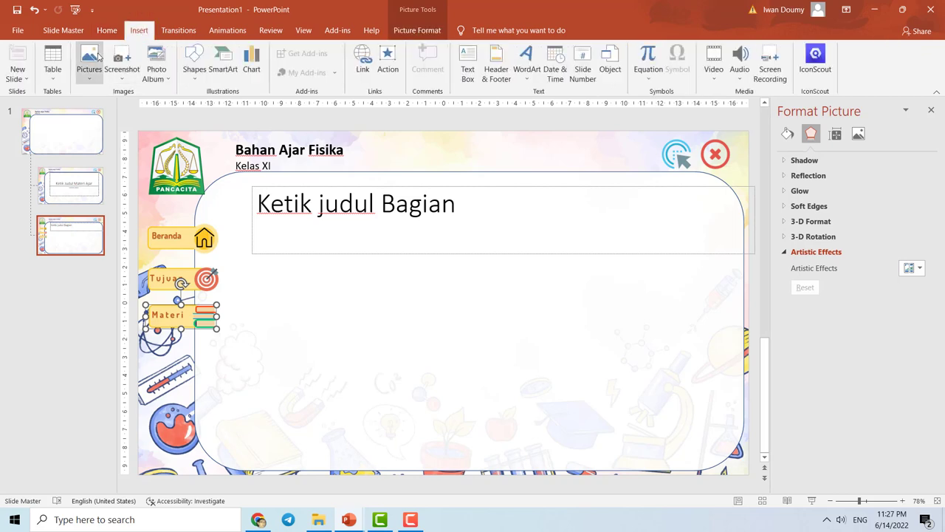
{"action": "left_click", "coordinate": [92, 57]}
{"action": "left_click", "coordinate": [111, 109]}
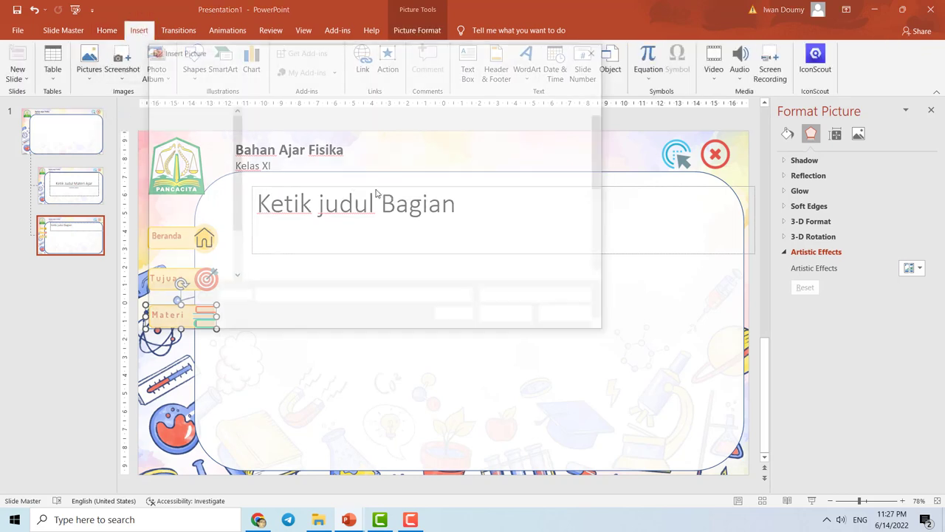
{"action": "left_click", "coordinate": [561, 222]}
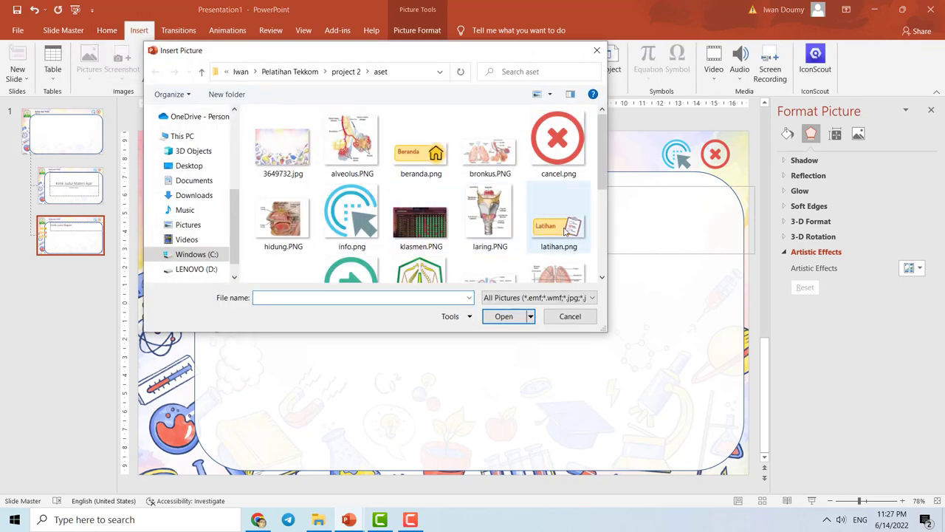
{"action": "left_click", "coordinate": [504, 316]}
{"action": "left_click_drag", "start_coordinate": [476, 301], "coordinate": [191, 356]}
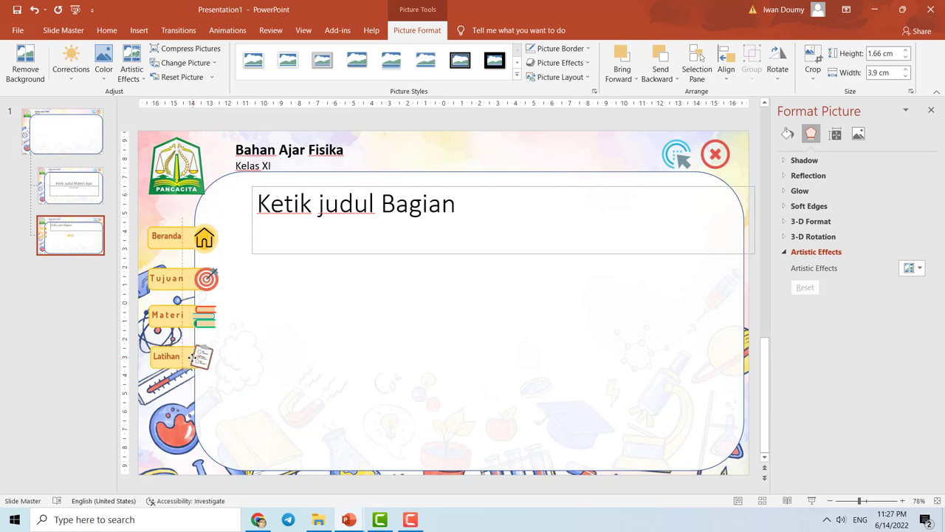
Line the Latihan picture up with the Beranda and Materi buttons.
{"action": "left_click", "coordinate": [274, 380]}
{"action": "left_click", "coordinate": [204, 361]}
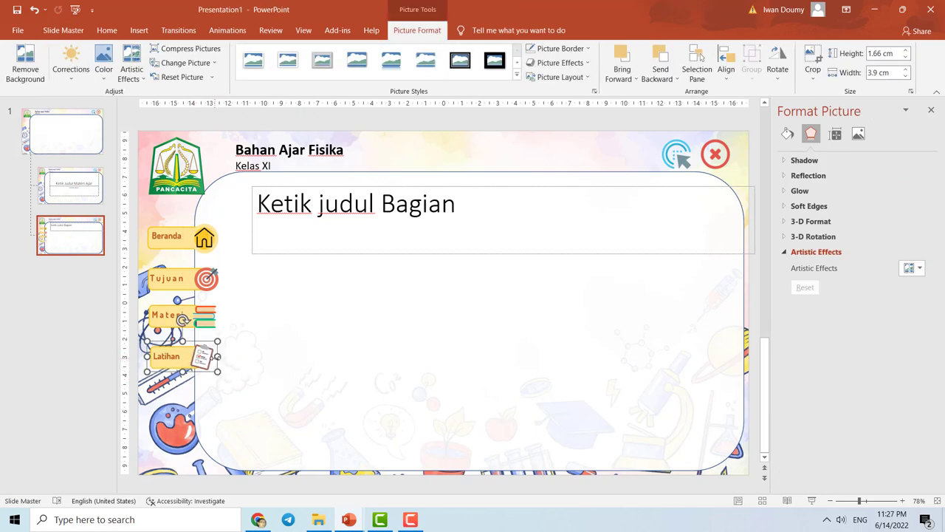
{"action": "left_click_drag", "start_coordinate": [205, 361], "coordinate": [219, 357]}
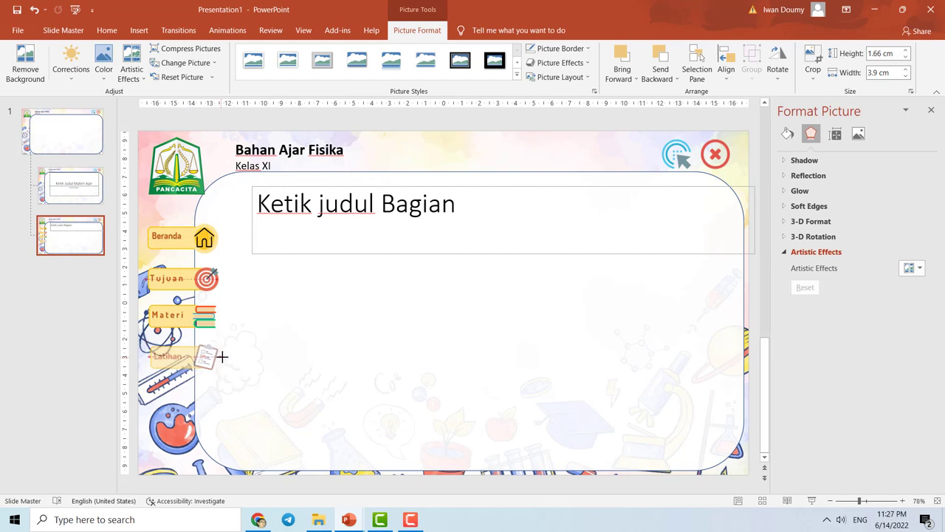
{"action": "left_click", "coordinate": [430, 361]}
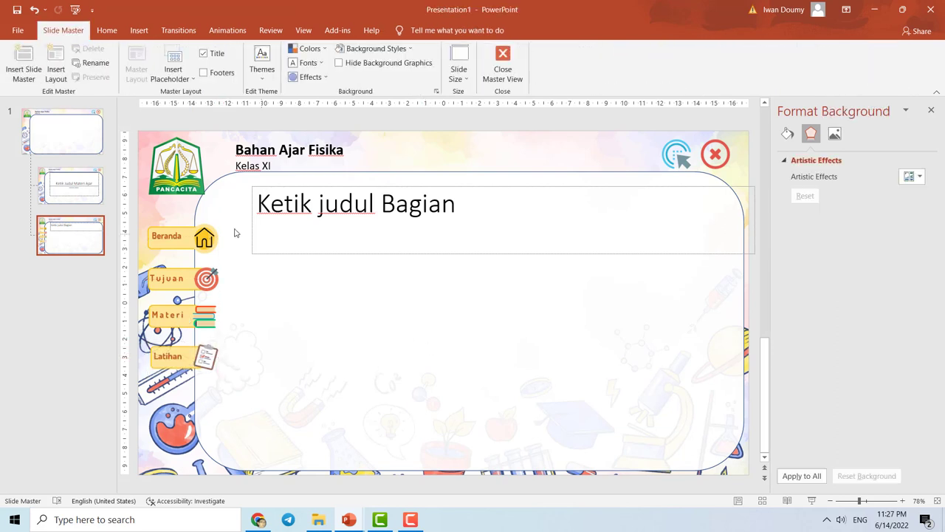
{"action": "left_click", "coordinate": [187, 243]}
{"action": "left_click", "coordinate": [190, 310]}
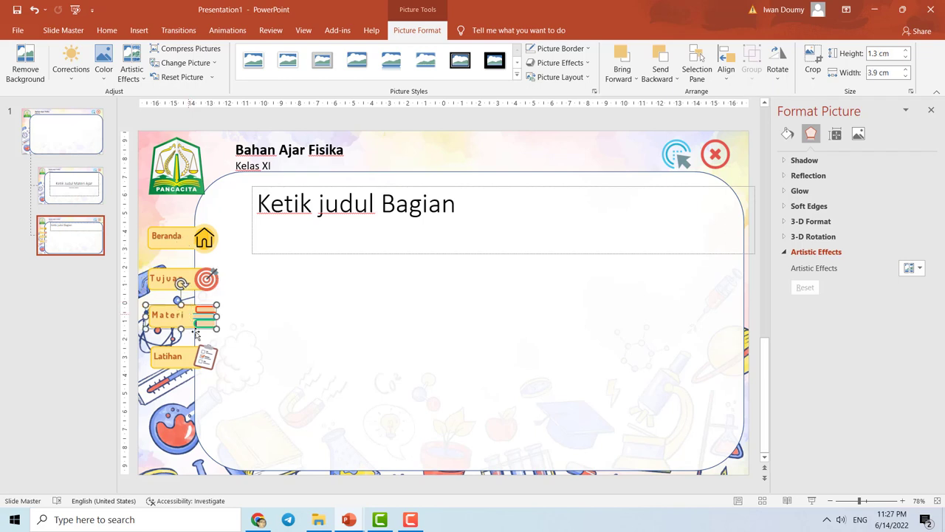
{"action": "left_click", "coordinate": [198, 350]}
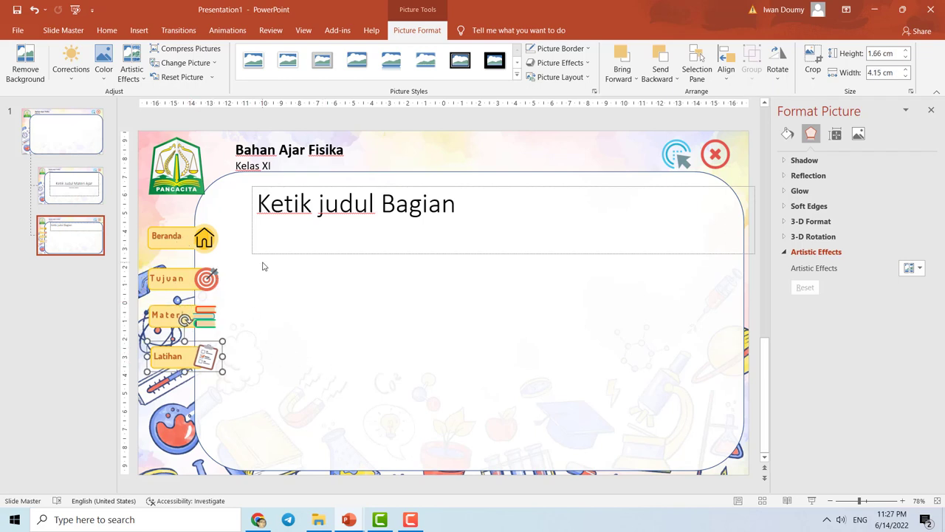
{"action": "left_click", "coordinate": [330, 306]}
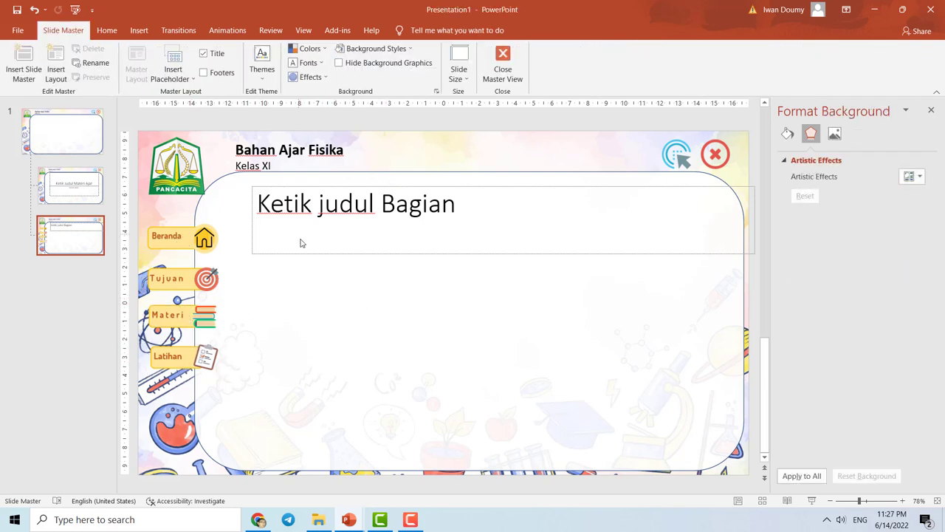
Move and narrow the title placeholder to fit inside the rounded frame.
{"action": "left_click", "coordinate": [317, 253]}
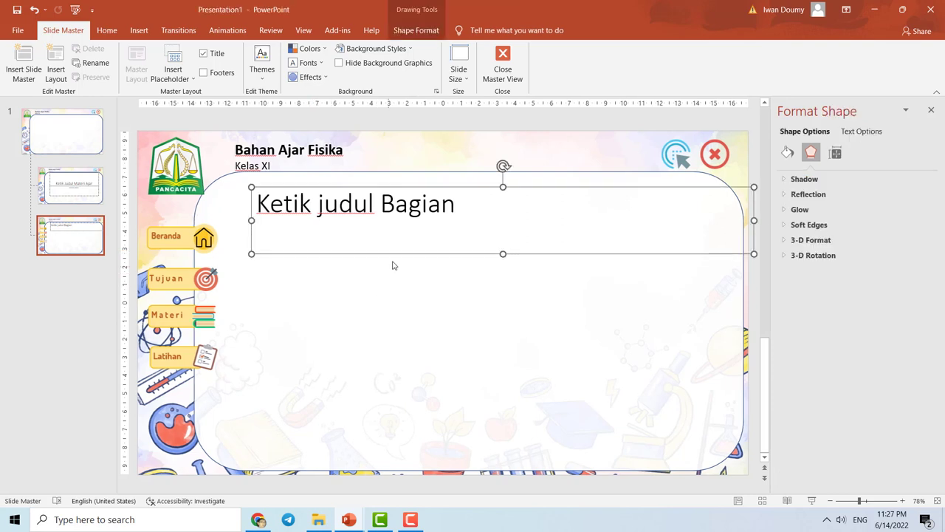
{"action": "left_click_drag", "start_coordinate": [396, 259], "coordinate": [383, 252]}
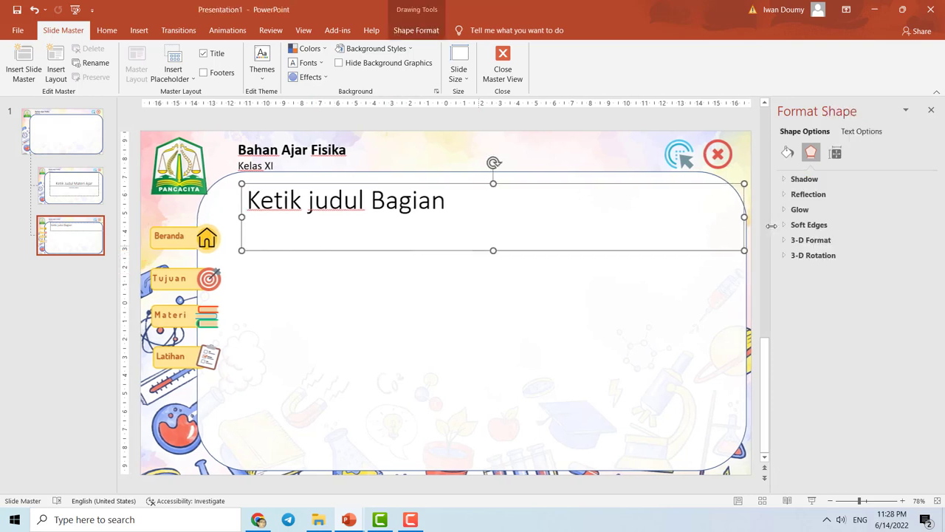
{"action": "left_click_drag", "start_coordinate": [742, 216], "coordinate": [721, 215]}
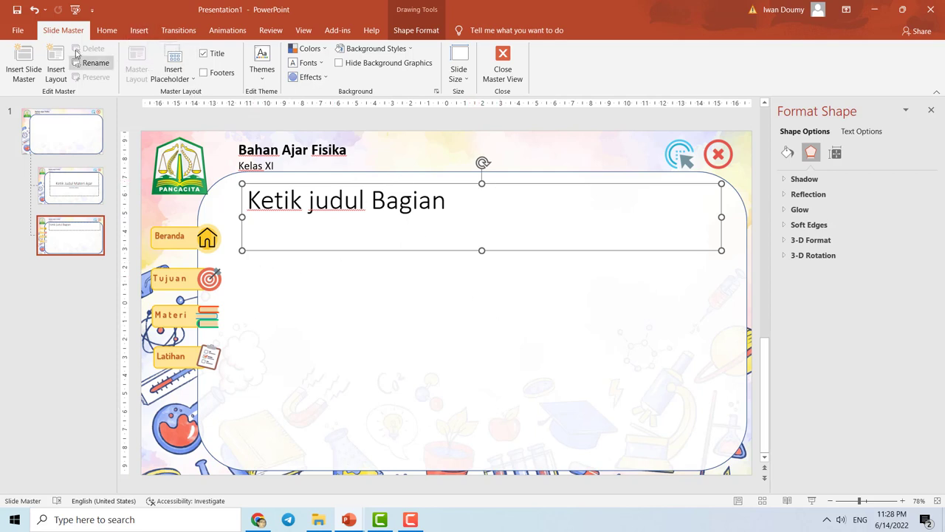
Draw a 10.12 × 14.47 cm text placeholder on the left below the title.
{"action": "left_click", "coordinate": [194, 80]}
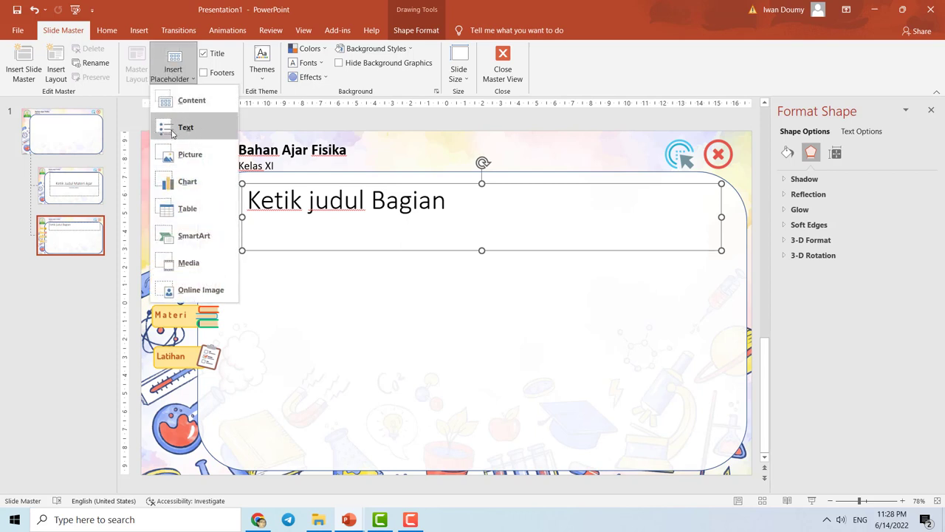
{"action": "left_click", "coordinate": [167, 131]}
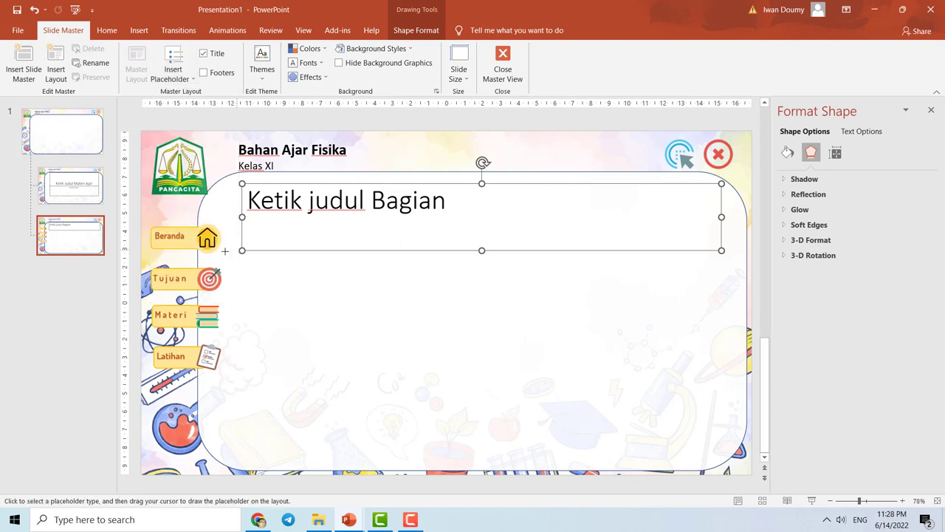
{"action": "mouse_move", "coordinate": [239, 268]}
{"action": "left_mouse_down"}
{"action": "mouse_move", "coordinate": [501, 440]}
{"action": "mouse_move", "coordinate": [501, 450]}
{"action": "left_mouse_up"}
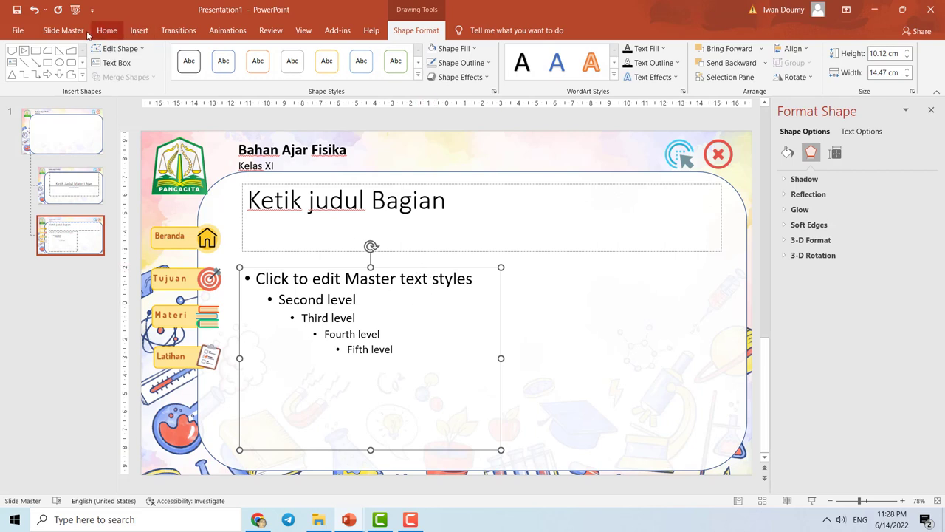
{"action": "left_click", "coordinate": [64, 30]}
Draw a 10.12 × 11.65 cm picture placeholder to the right of the text placeholder.
{"action": "left_click", "coordinate": [189, 78]}
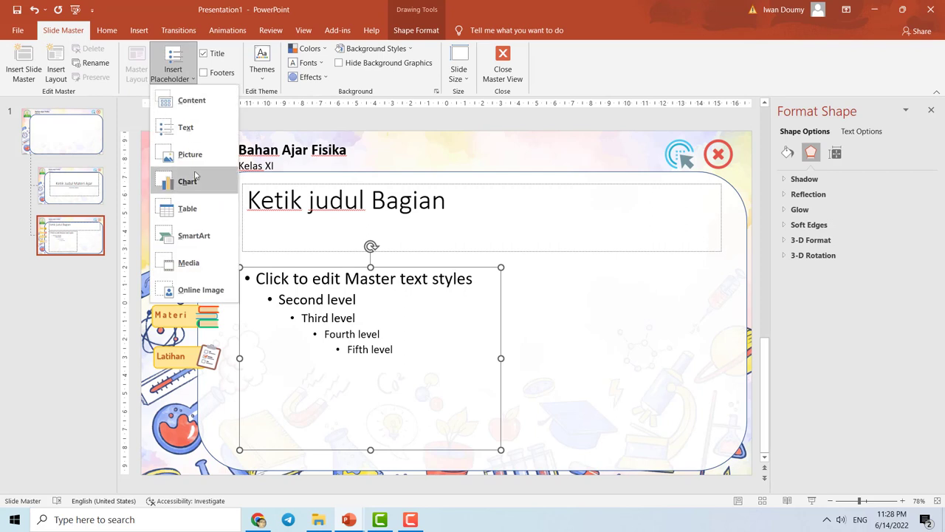
{"action": "left_click", "coordinate": [192, 165]}
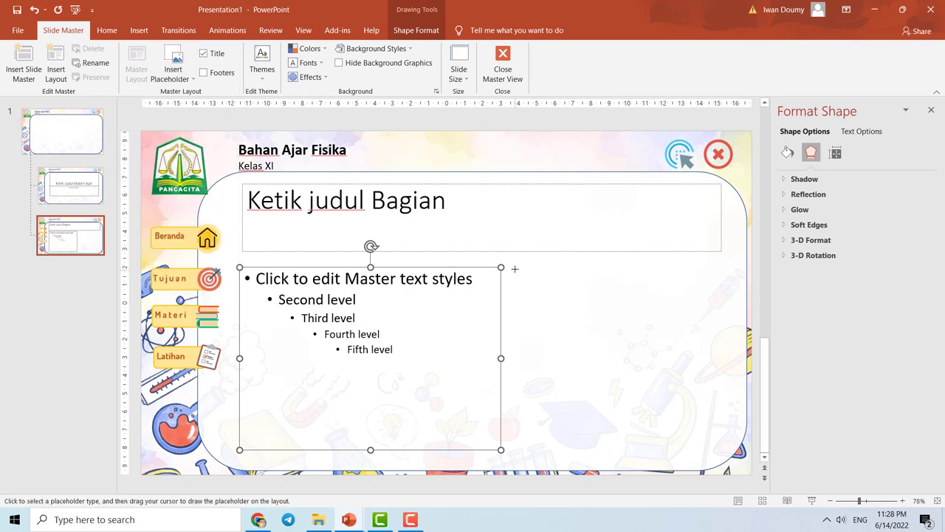
{"action": "left_click_drag", "start_coordinate": [515, 269], "coordinate": [726, 450]}
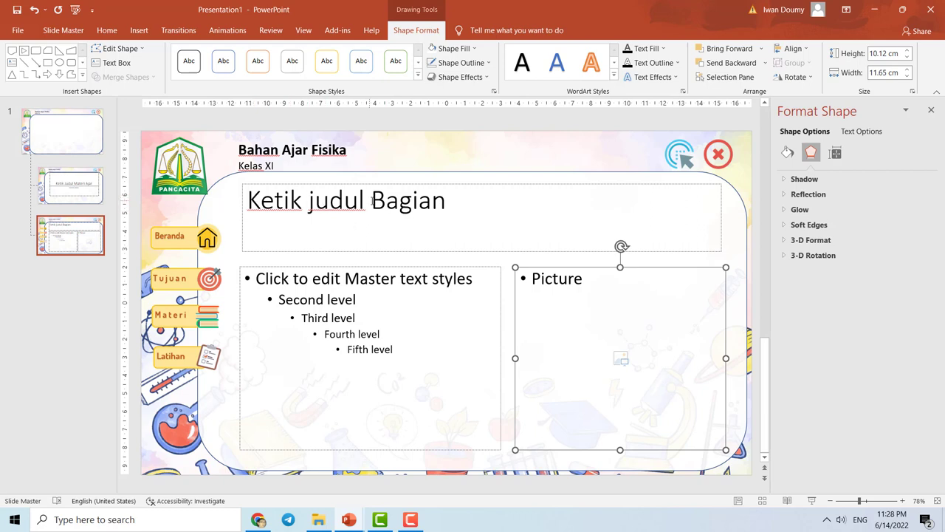
Replace 'judul Bagian' with 'Pengantar' so the title prompt reads 'Ketik Pengantar'.
{"action": "left_click_drag", "start_coordinate": [373, 200], "coordinate": [447, 201]}
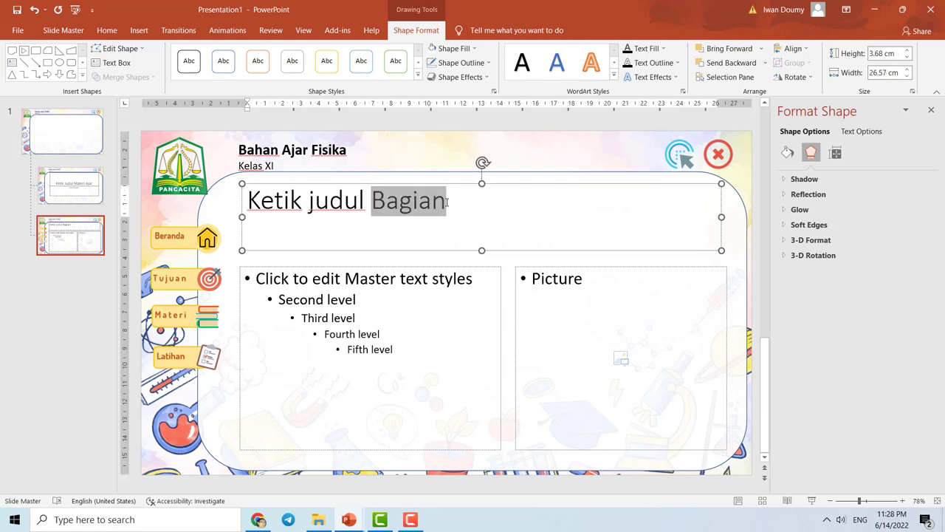
{"action": "left_click", "coordinate": [314, 200]}
{"action": "left_click_drag", "start_coordinate": [309, 200], "coordinate": [446, 203]}
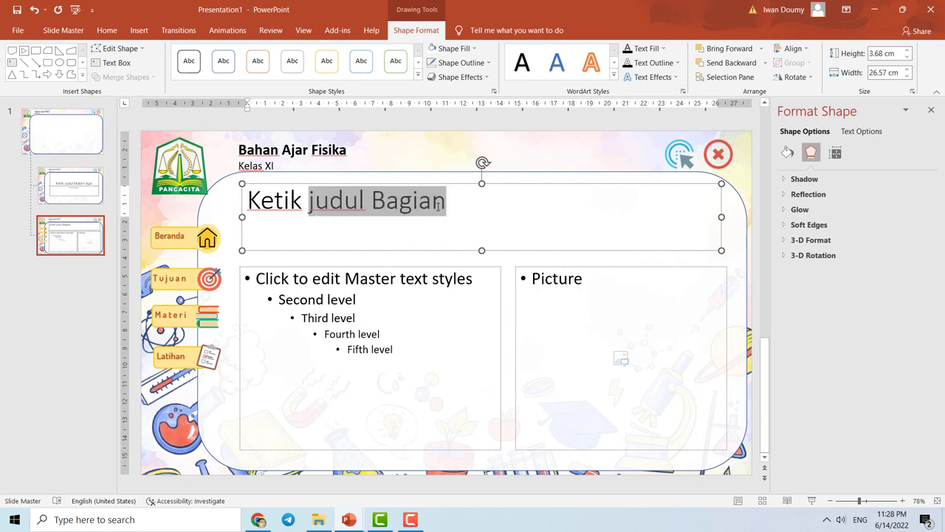
{"action": "type", "text": "Beran"}
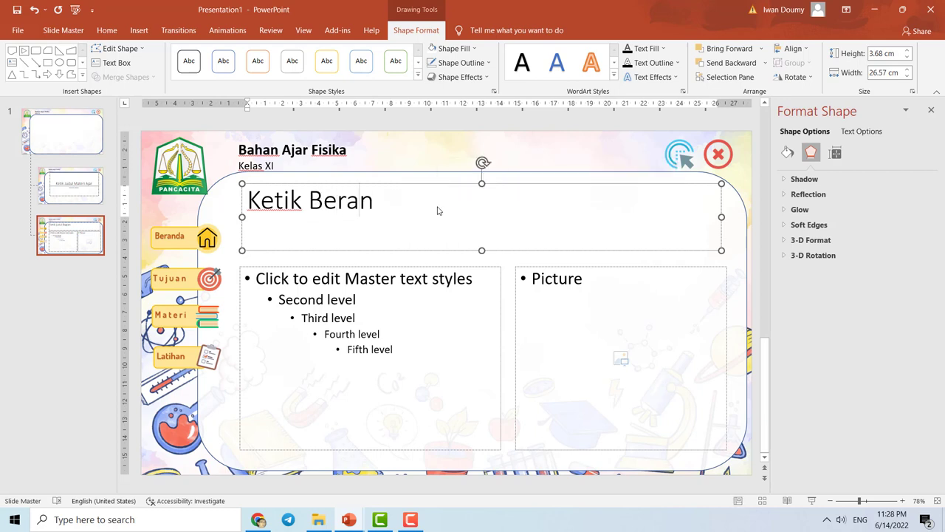
{"action": "type", "text": "da"}
{"action": "key", "text": "BackSpace"}
{"action": "key", "text": "BackSpace"}
{"action": "key", "text": "BackSpace"}
{"action": "key", "text": "BackSpace"}
{"action": "key", "text": "BackSpace"}
{"action": "key", "text": "BackSpace"}
{"action": "key", "text": "BackSpace"}
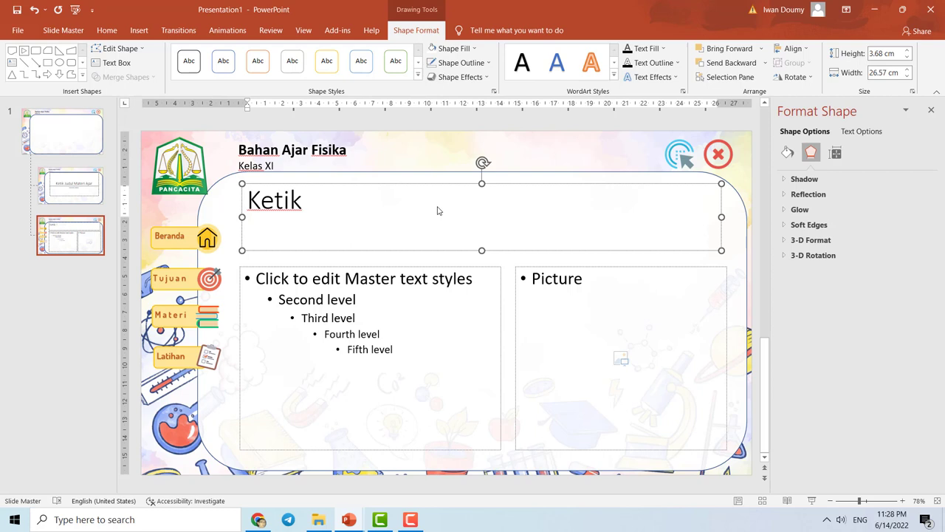
{"action": "type", "text": " Pengan"}
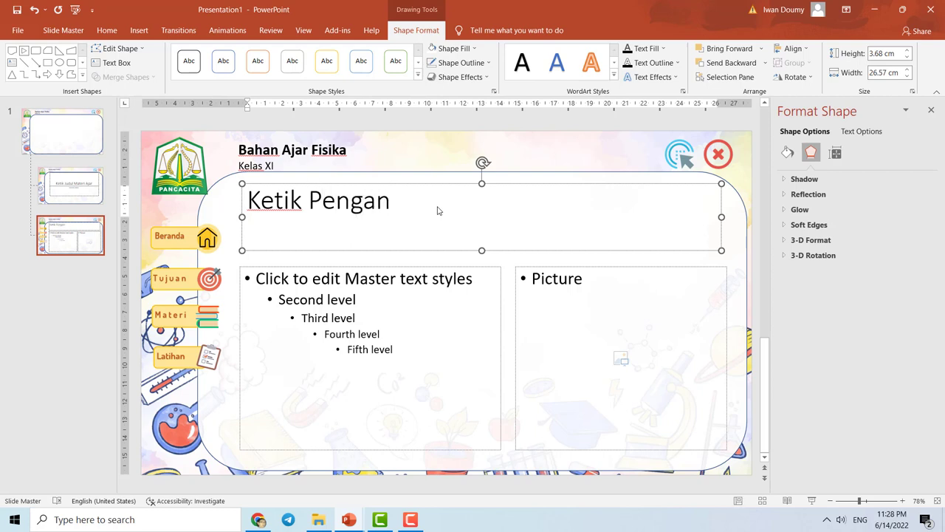
{"action": "type", "text": "tar"}
{"action": "left_click", "coordinate": [417, 160]}
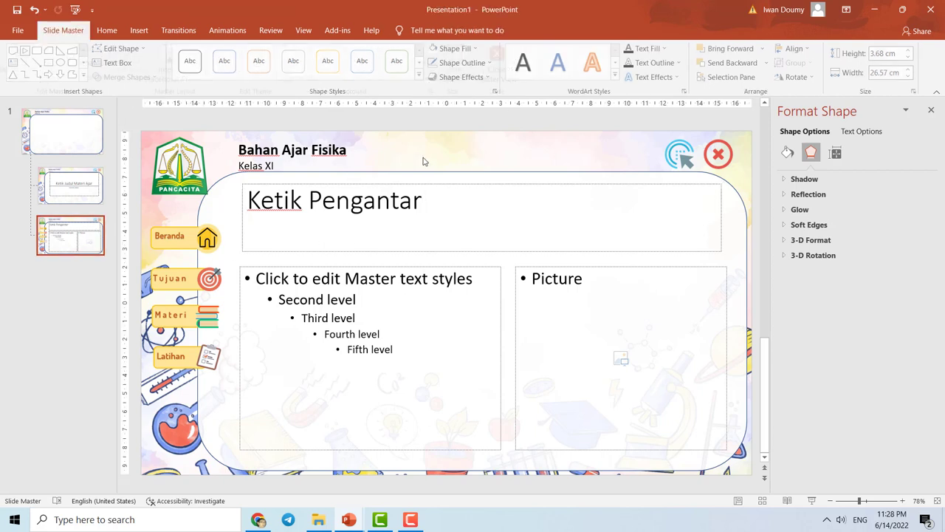
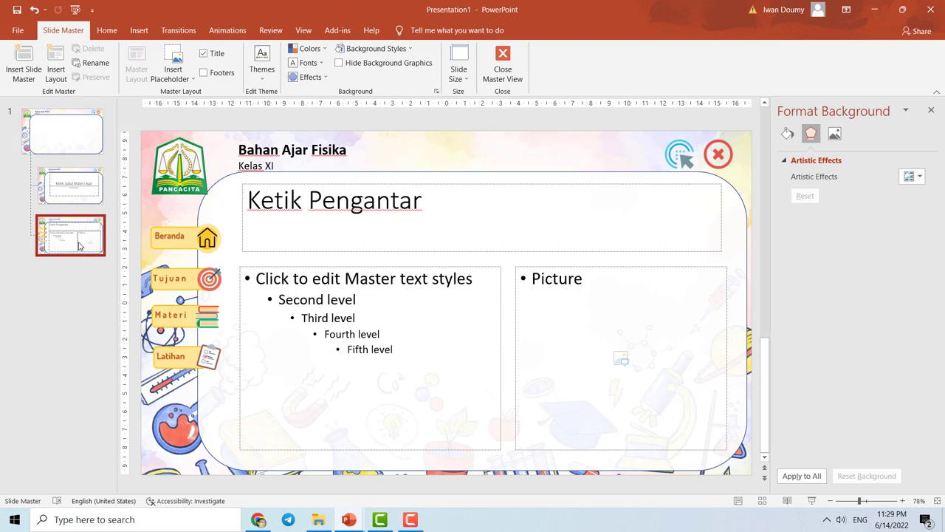
Review the layouts, then duplicate the title and content layout and delete the copy.
{"action": "left_click", "coordinate": [87, 194]}
{"action": "left_click", "coordinate": [80, 240]}
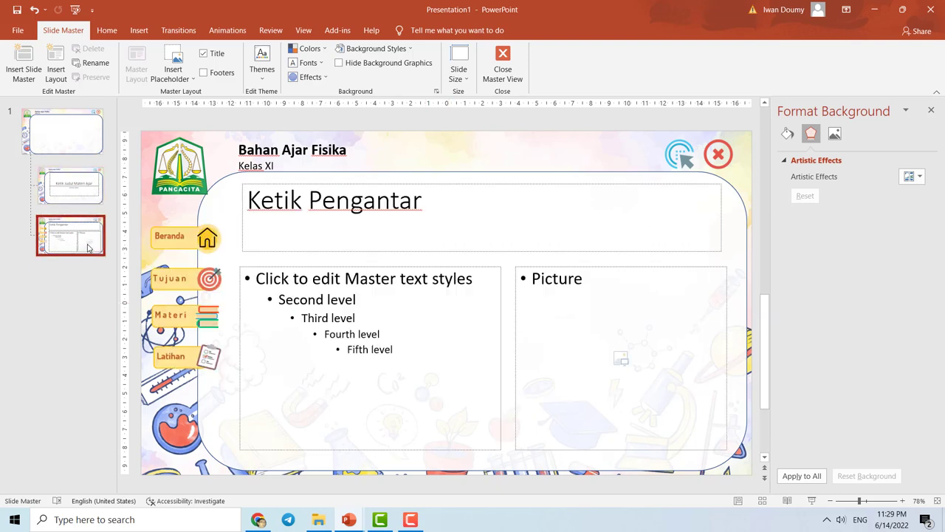
{"action": "left_click", "coordinate": [87, 197]}
{"action": "left_click", "coordinate": [90, 247]}
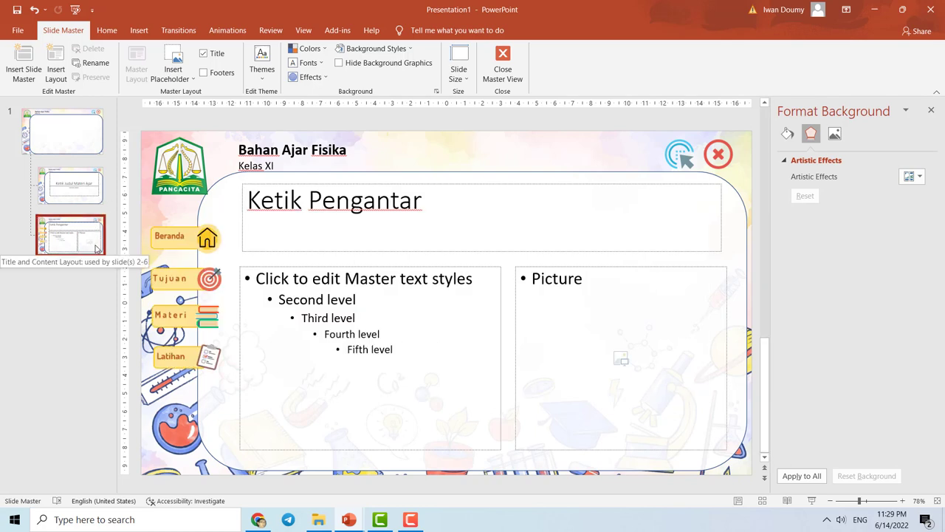
{"action": "right_click", "coordinate": [73, 243]}
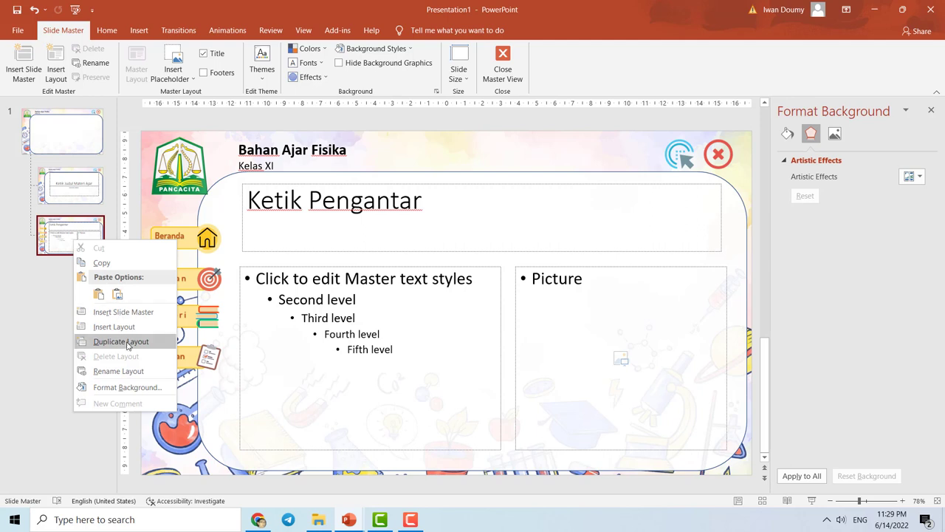
{"action": "right_click", "coordinate": [55, 237]}
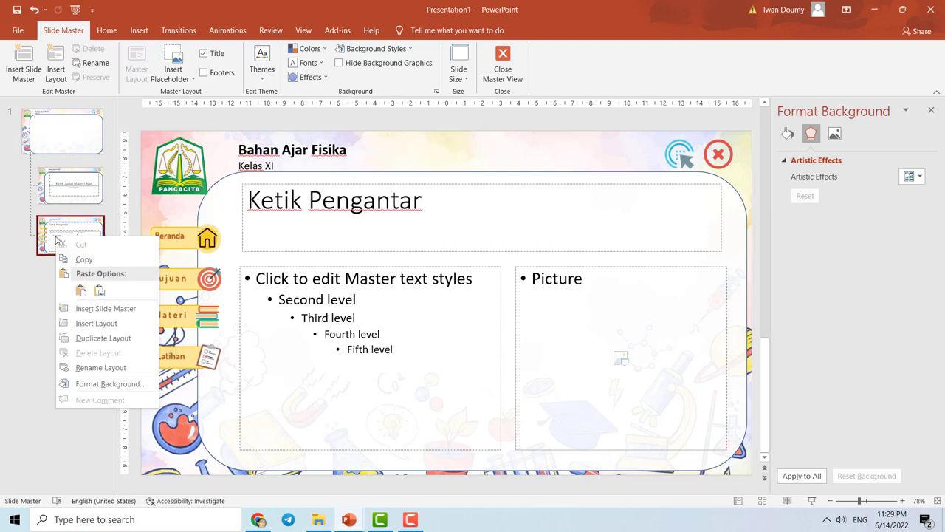
{"action": "left_click", "coordinate": [115, 341]}
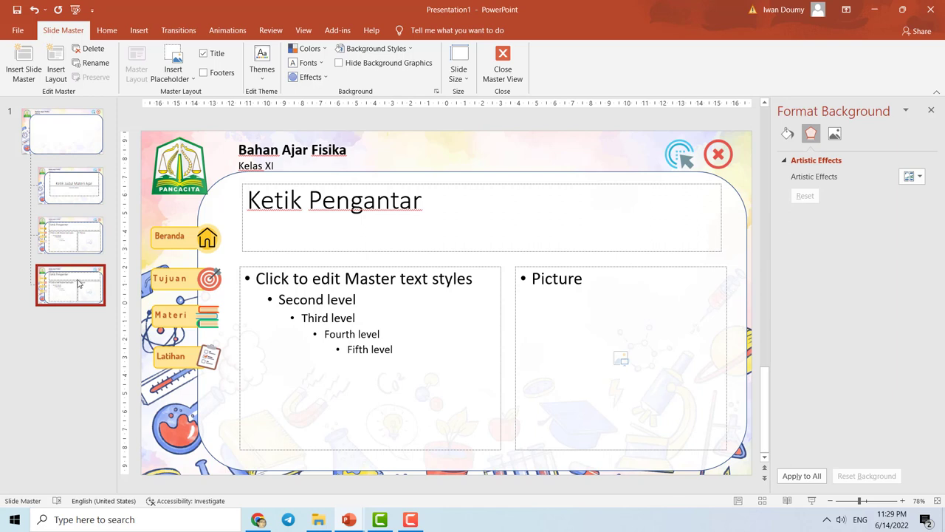
{"action": "key", "text": "Delete"}
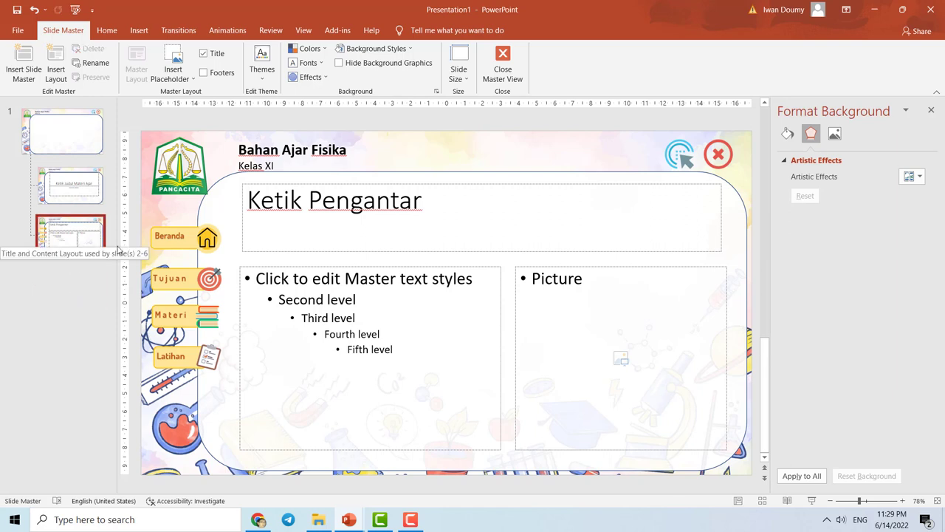
Hyperlink the Beranda button picture to the Beranda slide in this document.
{"action": "left_click", "coordinate": [189, 244]}
{"action": "left_click", "coordinate": [191, 279]}
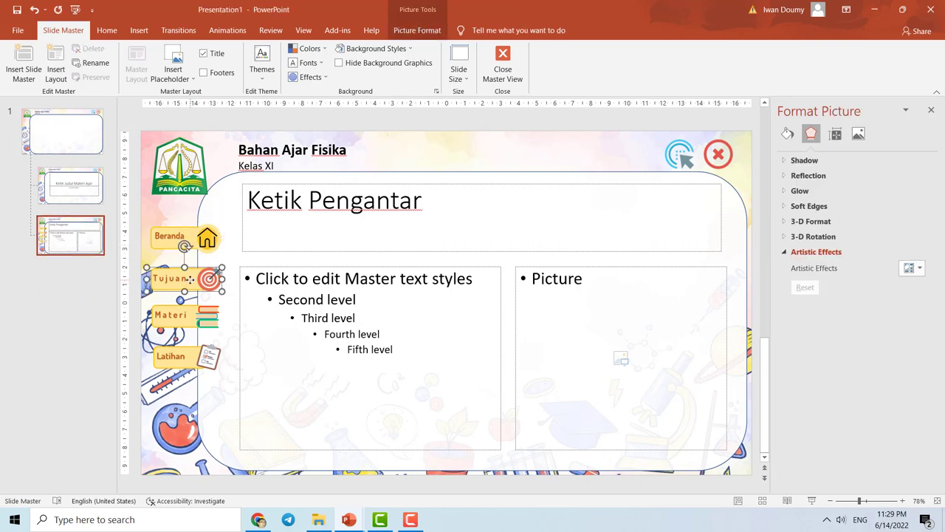
{"action": "left_click", "coordinate": [192, 316]}
{"action": "left_click", "coordinate": [197, 355]}
{"action": "left_click", "coordinate": [208, 251]}
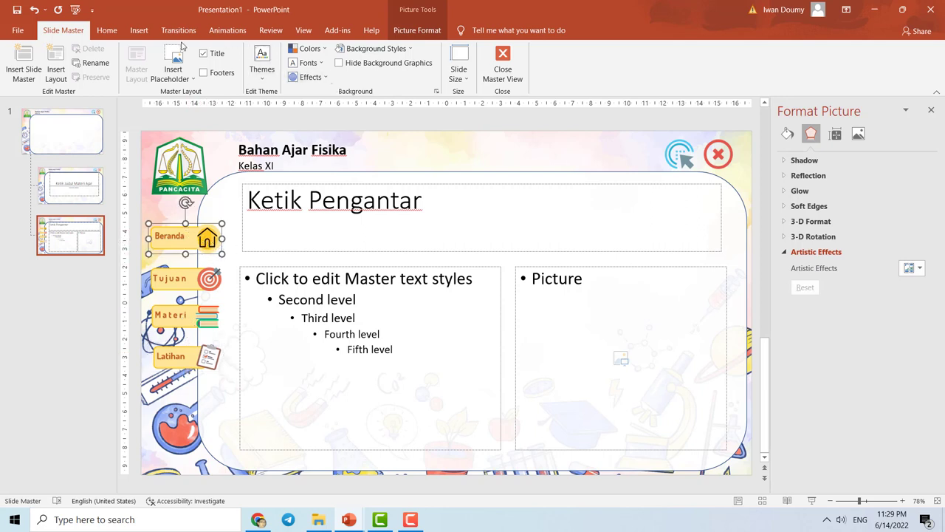
{"action": "left_click", "coordinate": [133, 33]}
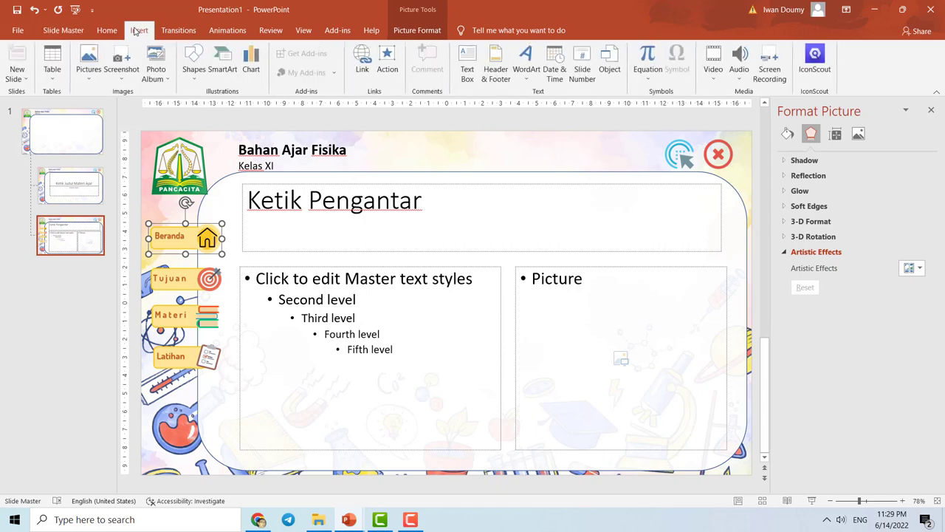
{"action": "left_click", "coordinate": [364, 59]}
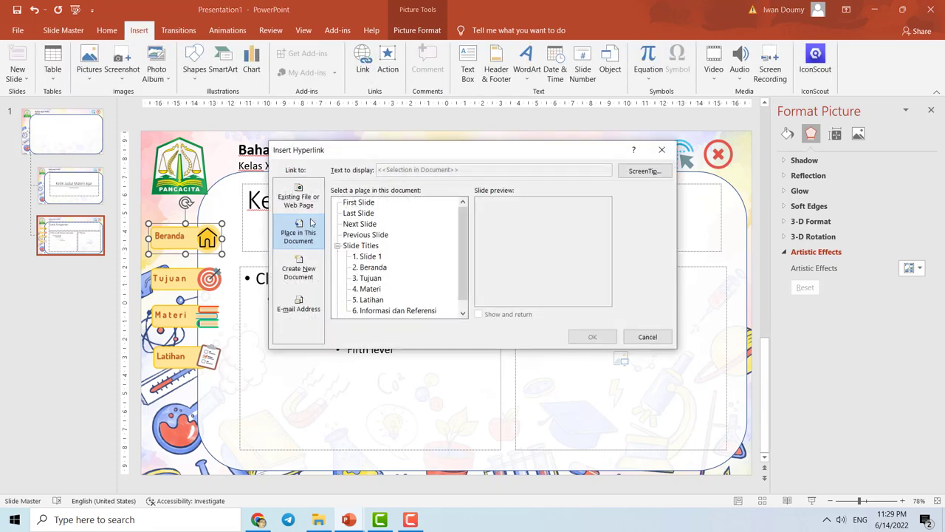
{"action": "left_click", "coordinate": [300, 199]}
{"action": "left_click", "coordinate": [308, 233]}
{"action": "left_click", "coordinate": [373, 267]}
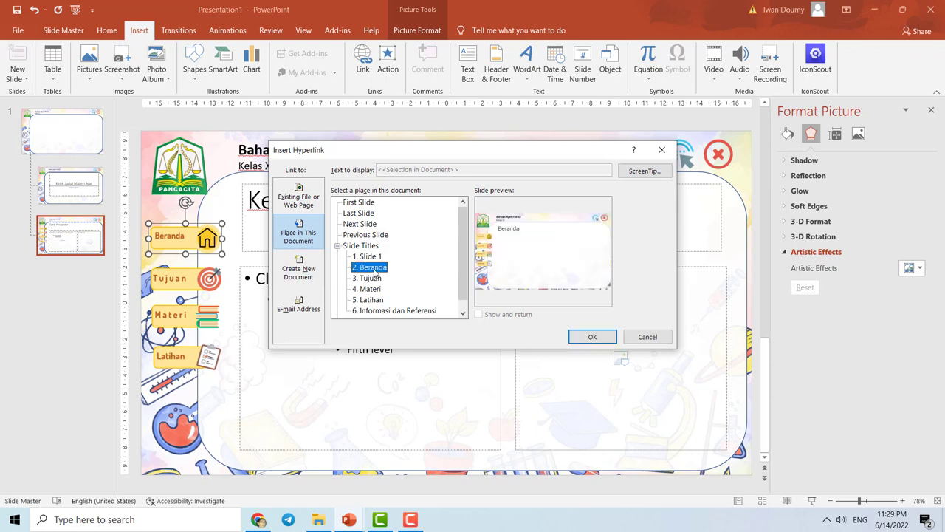
{"action": "left_click", "coordinate": [583, 337]}
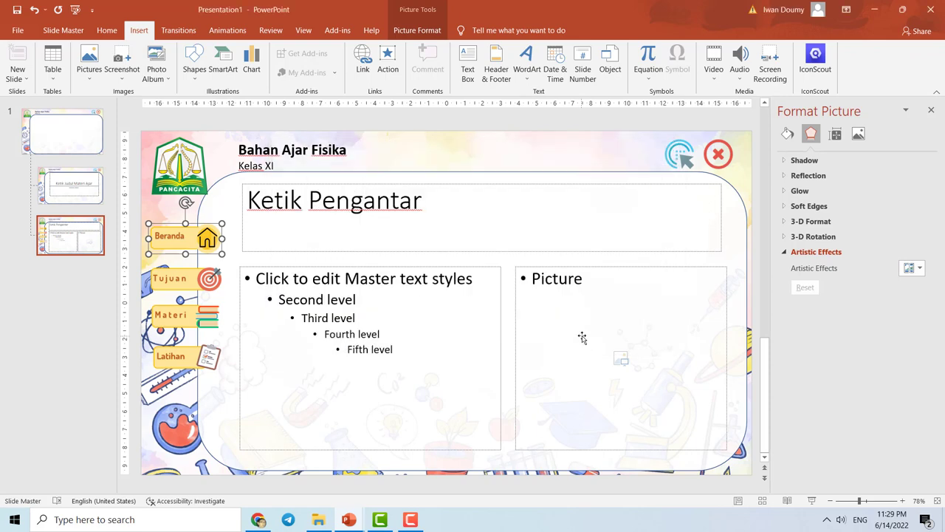
Hyperlink the Tujuan and Materi buttons to the Tujuan and Materi slides.
{"action": "left_click", "coordinate": [178, 281]}
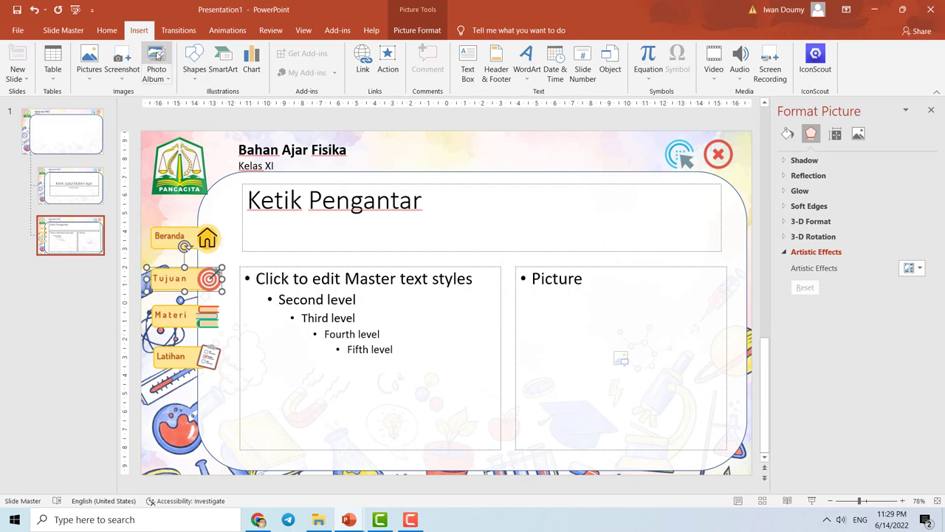
{"action": "left_click", "coordinate": [362, 58]}
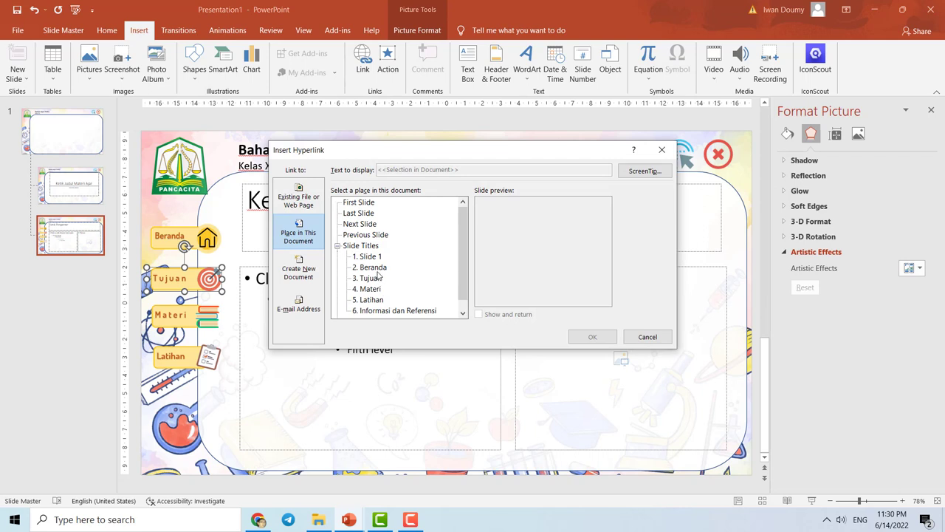
{"action": "left_click", "coordinate": [377, 280]}
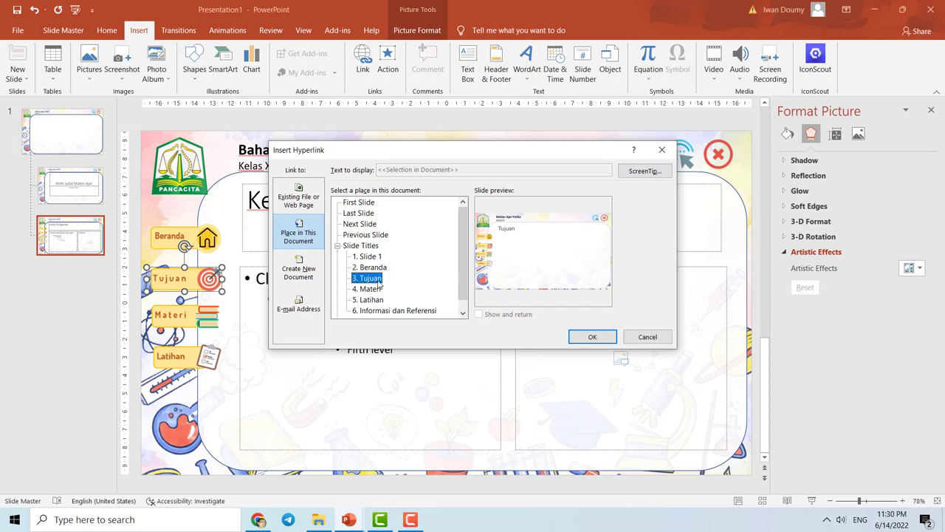
{"action": "left_click", "coordinate": [590, 337]}
{"action": "left_click", "coordinate": [178, 322]}
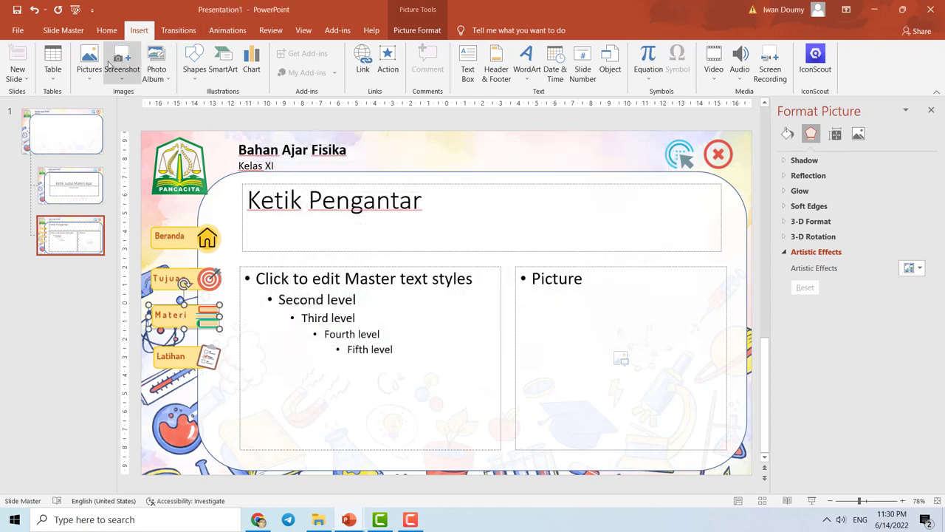
{"action": "left_click", "coordinate": [362, 59]}
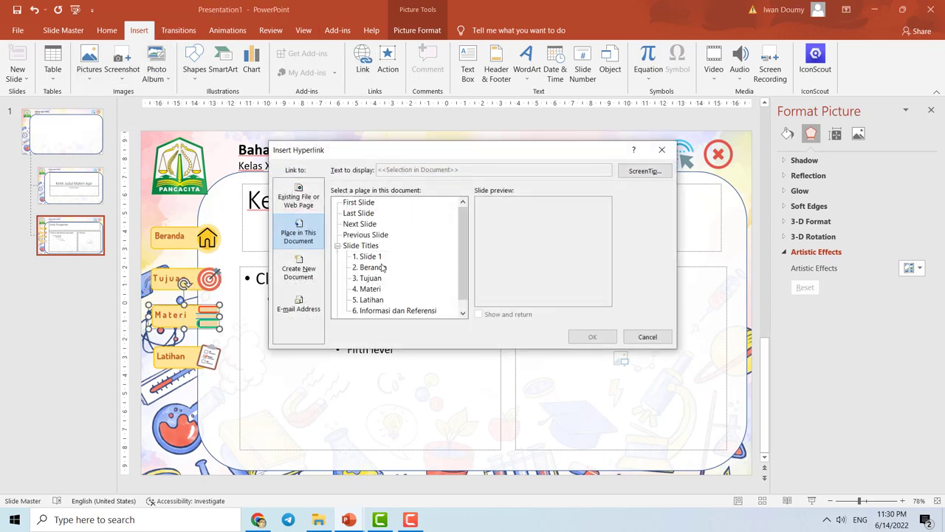
{"action": "left_click", "coordinate": [371, 289]}
{"action": "left_click", "coordinate": [592, 337]}
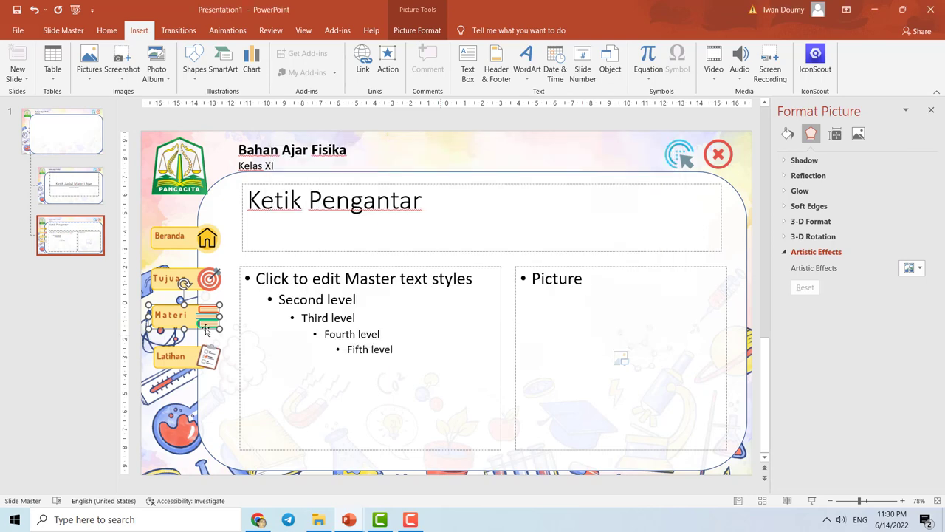
Hyperlink the Latihan button to the Latihan slide.
{"action": "left_click", "coordinate": [177, 355]}
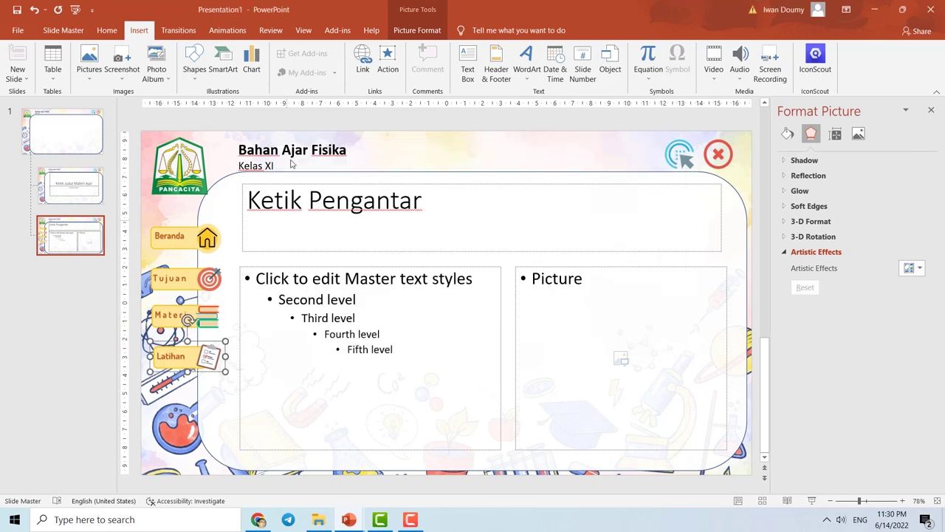
{"action": "left_click", "coordinate": [365, 68]}
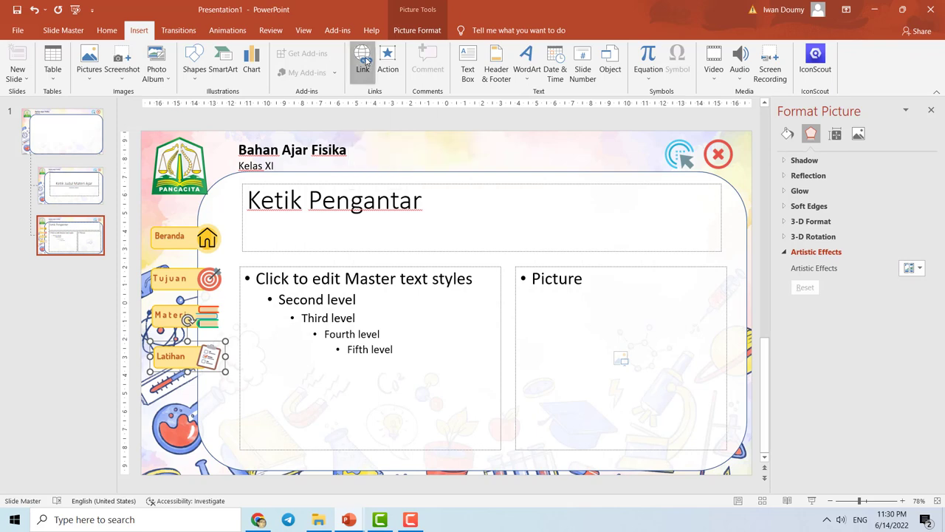
{"action": "left_click", "coordinate": [373, 301]}
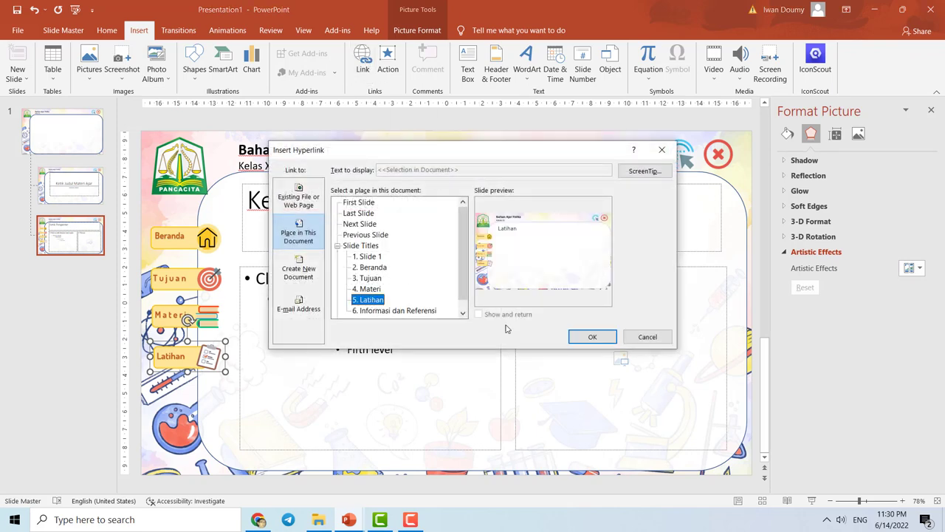
{"action": "left_click", "coordinate": [593, 337]}
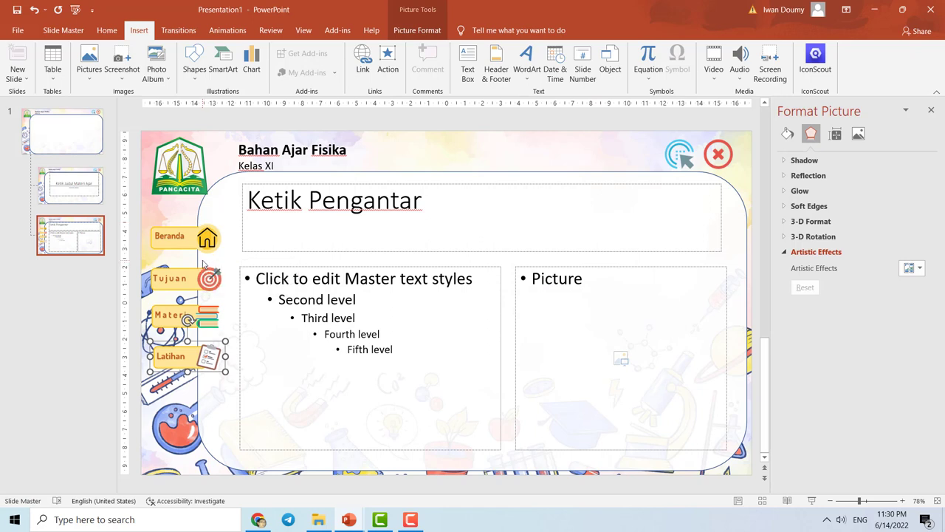
{"action": "left_click", "coordinate": [189, 211]}
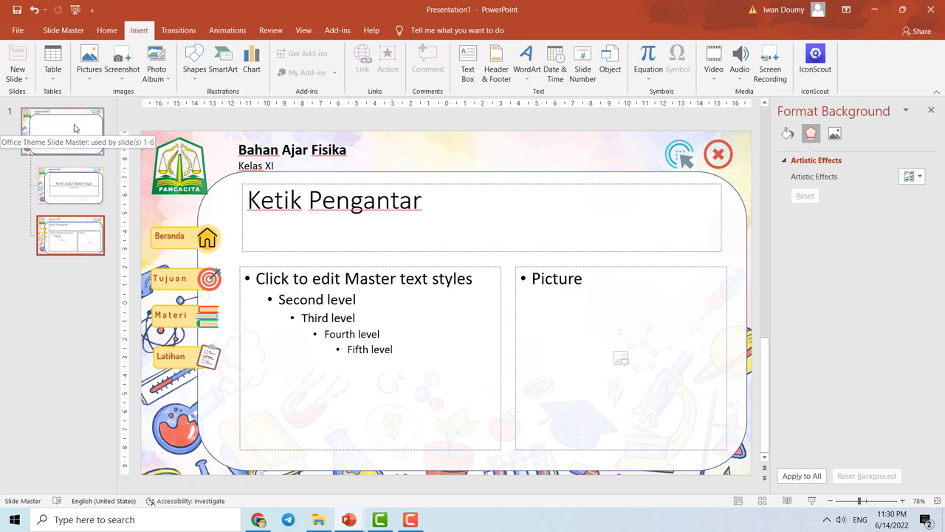
On the slide master, link the blue cursor icon to the 'Informasi dan Referensi' slide.
{"action": "left_click", "coordinate": [75, 128]}
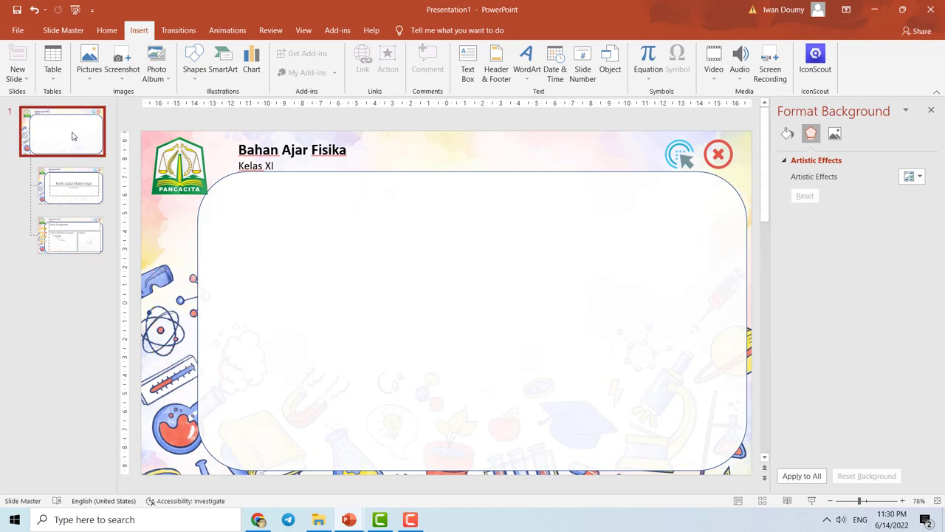
{"action": "left_click", "coordinate": [679, 153]}
{"action": "left_click", "coordinate": [716, 158]}
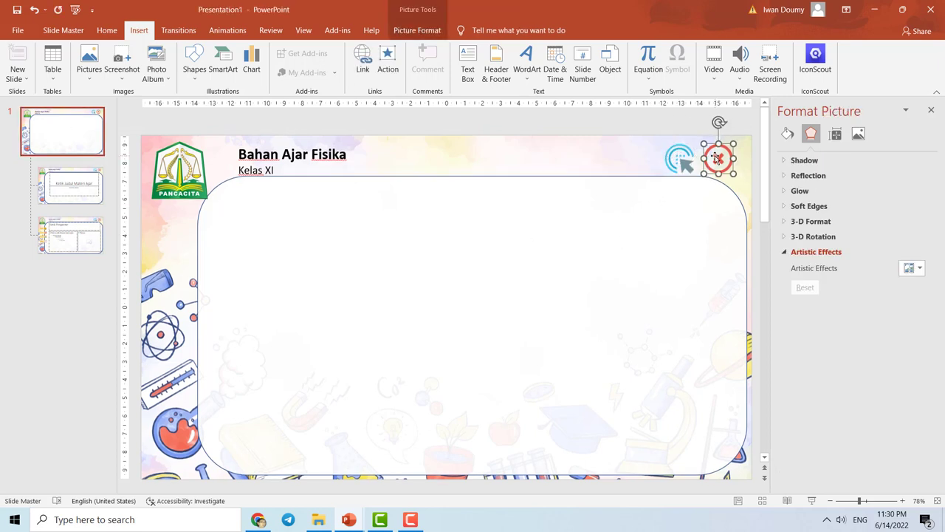
{"action": "left_click", "coordinate": [677, 159]}
{"action": "left_click", "coordinate": [714, 161]}
{"action": "left_click", "coordinate": [678, 161]}
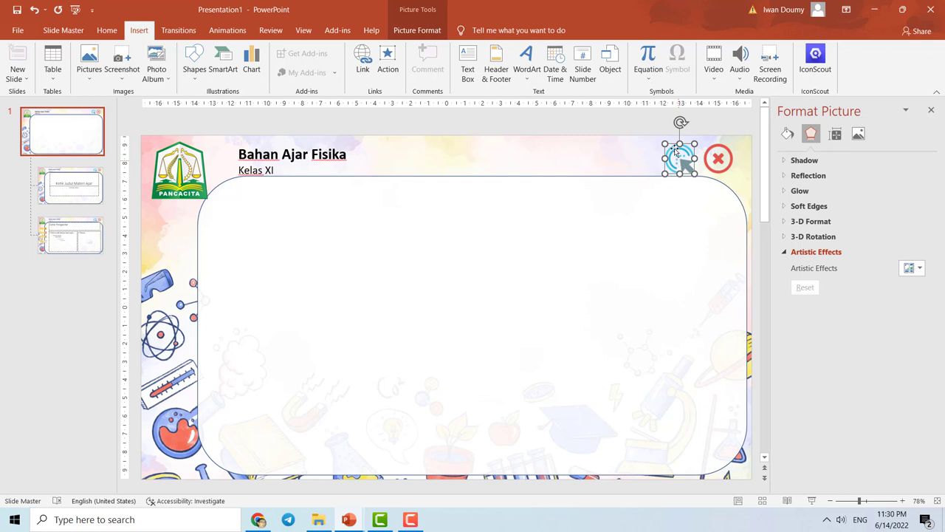
{"action": "left_click", "coordinate": [362, 58]}
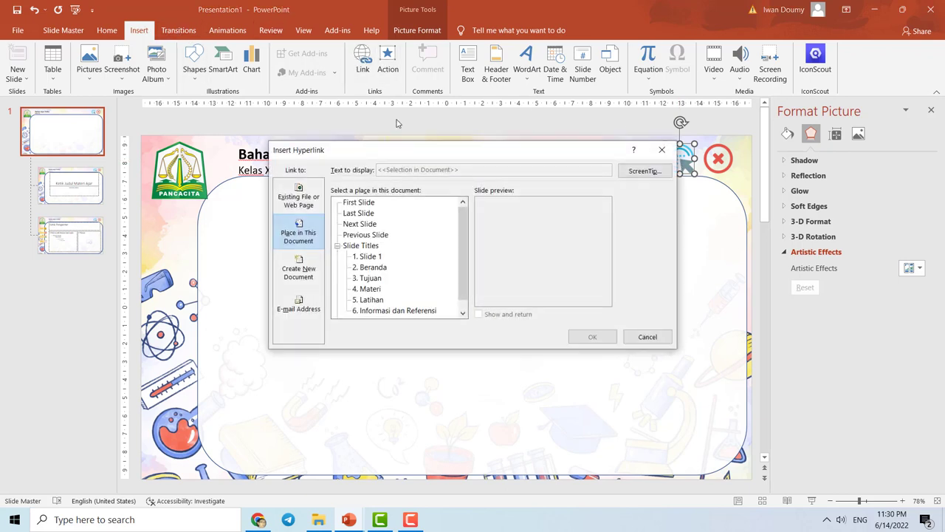
{"action": "left_click", "coordinate": [397, 313]}
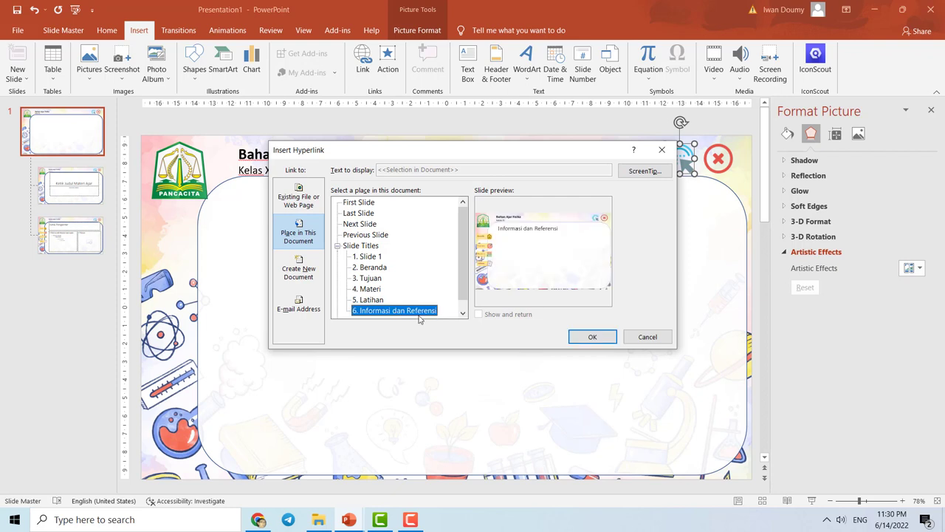
{"action": "left_click", "coordinate": [606, 339]}
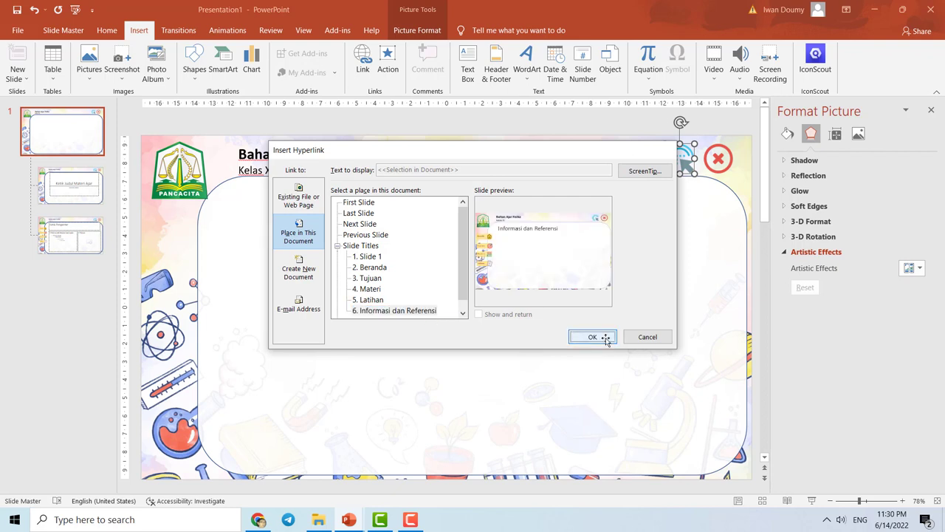
{"action": "left_click", "coordinate": [717, 159]}
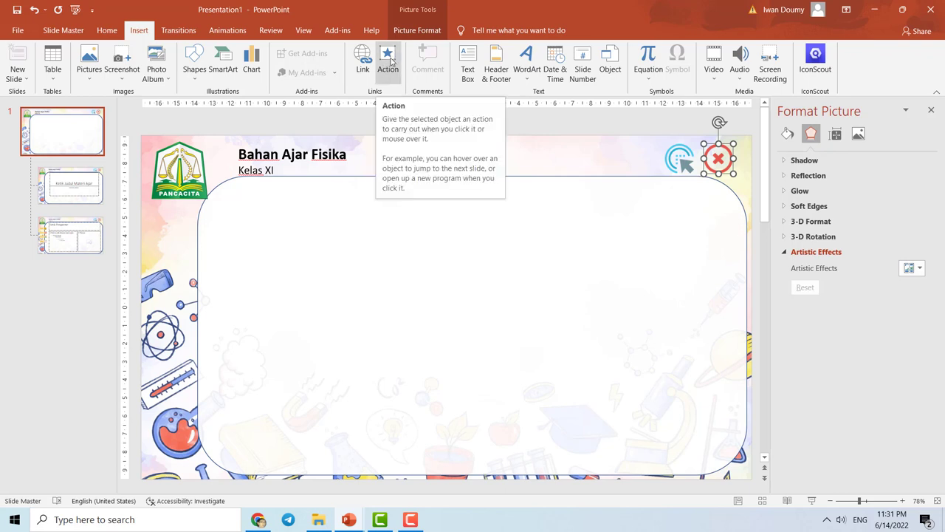
Give the red X icon a click action of Hyperlink to: End Show.
{"action": "left_click", "coordinate": [388, 59]}
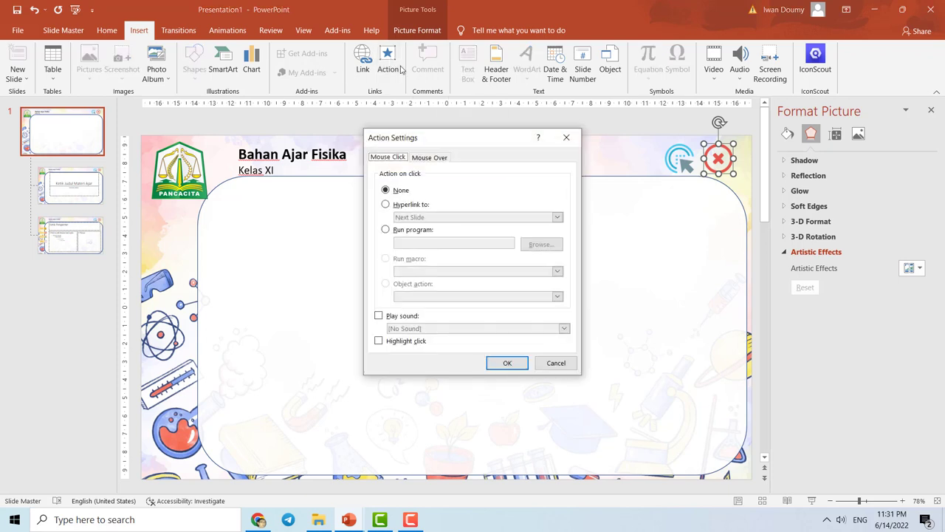
{"action": "left_click", "coordinate": [562, 137]}
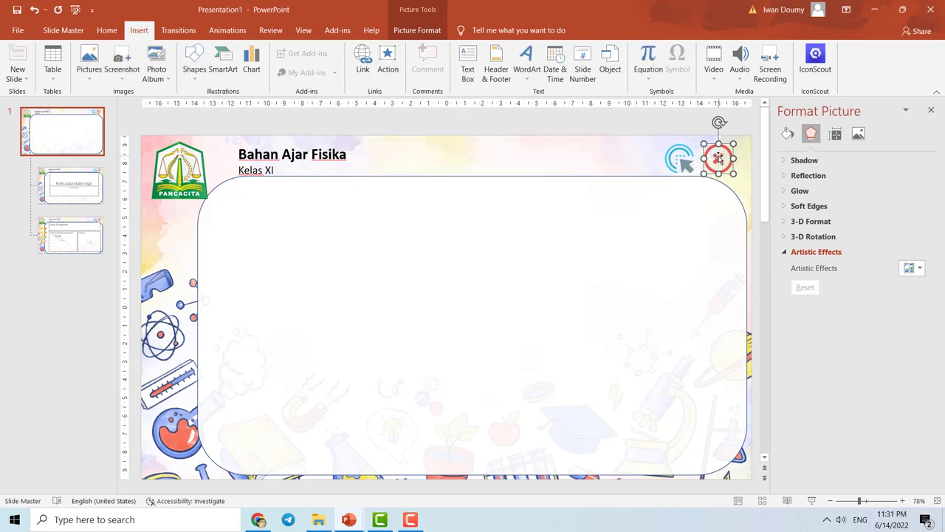
{"action": "left_click", "coordinate": [388, 59]}
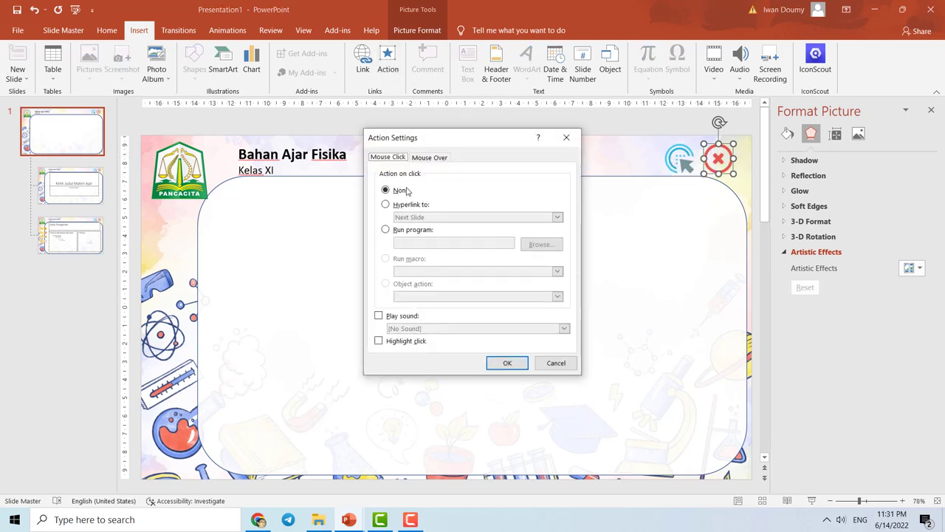
{"action": "left_click", "coordinate": [385, 205]}
{"action": "left_click", "coordinate": [557, 218]}
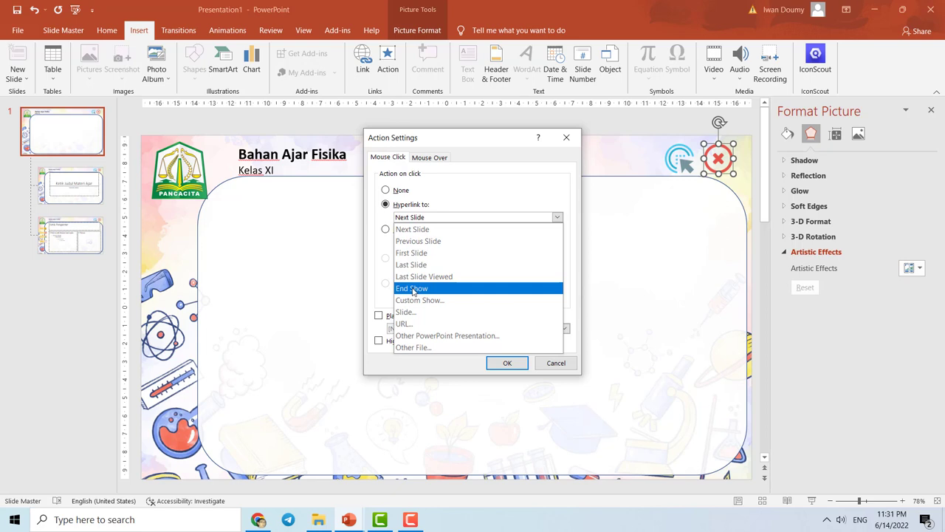
{"action": "left_click", "coordinate": [423, 289]}
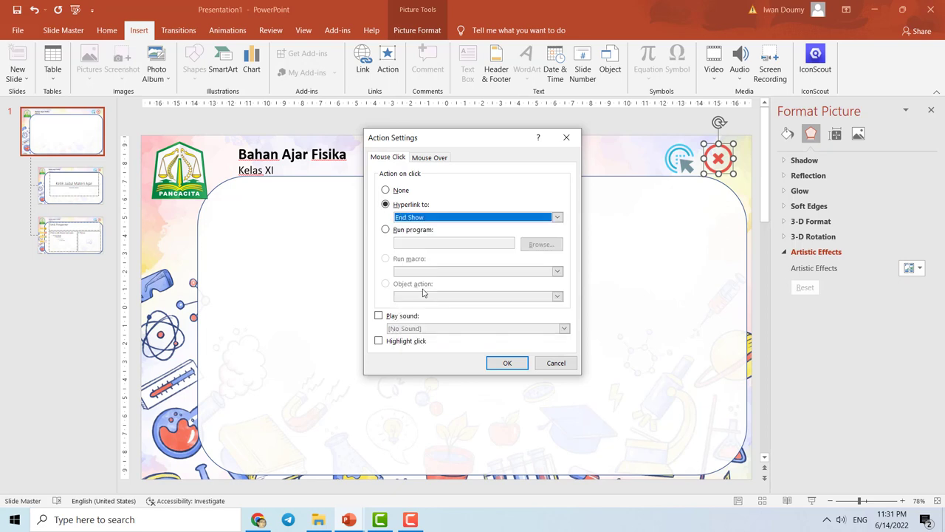
{"action": "left_click", "coordinate": [508, 362]}
{"action": "left_click", "coordinate": [679, 155]}
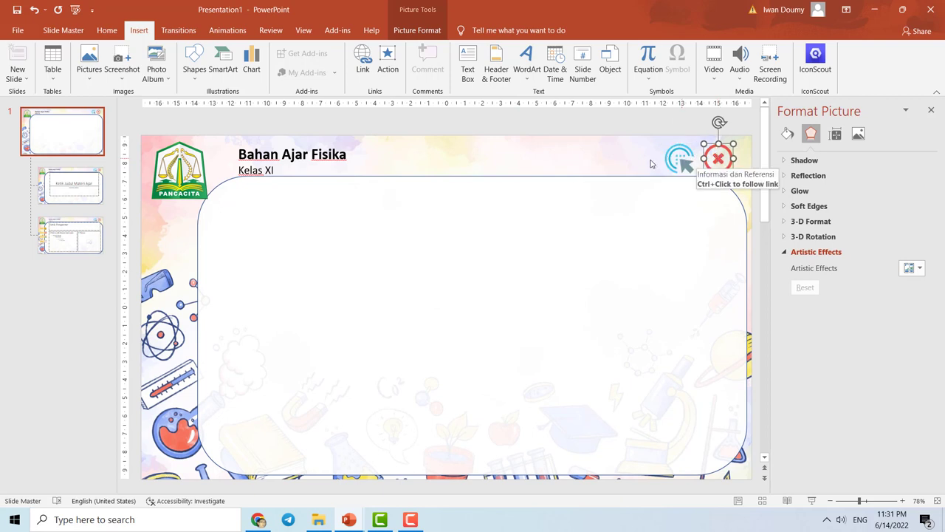
{"action": "left_click", "coordinate": [642, 164]}
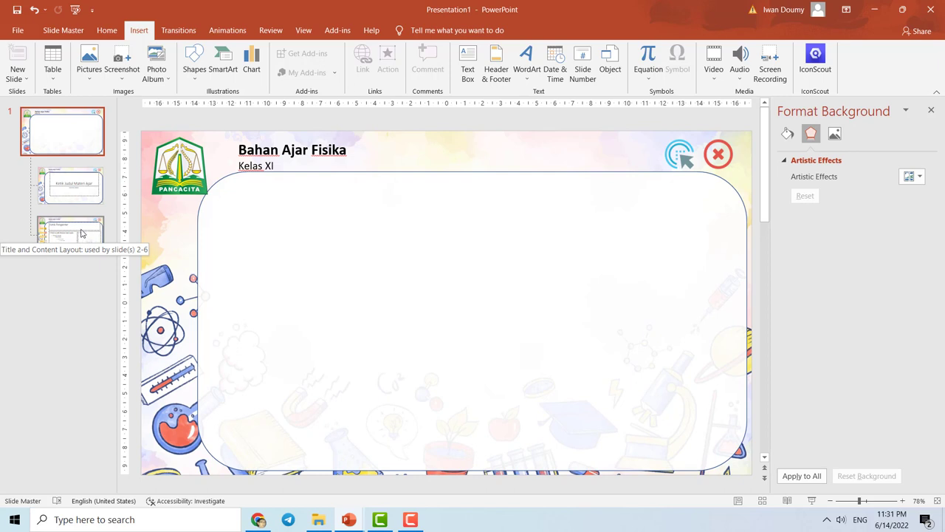
Rename the Title and Content layout to 'Beranda'.
{"action": "left_click", "coordinate": [77, 245]}
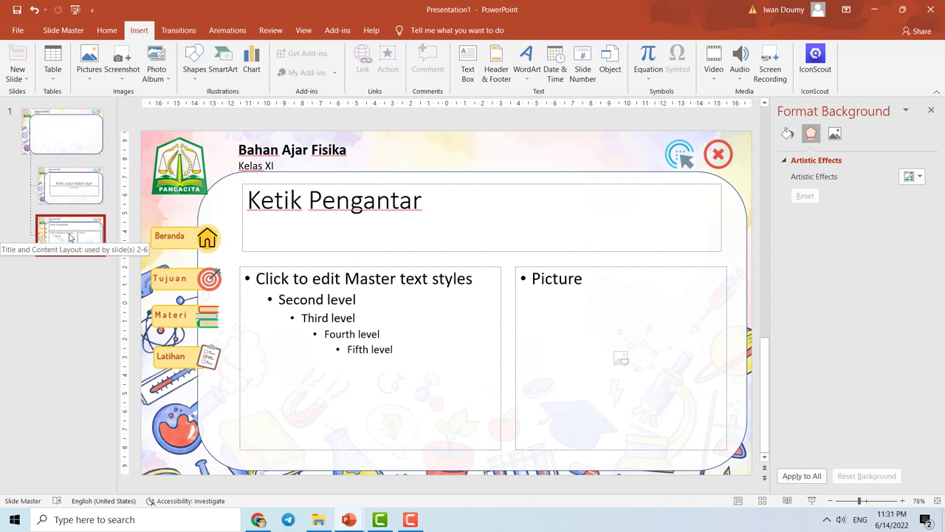
{"action": "right_click", "coordinate": [70, 237]}
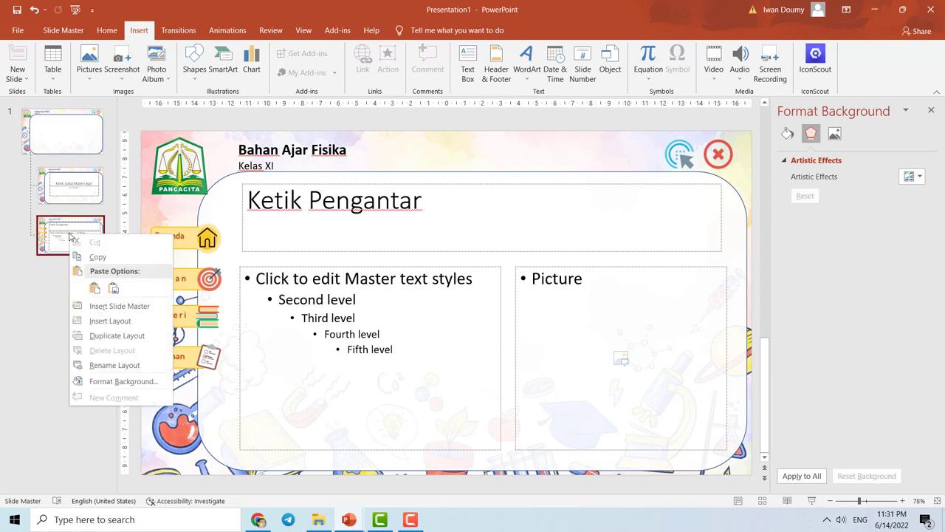
{"action": "left_click", "coordinate": [118, 366]}
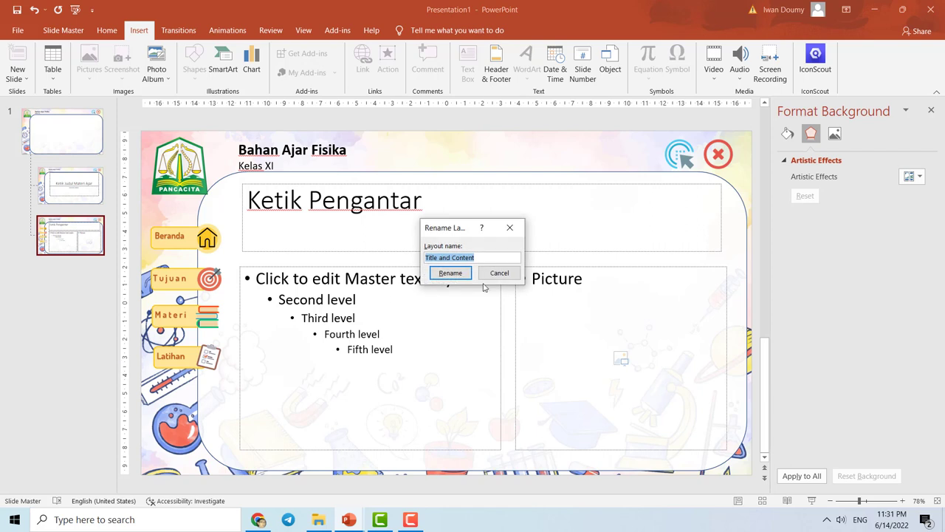
{"action": "type", "text": "Beranda"}
{"action": "left_click", "coordinate": [451, 274]}
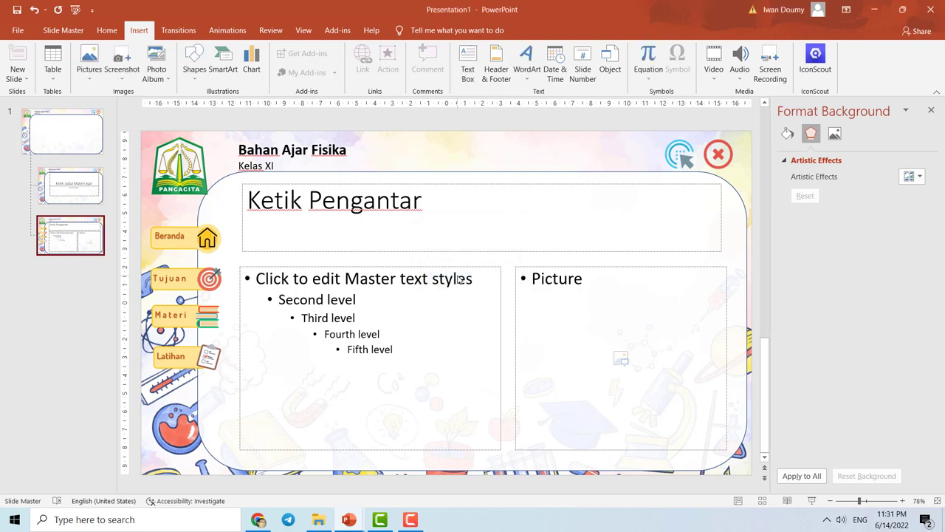
Duplicate the Beranda layout and name the copy 'Bagian Materi'.
{"action": "right_click", "coordinate": [66, 238]}
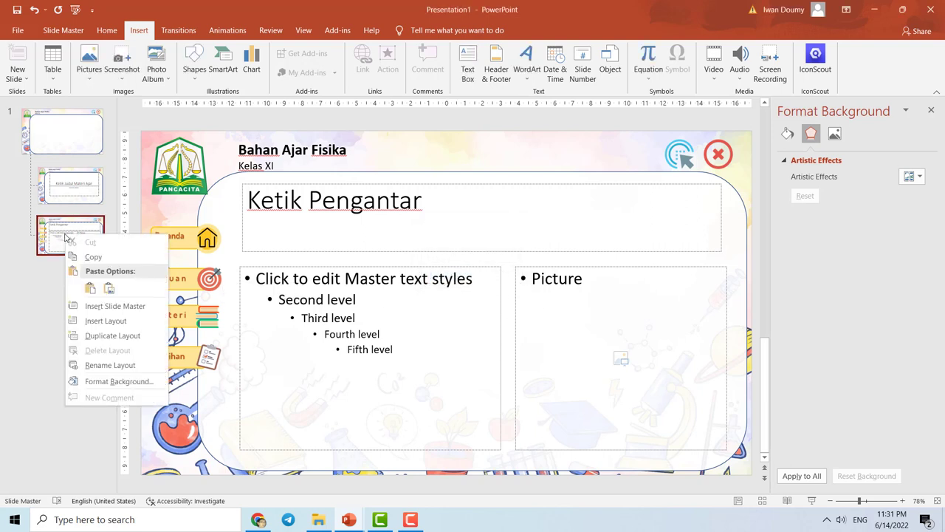
{"action": "left_click", "coordinate": [112, 336]}
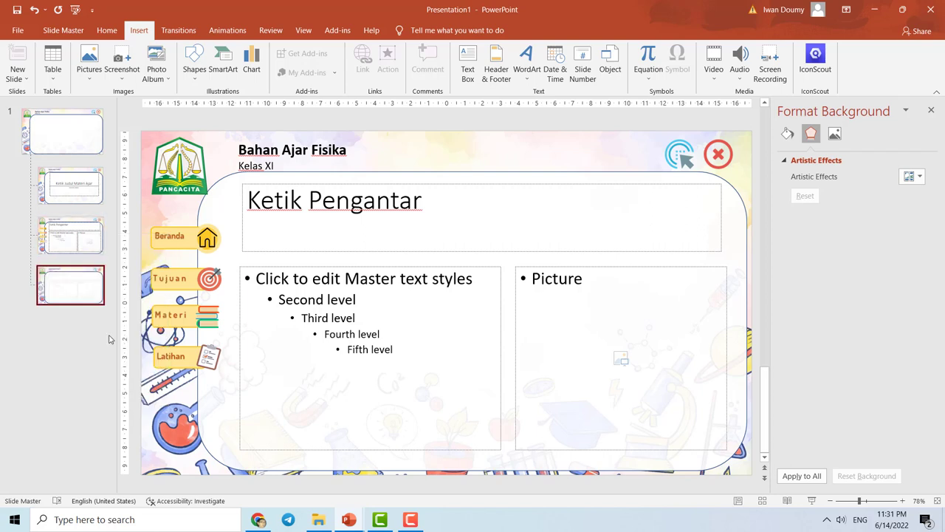
{"action": "right_click", "coordinate": [68, 286]}
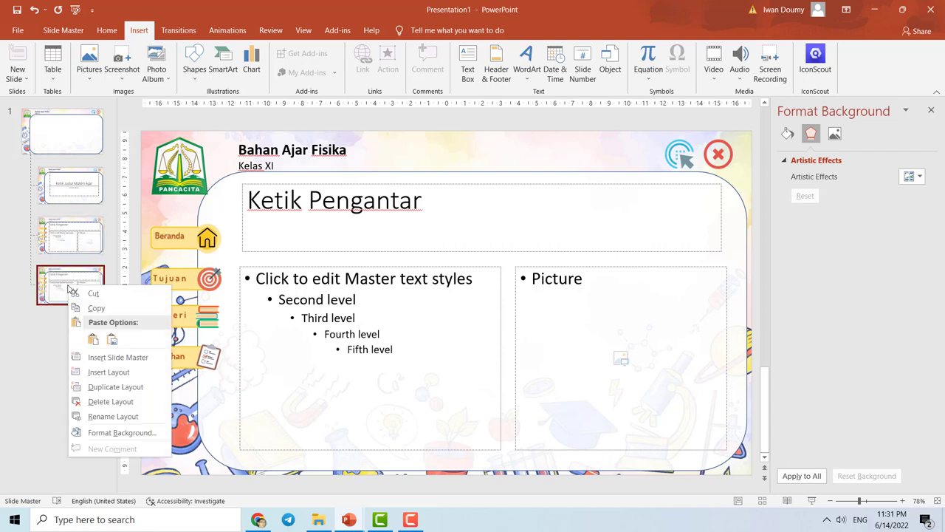
{"action": "left_click", "coordinate": [112, 416]}
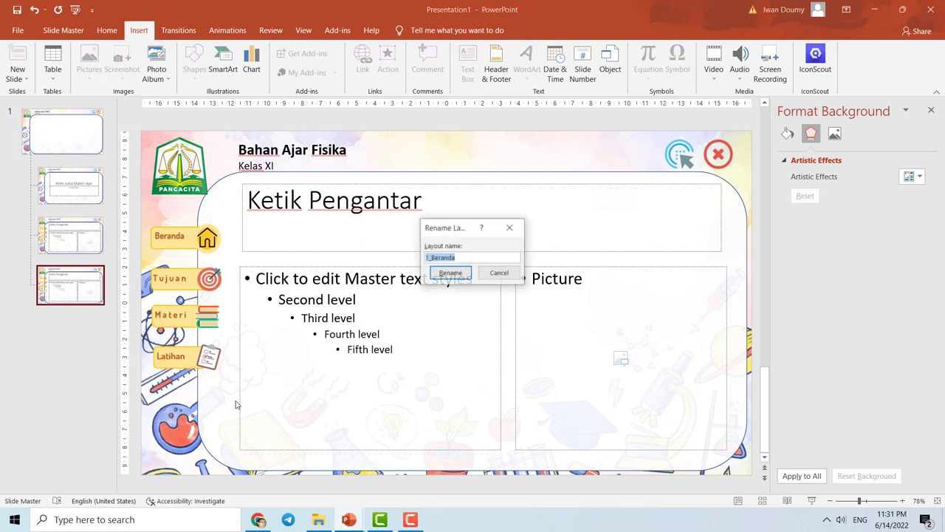
{"action": "type", "text": "Bagian Materi"}
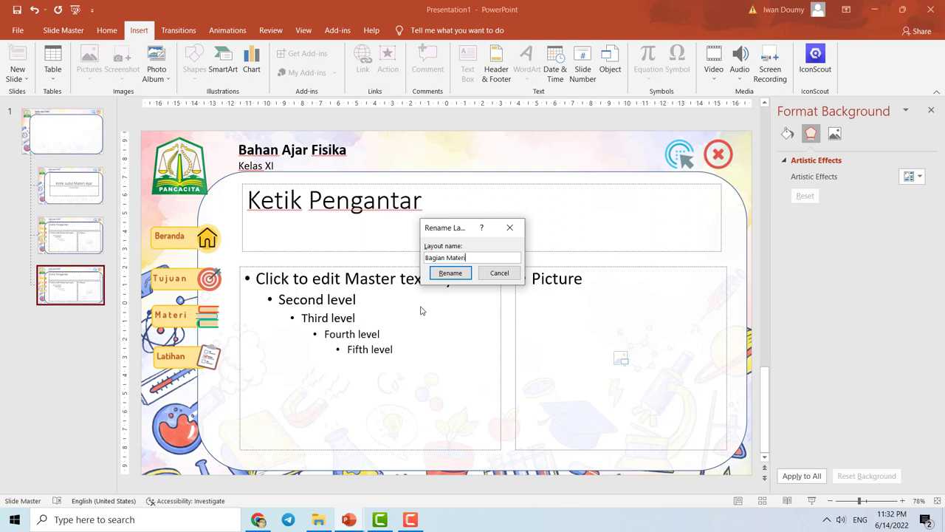
{"action": "left_click", "coordinate": [460, 275]}
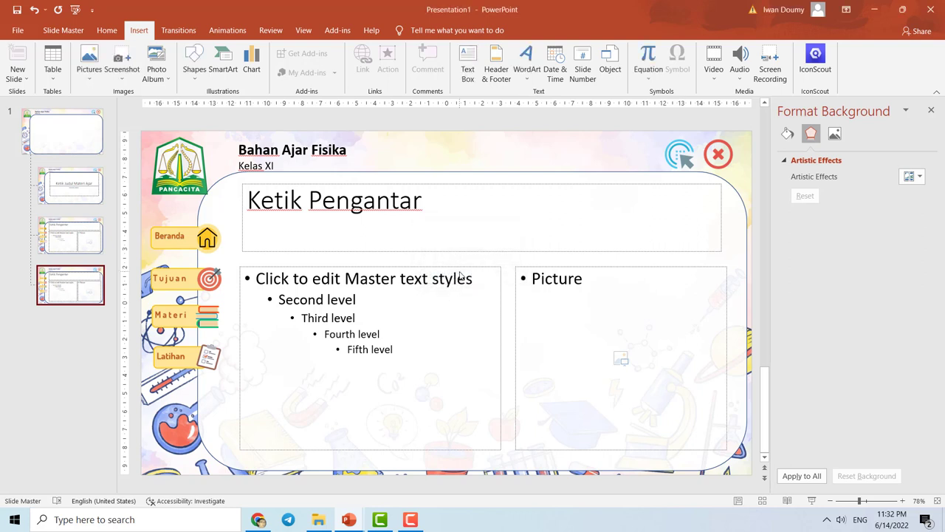
{"action": "left_click", "coordinate": [76, 243]}
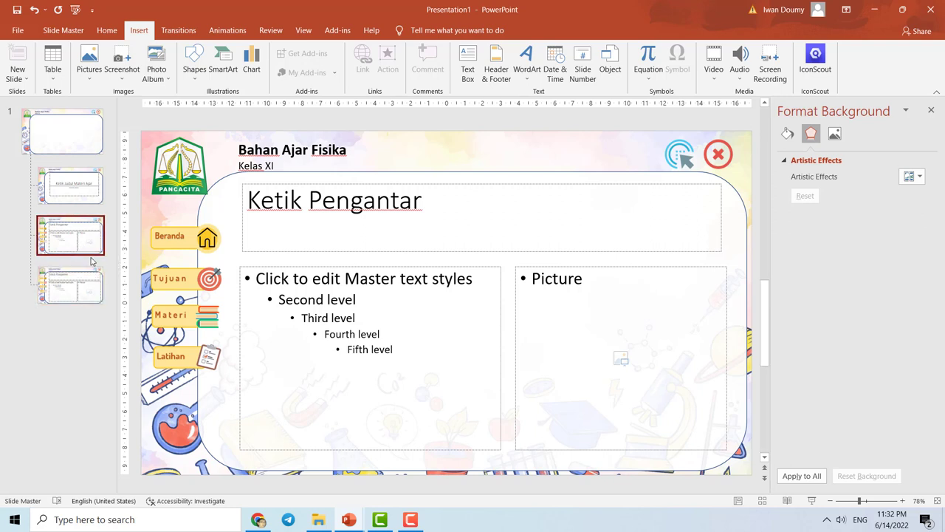
Move the layout to fourth place and change its title prompt to 'Ketik Judul Materi/bagian'.
{"action": "left_click_drag", "start_coordinate": [89, 244], "coordinate": [87, 292]}
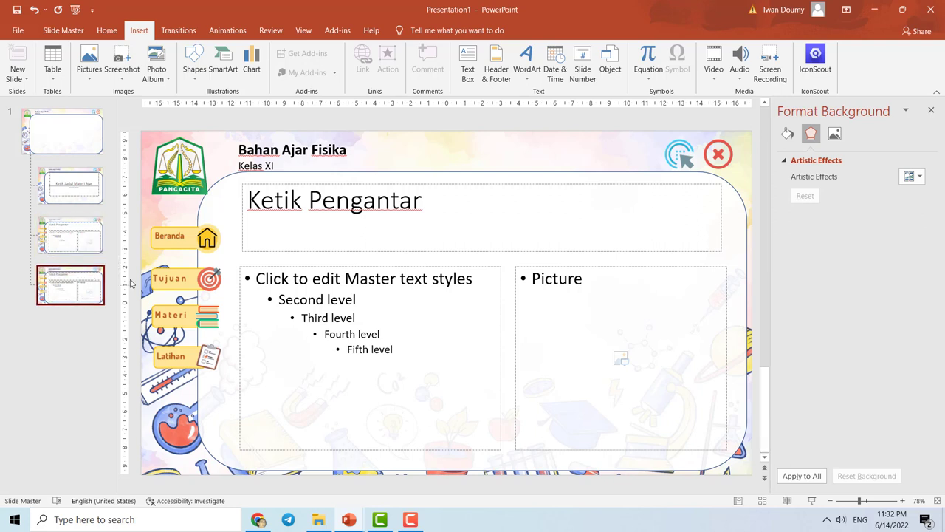
{"action": "left_click", "coordinate": [244, 219]}
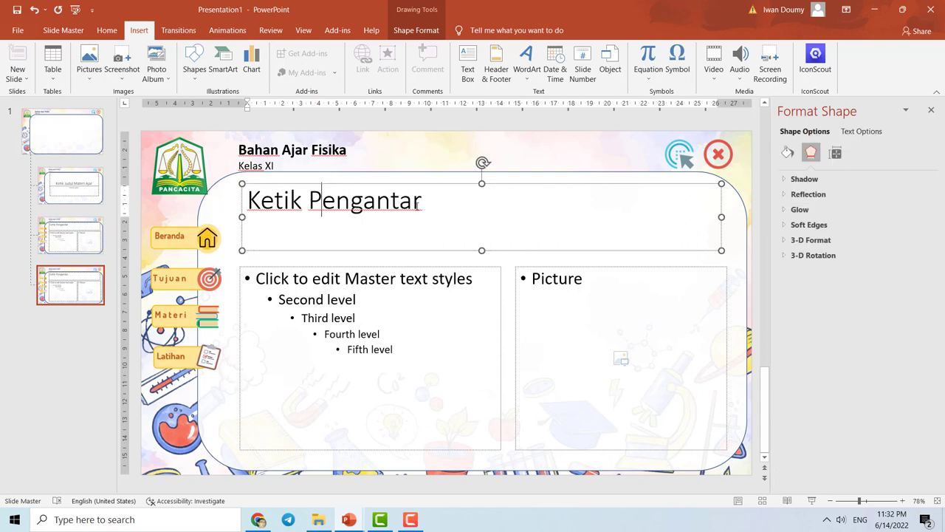
{"action": "left_click_drag", "start_coordinate": [420, 206], "coordinate": [310, 202]}
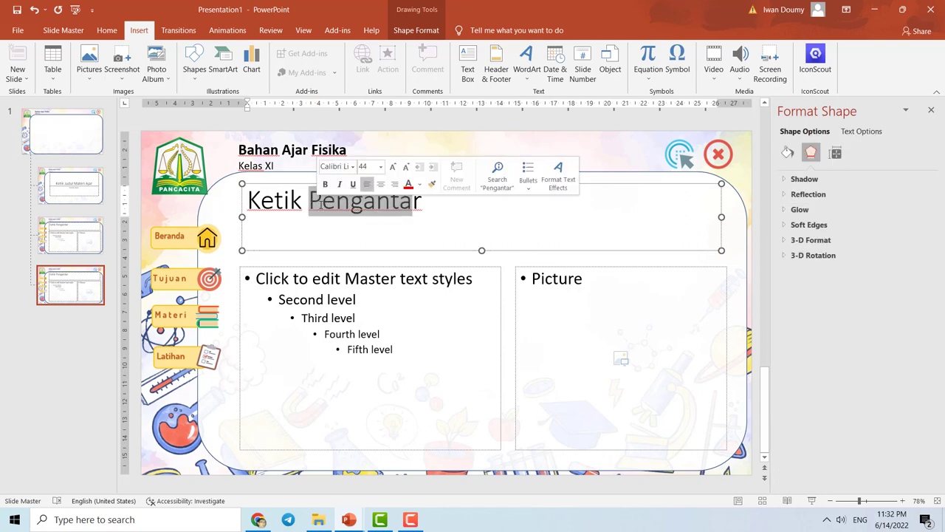
{"action": "key", "text": "BackSpace"}
{"action": "type", "text": "Judu"}
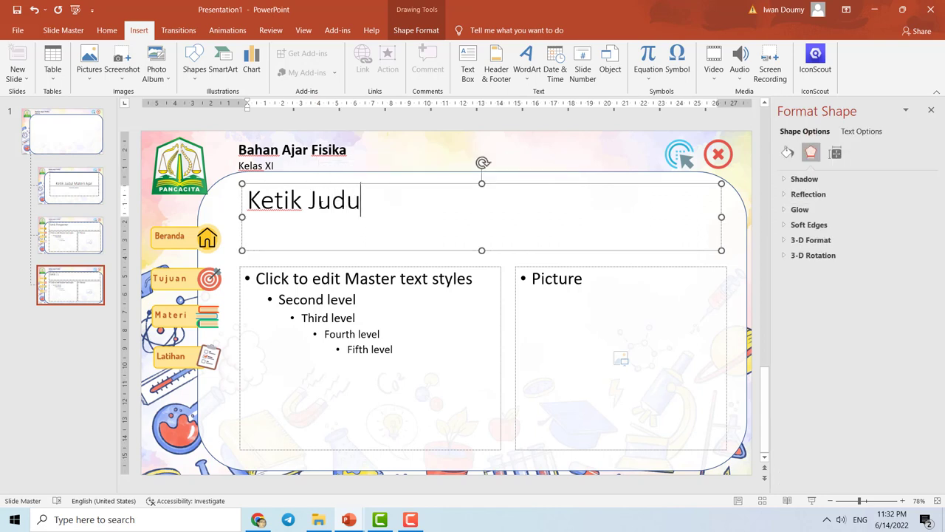
{"action": "type", "text": "l Materi"}
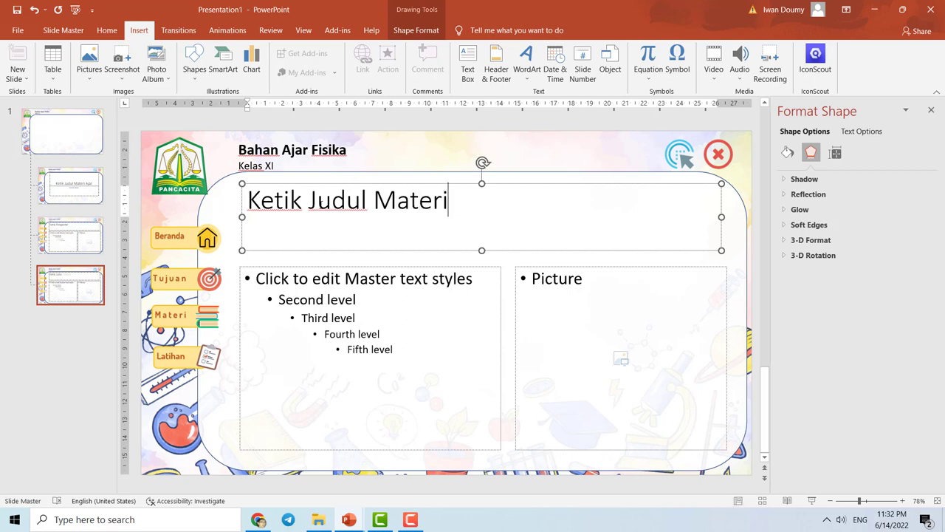
{"action": "type", "text": "/bag"}
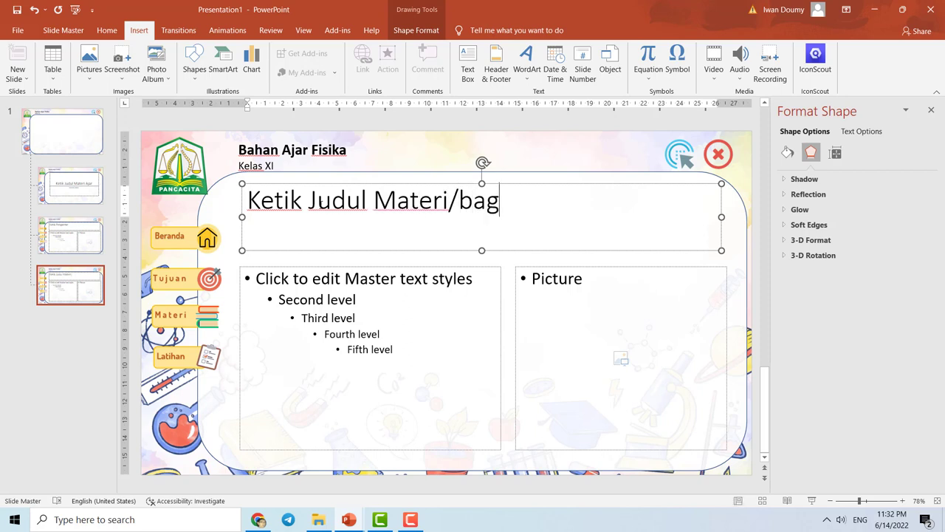
{"action": "type", "text": "ian"}
{"action": "left_click", "coordinate": [78, 285]}
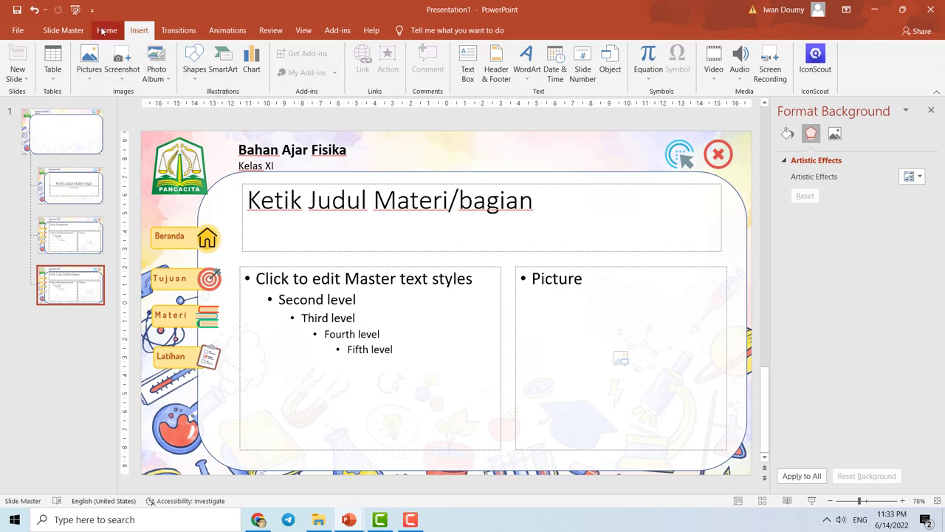
Insert next-1.png, place it in the bottom-right corner and shrink it.
{"action": "left_click", "coordinate": [102, 64]}
{"action": "left_click", "coordinate": [108, 113]}
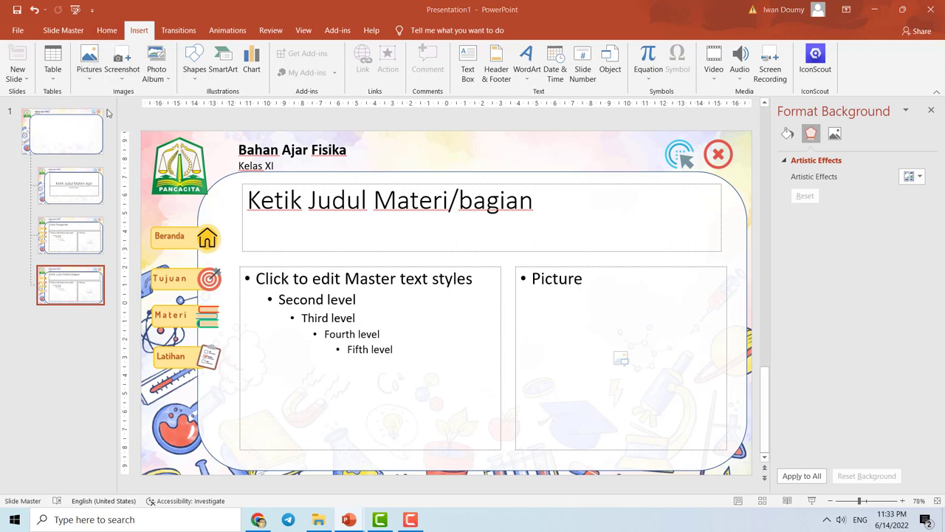
{"action": "scroll", "coordinate": [365, 225], "scroll_direction": "down", "scroll_amount": 2}
{"action": "scroll", "coordinate": [366, 226], "scroll_direction": "down", "scroll_amount": 2}
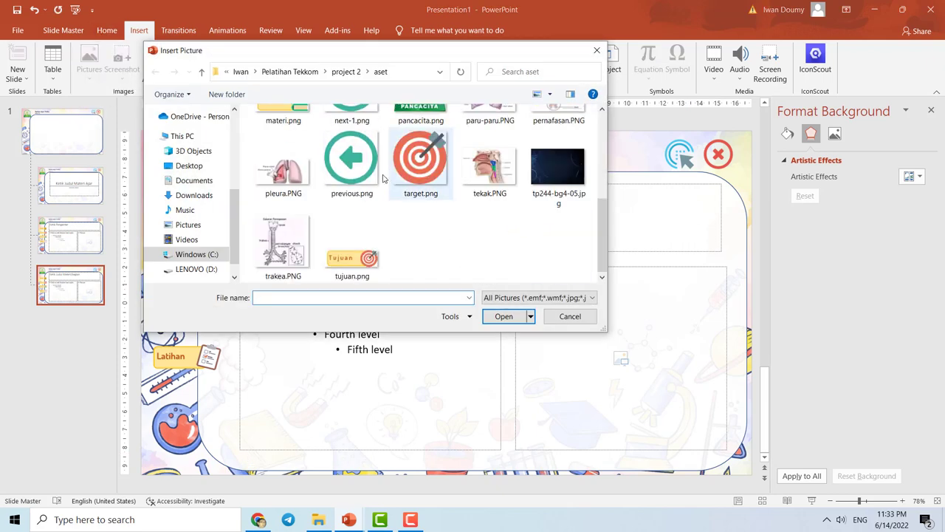
{"action": "scroll", "coordinate": [365, 226], "scroll_direction": "up", "scroll_amount": 2}
{"action": "scroll", "coordinate": [365, 226], "scroll_direction": "down", "scroll_amount": 1}
{"action": "left_click", "coordinate": [351, 153]}
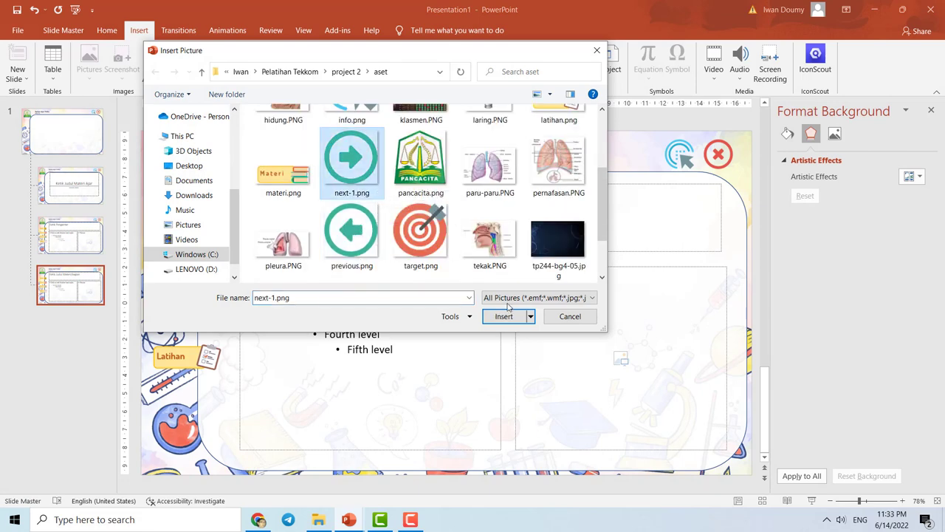
{"action": "left_click", "coordinate": [503, 316]}
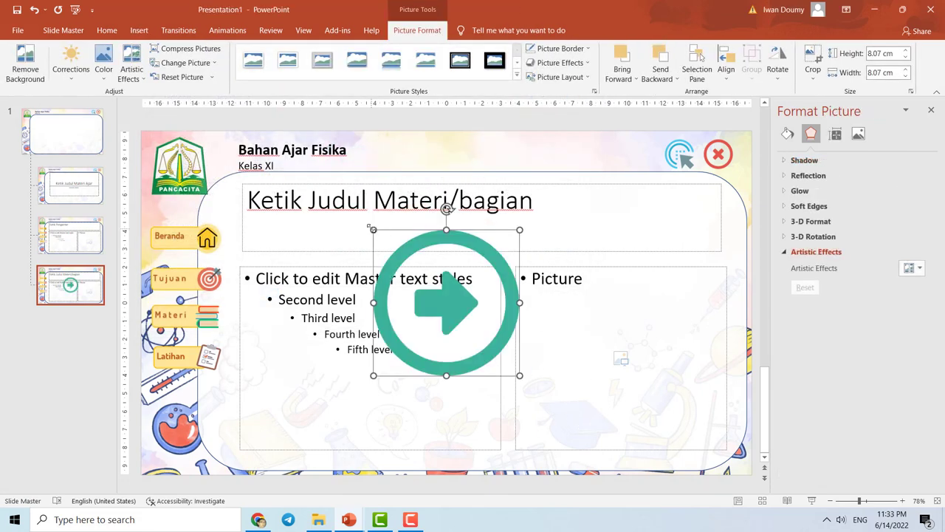
{"action": "mouse_move", "coordinate": [452, 276]}
{"action": "left_mouse_down"}
{"action": "mouse_move", "coordinate": [471, 290]}
{"action": "mouse_move", "coordinate": [469, 324]}
{"action": "mouse_move", "coordinate": [716, 461]}
{"action": "left_mouse_up"}
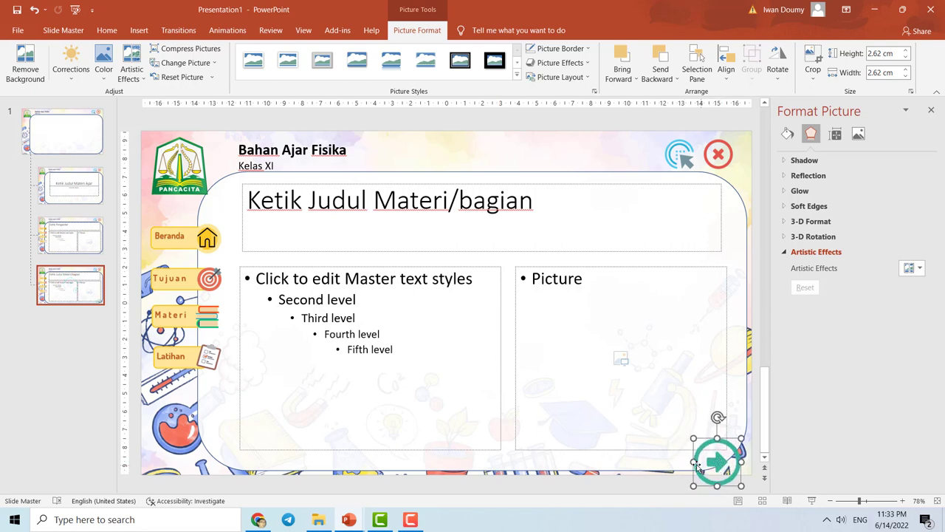
{"action": "left_click_drag", "start_coordinate": [692, 484], "coordinate": [702, 477]}
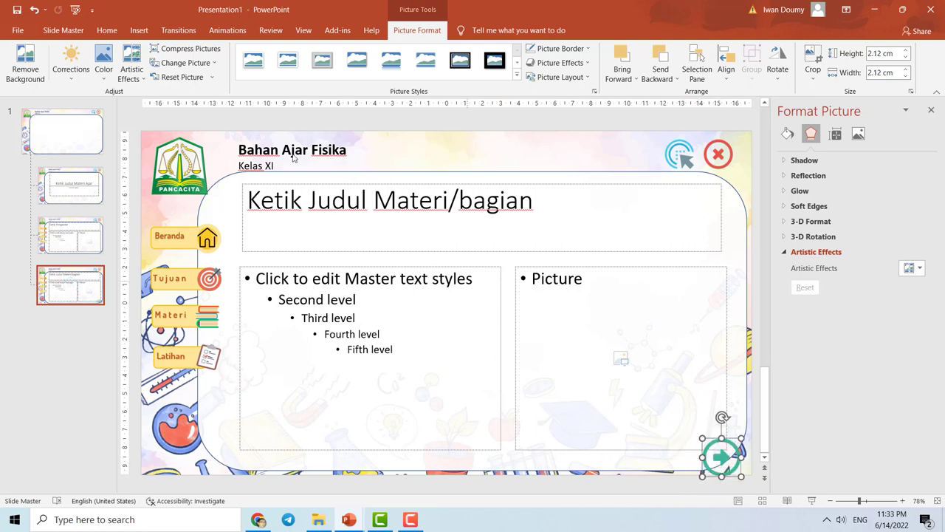
Insert previous.png beside the next arrow and size both arrows to about 1.85 cm.
{"action": "left_click", "coordinate": [139, 30]}
{"action": "left_click", "coordinate": [89, 63]}
{"action": "left_click", "coordinate": [115, 109]}
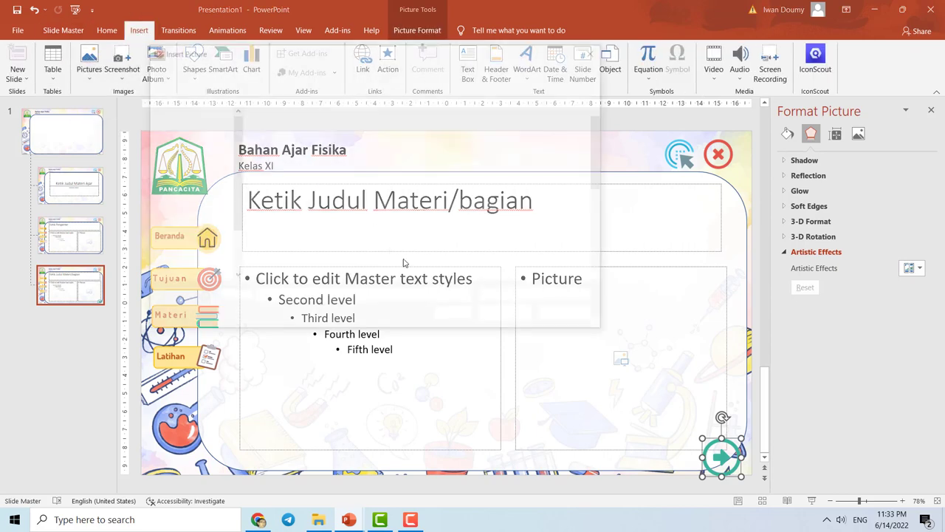
{"action": "scroll", "coordinate": [375, 252], "scroll_direction": "down", "scroll_amount": 3}
{"action": "left_click", "coordinate": [354, 203]}
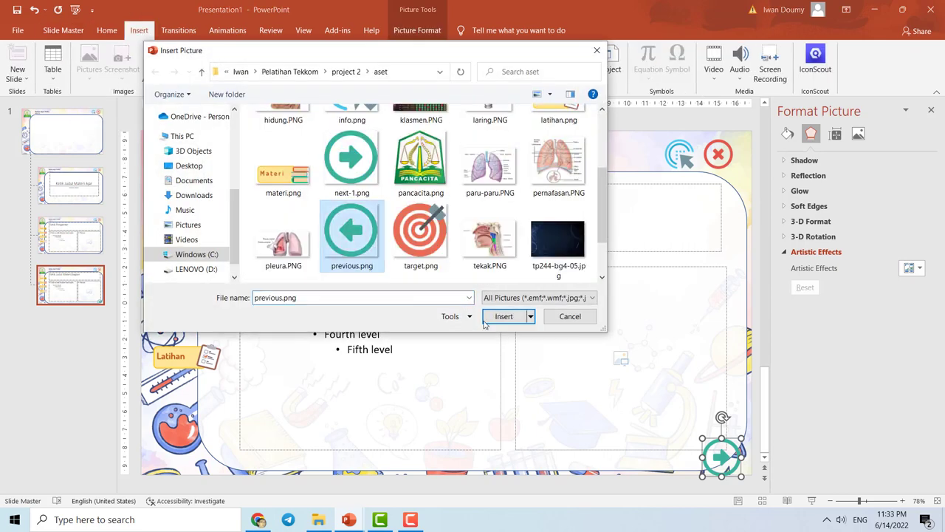
{"action": "left_click", "coordinate": [499, 317]}
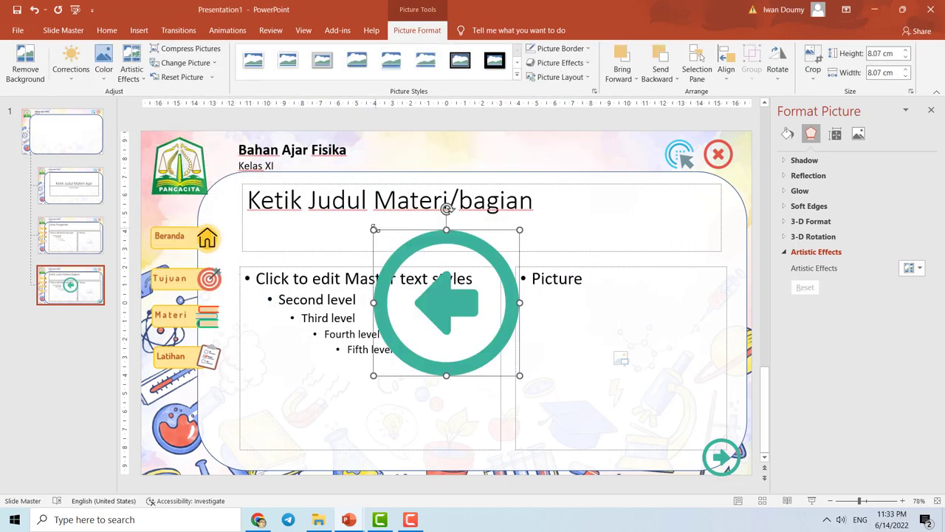
{"action": "mouse_move", "coordinate": [373, 230]}
{"action": "left_mouse_down"}
{"action": "mouse_move", "coordinate": [675, 462]}
{"action": "mouse_move", "coordinate": [666, 454]}
{"action": "left_mouse_up"}
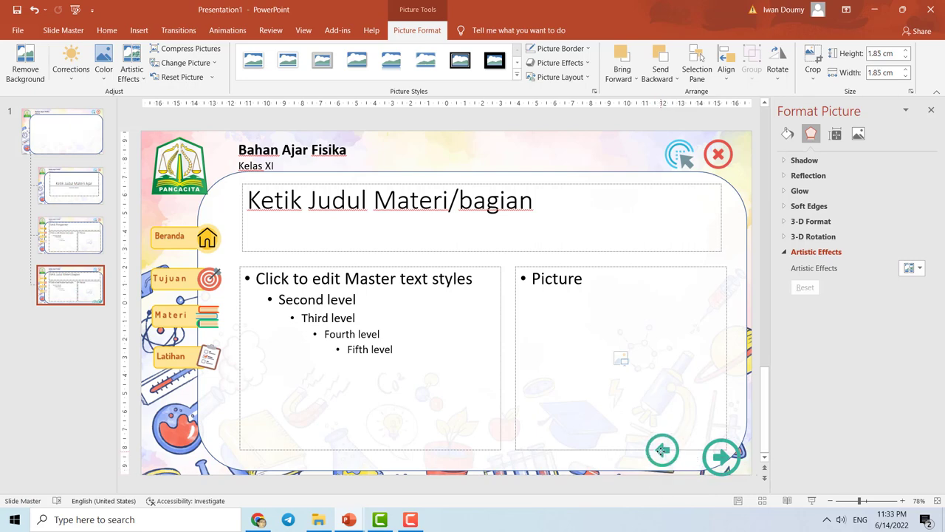
{"action": "left_click", "coordinate": [710, 451]}
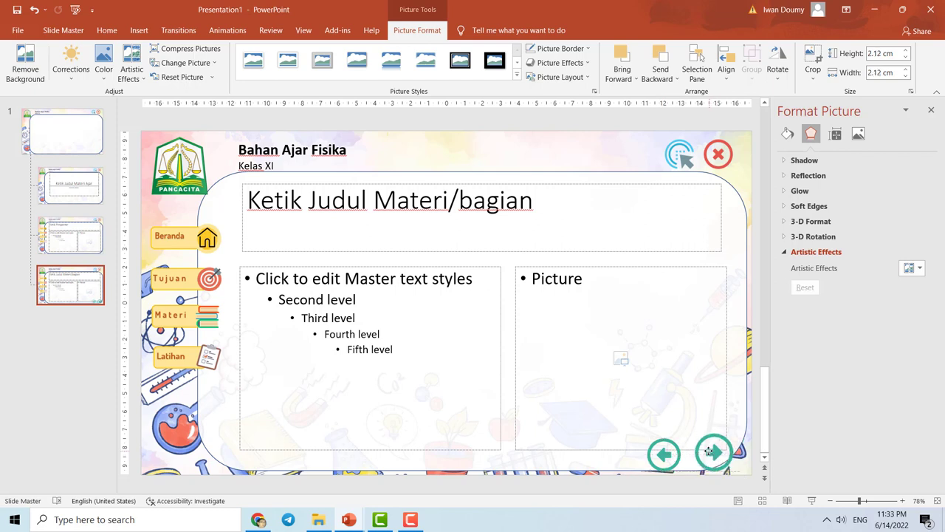
{"action": "left_click_drag", "start_coordinate": [736, 473], "coordinate": [723, 460]}
{"action": "left_click", "coordinate": [712, 454]}
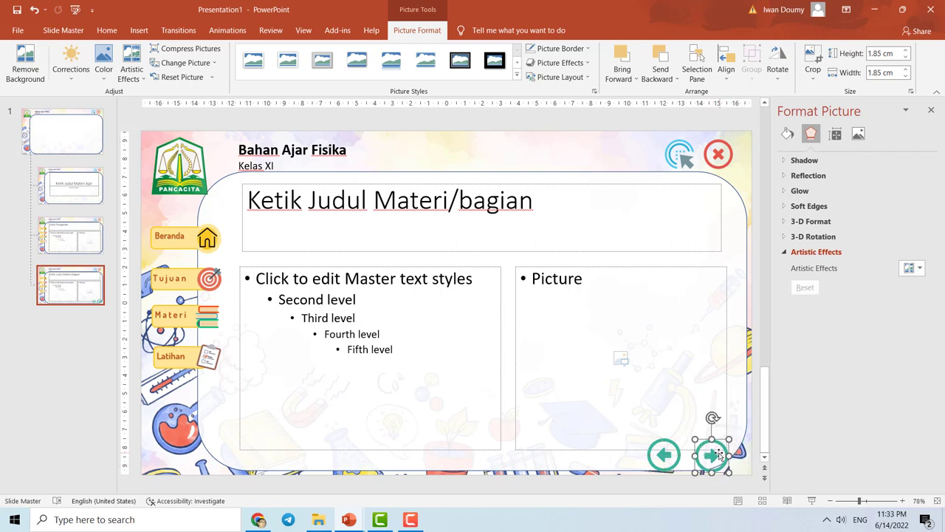
Select both arrows and apply Align Middle so their centres match.
{"action": "left_click", "coordinate": [667, 453], "text": "shift"}
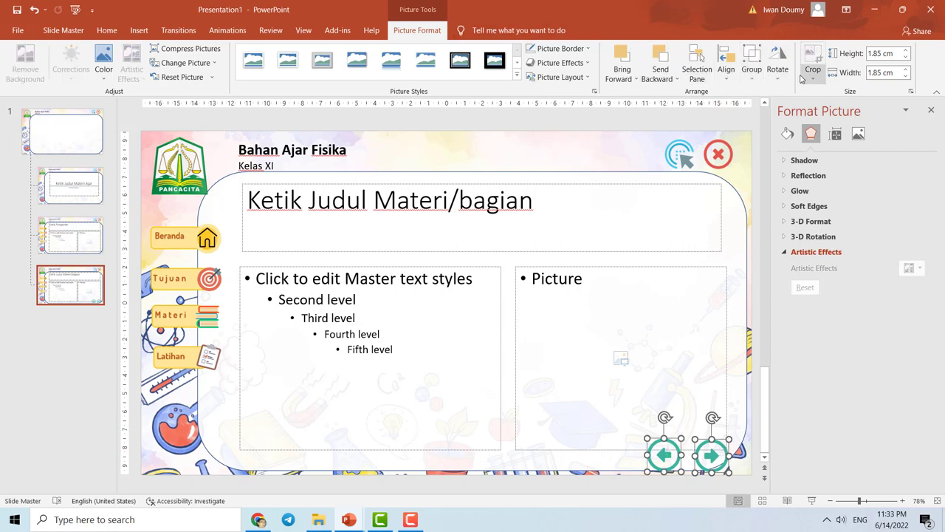
{"action": "left_click", "coordinate": [726, 70]}
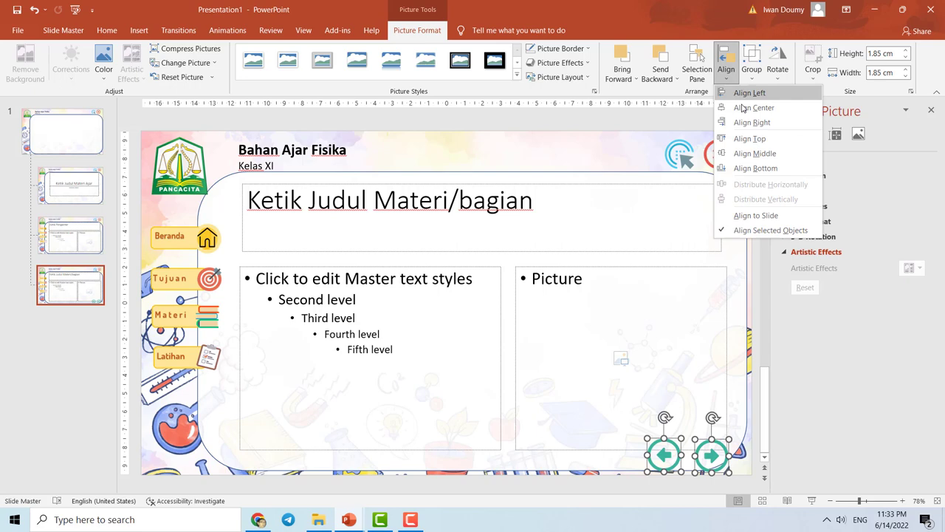
{"action": "left_click", "coordinate": [740, 155]}
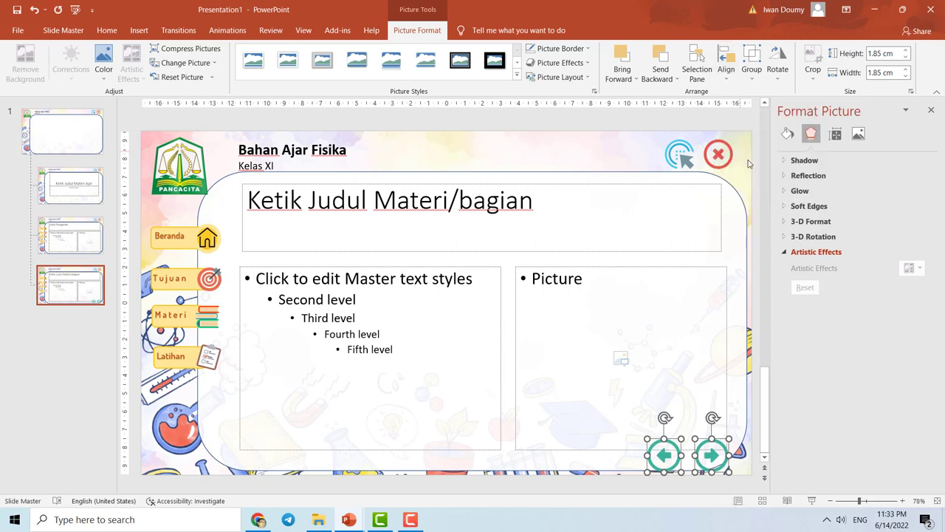
{"action": "left_click", "coordinate": [715, 330]}
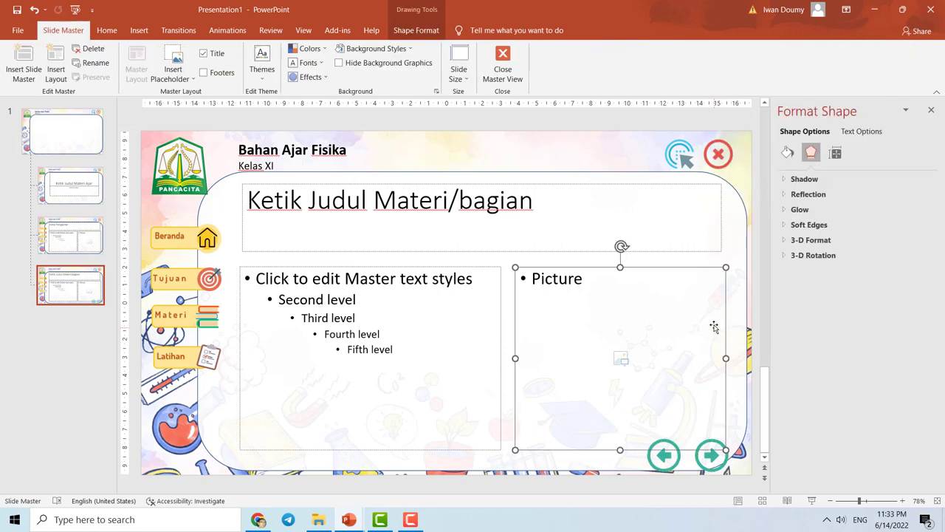
{"action": "left_click", "coordinate": [713, 464]}
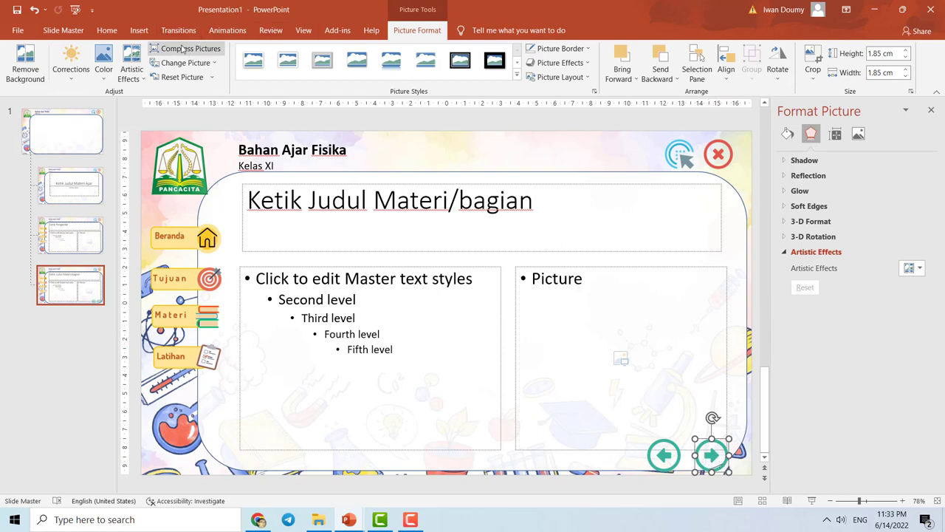
Link the right arrow to Next Slide.
{"action": "left_click", "coordinate": [139, 30]}
{"action": "left_click", "coordinate": [363, 63]}
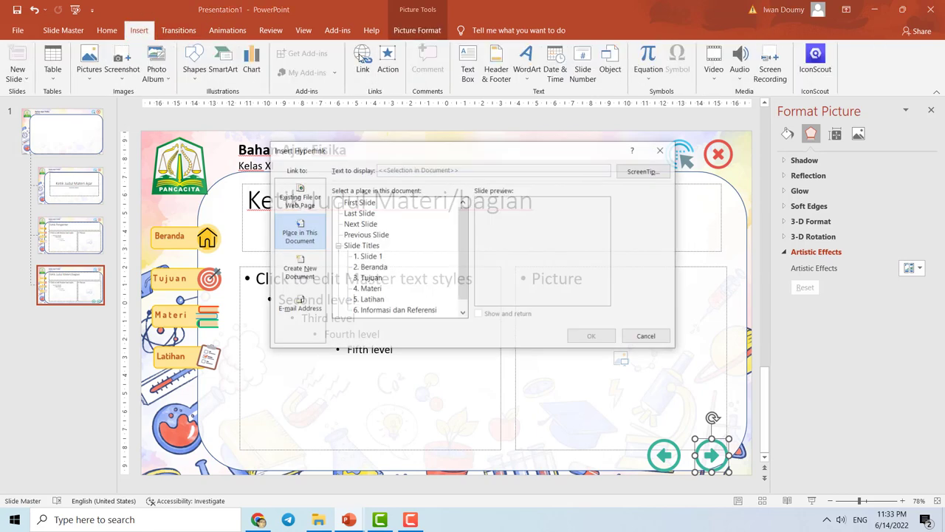
{"action": "left_click", "coordinate": [367, 224]}
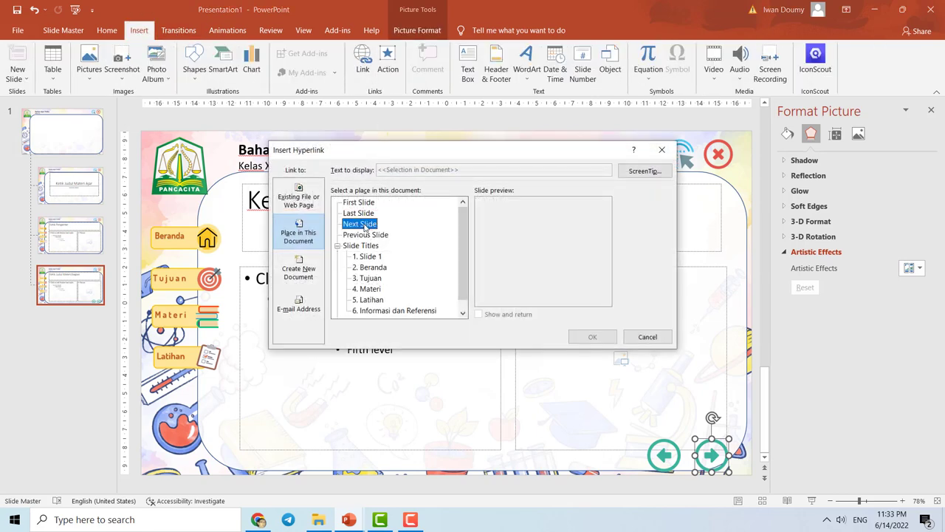
{"action": "left_click", "coordinate": [605, 337]}
Link the left arrow to Previous Slide.
{"action": "left_click", "coordinate": [668, 456]}
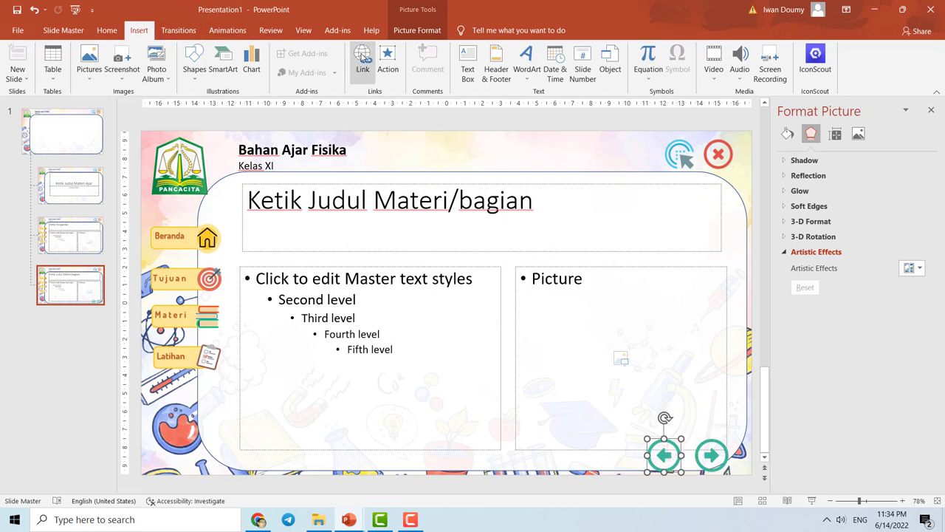
{"action": "left_click", "coordinate": [363, 59]}
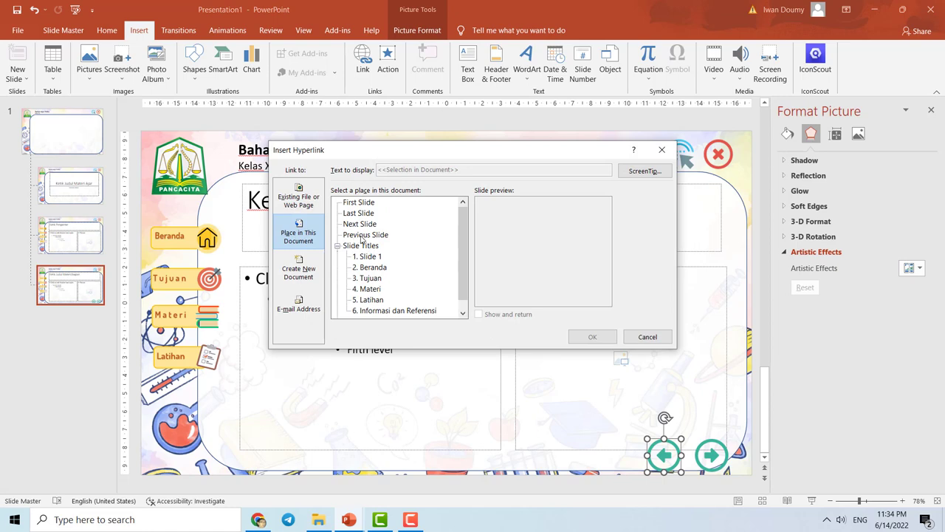
{"action": "left_click", "coordinate": [363, 235]}
{"action": "left_click", "coordinate": [590, 337]}
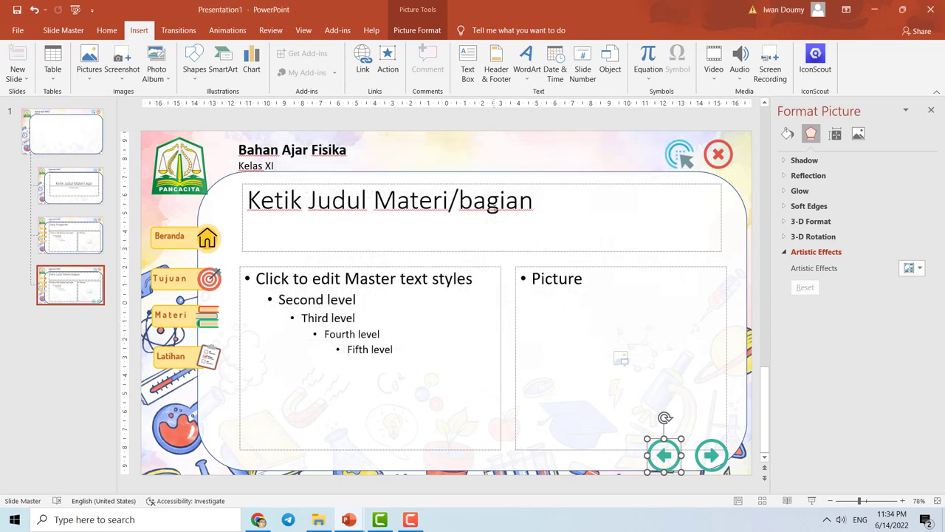
{"action": "left_click", "coordinate": [74, 290]}
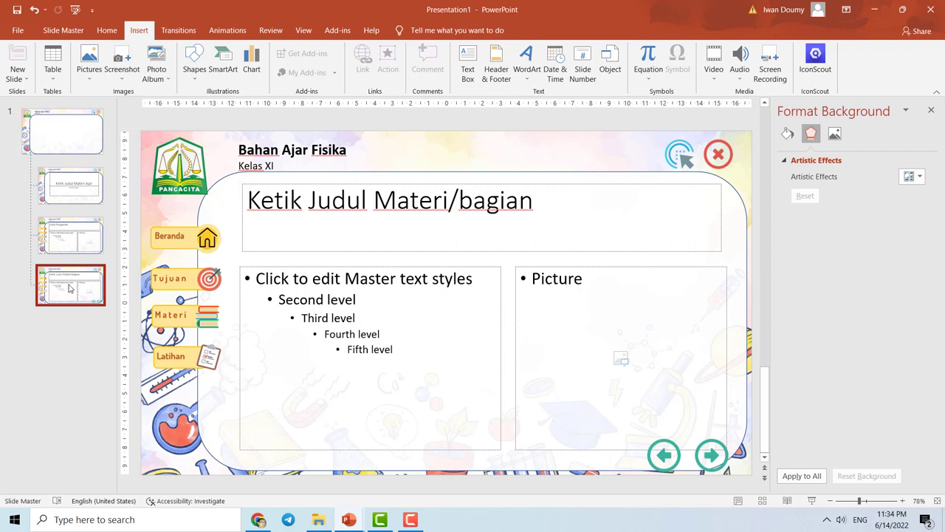
Duplicate the Bagian Materi layout and rename the copy 'Latihan'.
{"action": "right_click", "coordinate": [70, 288]}
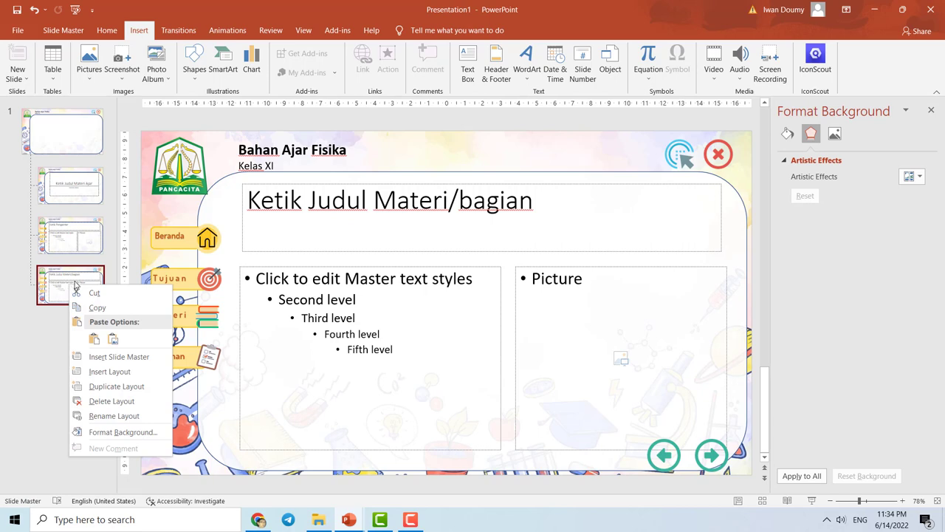
{"action": "left_click", "coordinate": [117, 386]}
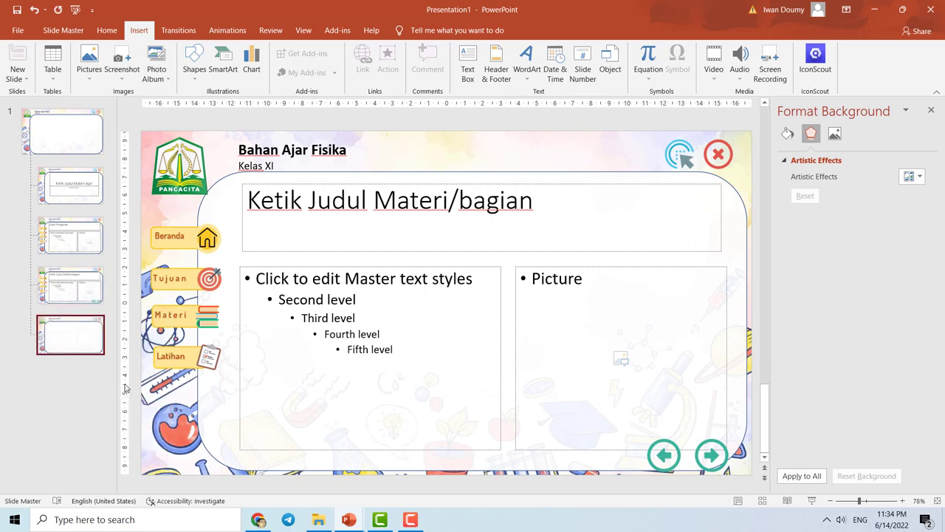
{"action": "right_click", "coordinate": [70, 337]}
{"action": "left_click", "coordinate": [112, 297]}
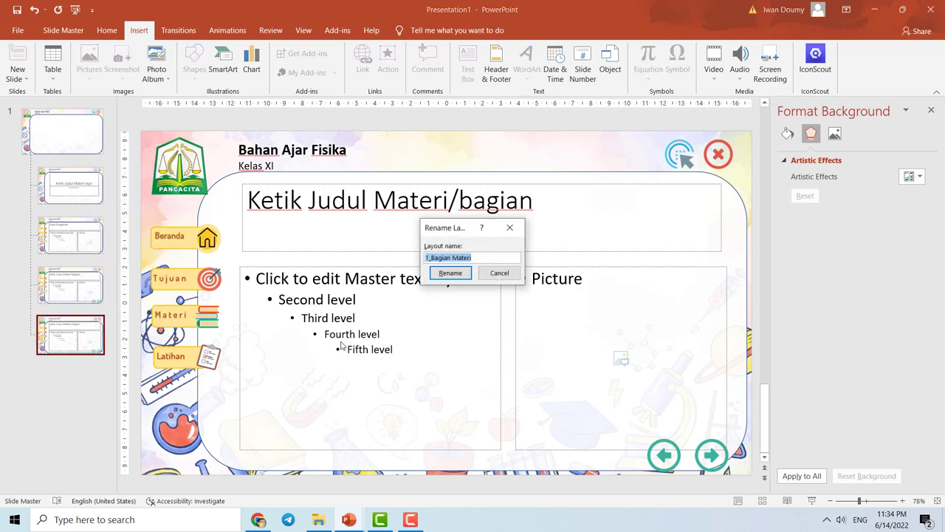
{"action": "type", "text": "La"}
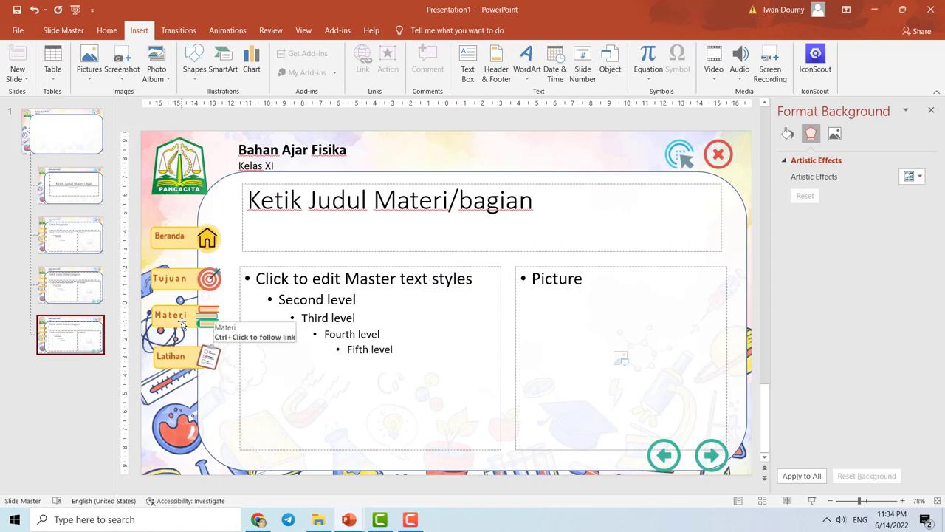
Delete the Tujuan, Materi and Latihan buttons from the Latihan layout, keeping Beranda.
{"action": "left_click", "coordinate": [189, 284]}
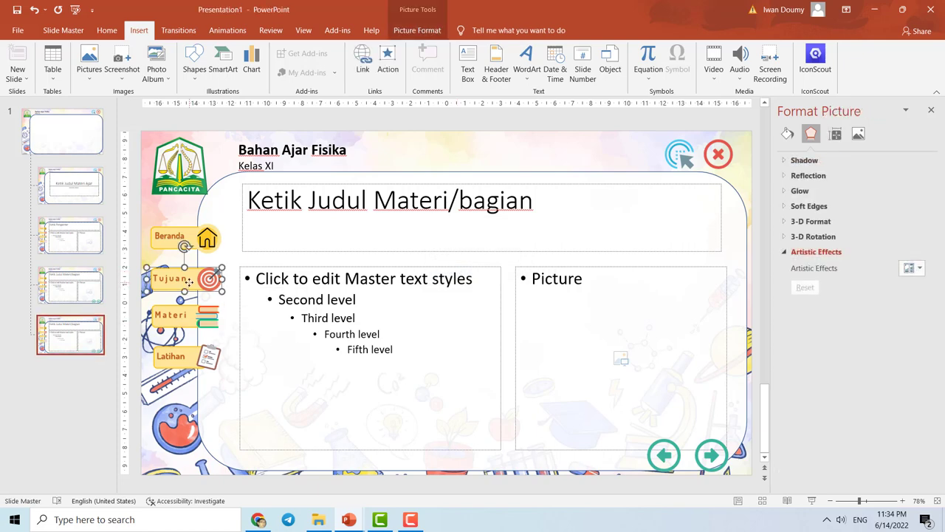
{"action": "key", "text": "Delete"}
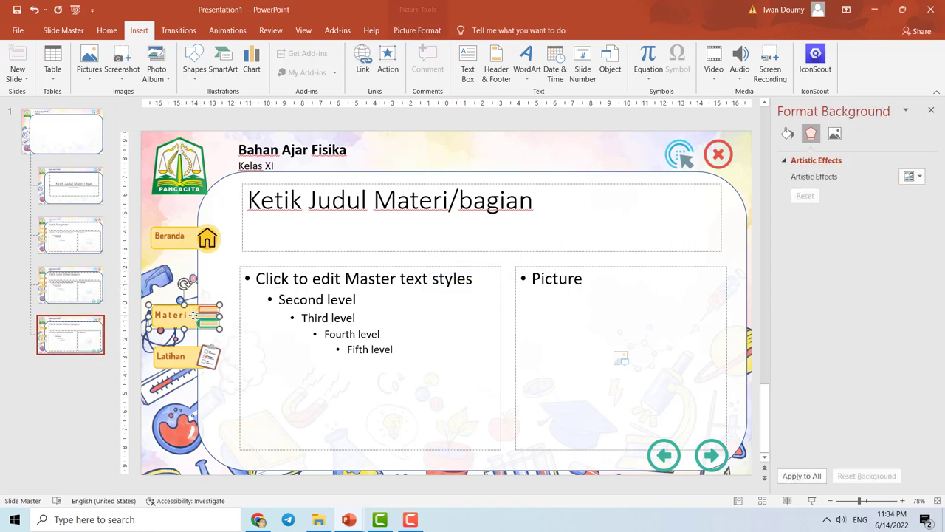
{"action": "left_click", "coordinate": [203, 314]}
{"action": "key", "text": "Delete"}
{"action": "left_click", "coordinate": [214, 359]}
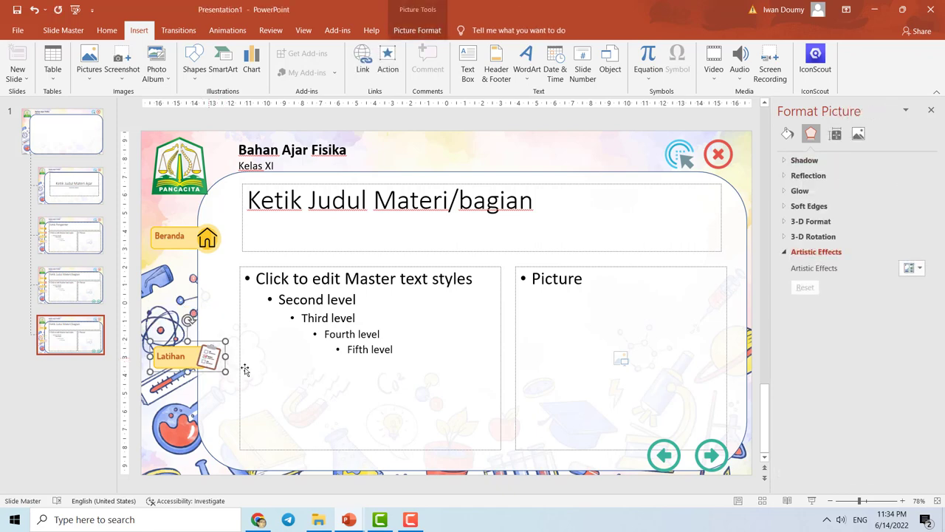
{"action": "key", "text": "Delete"}
{"action": "left_click", "coordinate": [196, 243]}
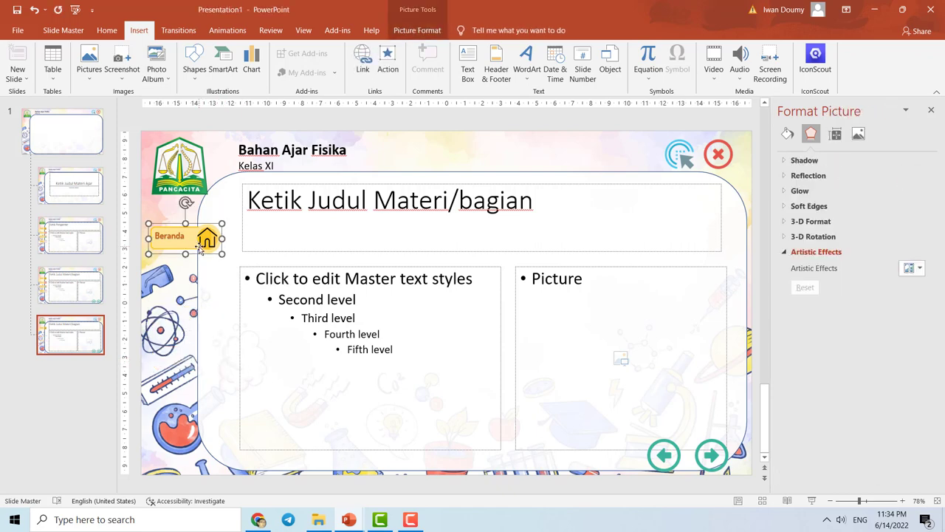
{"action": "left_click", "coordinate": [312, 270]}
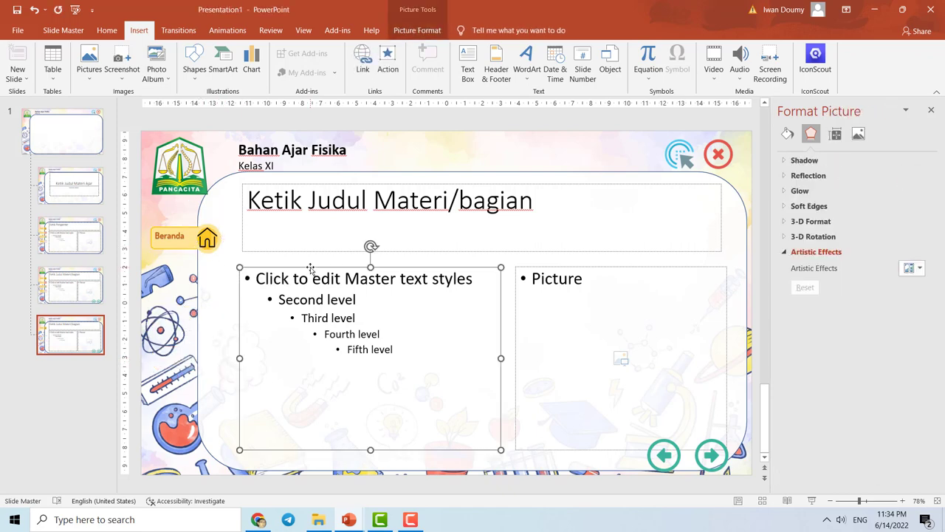
{"action": "left_click", "coordinate": [543, 201]}
Replace the Latihan layout's title sample text with 'Ketik Judul Latihan'.
{"action": "left_click_drag", "start_coordinate": [543, 201], "coordinate": [243, 210]}
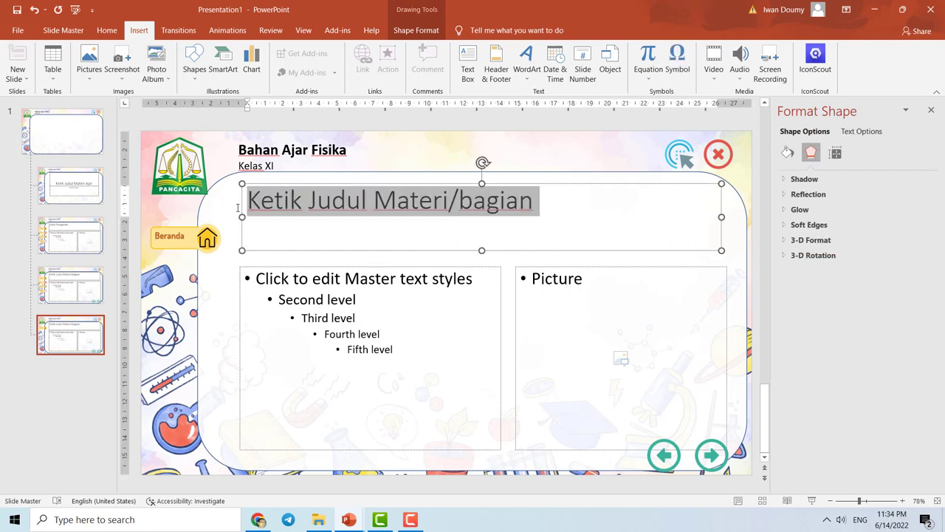
{"action": "type", "text": "La"}
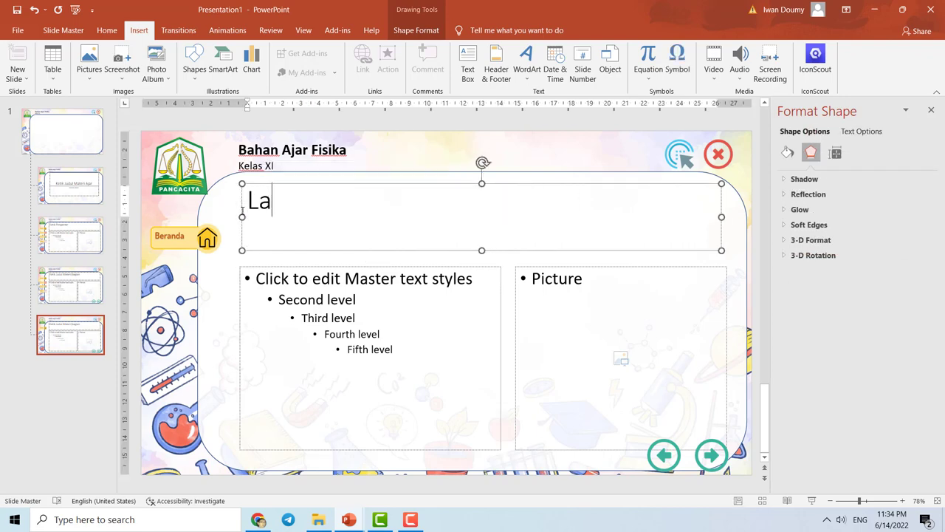
{"action": "key", "text": "BackSpace"}
{"action": "key", "text": "BackSpace"}
{"action": "type", "text": "Ket"}
{"action": "type", "text": "iha"}
{"action": "key", "text": "BackSpace"}
{"action": "key", "text": "BackSpace"}
{"action": "key", "text": "BackSpace"}
{"action": "key", "text": "BackSpace"}
{"action": "key", "text": "BackSpace"}
{"action": "type", "text": "L"}
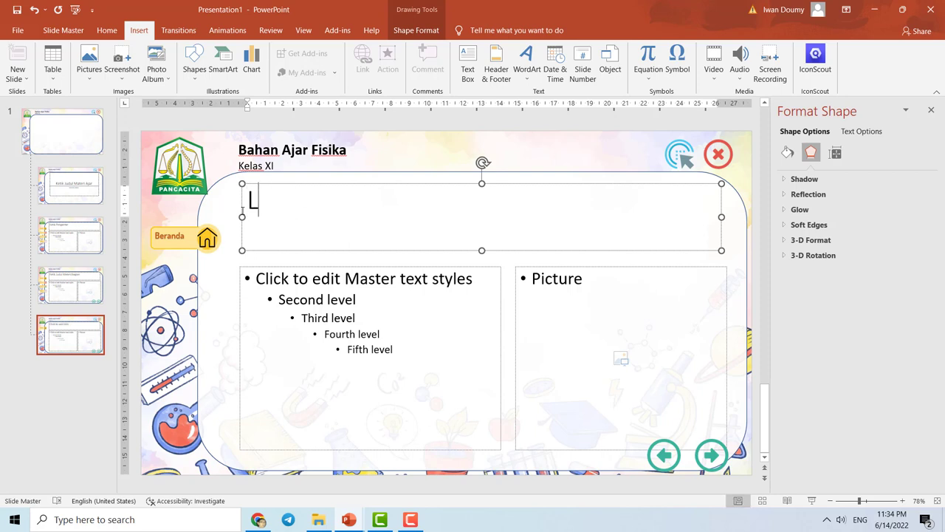
{"action": "type", "text": "atihan"}
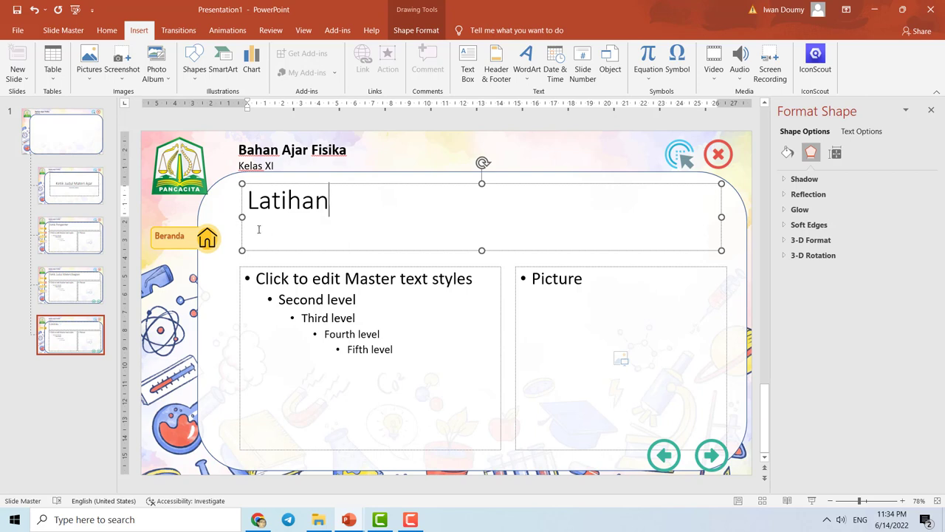
{"action": "left_click", "coordinate": [277, 288]}
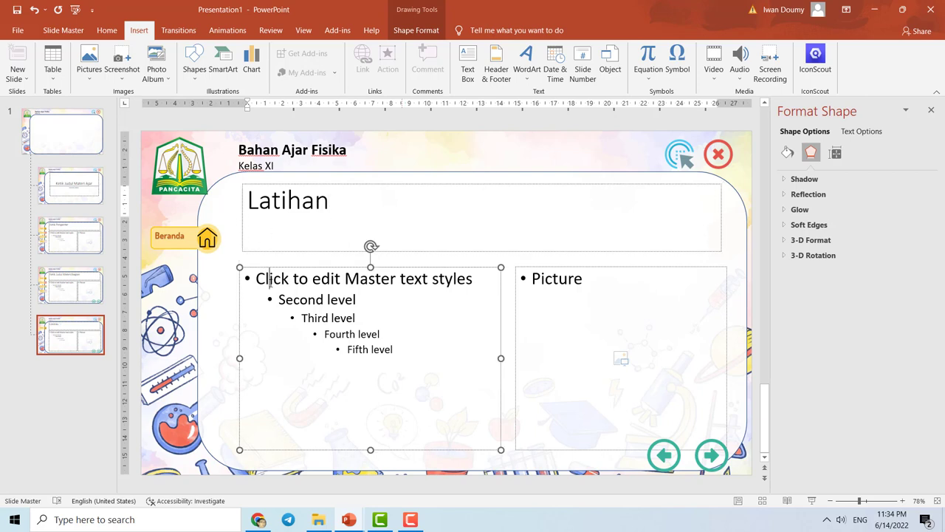
{"action": "left_click", "coordinate": [253, 223]}
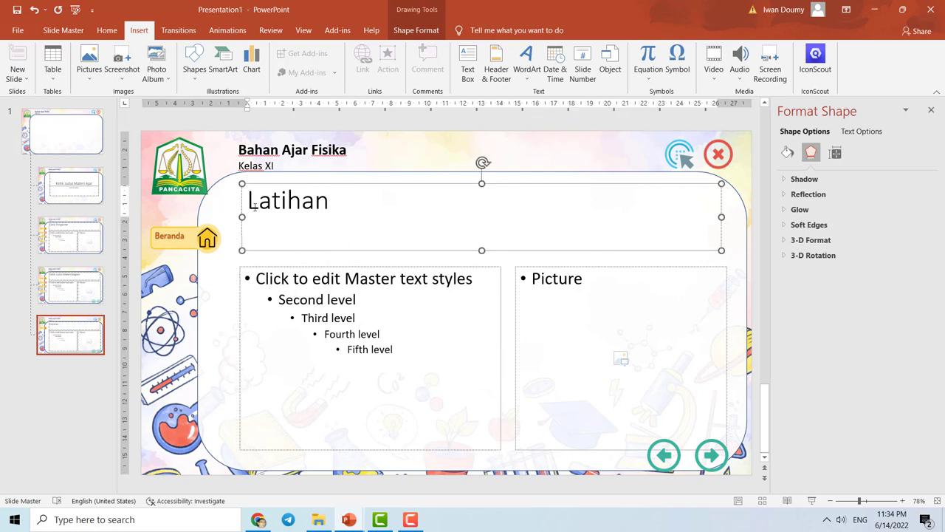
{"action": "type", "text": "Ketik Judu"}
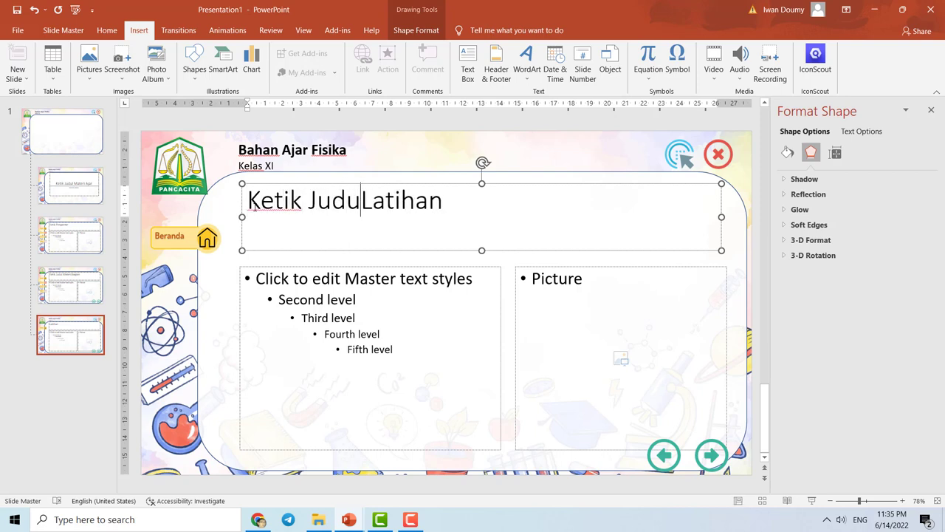
{"action": "type", "text": "l"}
Turn off bullets in the left content placeholder and make its text read 'Ketik Soal'.
{"action": "left_click", "coordinate": [286, 297]}
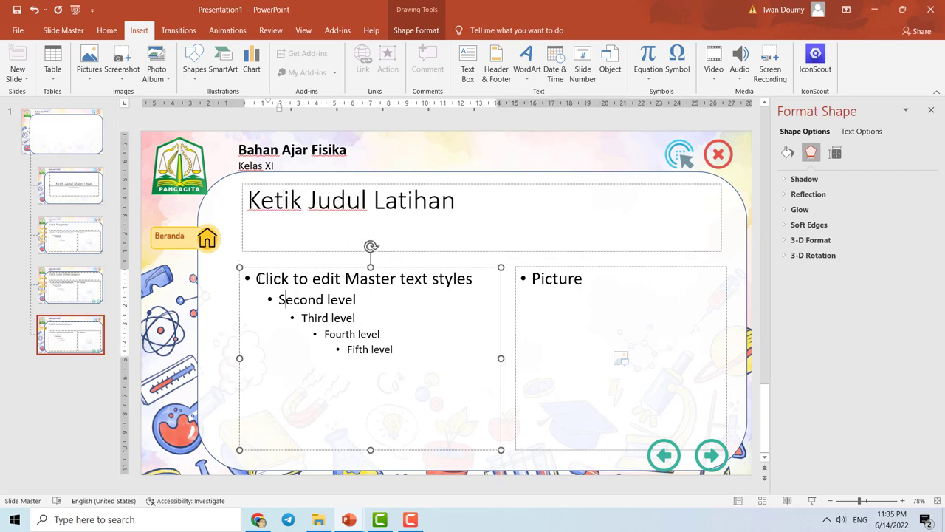
{"action": "left_click", "coordinate": [255, 278]}
{"action": "left_click_drag", "start_coordinate": [255, 279], "coordinate": [295, 278]}
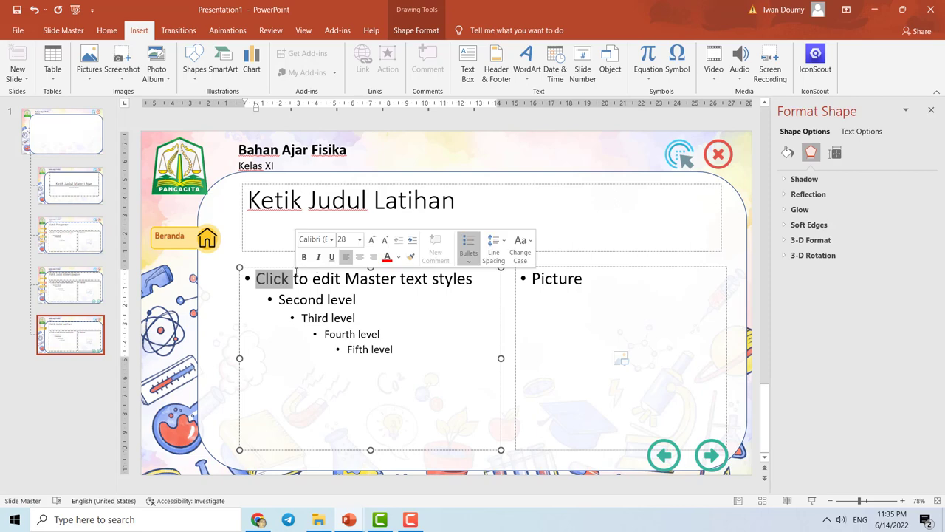
{"action": "left_click", "coordinate": [287, 270]}
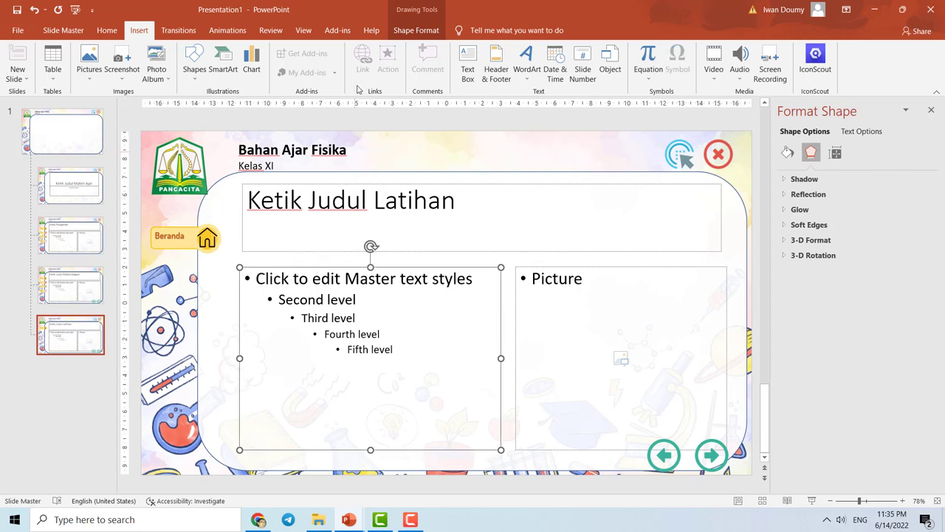
{"action": "left_click", "coordinate": [107, 32]}
{"action": "left_click", "coordinate": [347, 53]}
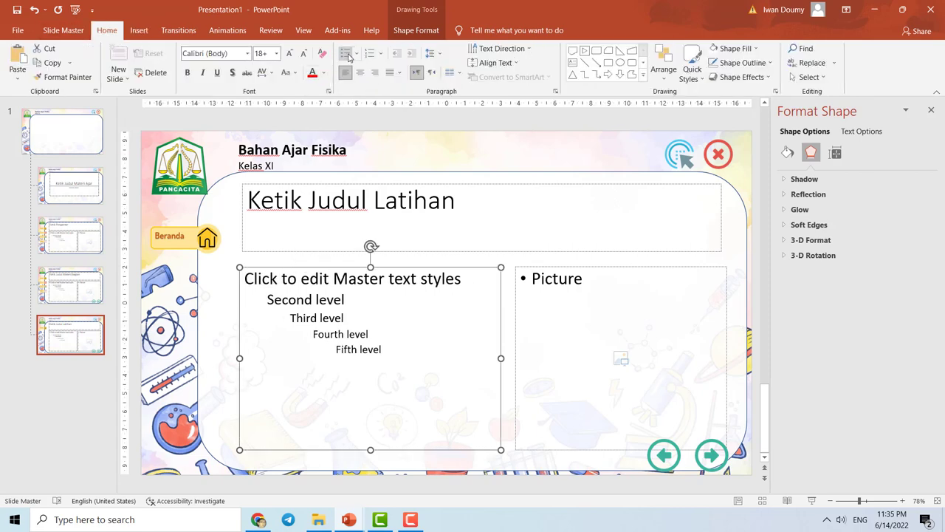
{"action": "left_click", "coordinate": [285, 279]}
{"action": "key", "text": "ctrl+a"}
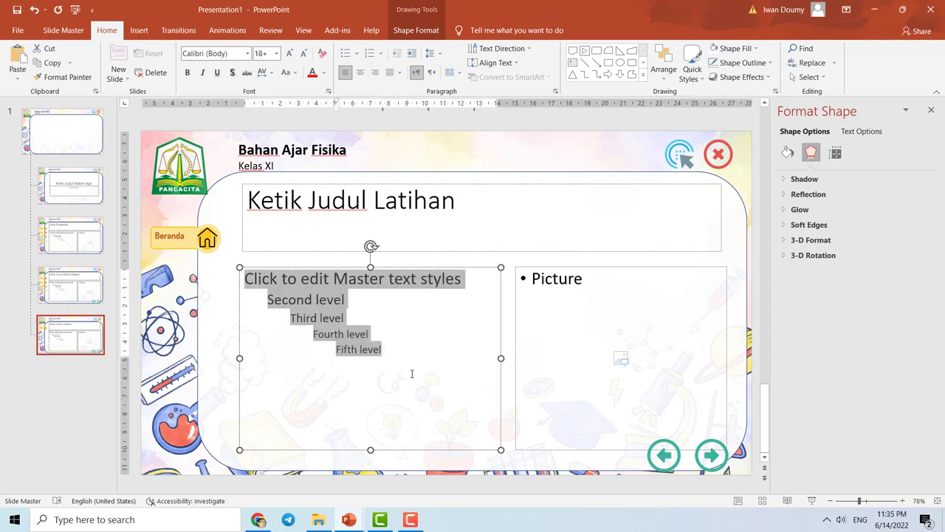
{"action": "type", "text": "Ketik"}
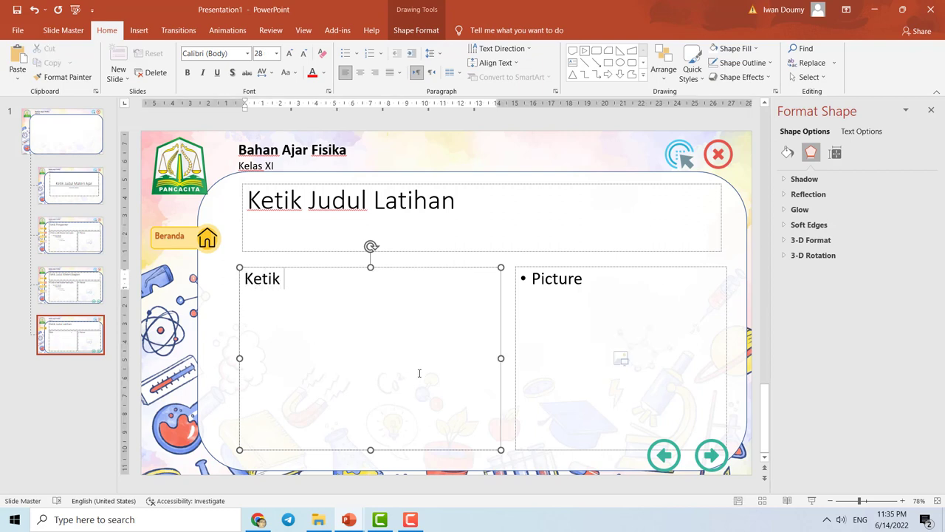
{"action": "type", "text": " Soal"}
Delete the Picture placeholder from the Latihan layout.
{"action": "left_click", "coordinate": [581, 278]}
{"action": "left_click", "coordinate": [583, 269]}
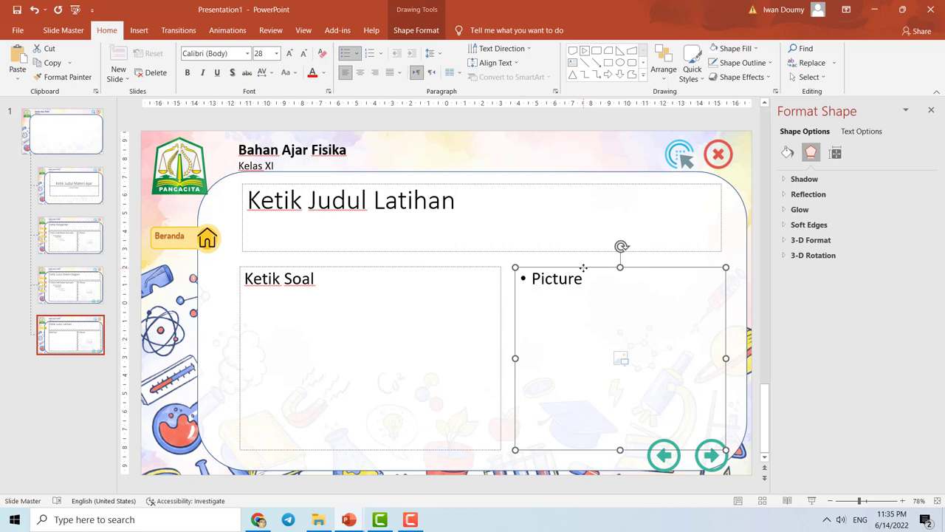
{"action": "key", "text": "Delete"}
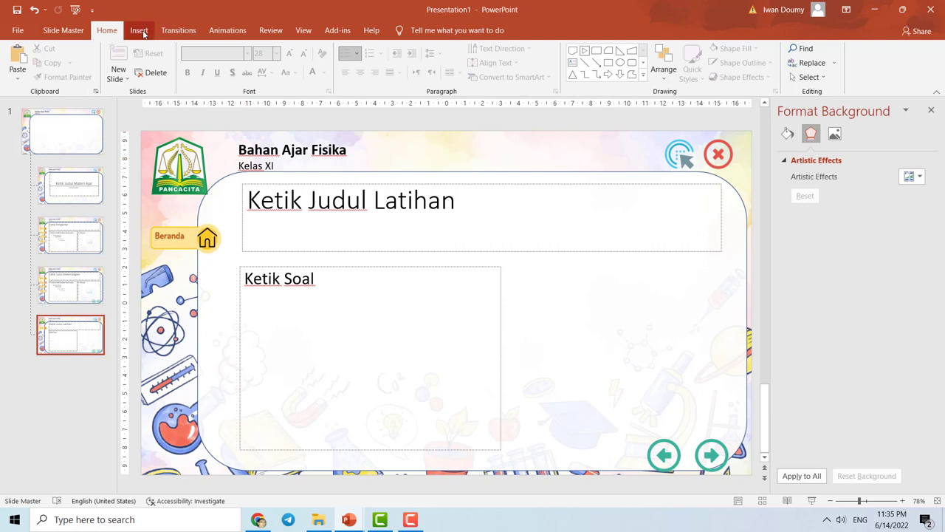
Insert a Content placeholder drawn in the right half of the Latihan layout.
{"action": "left_click", "coordinate": [64, 37]}
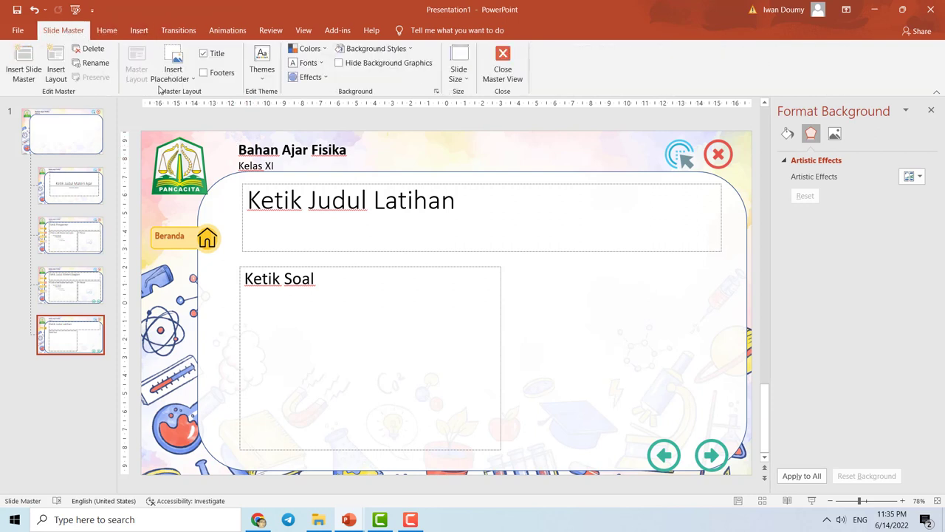
{"action": "left_click", "coordinate": [192, 79]}
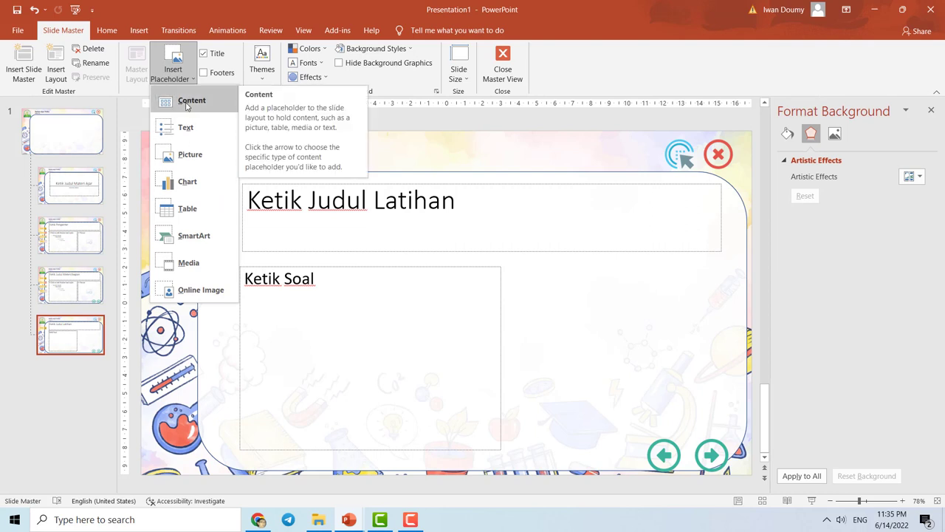
{"action": "left_click", "coordinate": [186, 106]}
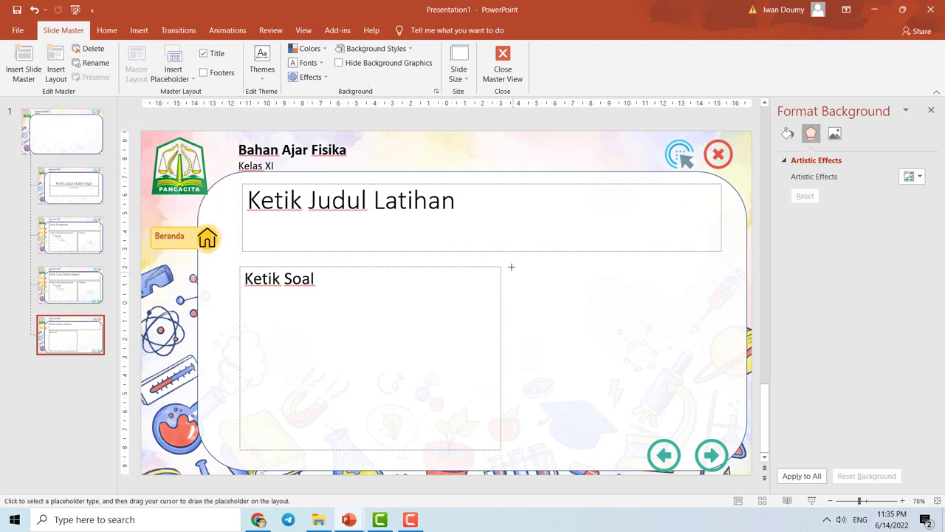
{"action": "left_click_drag", "start_coordinate": [510, 280], "coordinate": [718, 437]}
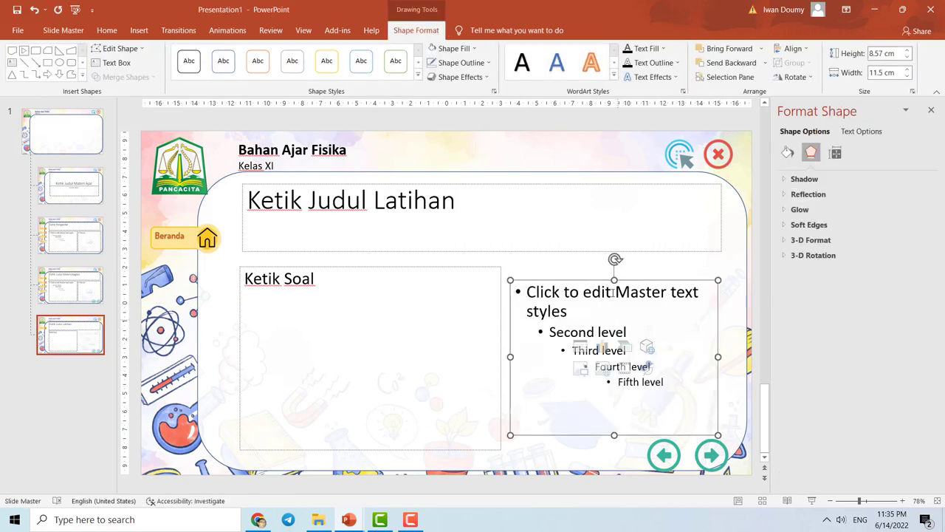
Remove the new placeholder's bullets and change its first line to 'Ketik Pembahasan'.
{"action": "left_click", "coordinate": [628, 287]}
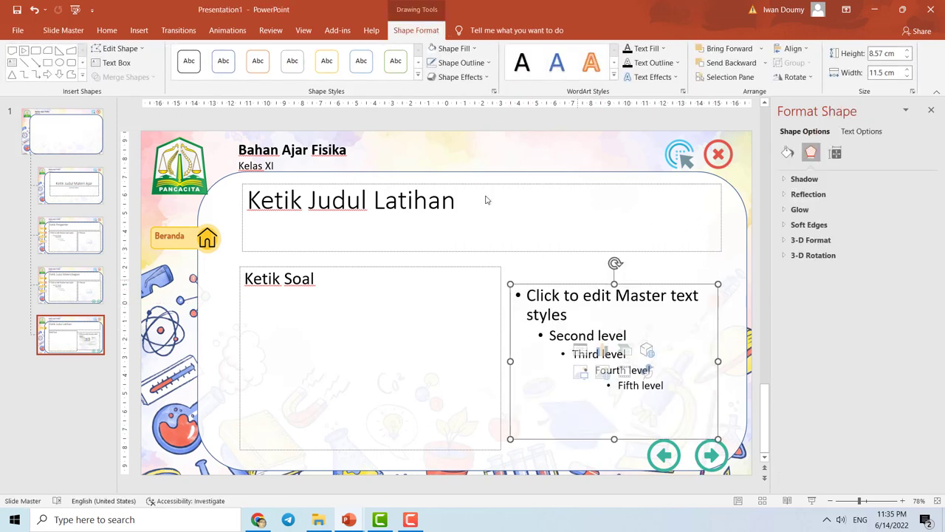
{"action": "left_click", "coordinate": [106, 30]}
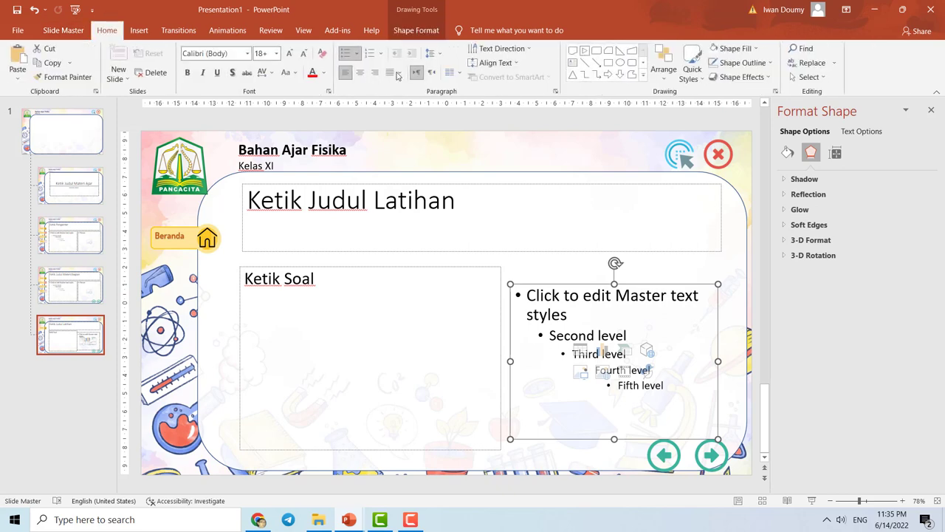
{"action": "left_click", "coordinate": [343, 53]}
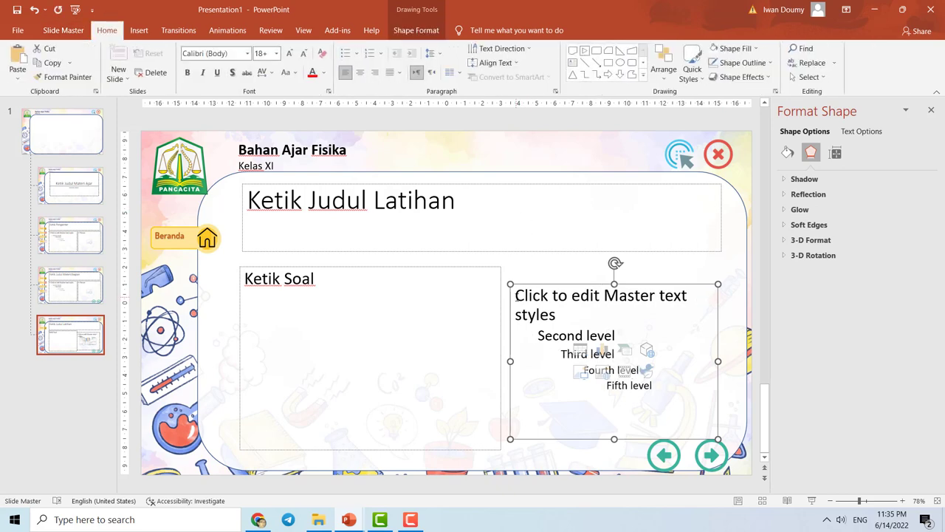
{"action": "left_click_drag", "start_coordinate": [517, 296], "coordinate": [580, 318]}
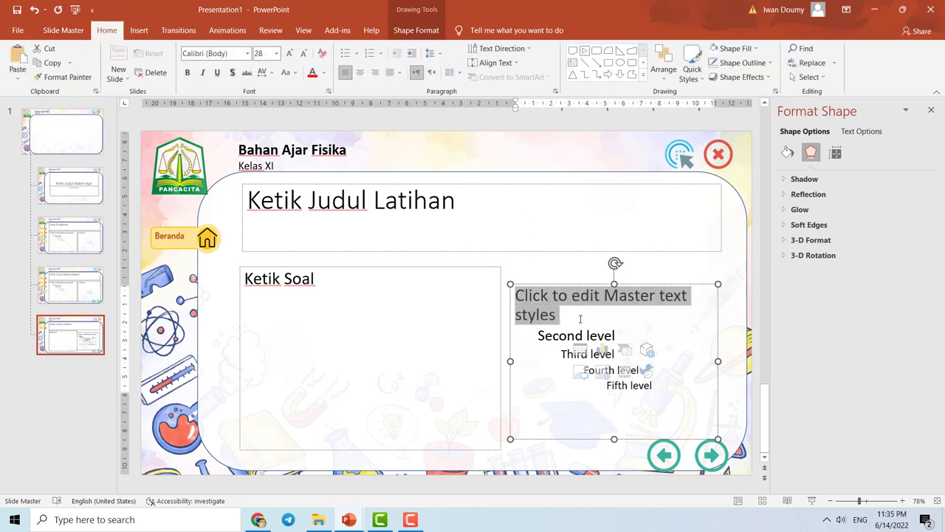
{"action": "type", "text": "Ketik"}
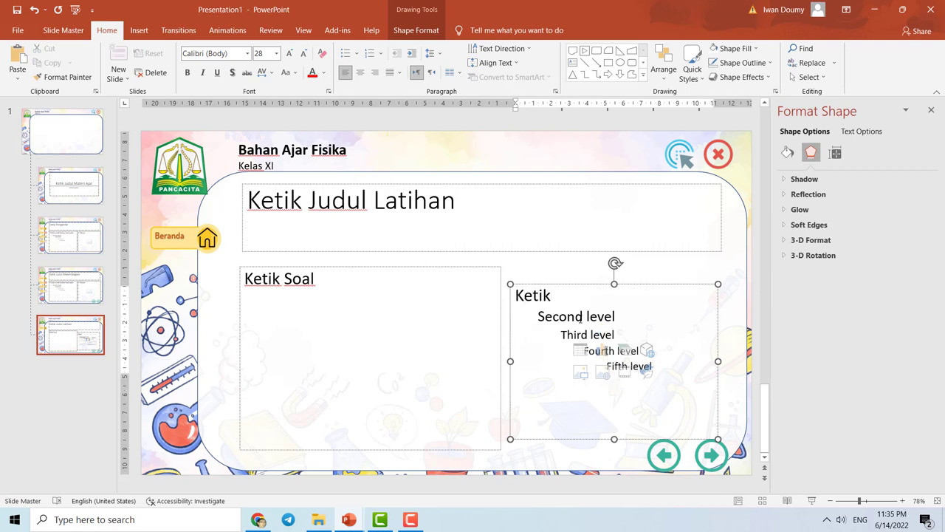
{"action": "type", "text": " Pembahsan"}
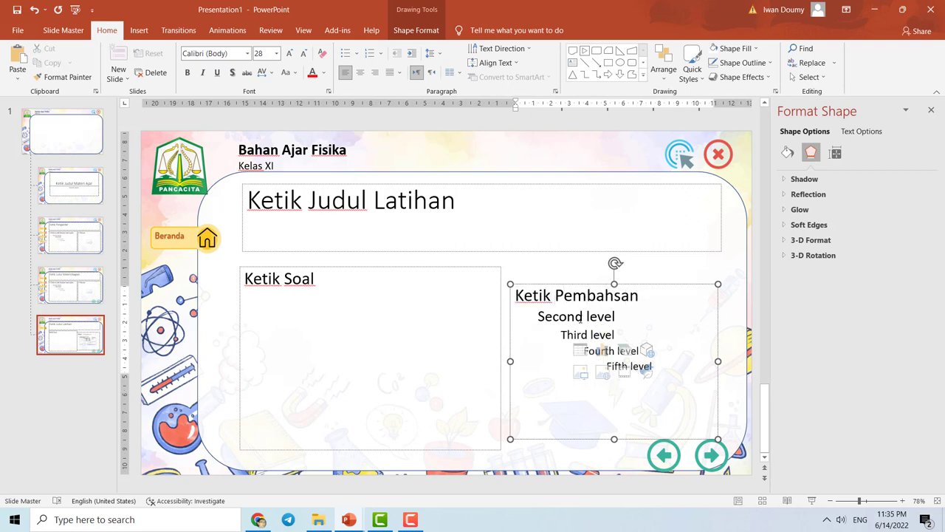
{"action": "key", "text": "BackSpace"}
{"action": "key", "text": "BackSpace"}
{"action": "key", "text": "BackSpace"}
{"action": "type", "text": "as"}
{"action": "type", "text": "an"}
Narrow the Ketik Soal box from the right and widen Ketik Pembahasan leftward.
{"action": "left_click", "coordinate": [688, 287]}
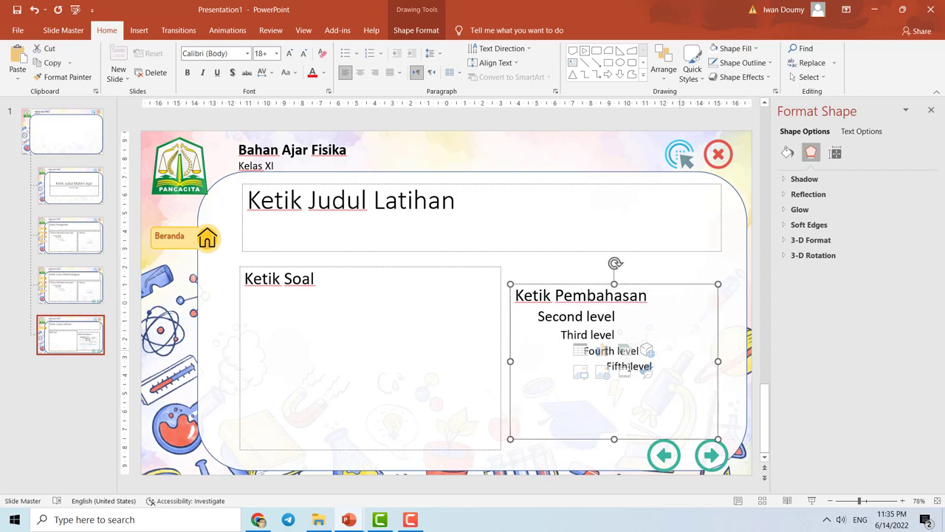
{"action": "left_click", "coordinate": [500, 352]}
{"action": "left_click", "coordinate": [502, 357]}
{"action": "left_click_drag", "start_coordinate": [501, 357], "coordinate": [469, 361]}
{"action": "left_click", "coordinate": [508, 349]}
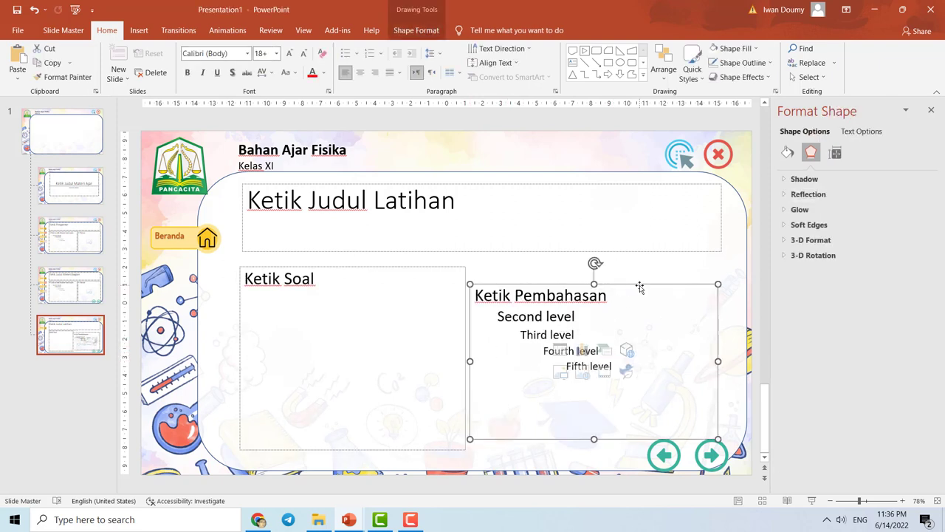
{"action": "left_click_drag", "start_coordinate": [639, 288], "coordinate": [639, 284]}
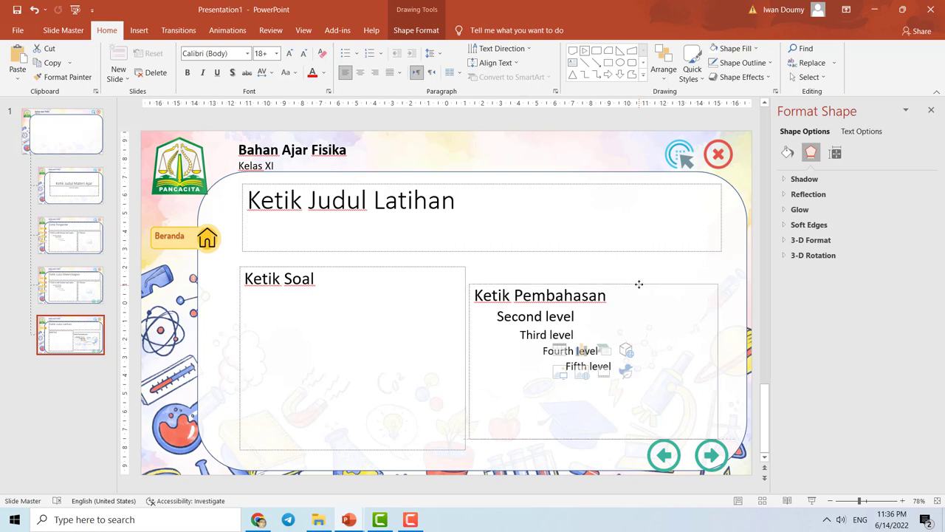
Raise the title box's bottom edge and extend the Ketik Soal box upward.
{"action": "left_click", "coordinate": [482, 252]}
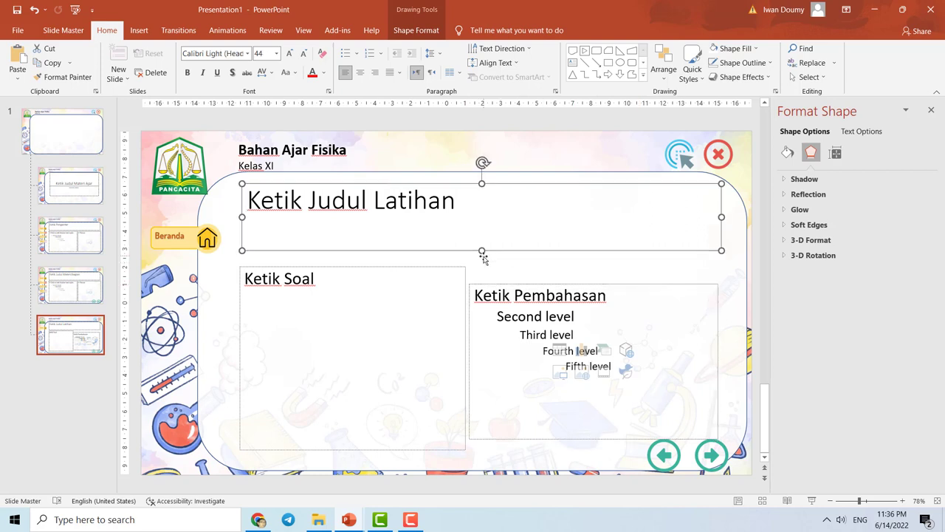
{"action": "left_click_drag", "start_coordinate": [481, 252], "coordinate": [477, 223]}
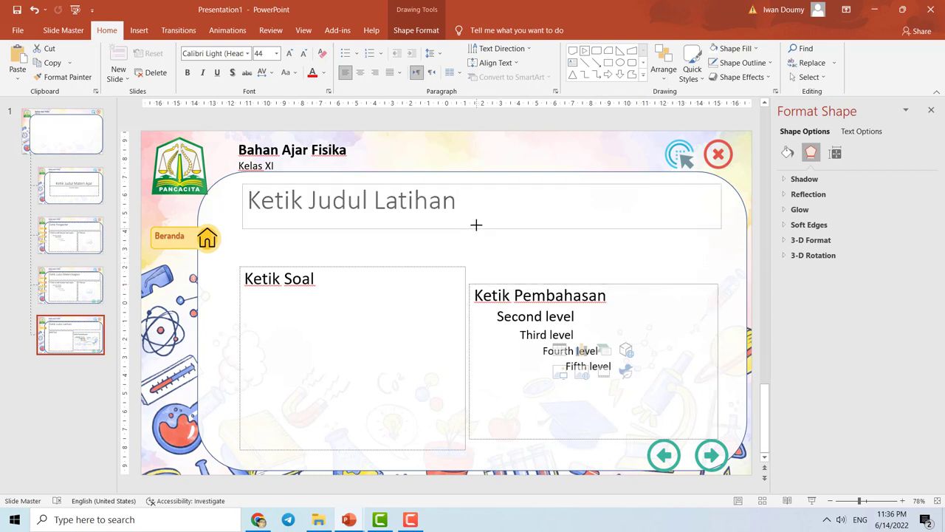
{"action": "left_click", "coordinate": [437, 269]}
{"action": "left_click_drag", "start_coordinate": [352, 268], "coordinate": [352, 241]}
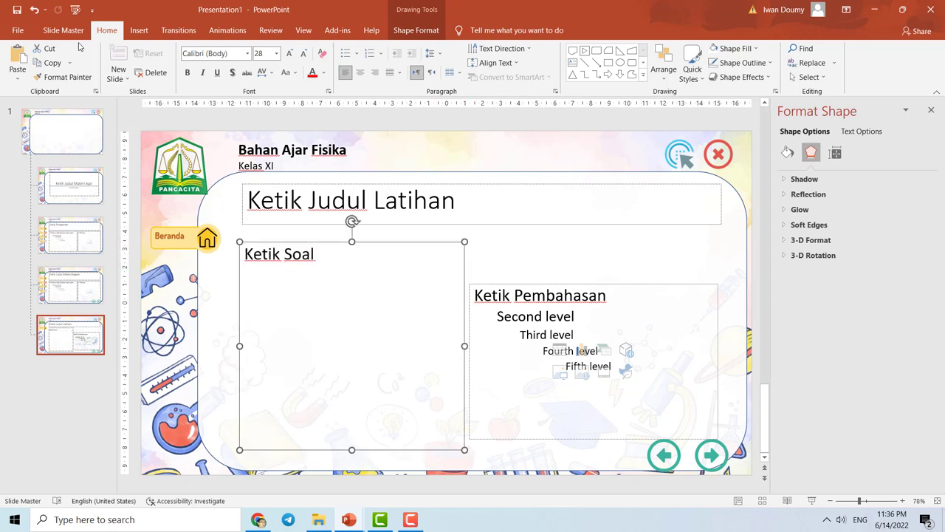
{"action": "left_click", "coordinate": [138, 30]}
Draw a rounded rectangle button labelled 'Lihat Pembahasan' above the Ketik Pembahasan box.
{"action": "left_click", "coordinate": [194, 74]}
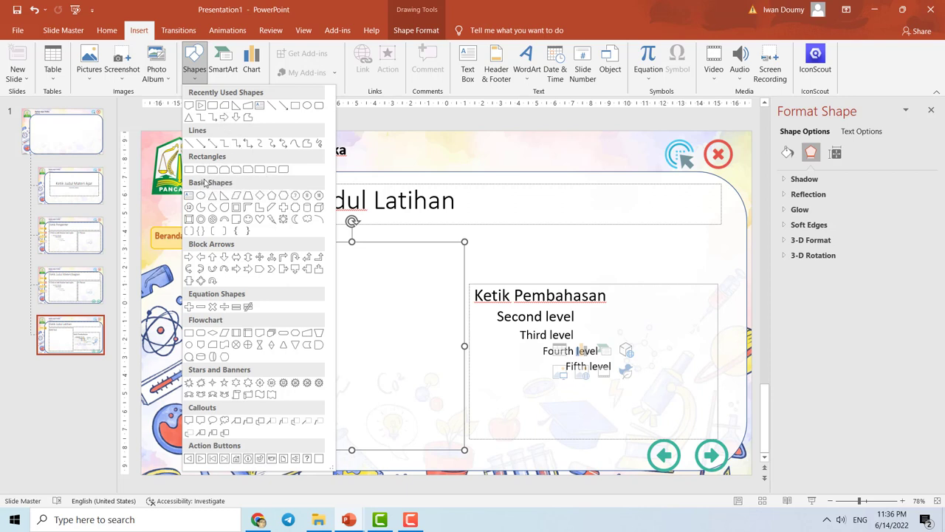
{"action": "left_click", "coordinate": [202, 170]}
{"action": "left_click_drag", "start_coordinate": [481, 238], "coordinate": [589, 269]}
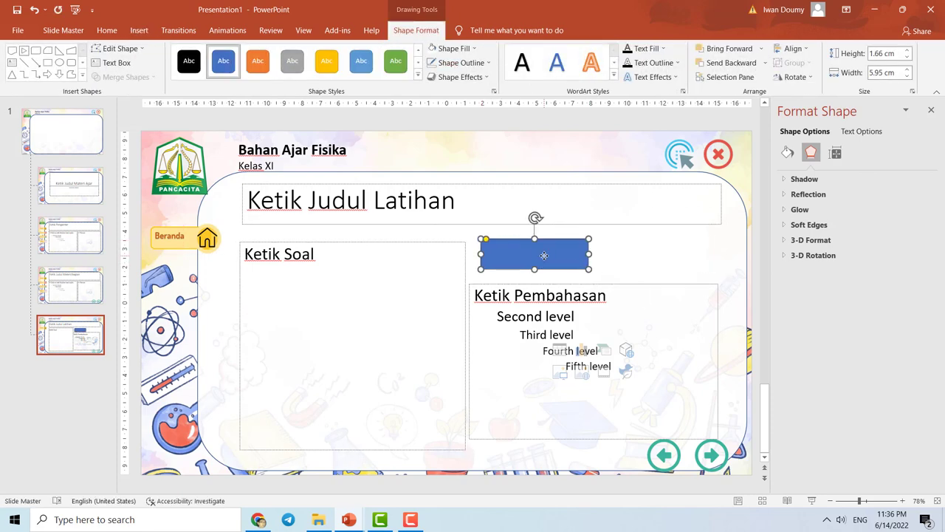
{"action": "type", "text": "L"}
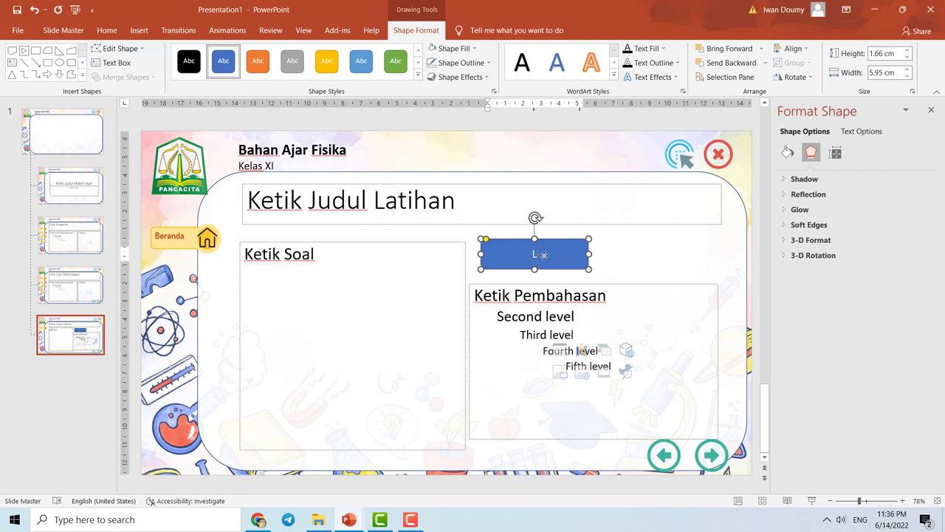
{"action": "type", "text": "ihPemba"}
{"action": "type", "text": "hasan"}
{"action": "key", "text": "BackSpace"}
{"action": "key", "text": "BackSpace"}
{"action": "key", "text": "BackSpace"}
{"action": "key", "text": "BackSpace"}
{"action": "key", "text": "BackSpace"}
{"action": "key", "text": "BackSpace"}
{"action": "type", "text": "Li"}
{"action": "type", "text": "hat"}
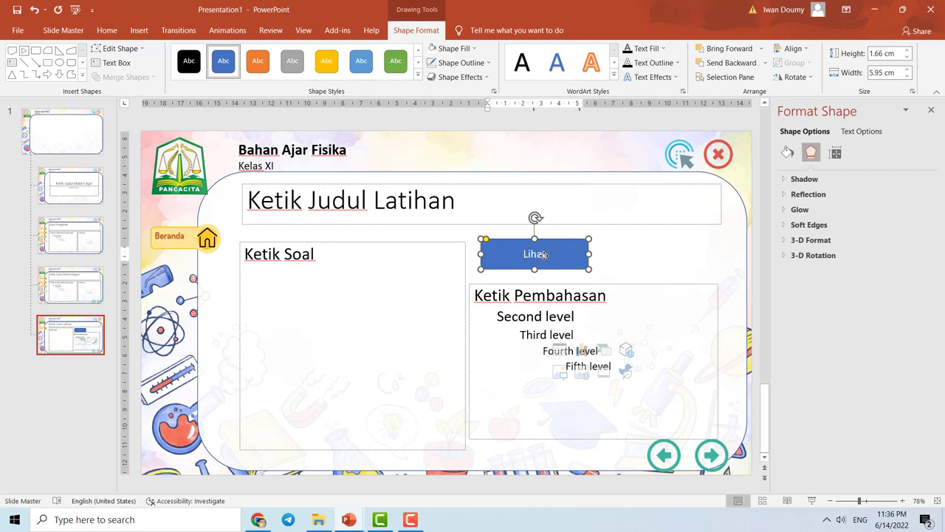
{"action": "type", "text": " Pembahasa"}
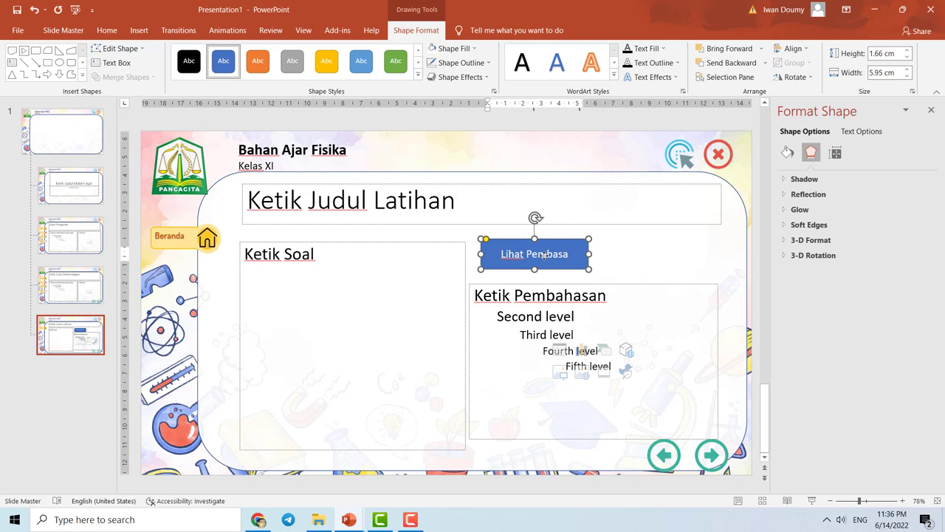
{"action": "type", "text": "n"}
{"action": "type", "text": "ha"}
Nudge the Lihat Pembahasan button left and move the Ketik Pembahasan box up toward it.
{"action": "left_click", "coordinate": [611, 253]}
{"action": "left_click", "coordinate": [575, 245]}
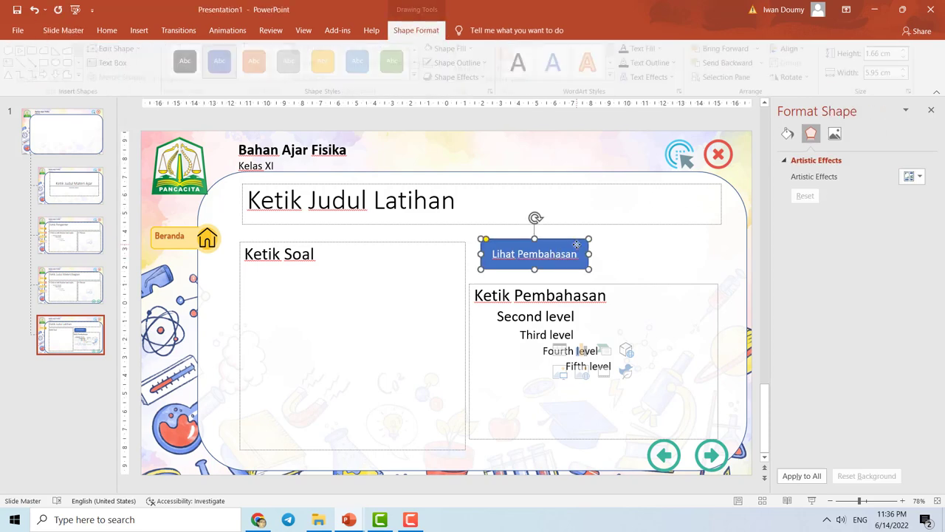
{"action": "left_click_drag", "start_coordinate": [575, 244], "coordinate": [570, 244]}
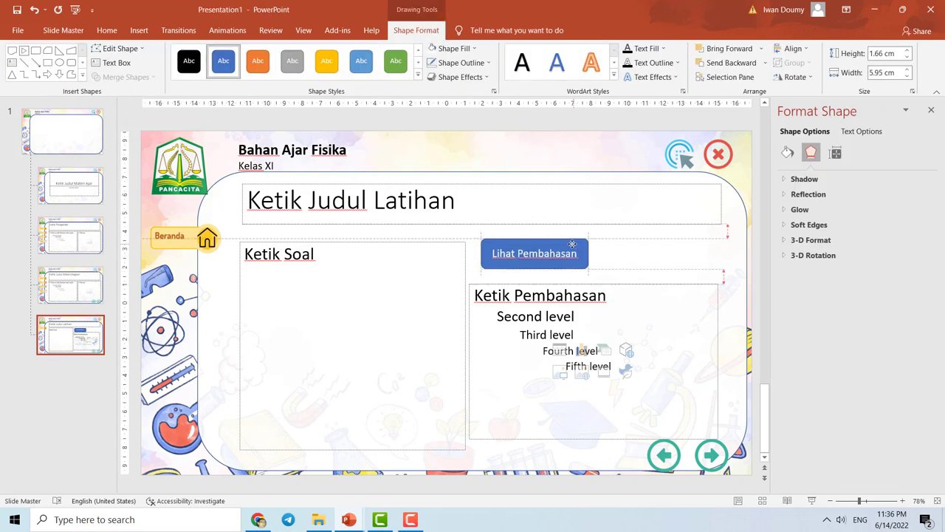
{"action": "left_click", "coordinate": [577, 283]}
{"action": "mouse_move", "coordinate": [589, 283]}
{"action": "left_mouse_down"}
{"action": "mouse_move", "coordinate": [590, 272]}
{"action": "mouse_move", "coordinate": [590, 282]}
{"action": "left_mouse_up"}
{"action": "left_click", "coordinate": [583, 254]}
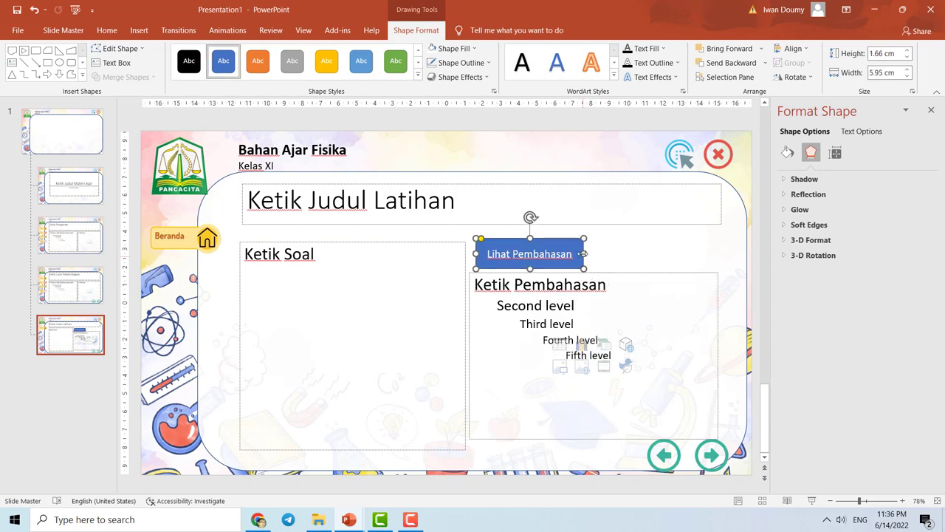
{"action": "left_click_drag", "start_coordinate": [575, 240], "coordinate": [568, 239]}
{"action": "left_click", "coordinate": [628, 248]}
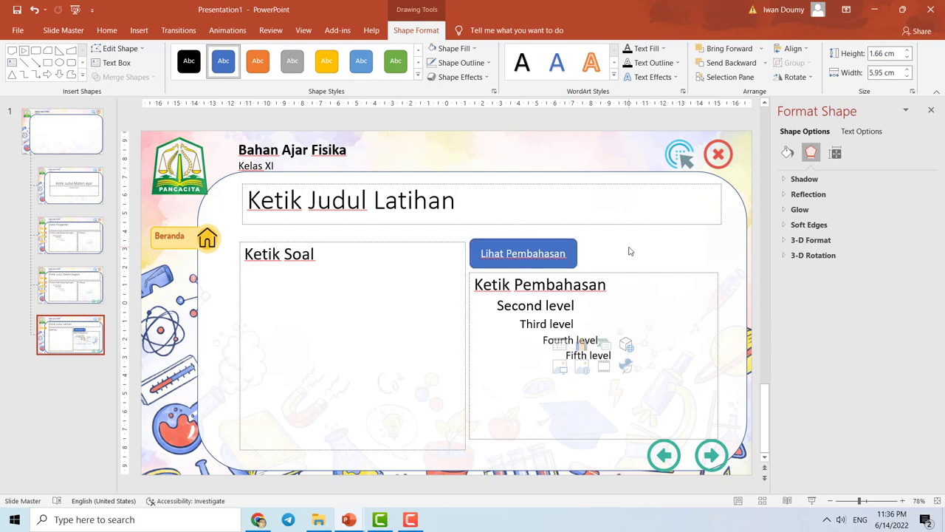
{"action": "left_click", "coordinate": [644, 275]}
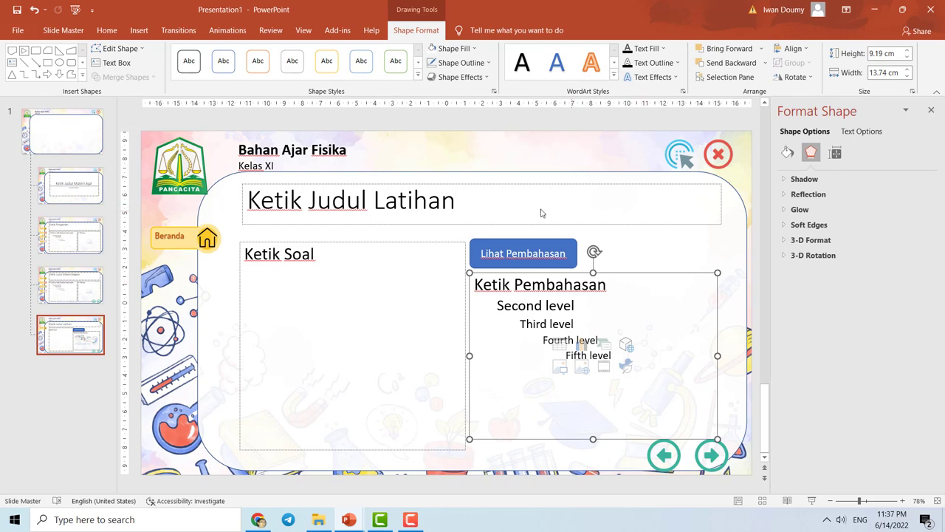
Give the Ketik Pembahasan placeholder a Wipe entrance animation from the top.
{"action": "left_click", "coordinate": [638, 263]}
{"action": "left_click", "coordinate": [640, 279]}
{"action": "left_click", "coordinate": [235, 32]}
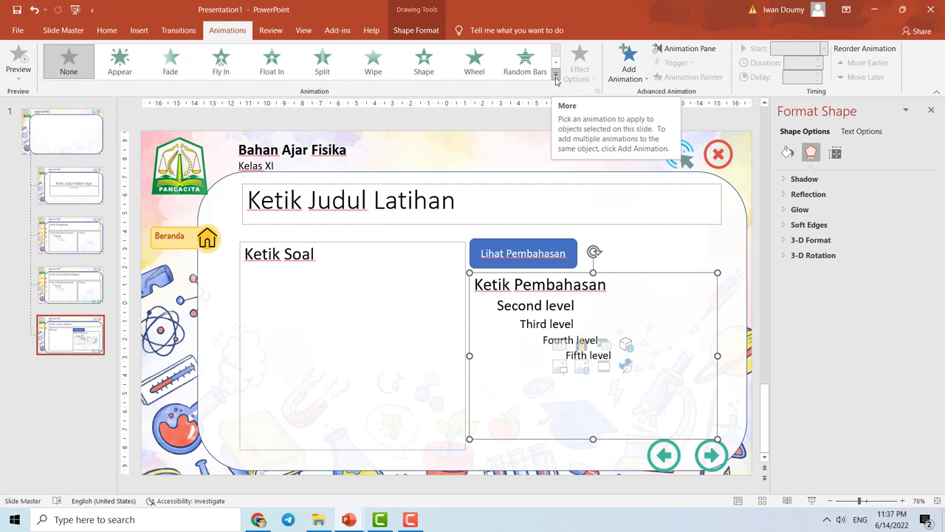
{"action": "left_click", "coordinate": [556, 79]}
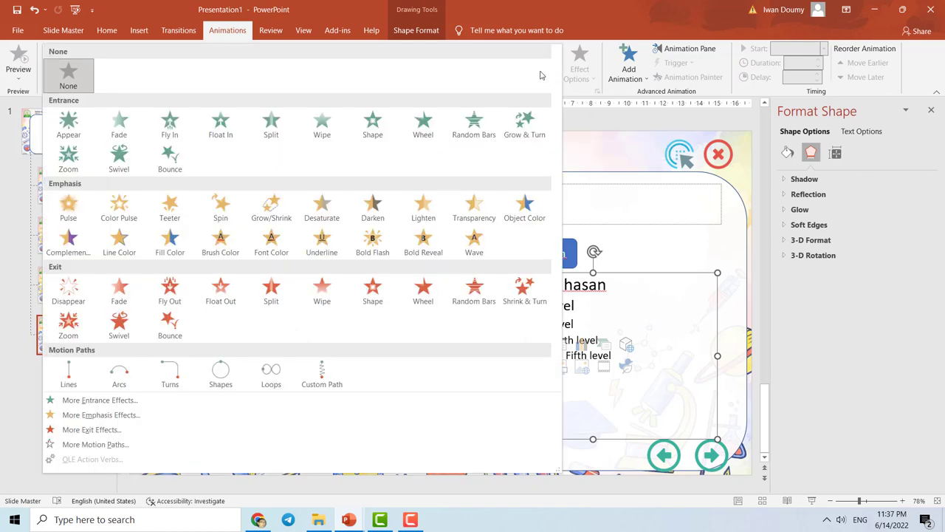
{"action": "left_click", "coordinate": [318, 130]}
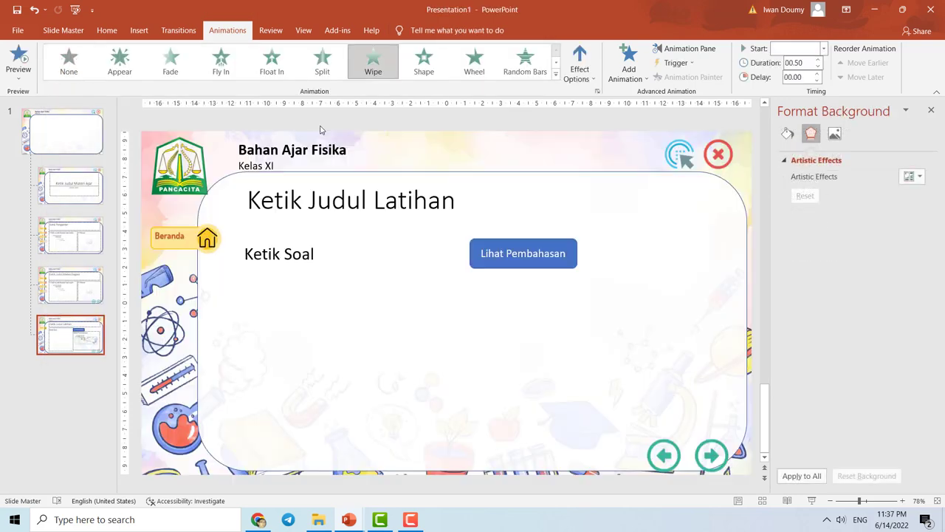
{"action": "left_click", "coordinate": [595, 84]}
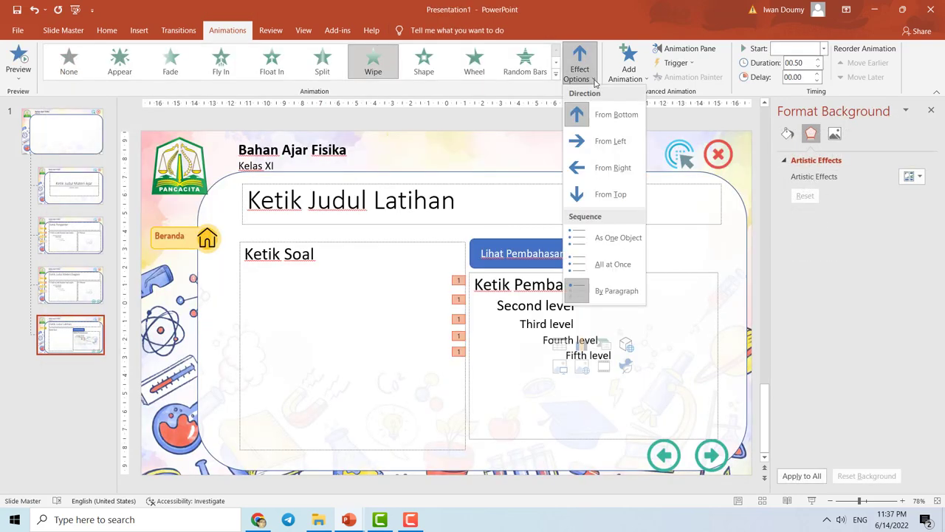
{"action": "left_click", "coordinate": [592, 198]}
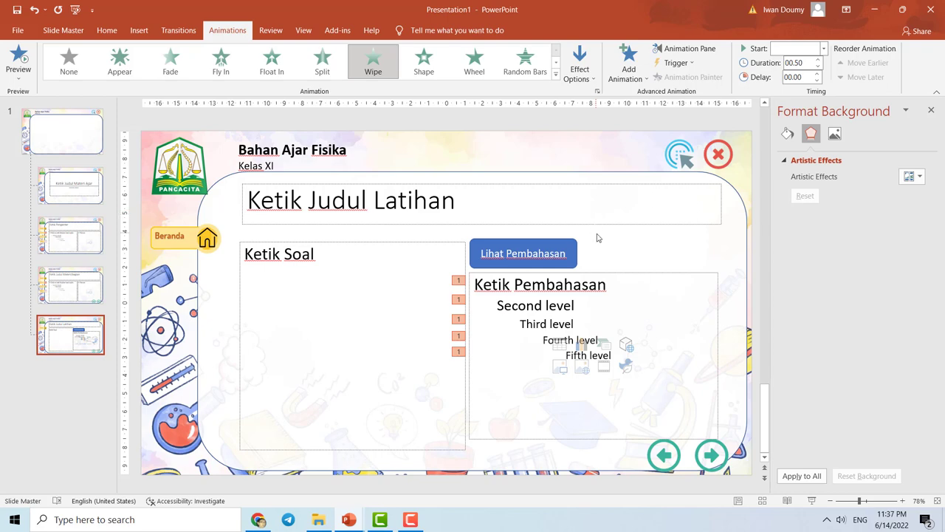
Set the Wipe to trigger on click of the Rectangle: Rounded Corners 6 button.
{"action": "left_click", "coordinate": [695, 68]}
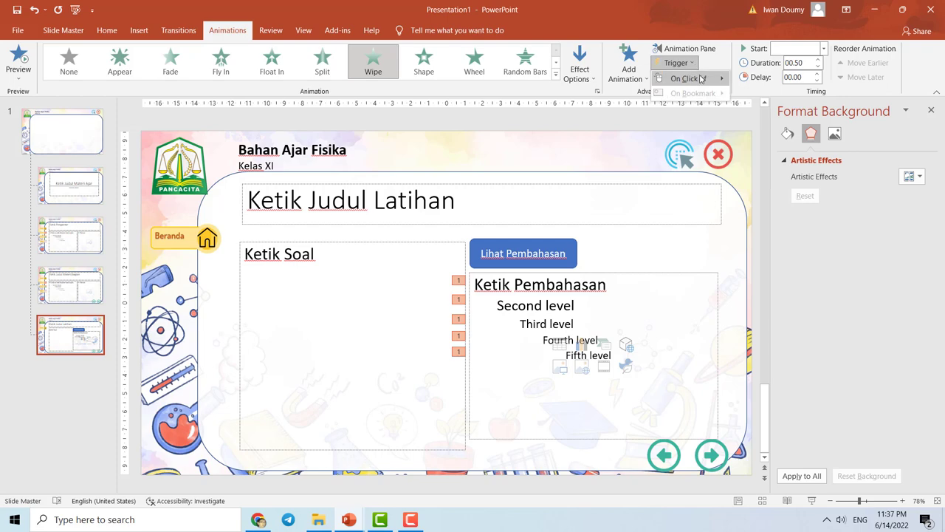
{"action": "mouse_move", "coordinate": [702, 79]}
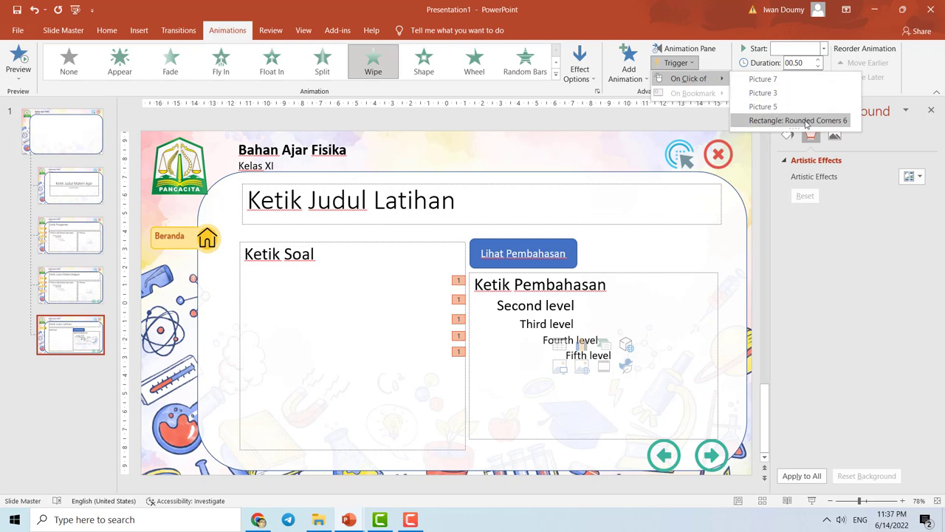
{"action": "left_click", "coordinate": [807, 121]}
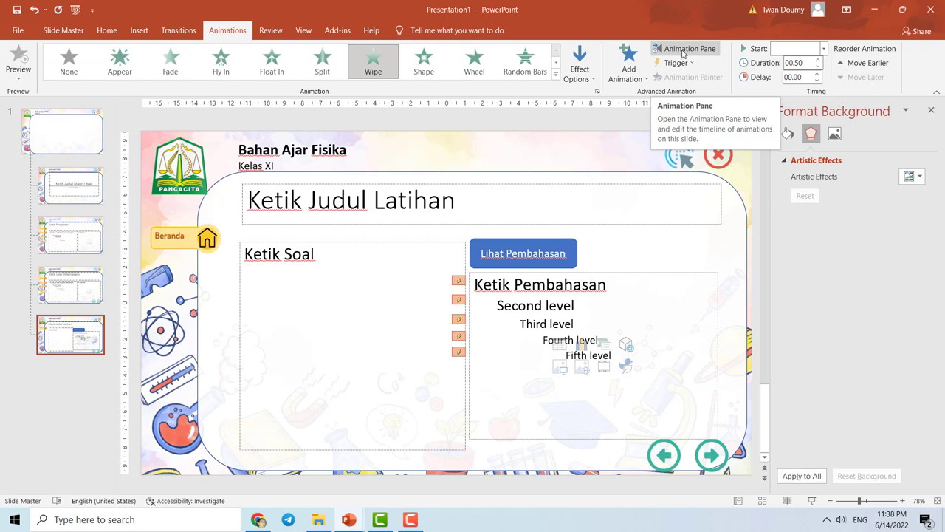
In the Animation Pane, set the Ketik Pembahasan paragraphs to Start After Previous.
{"action": "left_click", "coordinate": [680, 50]}
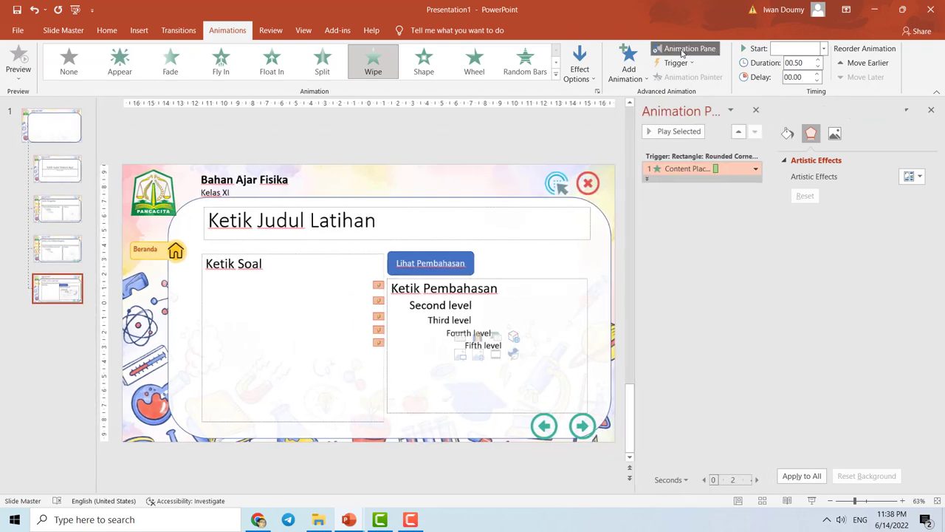
{"action": "left_click", "coordinate": [931, 110]}
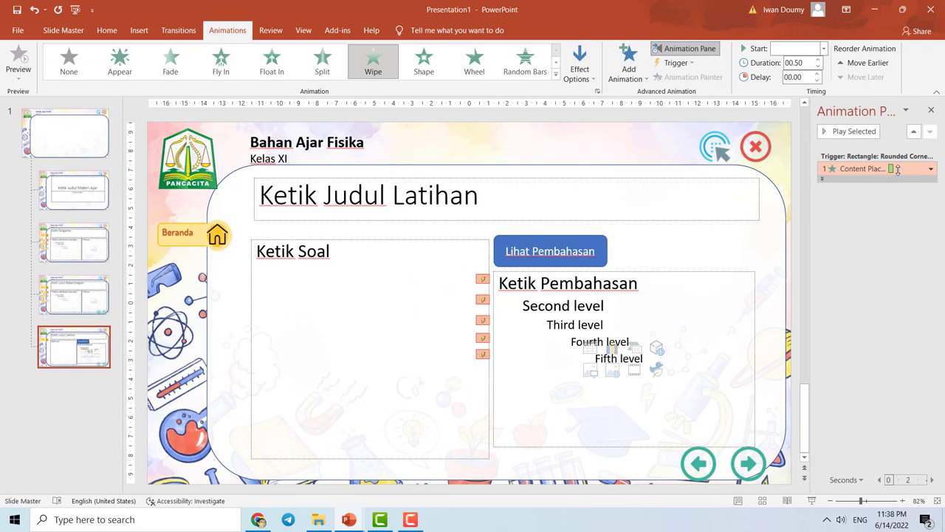
{"action": "left_click", "coordinate": [821, 179]}
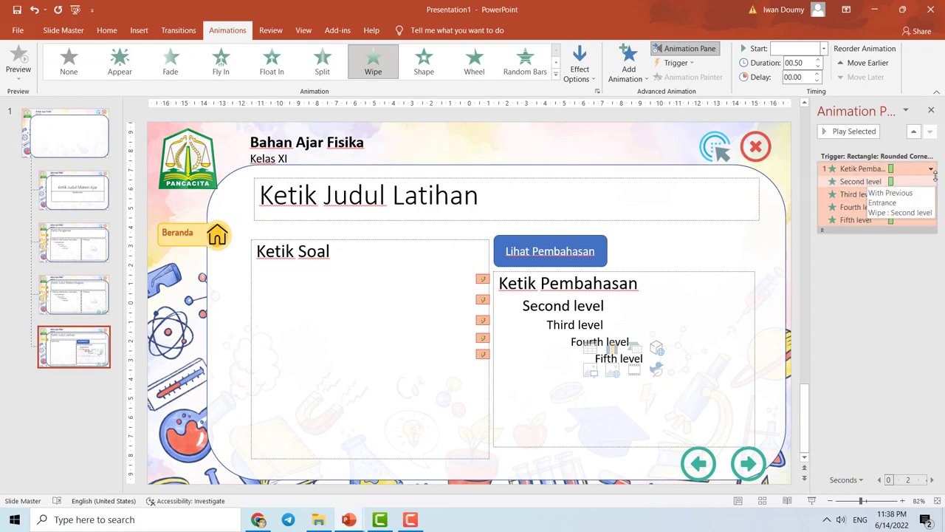
{"action": "left_click", "coordinate": [930, 169]}
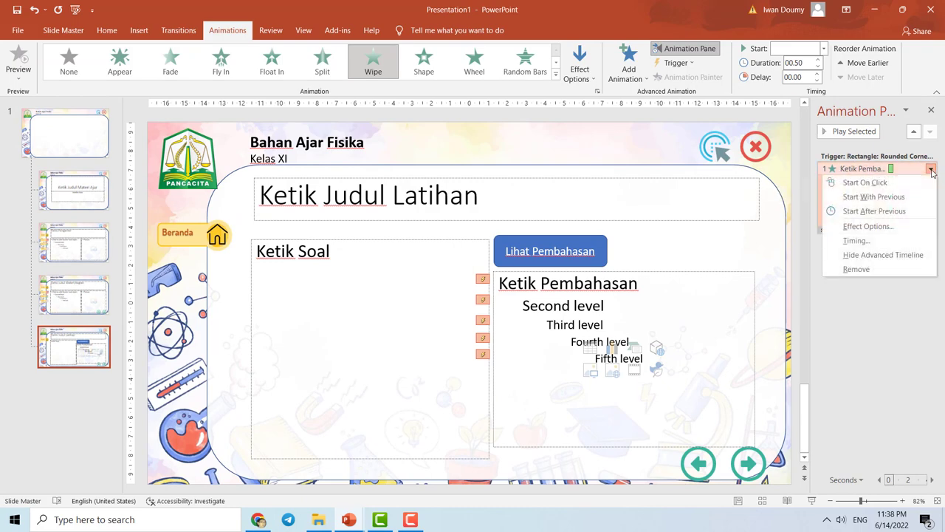
{"action": "left_click", "coordinate": [876, 212]}
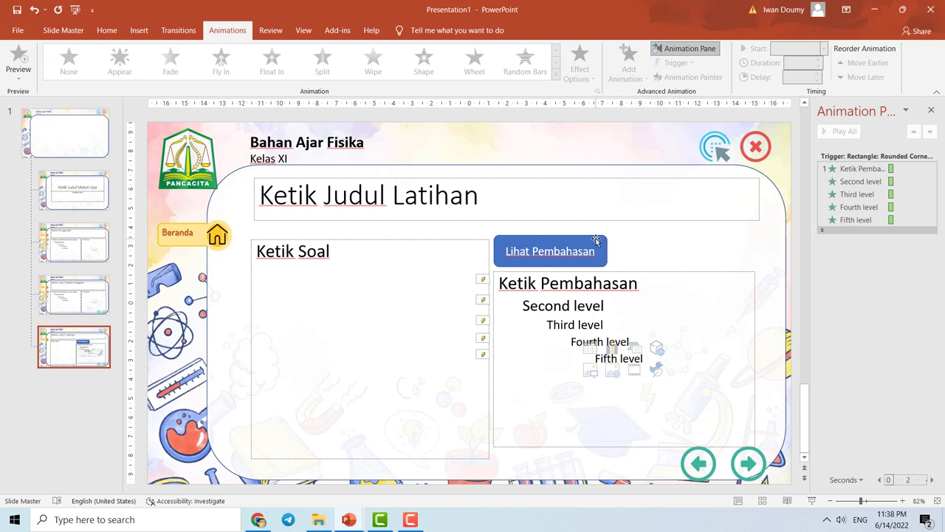
{"action": "left_click", "coordinate": [595, 239]}
{"action": "left_click", "coordinate": [651, 241]}
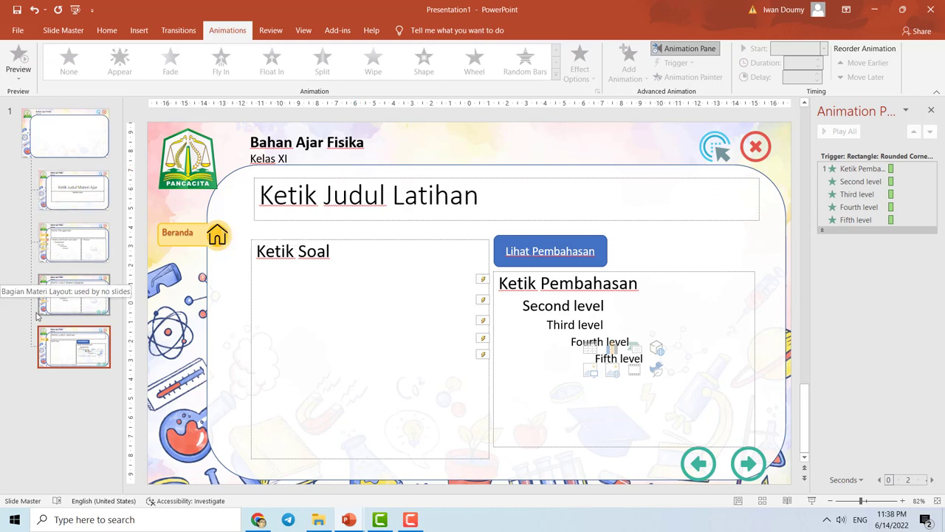
Close Master View to return to normal slide editing.
{"action": "left_click", "coordinate": [65, 133]}
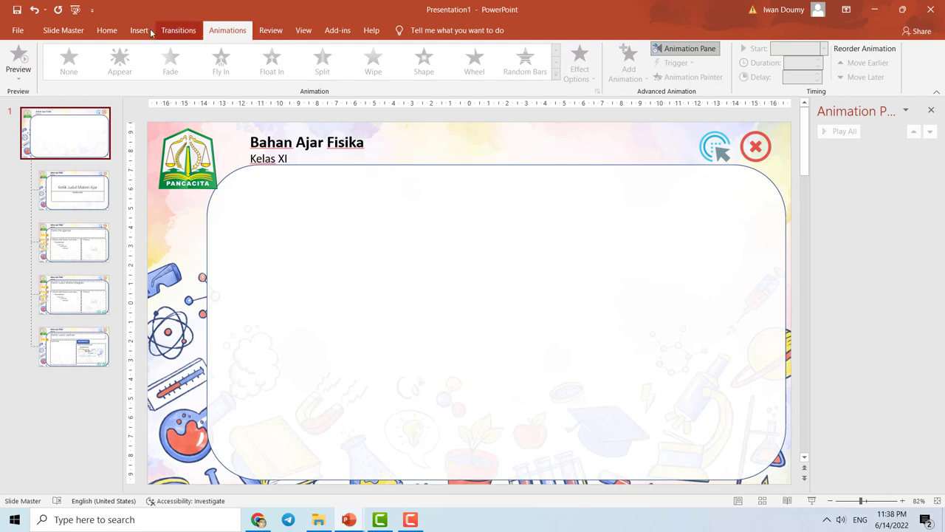
{"action": "left_click", "coordinate": [67, 32]}
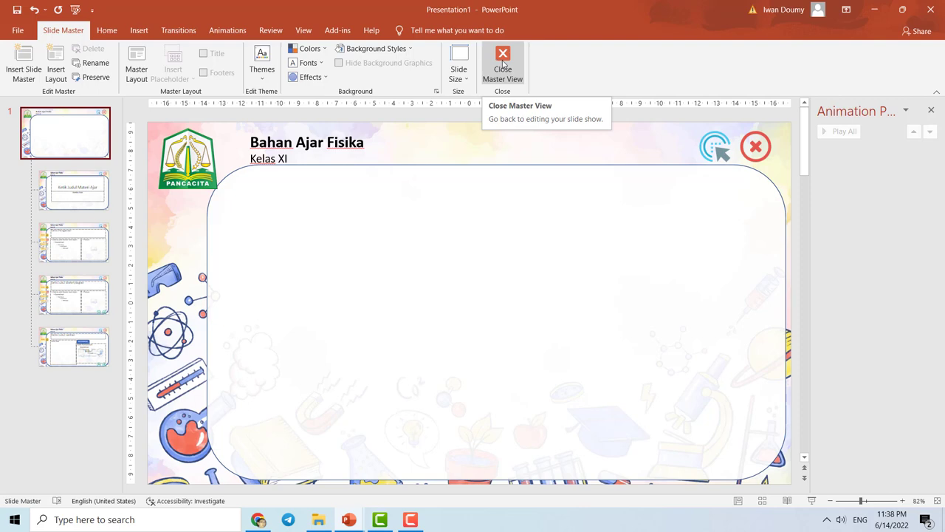
{"action": "left_click", "coordinate": [503, 64]}
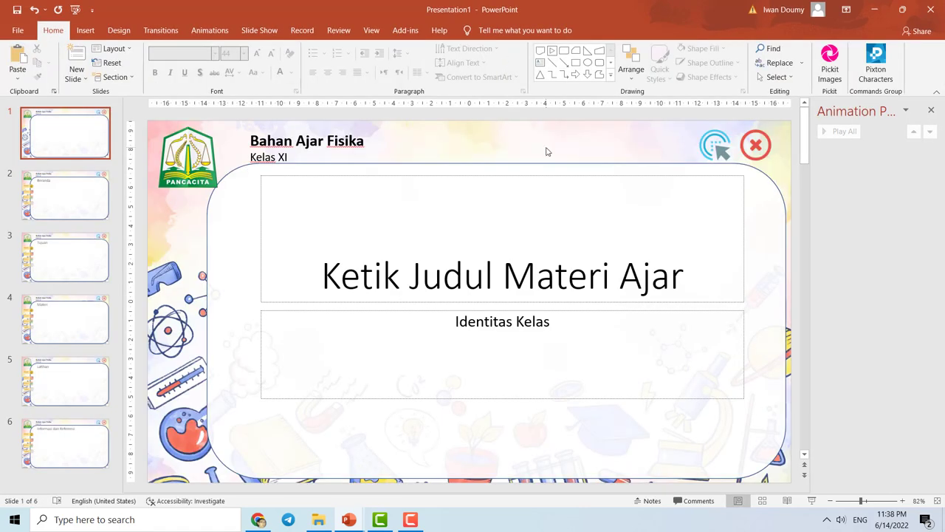
Narrow the Beranda slide's content box from its left and right sides.
{"action": "left_click", "coordinate": [73, 142]}
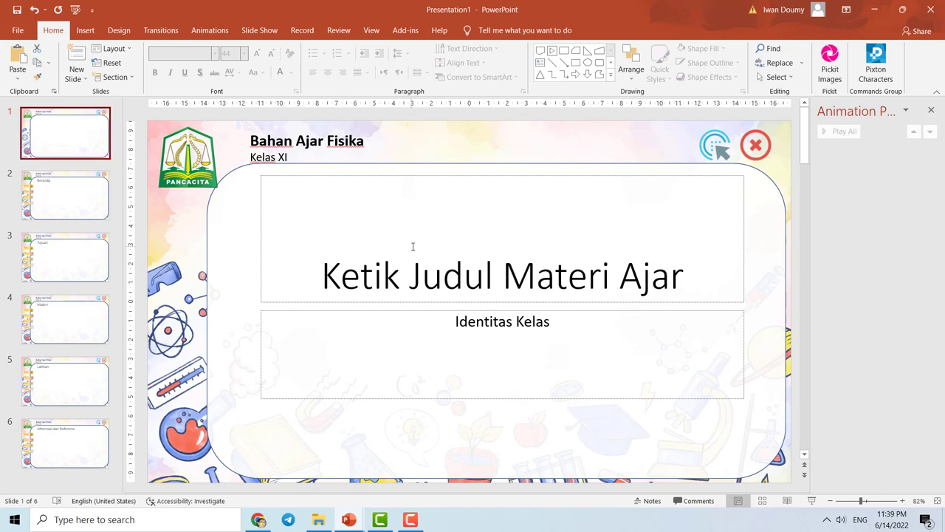
{"action": "left_click", "coordinate": [78, 199]}
{"action": "left_click", "coordinate": [290, 193]}
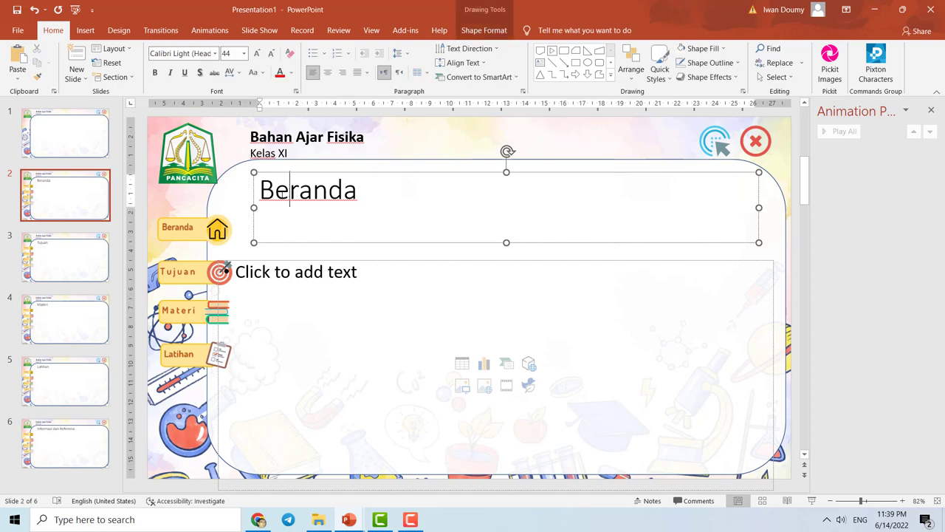
{"action": "left_click", "coordinate": [294, 273]}
{"action": "left_click_drag", "start_coordinate": [219, 375], "coordinate": [254, 374]}
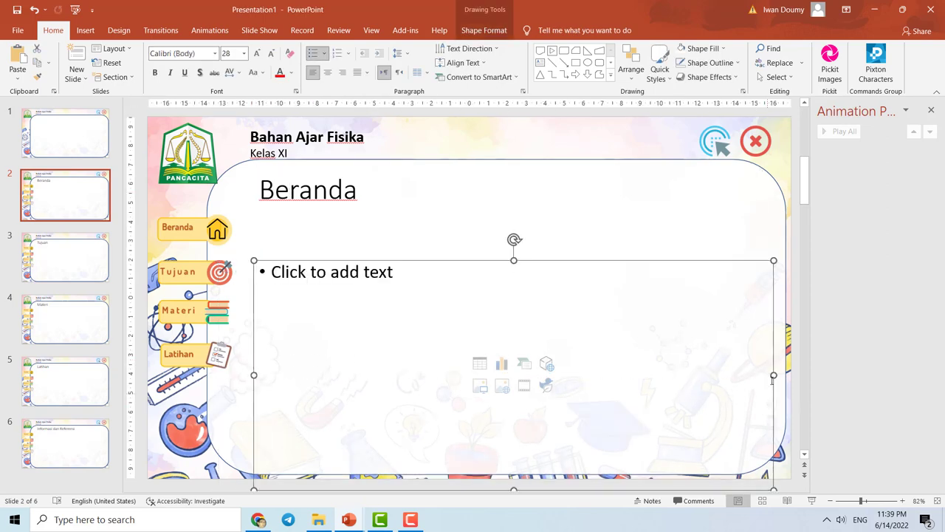
{"action": "left_click_drag", "start_coordinate": [773, 375], "coordinate": [759, 375]}
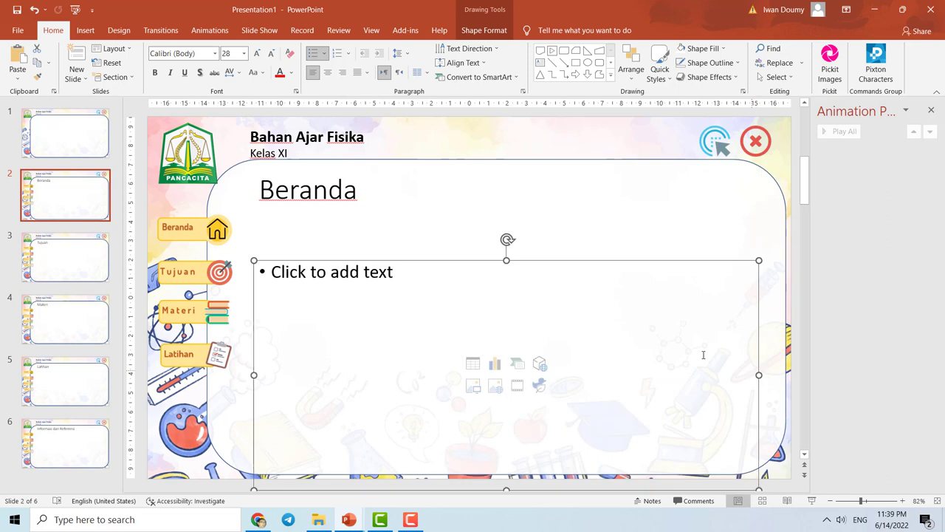
On the Tujuan slide, narrow and shorten the content box, then shift it left and up.
{"action": "left_click", "coordinate": [69, 266]}
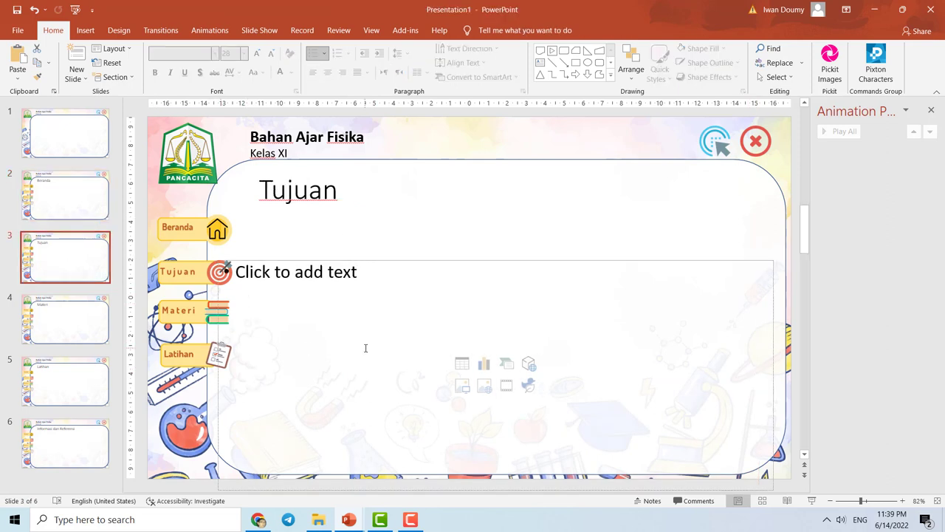
{"action": "left_click", "coordinate": [238, 261]}
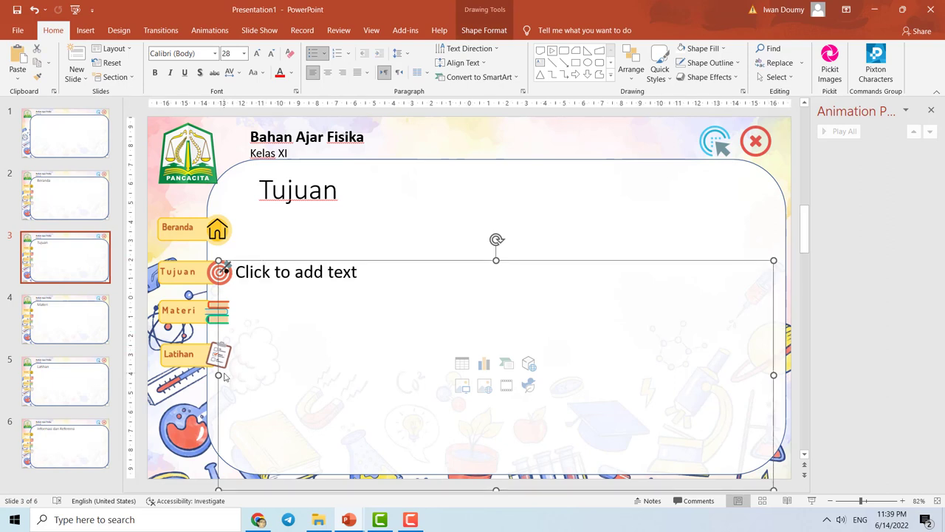
{"action": "left_click_drag", "start_coordinate": [218, 374], "coordinate": [293, 374]}
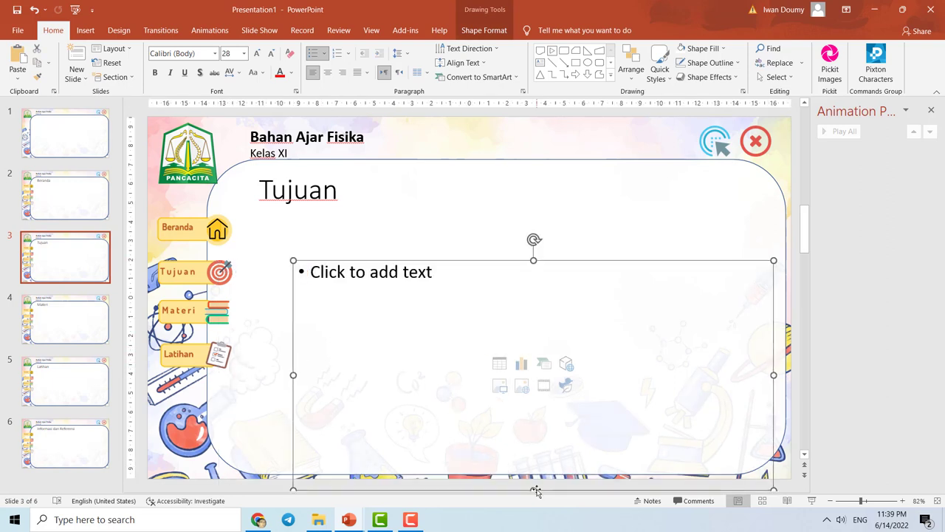
{"action": "left_click_drag", "start_coordinate": [533, 489], "coordinate": [533, 450]}
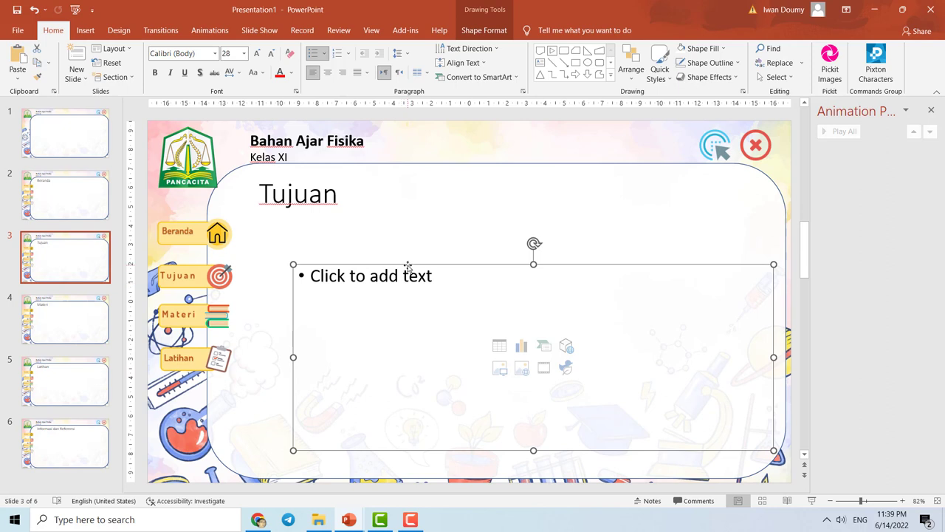
{"action": "left_click_drag", "start_coordinate": [408, 266], "coordinate": [364, 259]}
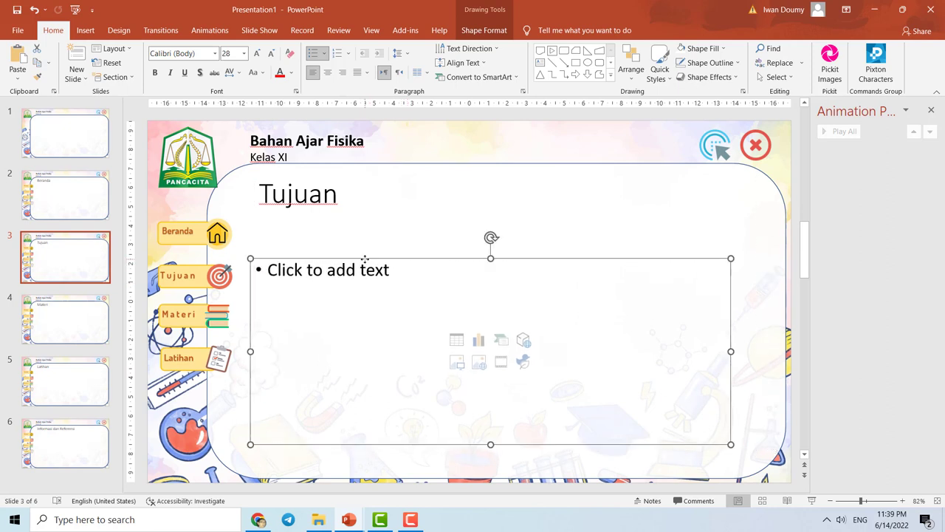
{"action": "left_click", "coordinate": [60, 257]}
On the Materi slide, narrow the content box from the left and shorten it from the bottom.
{"action": "left_click", "coordinate": [66, 326]}
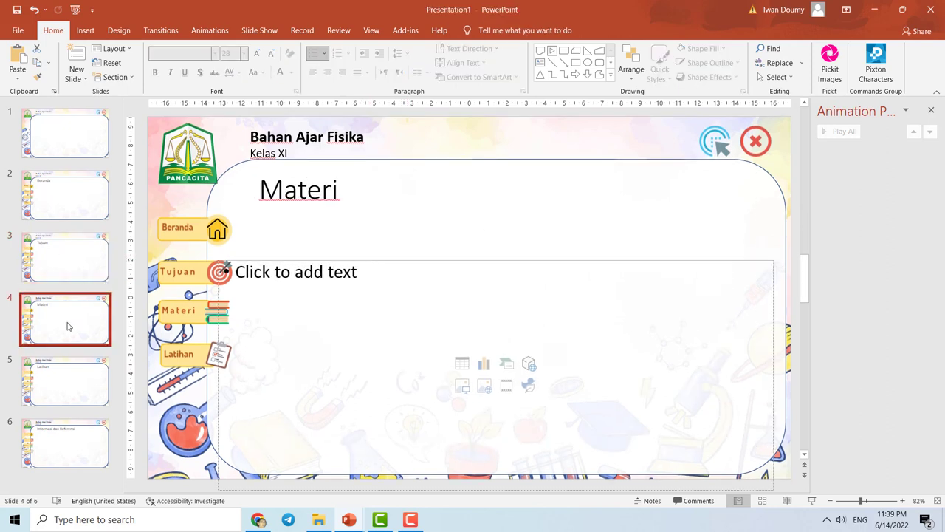
{"action": "left_click", "coordinate": [217, 373]}
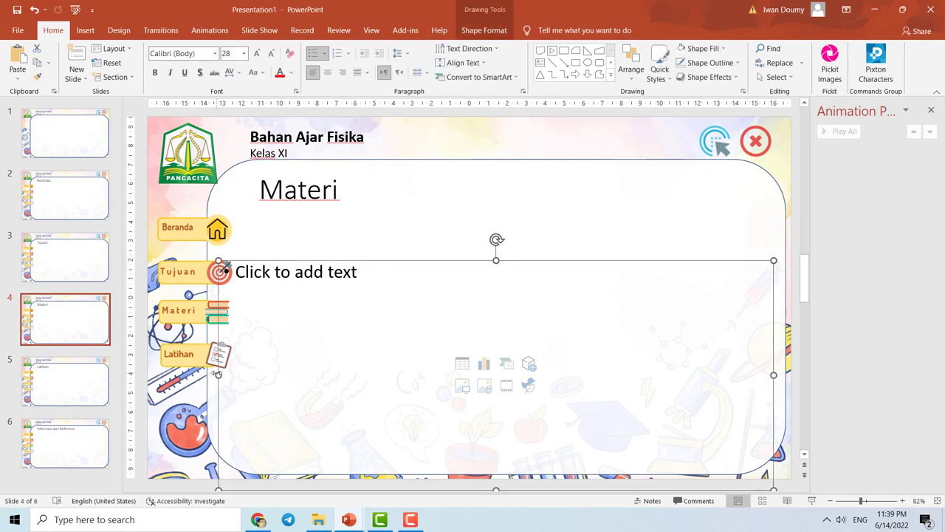
{"action": "left_click_drag", "start_coordinate": [219, 375], "coordinate": [253, 375]}
{"action": "left_click_drag", "start_coordinate": [513, 488], "coordinate": [515, 454]}
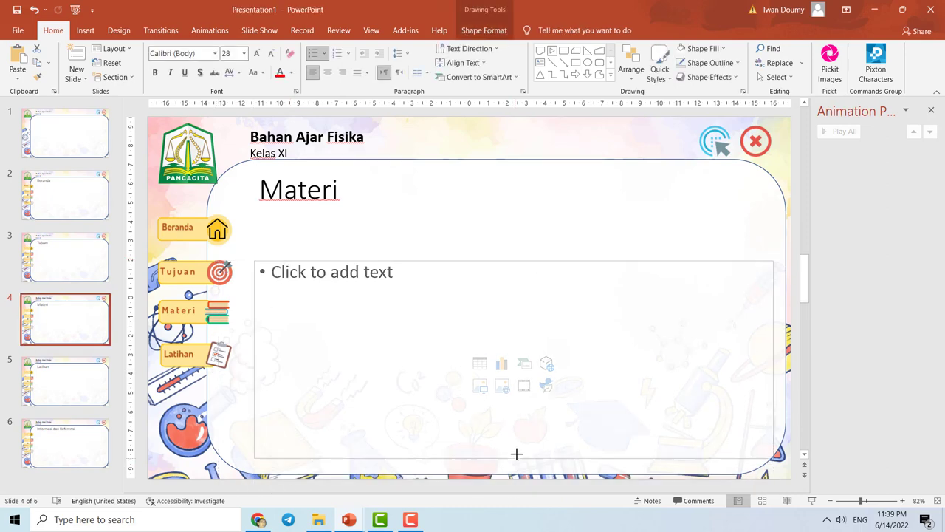
{"action": "left_click", "coordinate": [73, 318]}
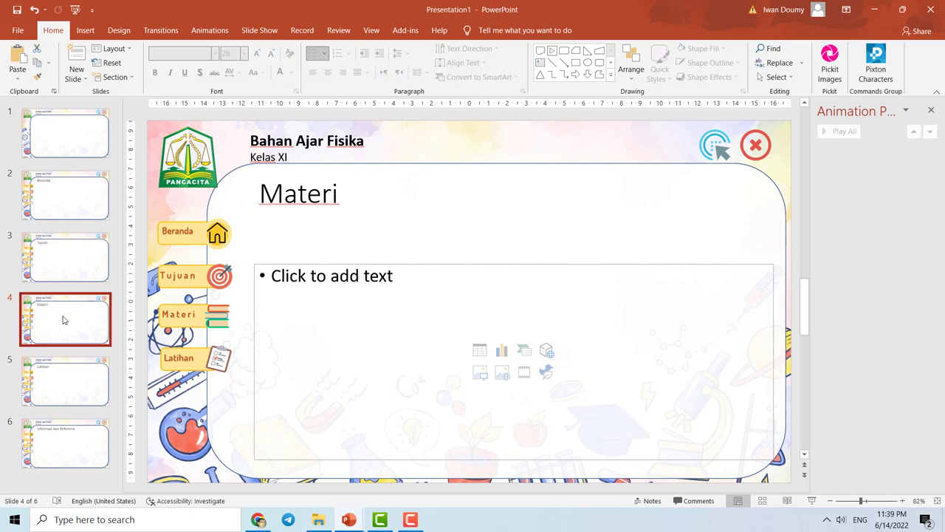
Apply the Bagian Materi layout to slide 4, Materi.
{"action": "right_click", "coordinate": [63, 319]}
{"action": "mouse_move", "coordinate": [140, 237]}
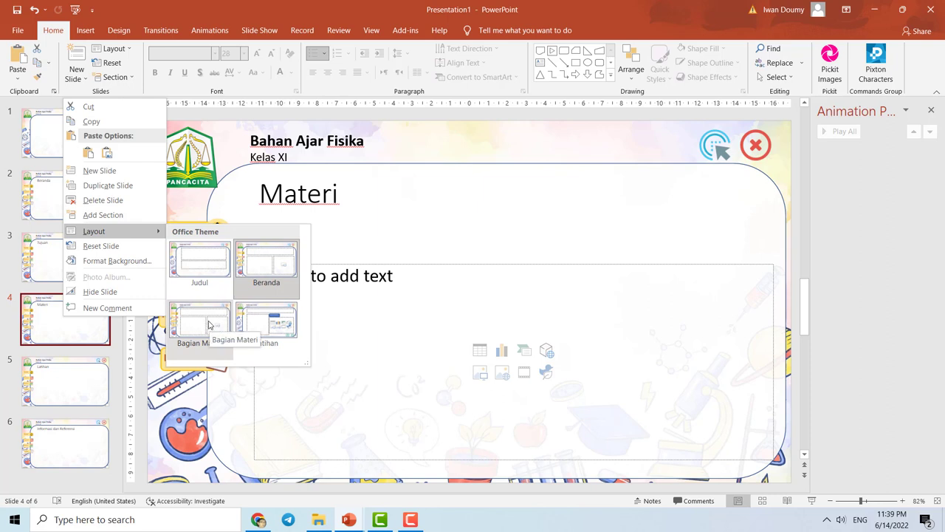
{"action": "left_click", "coordinate": [209, 325]}
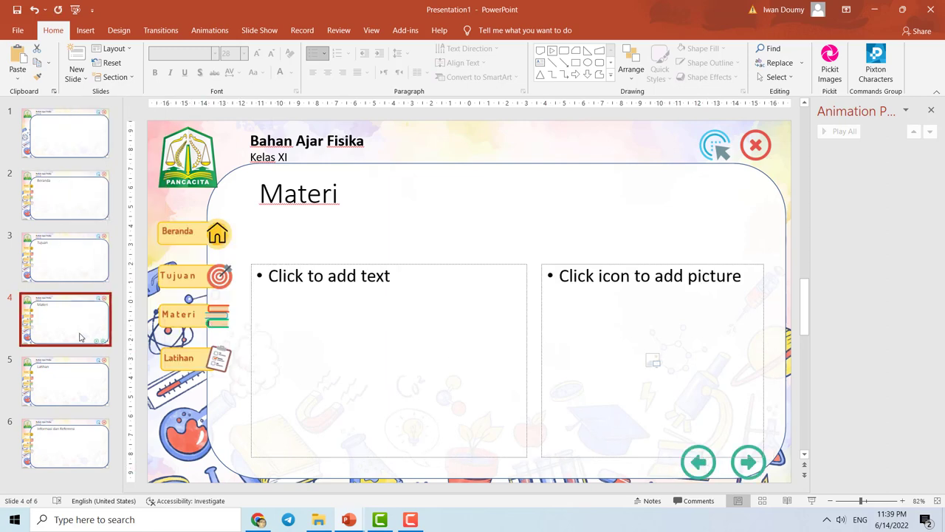
Apply the Latihan layout to slide 5, Latihan.
{"action": "left_click", "coordinate": [80, 386]}
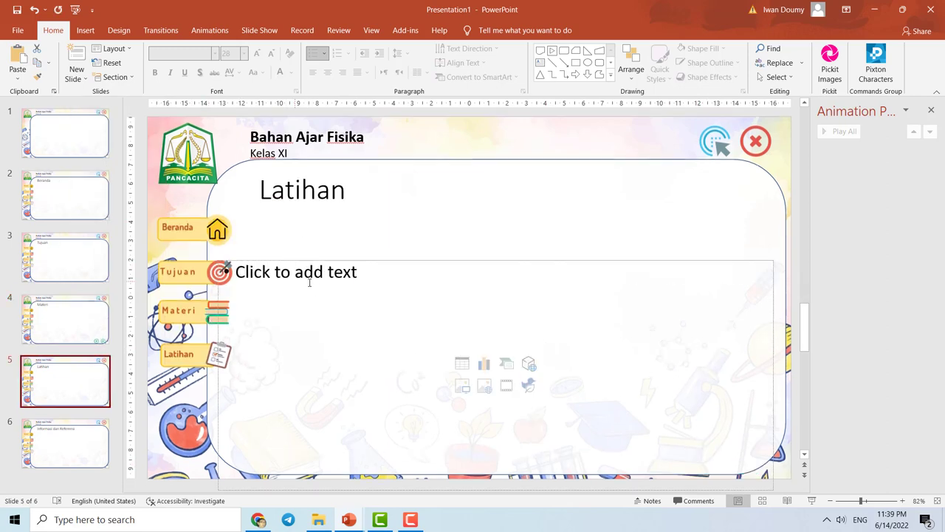
{"action": "right_click", "coordinate": [75, 383]}
{"action": "mouse_move", "coordinate": [121, 295]}
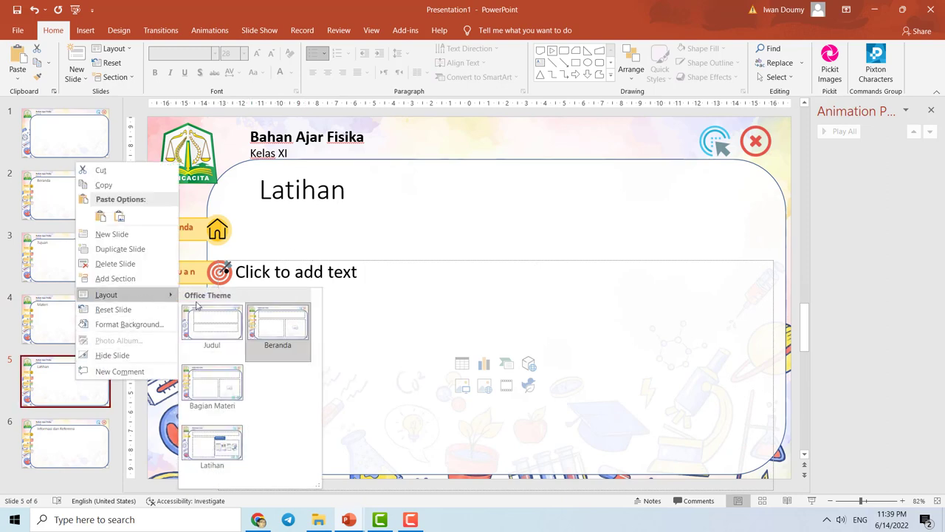
{"action": "left_click", "coordinate": [221, 444]}
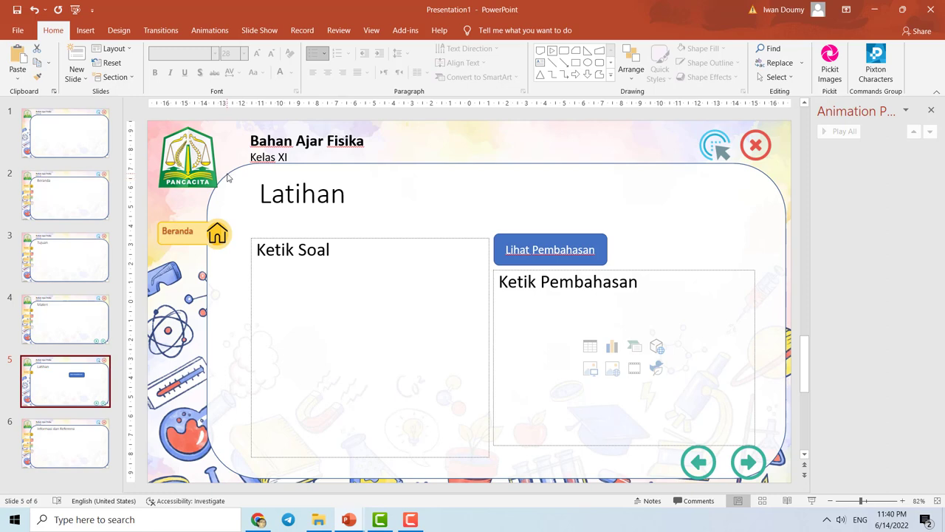
{"action": "right_click", "coordinate": [66, 382]}
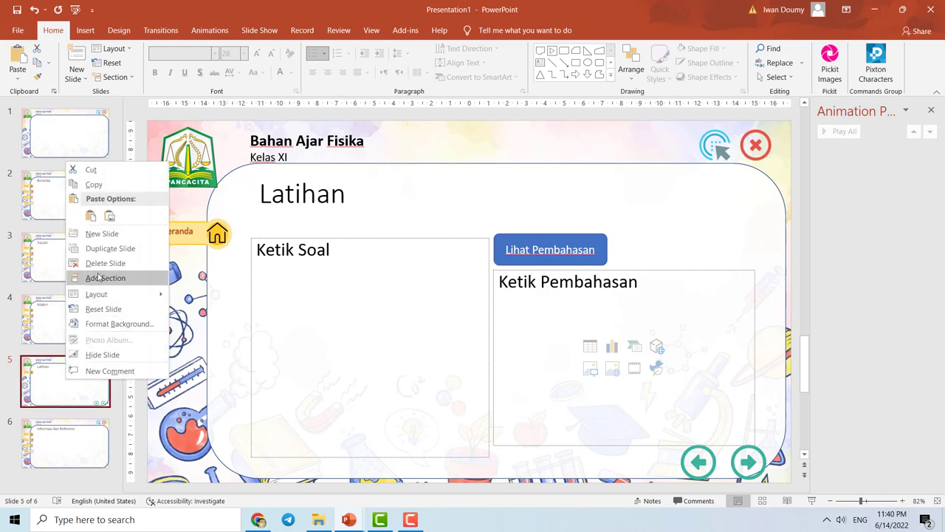
{"action": "mouse_move", "coordinate": [111, 295]}
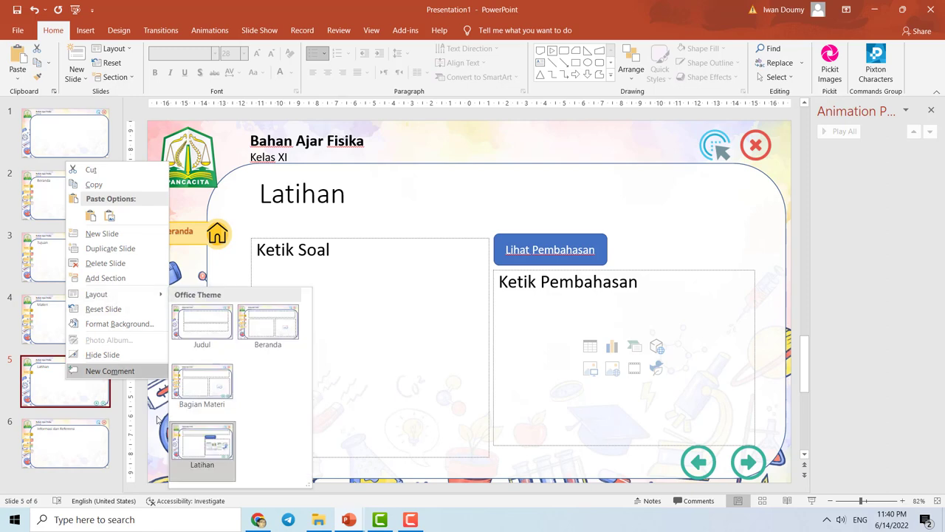
{"action": "key", "text": "Escape"}
Apply the Beranda layout to slide 6, Informasi dan Referensi.
{"action": "left_click", "coordinate": [83, 444]}
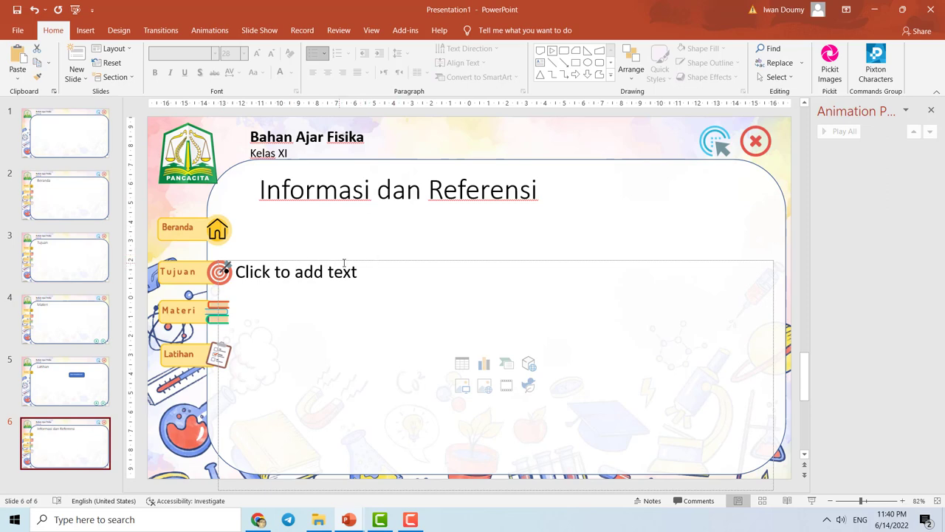
{"action": "right_click", "coordinate": [79, 449]}
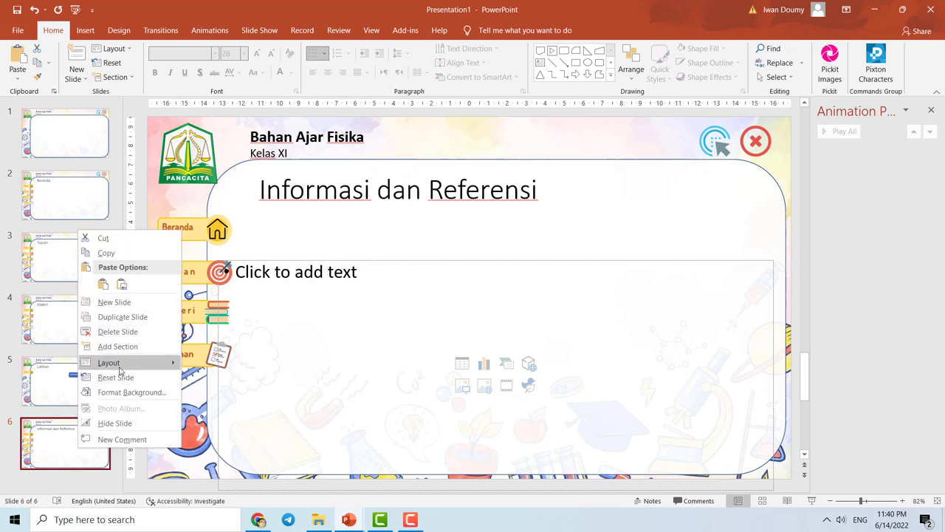
{"action": "mouse_move", "coordinate": [122, 364]}
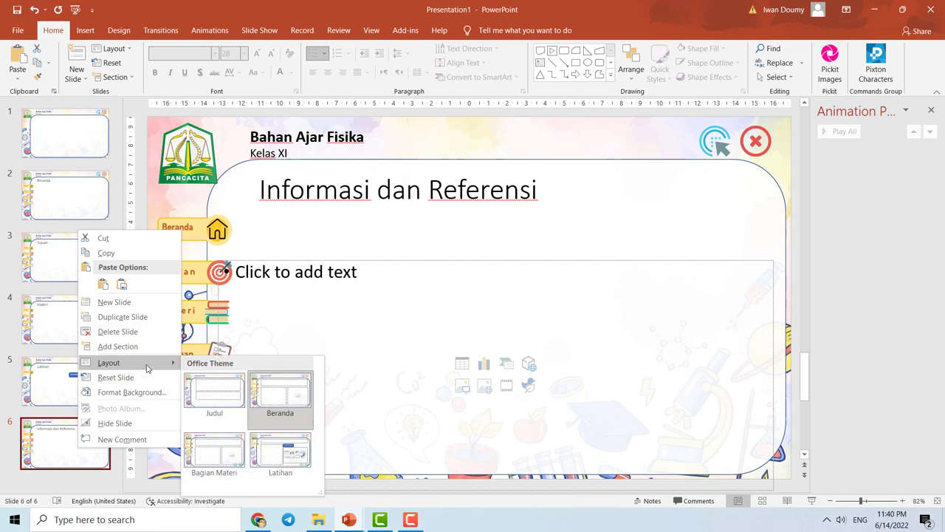
{"action": "left_click", "coordinate": [288, 399]}
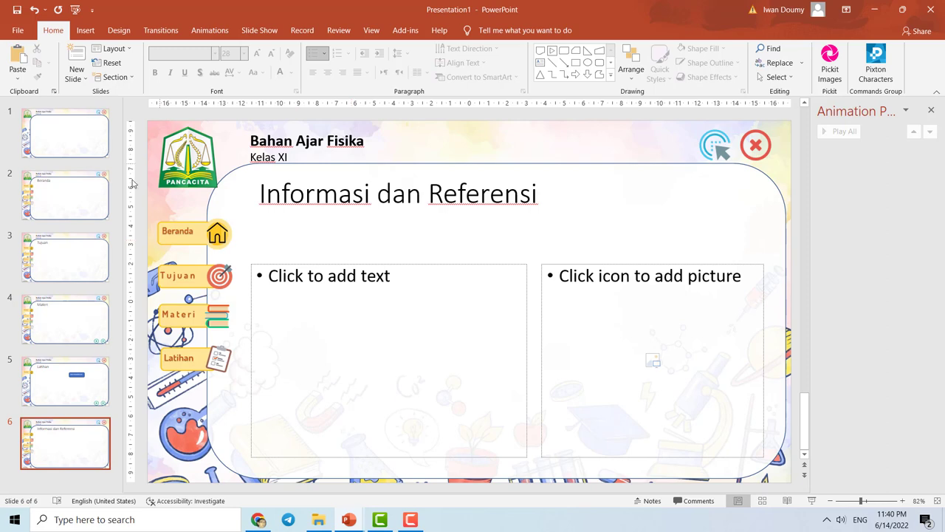
On slide 1, enter 'Gerak Lurus' in the title placeholder and 'Kelas XI' in the subtitle.
{"action": "left_click", "coordinate": [82, 147]}
{"action": "left_click", "coordinate": [435, 253]}
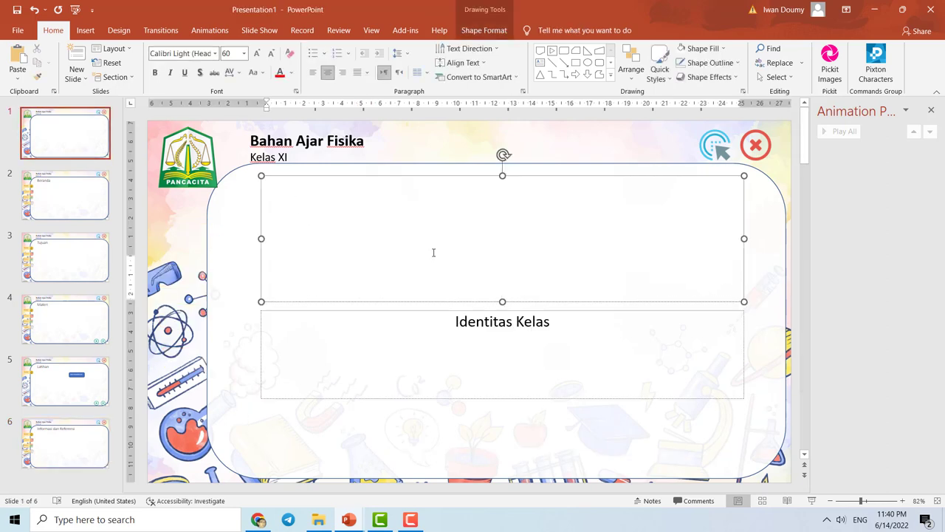
{"action": "type", "text": "M"}
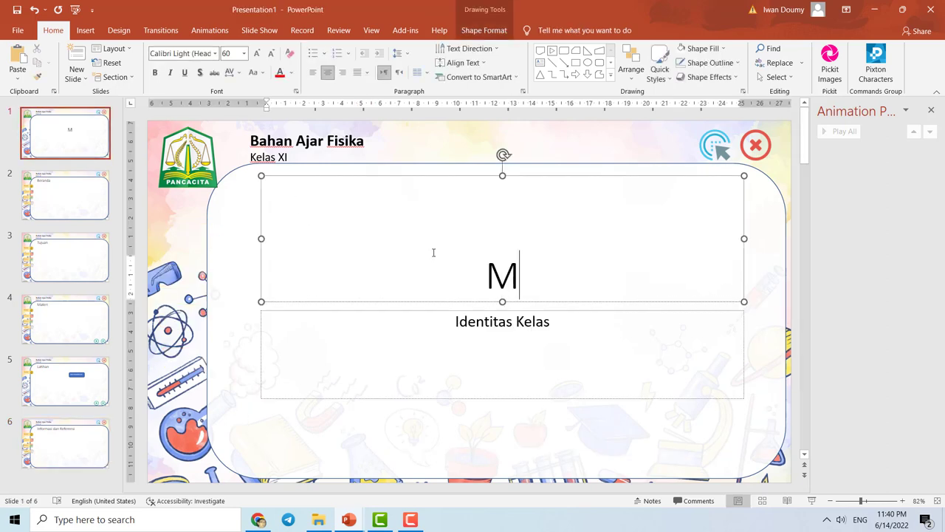
{"action": "key", "text": "BackSpace"}
{"action": "type", "text": "Ge"}
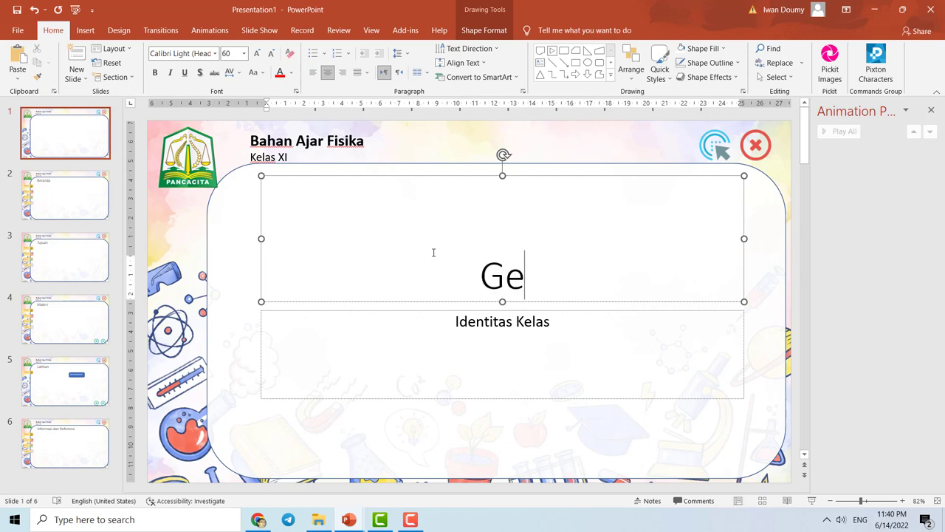
{"action": "type", "text": "rak Lurus"}
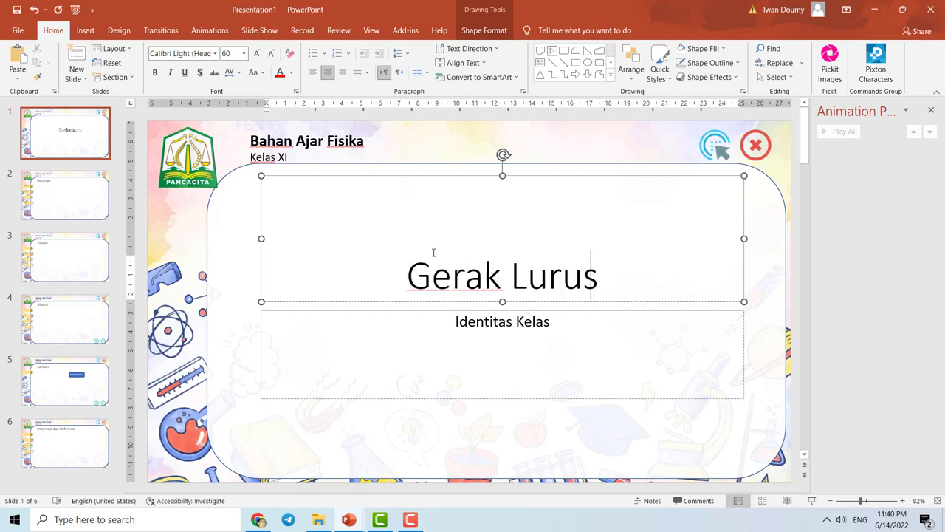
{"action": "left_click", "coordinate": [495, 333]}
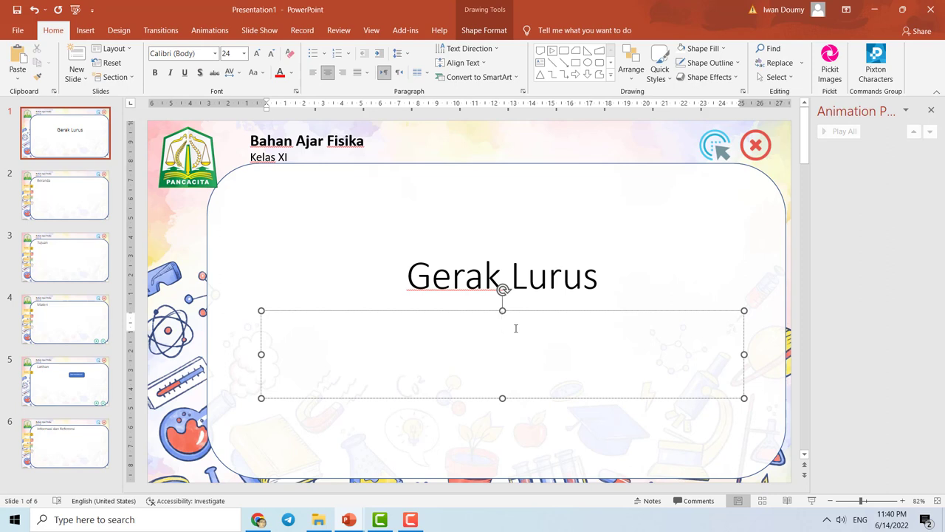
{"action": "type", "text": "Kelas "}
{"action": "type", "text": "XI"}
Replace slide 2's title 'Beranda' with 'Mari Belajar Gerak lurus', leaving the body empty.
{"action": "left_click", "coordinate": [65, 195]}
{"action": "left_click", "coordinate": [328, 190]}
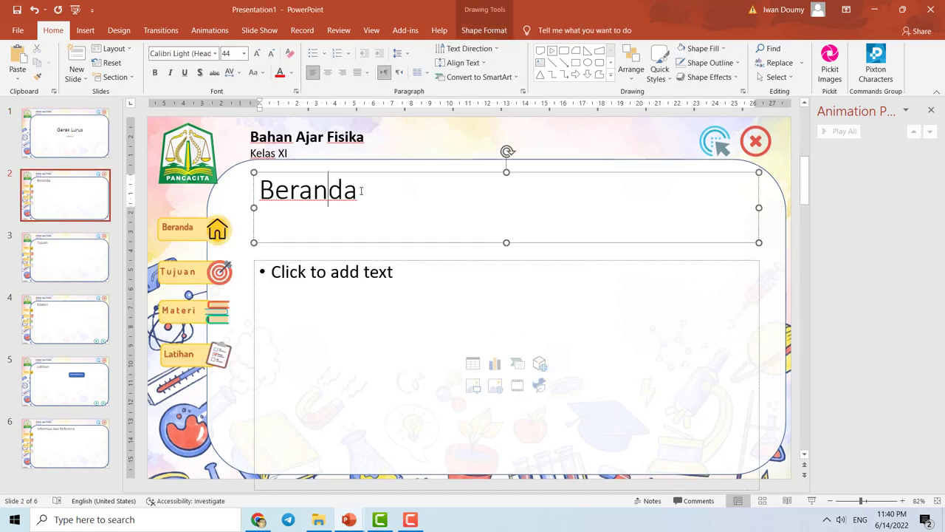
{"action": "left_click_drag", "start_coordinate": [361, 191], "coordinate": [260, 190]}
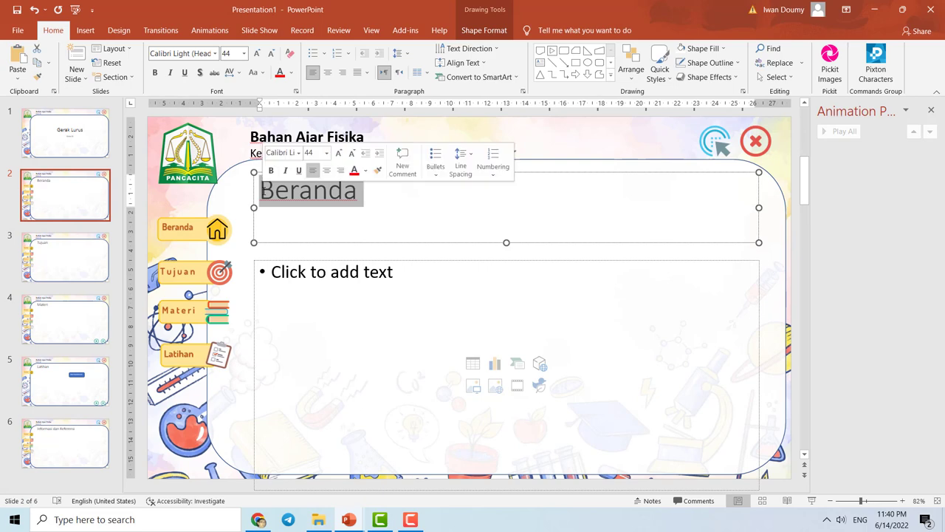
{"action": "type", "text": "Mari bela"}
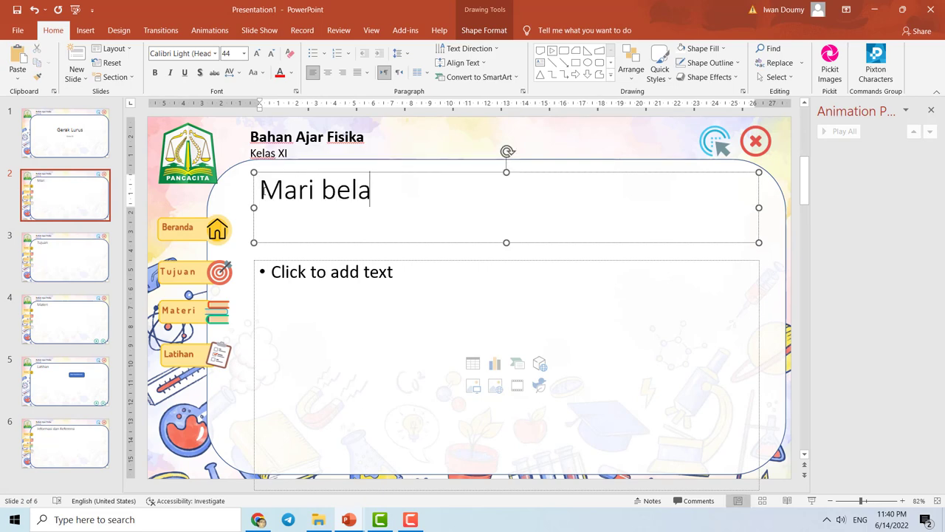
{"action": "type", "text": "jar"}
{"action": "type", "text": " Gerak l"}
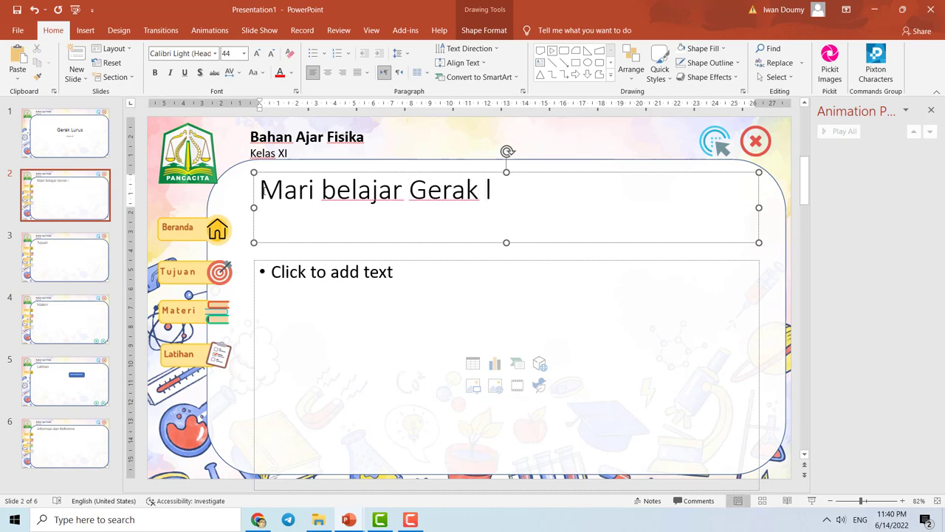
{"action": "type", "text": "uruh"}
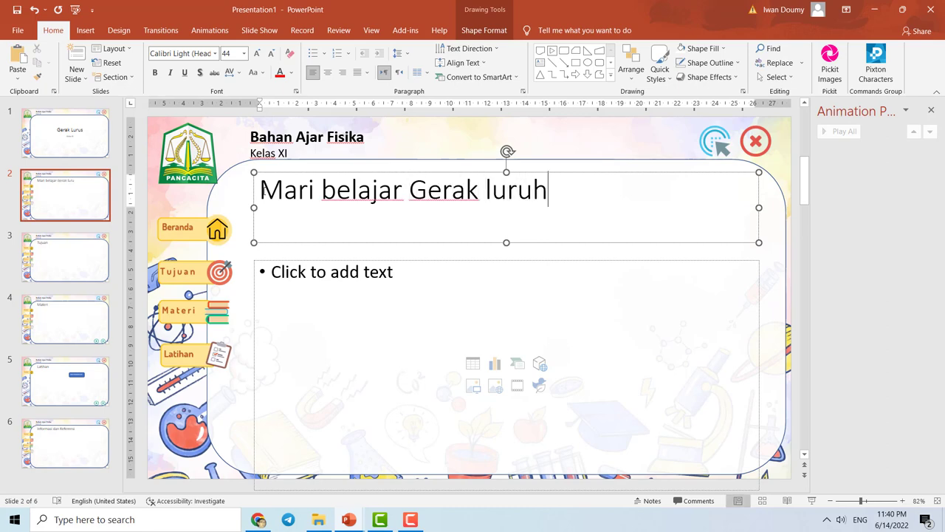
{"action": "key", "text": "BackSpace"}
{"action": "type", "text": "s"}
{"action": "left_click", "coordinate": [336, 190]}
{"action": "key", "text": "BackSpace"}
{"action": "type", "text": "B"}
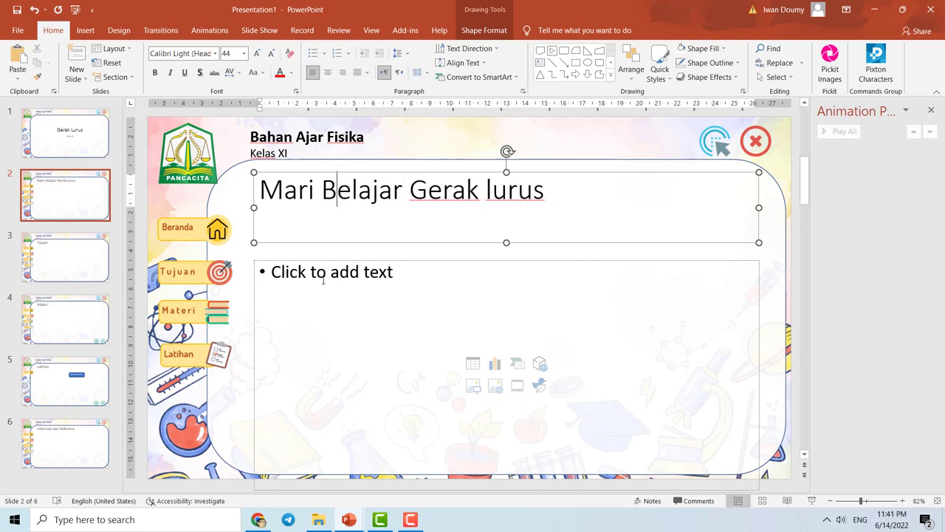
{"action": "left_click", "coordinate": [323, 278]}
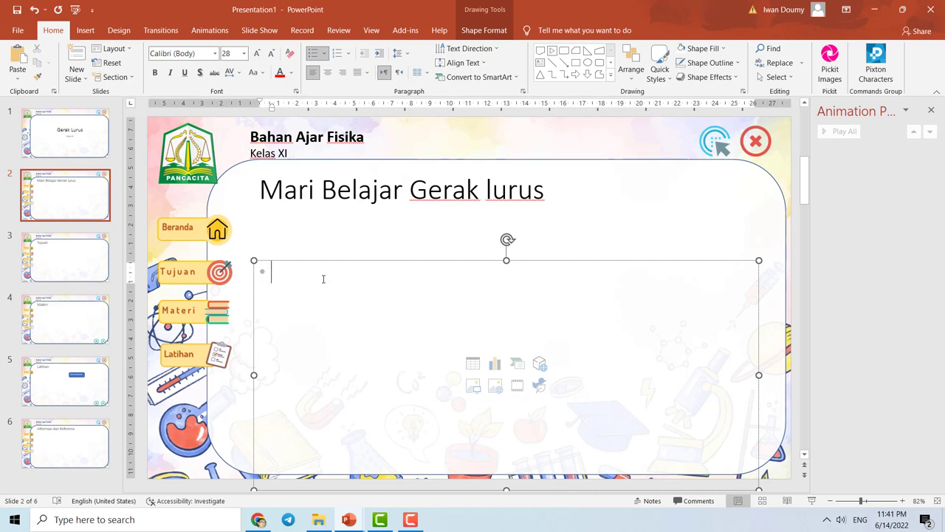
{"action": "type", "text": "Anak-"}
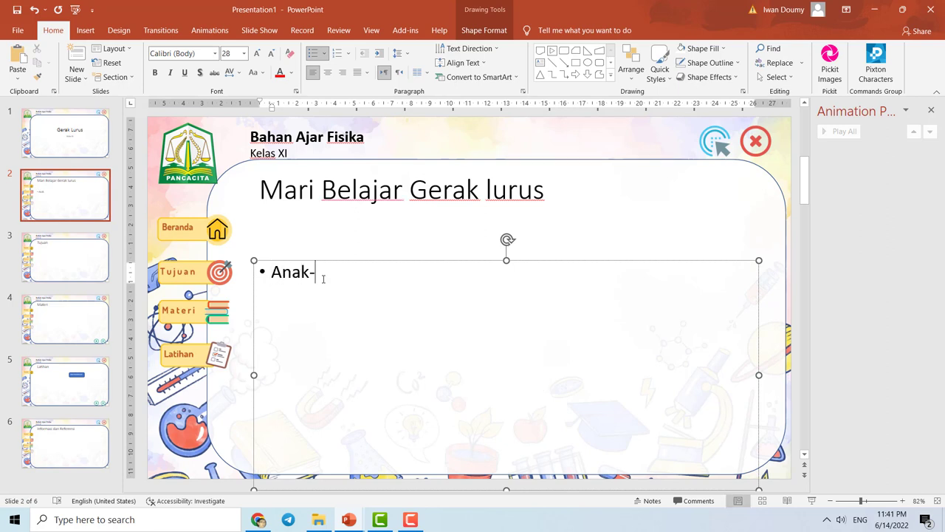
{"action": "type", "text": "anak"}
{"action": "key", "text": "BackSpace"}
{"action": "key", "text": "BackSpace"}
{"action": "key", "text": "BackSpace"}
{"action": "key", "text": "BackSpace"}
{"action": "key", "text": "BackSpace"}
{"action": "key", "text": "BackSpace"}
{"action": "key", "text": "BackSpace"}
{"action": "key", "text": "BackSpace"}
{"action": "key", "text": "BackSpace"}
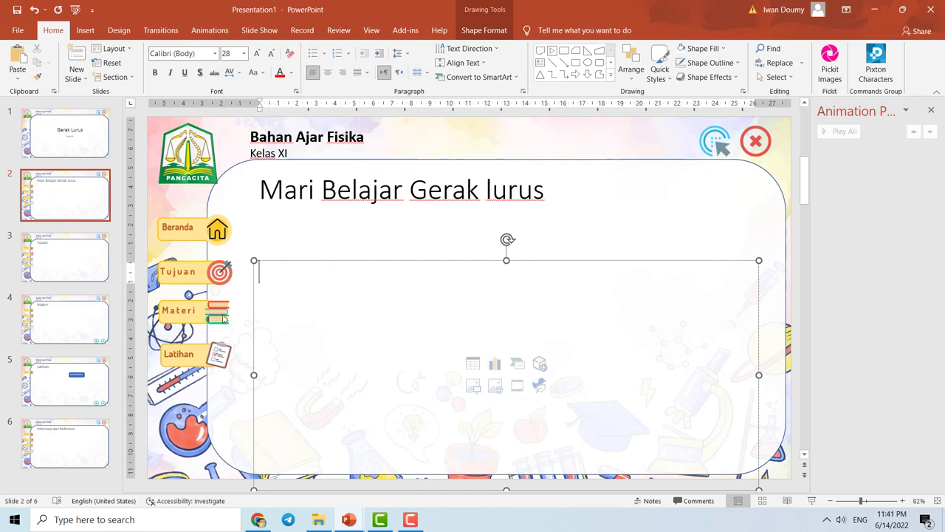
Append ' 1' to slide 4's title so it reads 'Materi 1'.
{"action": "left_click", "coordinate": [64, 259]}
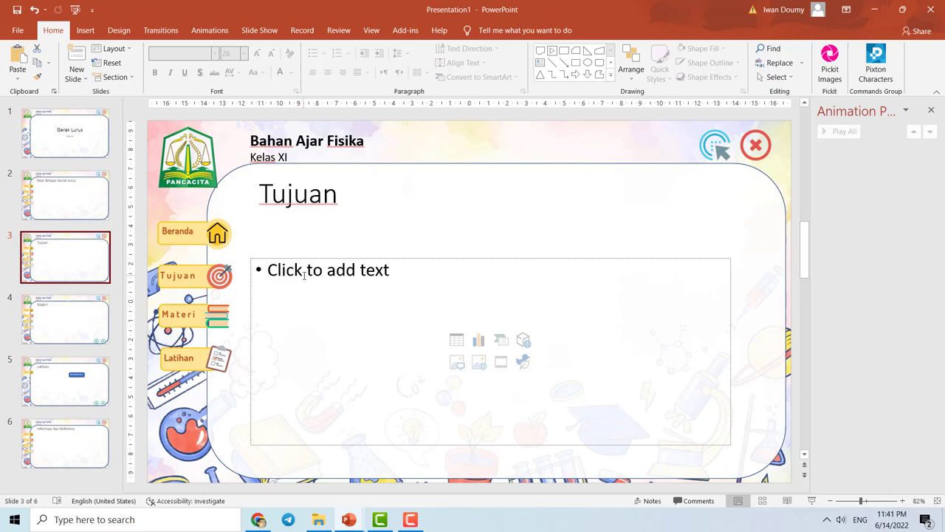
{"action": "left_click", "coordinate": [304, 275]}
{"action": "left_click", "coordinate": [281, 189]}
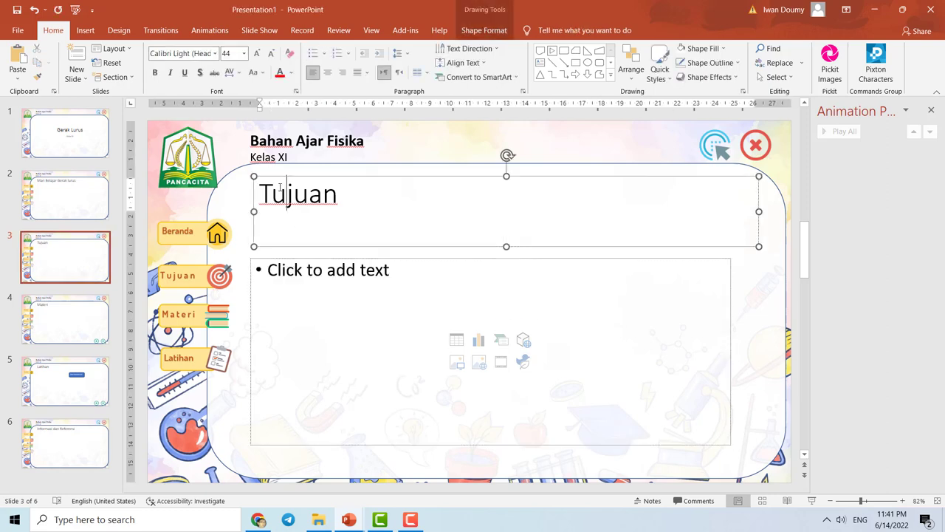
{"action": "left_click", "coordinate": [78, 321]}
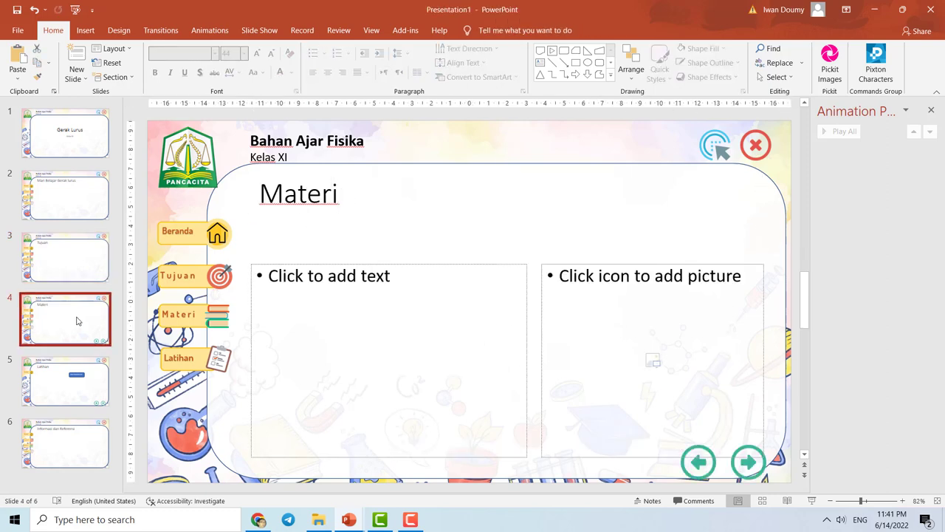
{"action": "left_click", "coordinate": [293, 281]}
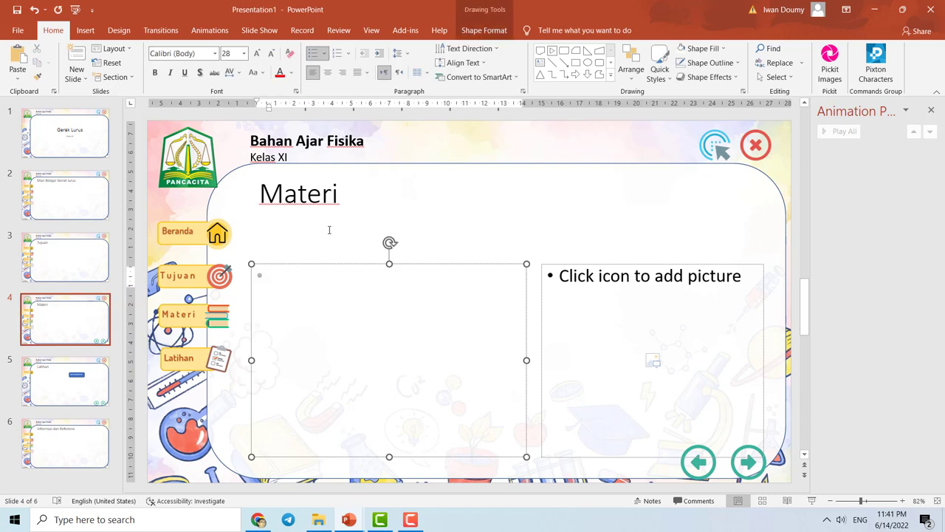
{"action": "left_click", "coordinate": [340, 201]}
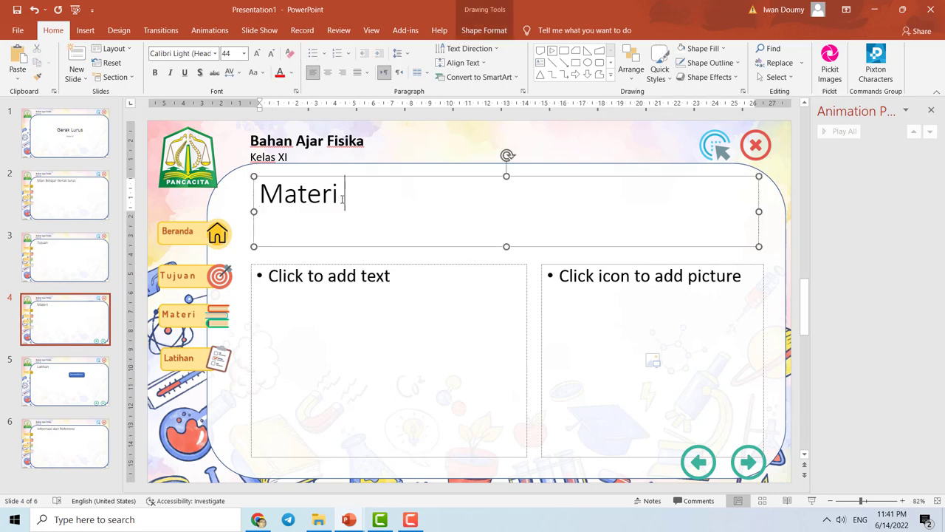
{"action": "type", "text": "1"}
{"action": "left_click", "coordinate": [247, 303]}
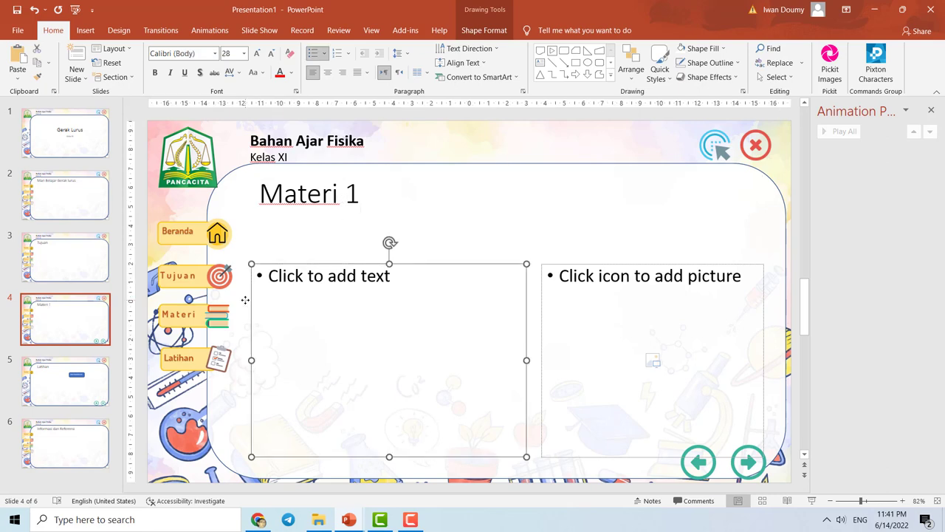
{"action": "left_click", "coordinate": [81, 267]}
{"action": "left_click", "coordinate": [73, 317]}
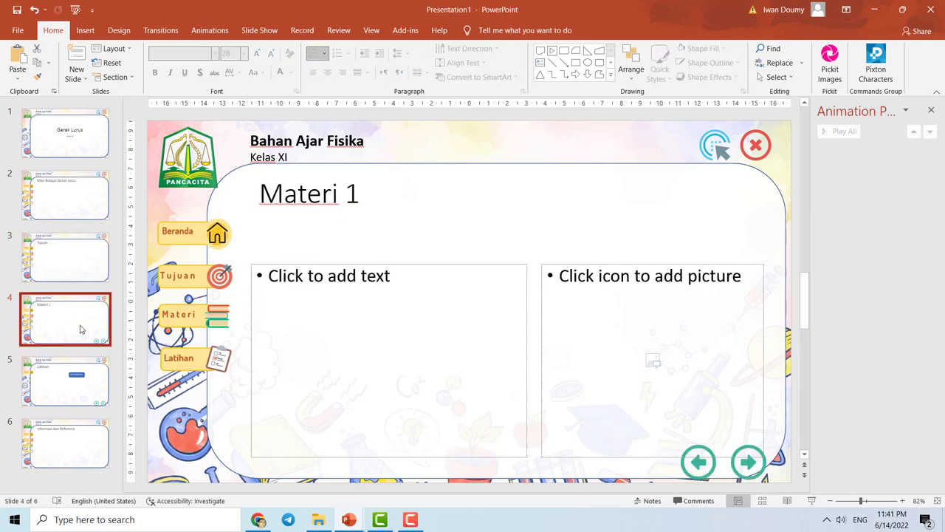
{"action": "right_click", "coordinate": [82, 330]}
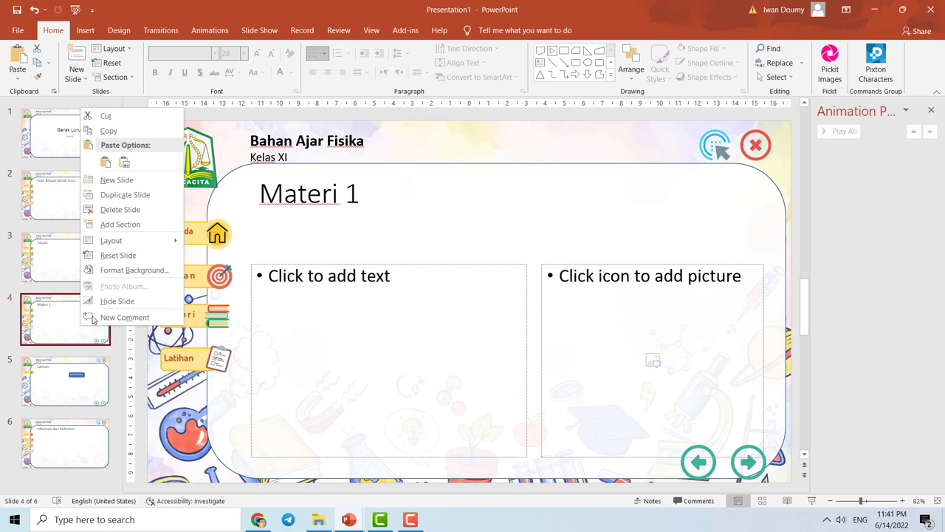
Duplicate the Materi 1 slide twice, retitling the copies 'Materi 2' and 'Materi 3'.
{"action": "left_click", "coordinate": [125, 195]}
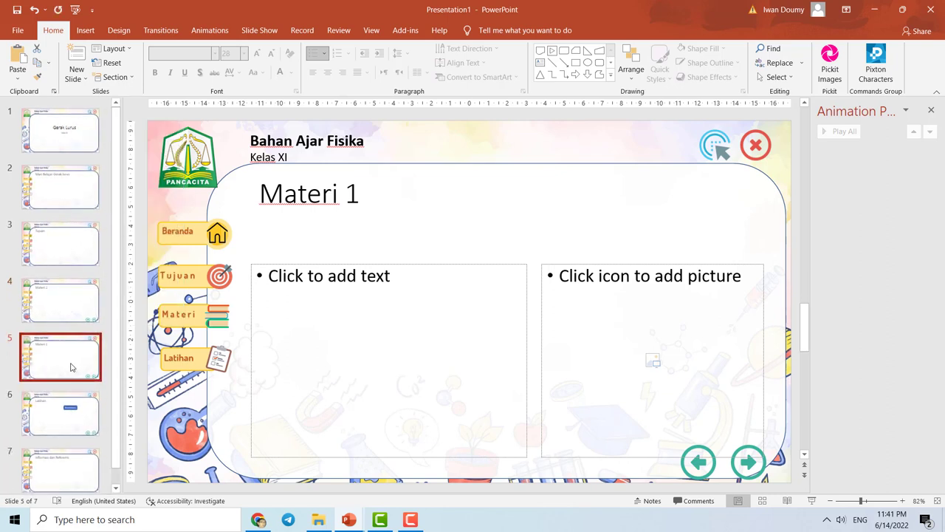
{"action": "left_click", "coordinate": [355, 194]}
{"action": "key", "text": "BackSpace"}
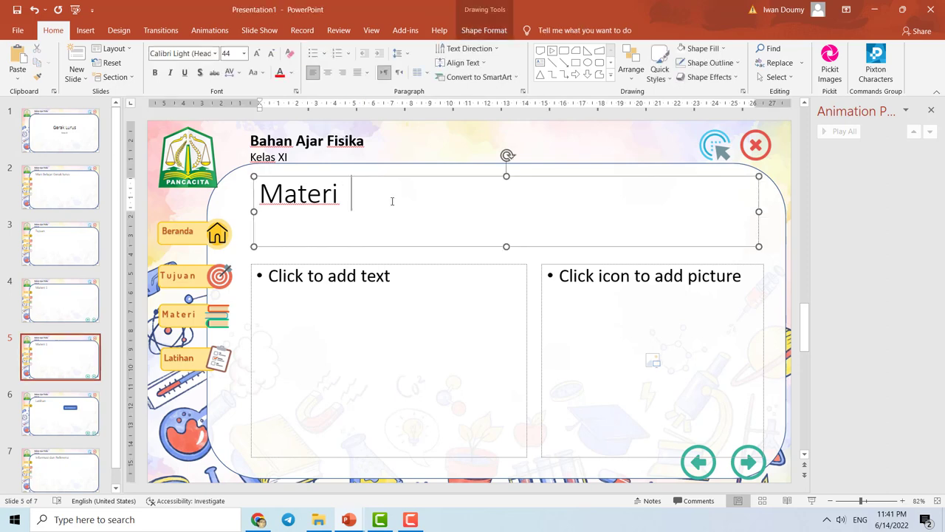
{"action": "type", "text": "2"}
{"action": "left_click", "coordinate": [68, 359]}
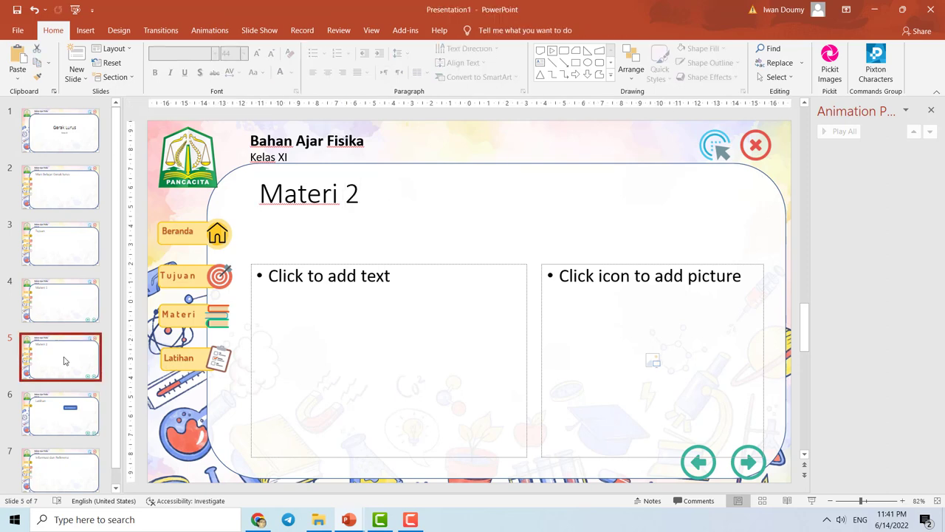
{"action": "right_click", "coordinate": [65, 359]}
{"action": "left_click", "coordinate": [125, 227]}
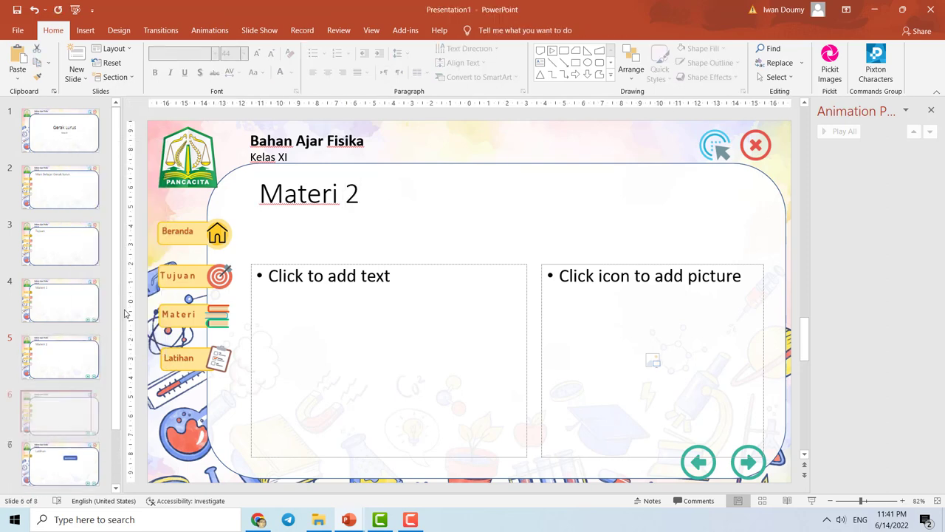
{"action": "left_click", "coordinate": [368, 197]}
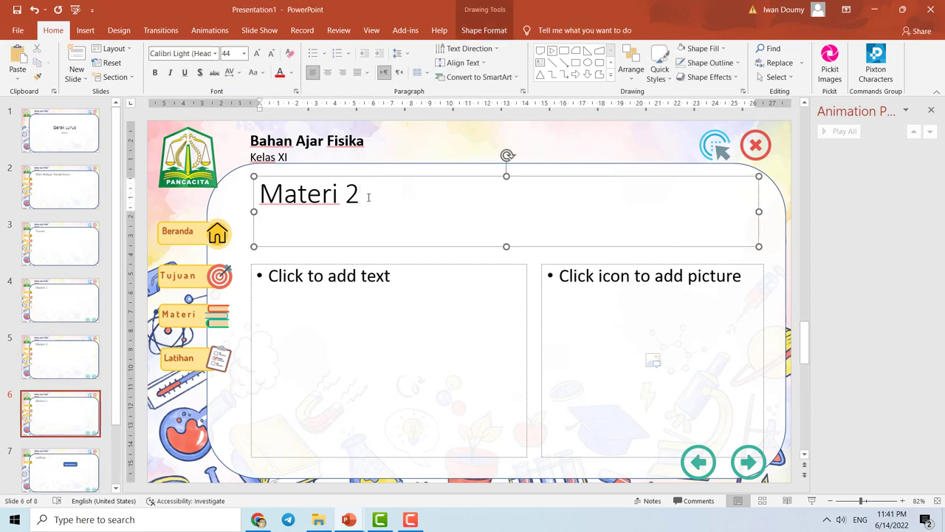
{"action": "key", "text": "BackSpace"}
{"action": "type", "text": "3"}
{"action": "left_click", "coordinate": [71, 405]}
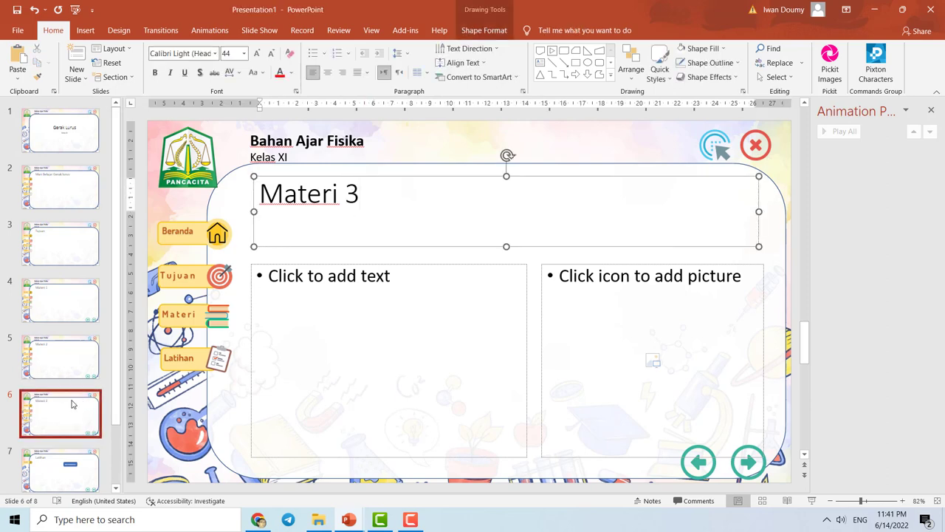
Type 'Soal 1' into the Latihan slide's question box.
{"action": "left_click", "coordinate": [70, 459]}
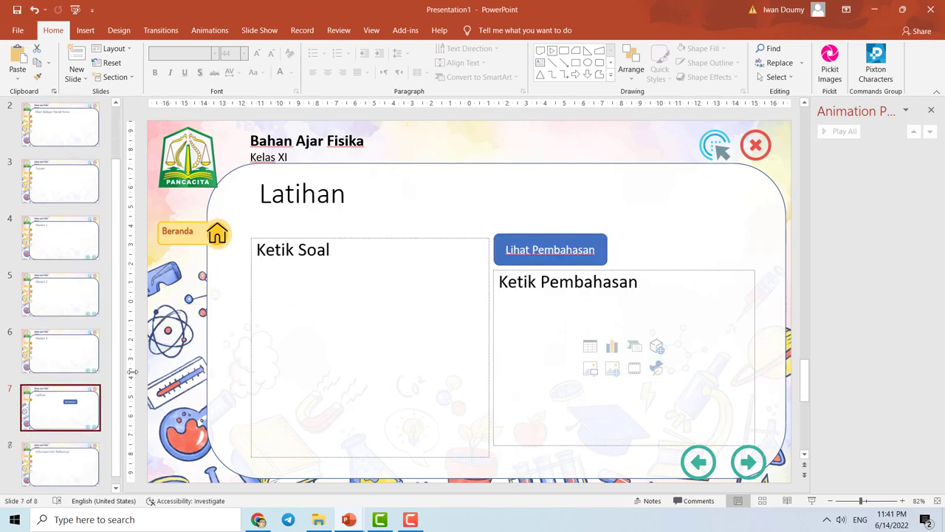
{"action": "left_click", "coordinate": [340, 254]}
{"action": "type", "text": "So"}
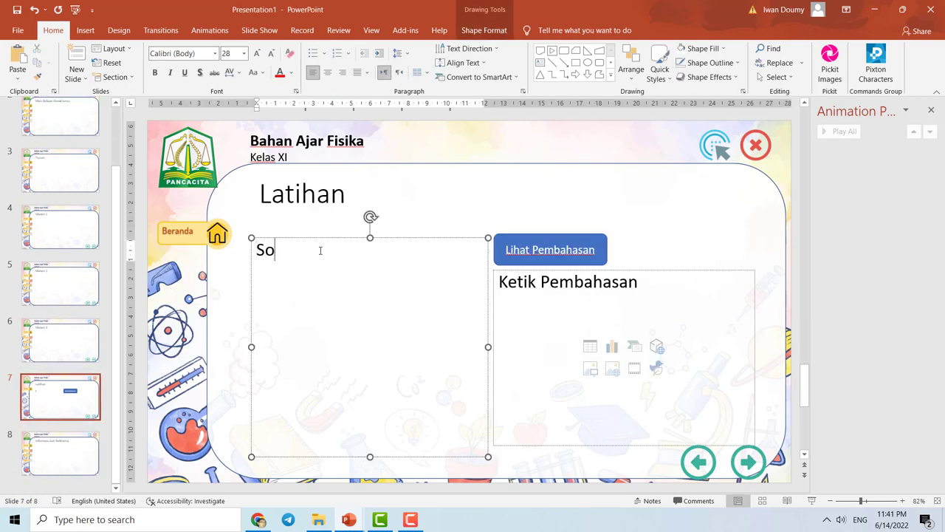
{"action": "type", "text": "al 1"}
{"action": "left_click", "coordinate": [426, 205]}
Duplicate the Latihan slide and change the copy's question to 'Soal 2'.
{"action": "left_click", "coordinate": [68, 405]}
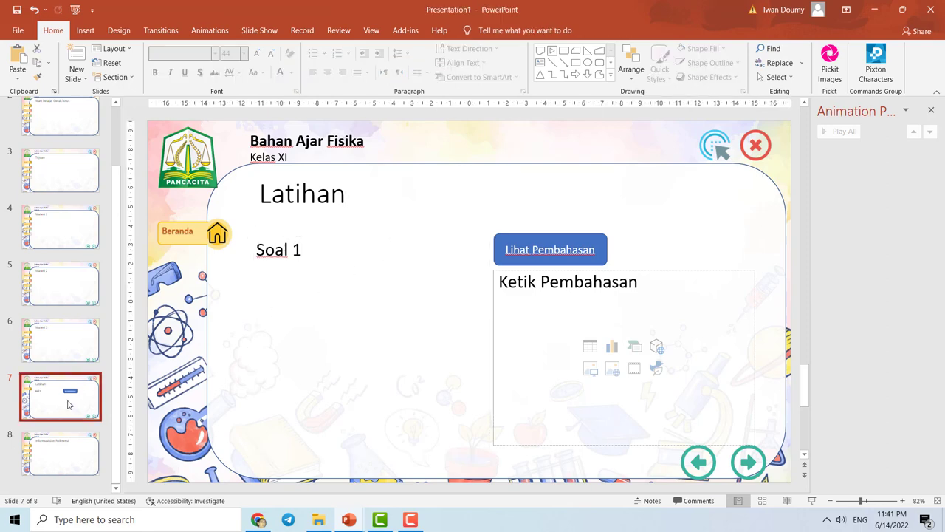
{"action": "right_click", "coordinate": [69, 404]}
{"action": "left_click", "coordinate": [122, 270]}
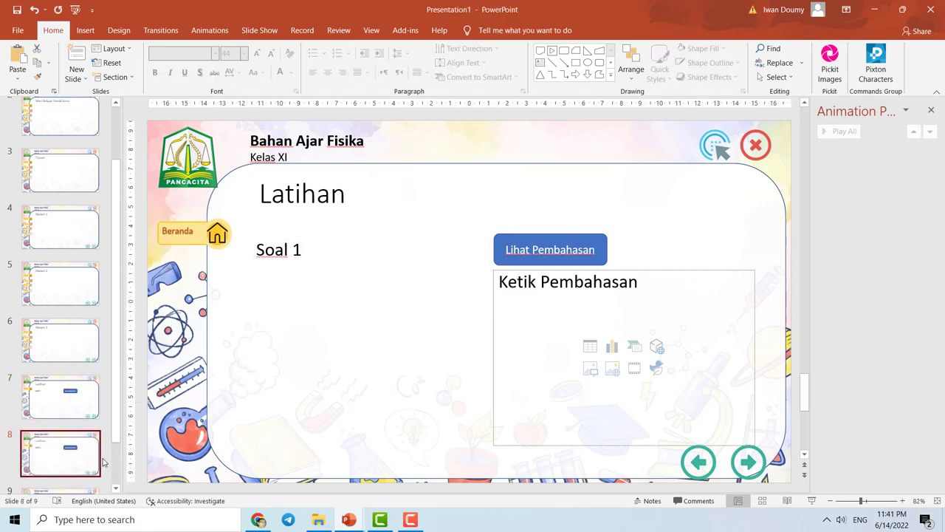
{"action": "left_click", "coordinate": [333, 255]}
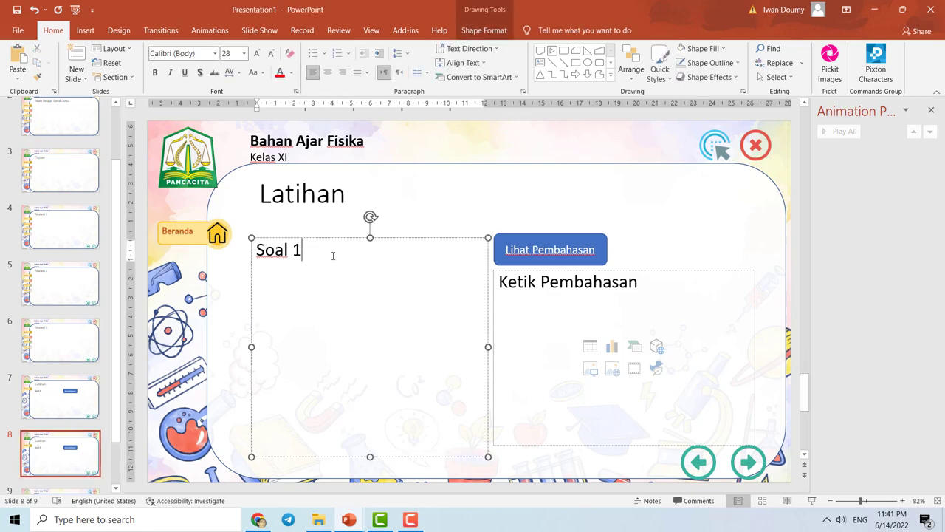
{"action": "key", "text": "BackSpace"}
{"action": "type", "text": "2"}
{"action": "left_click", "coordinate": [476, 195]}
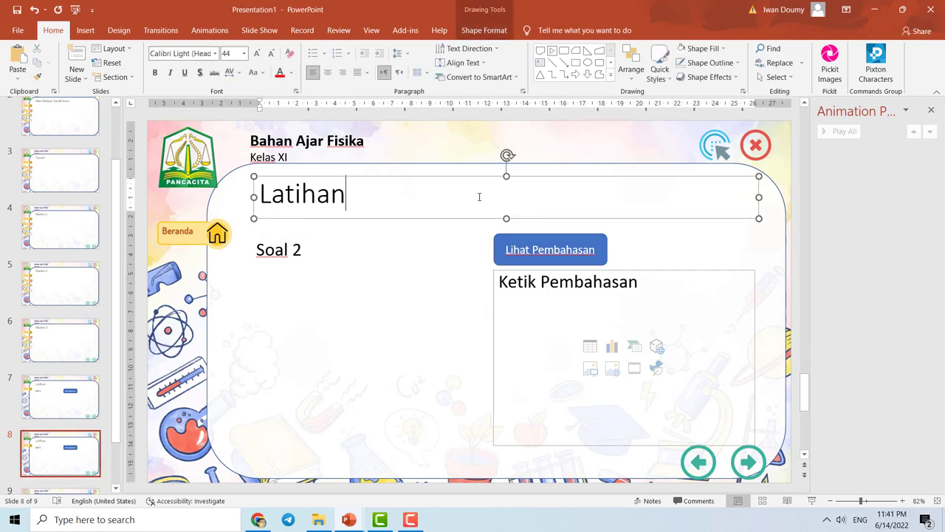
{"action": "scroll", "coordinate": [466, 411], "scroll_direction": "up", "scroll_amount": 2}
{"action": "scroll", "coordinate": [677, 448], "scroll_direction": "up", "scroll_amount": 2}
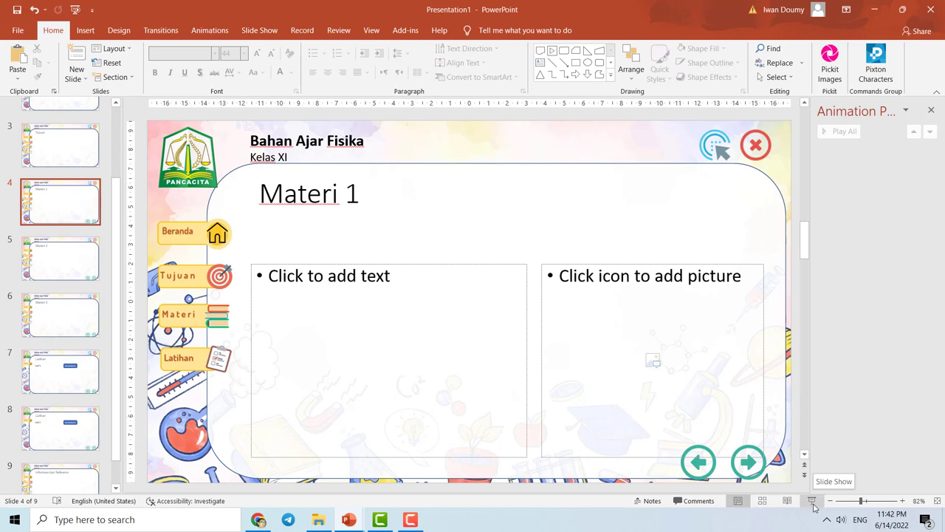
Make the Gerak Lurus title slide advance automatically after 00:05.00 instead of on mouse click.
{"action": "scroll", "coordinate": [51, 197], "scroll_direction": "up", "scroll_amount": 1}
{"action": "scroll", "coordinate": [51, 197], "scroll_direction": "up", "scroll_amount": 1}
{"action": "left_click", "coordinate": [51, 197]}
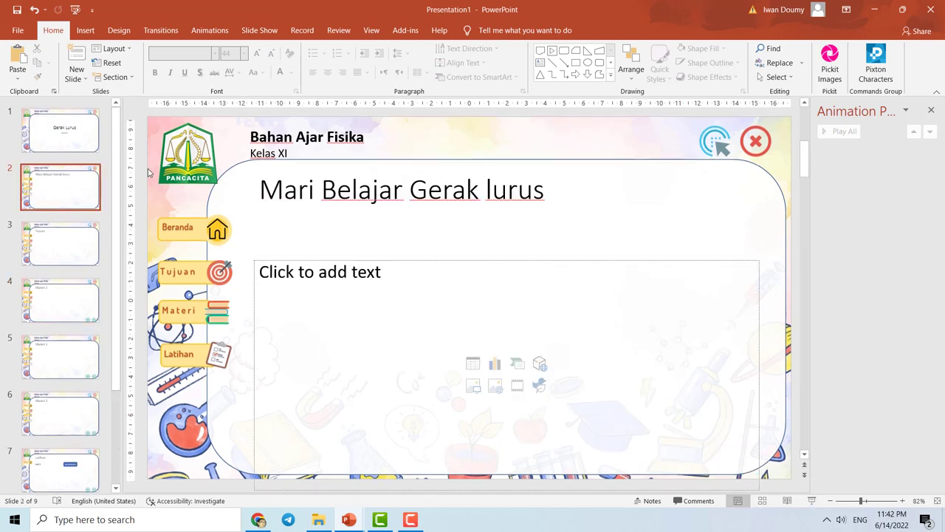
{"action": "left_click", "coordinate": [64, 134]}
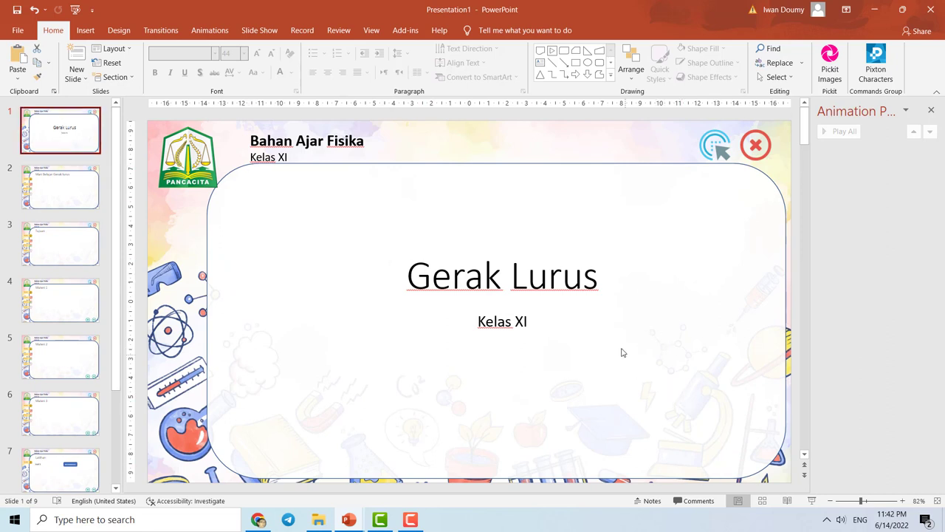
{"action": "left_click", "coordinate": [176, 32]}
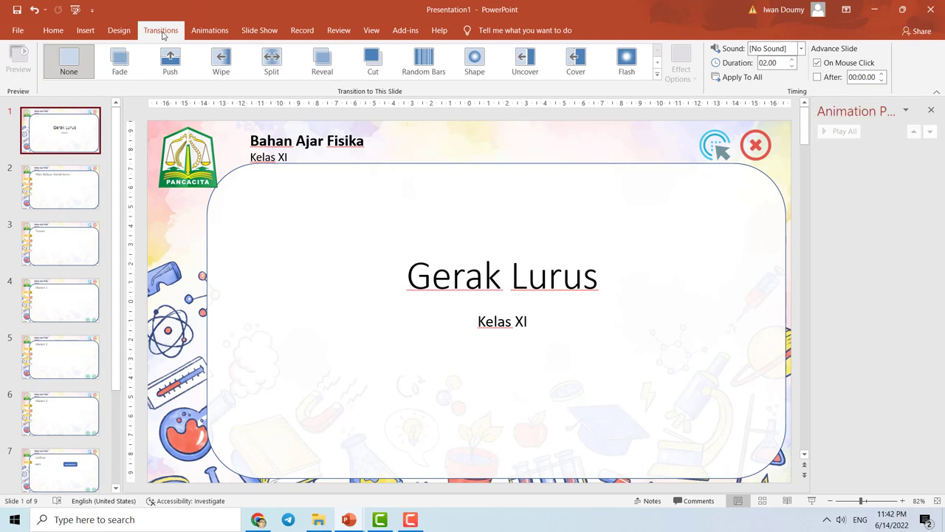
{"action": "left_click", "coordinate": [816, 77]}
{"action": "left_click", "coordinate": [816, 63]}
Return to slide 1 and bring up the Slide Show ribbon options.
{"action": "left_click", "coordinate": [53, 195]}
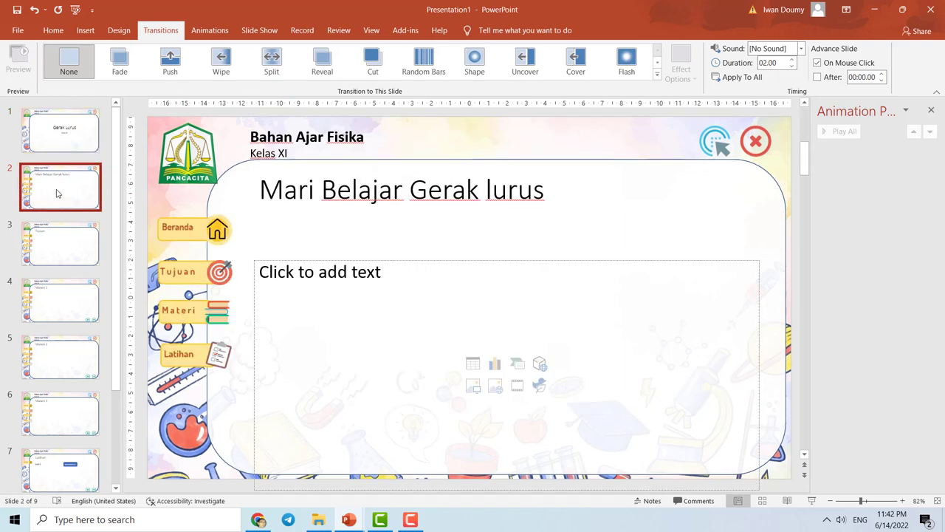
{"action": "left_click", "coordinate": [64, 141]}
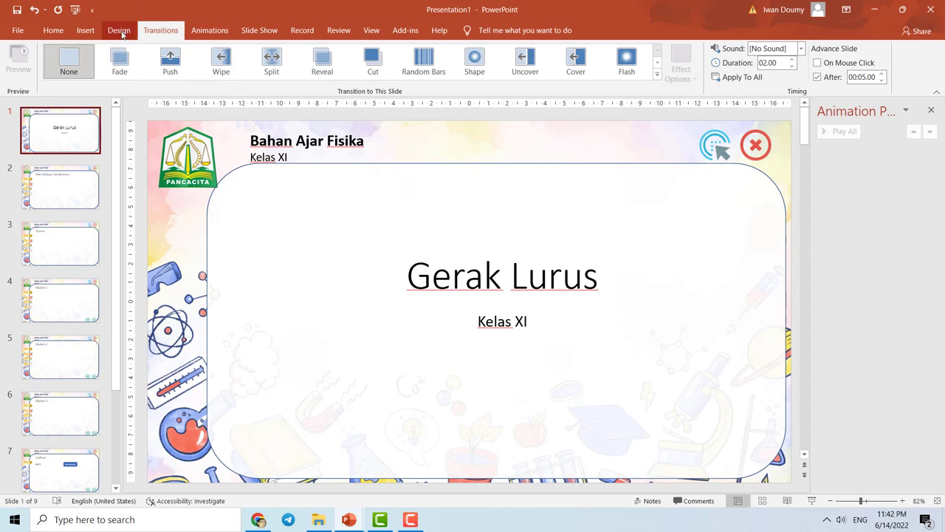
{"action": "left_click", "coordinate": [265, 34]}
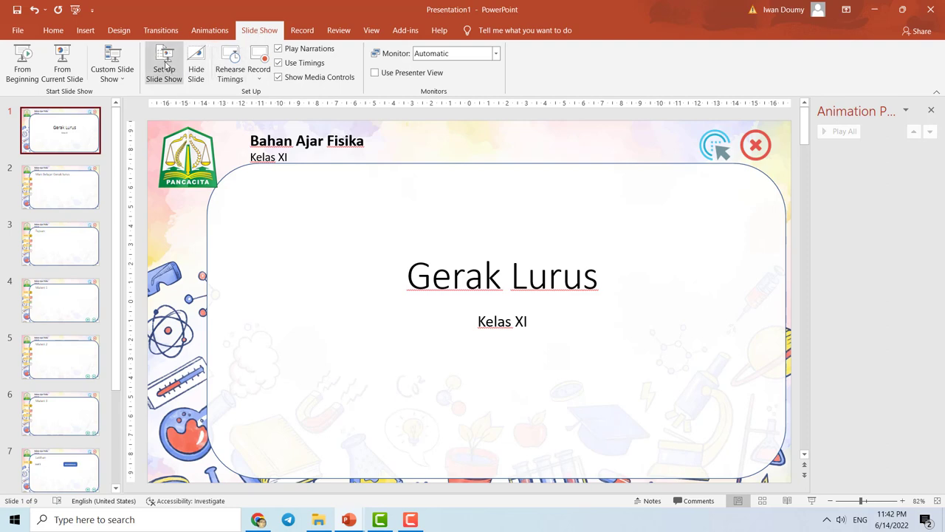
Set the show type to Browsed at a kiosk (full screen) and start the show from Gerak Lurus.
{"action": "left_click", "coordinate": [166, 63]}
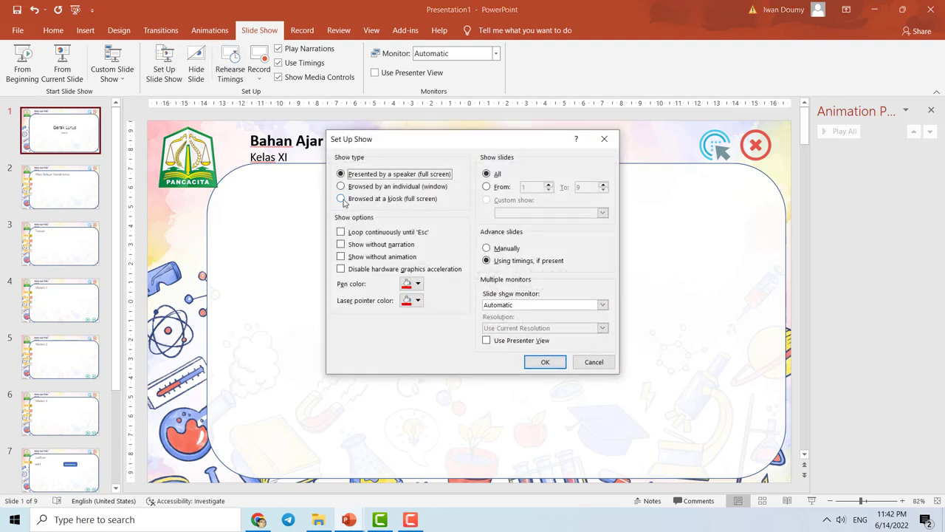
{"action": "left_click", "coordinate": [341, 200]}
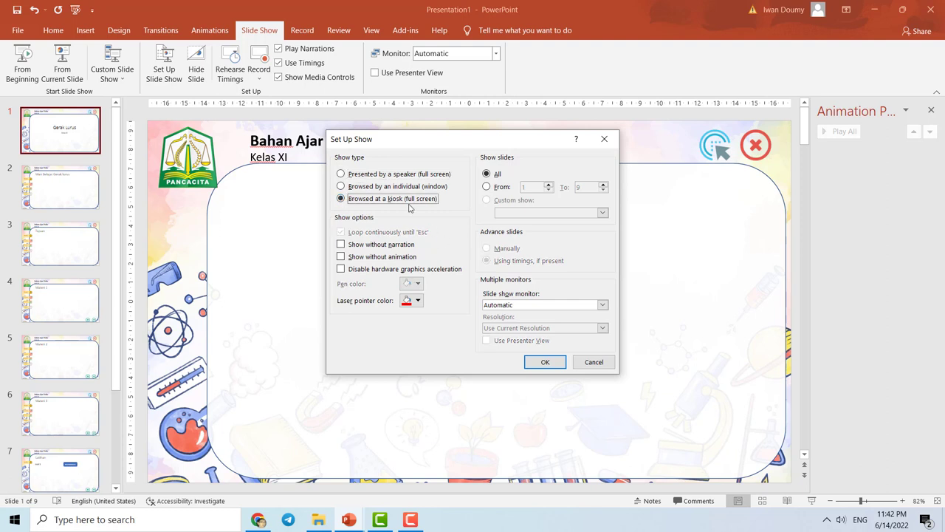
{"action": "left_click", "coordinate": [543, 361]}
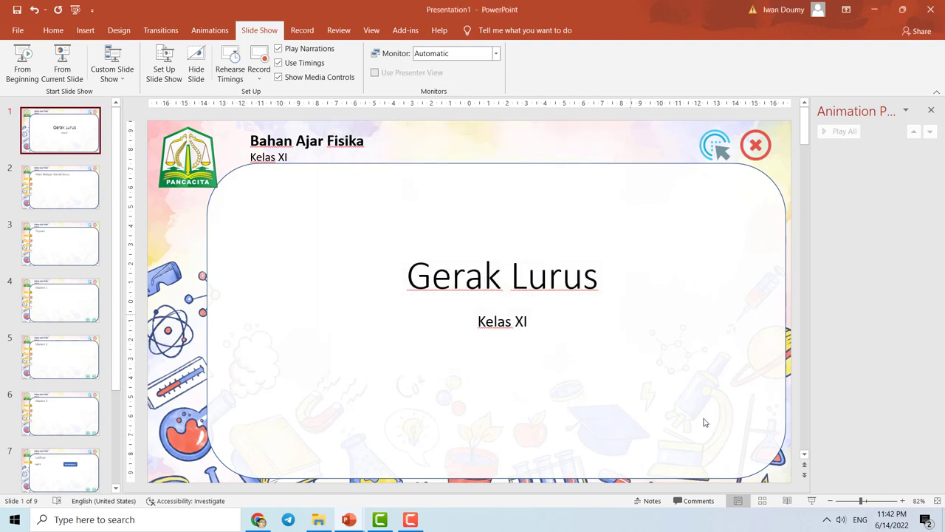
{"action": "left_click", "coordinate": [812, 502]}
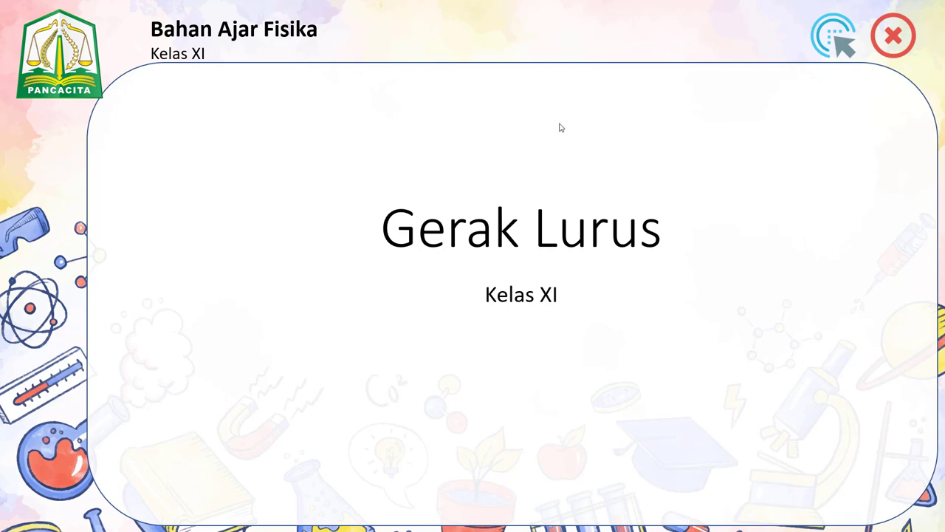
Test the show's links through Tujuan, Materi 1–3 arrows and Latihan, then end the show.
{"action": "left_click", "coordinate": [258, 189]}
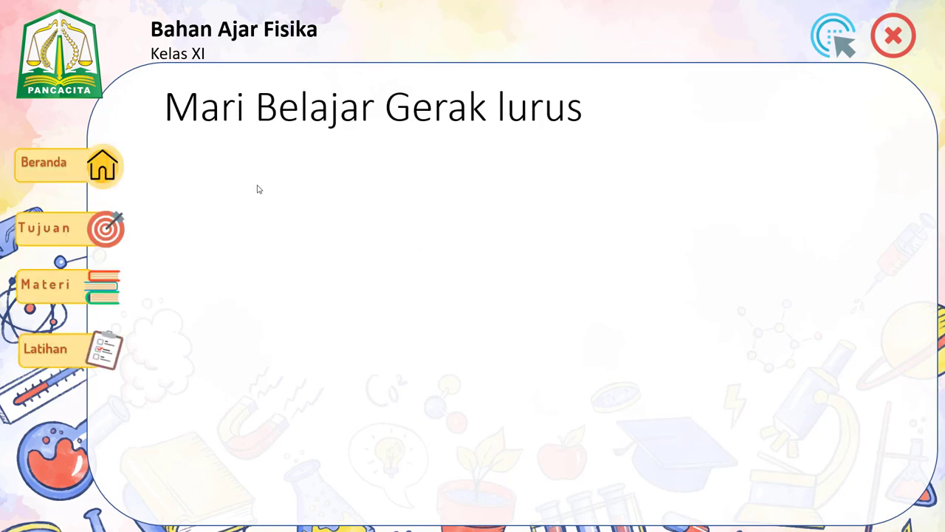
{"action": "left_click", "coordinate": [42, 236]}
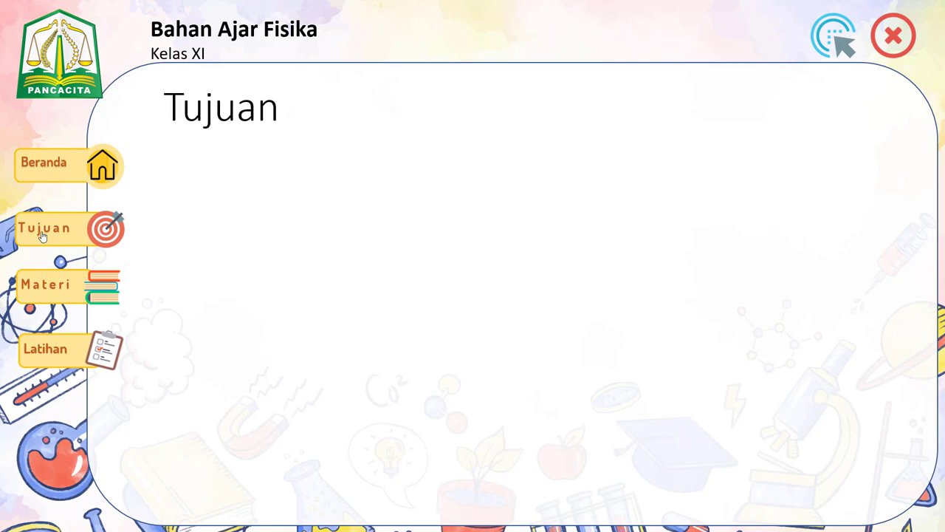
{"action": "left_click", "coordinate": [59, 290]}
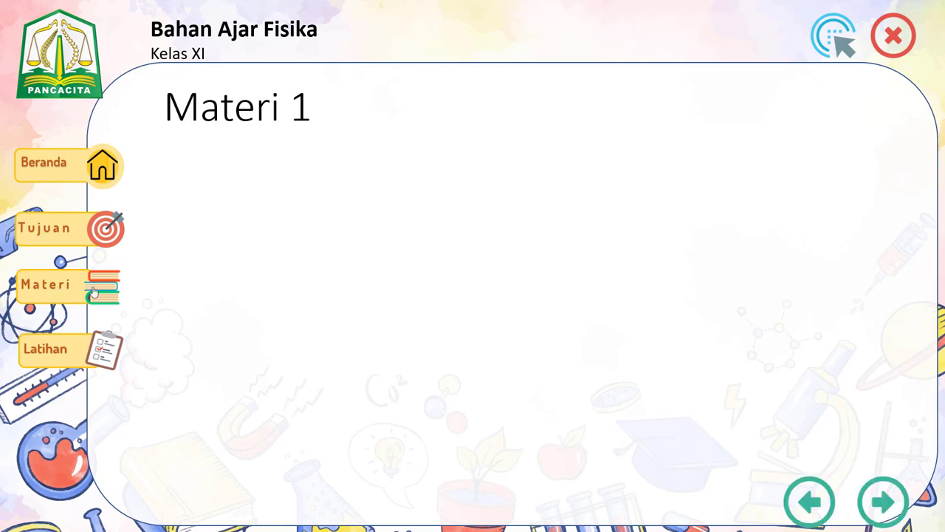
{"action": "left_click", "coordinate": [888, 510]}
{"action": "left_click", "coordinate": [888, 510]}
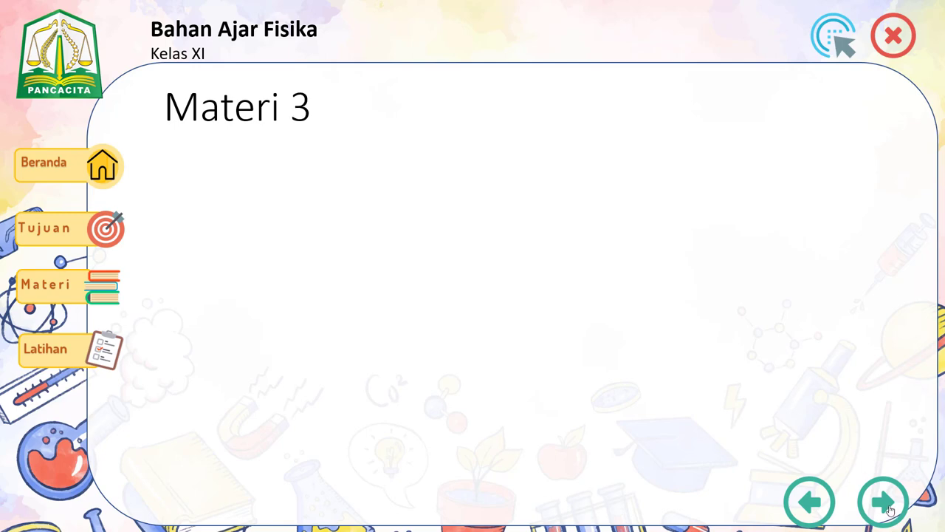
{"action": "left_click", "coordinate": [811, 504]}
{"action": "left_click", "coordinate": [810, 504]}
{"action": "left_click", "coordinate": [886, 503]}
{"action": "left_click", "coordinate": [69, 355]}
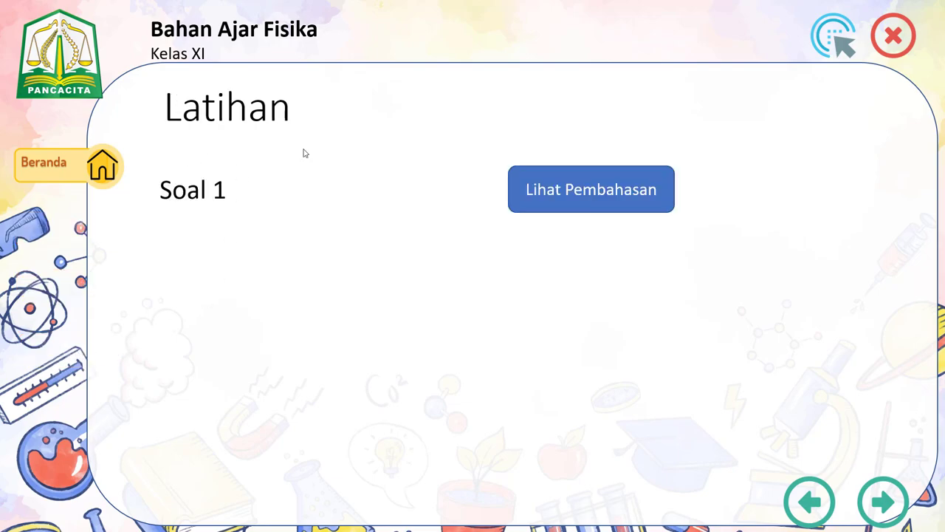
{"action": "key", "text": "Escape"}
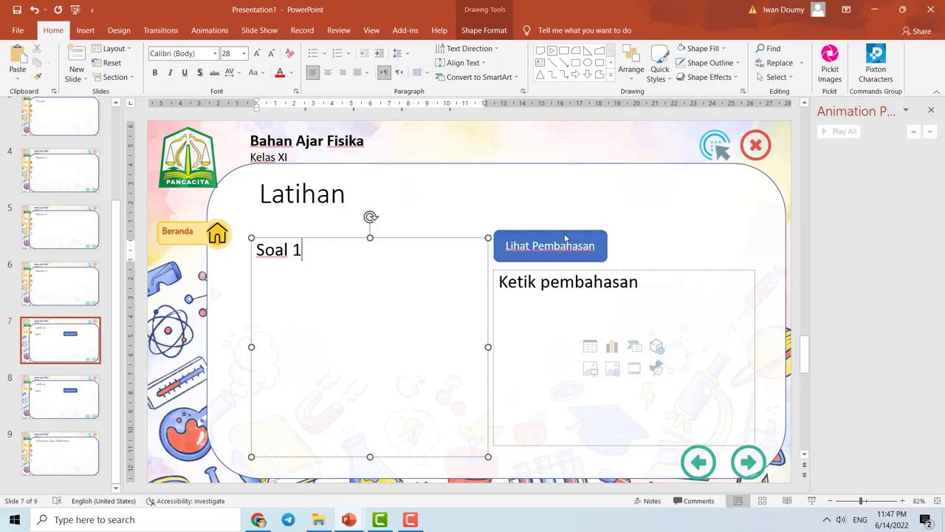
Fill the Ketik pembahasan answer box with 'Jawaban yang benar adalah ....'.
{"action": "left_click", "coordinate": [537, 286]}
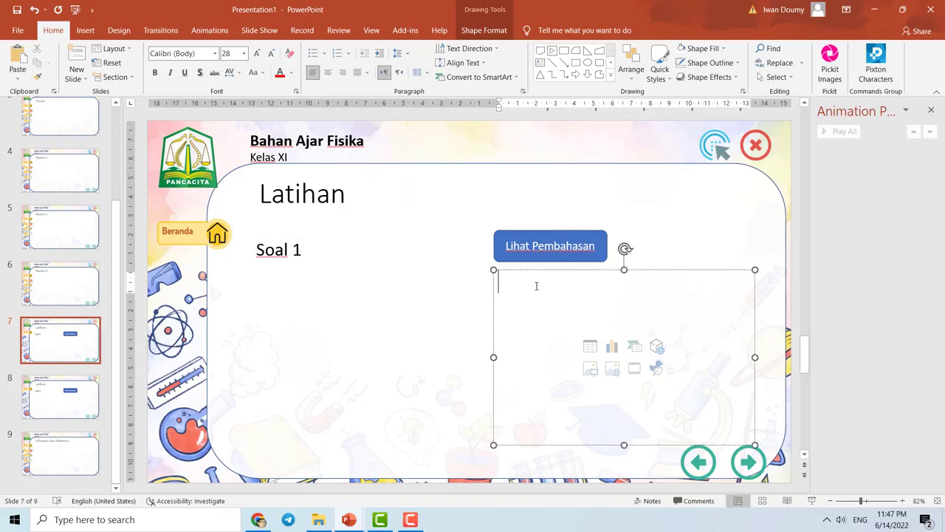
{"action": "left_click", "coordinate": [641, 214]}
{"action": "left_click", "coordinate": [598, 284]}
{"action": "type", "text": "Jaw"}
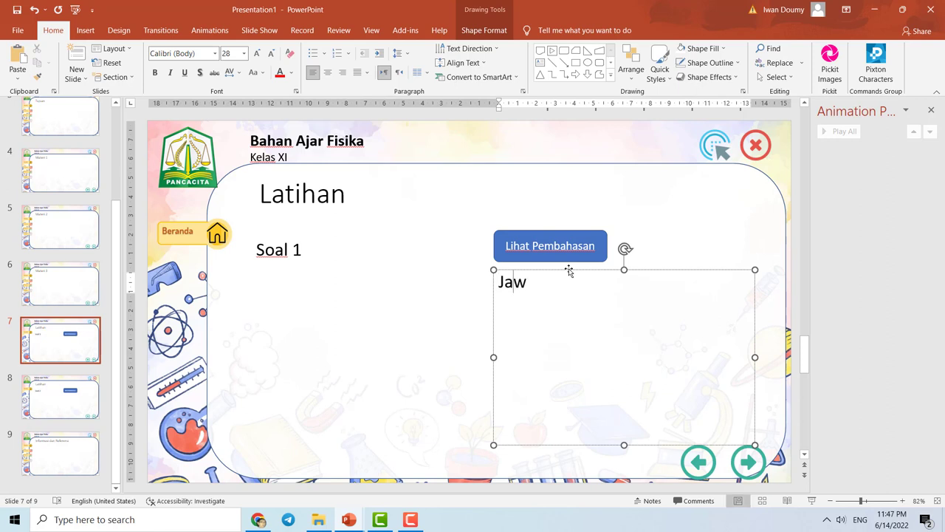
{"action": "type", "text": "aban yang"}
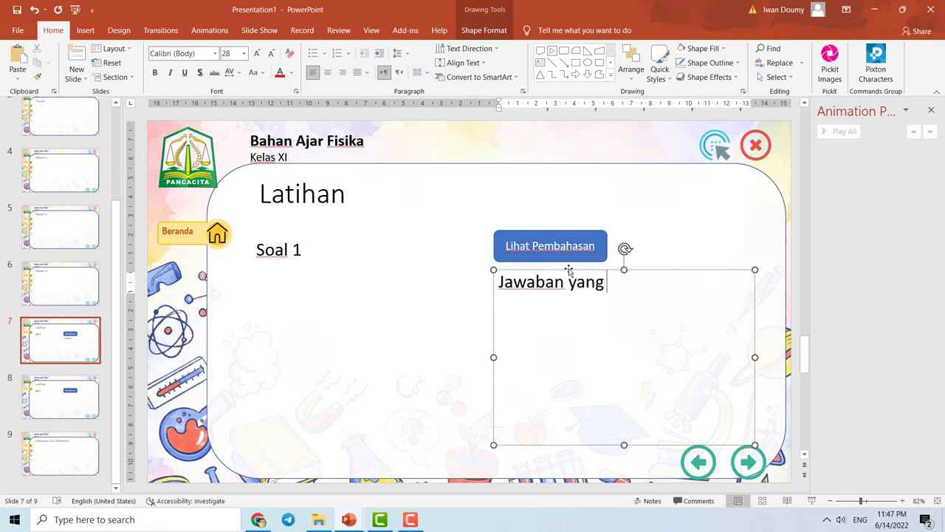
{"action": "type", "text": " benar adalah"}
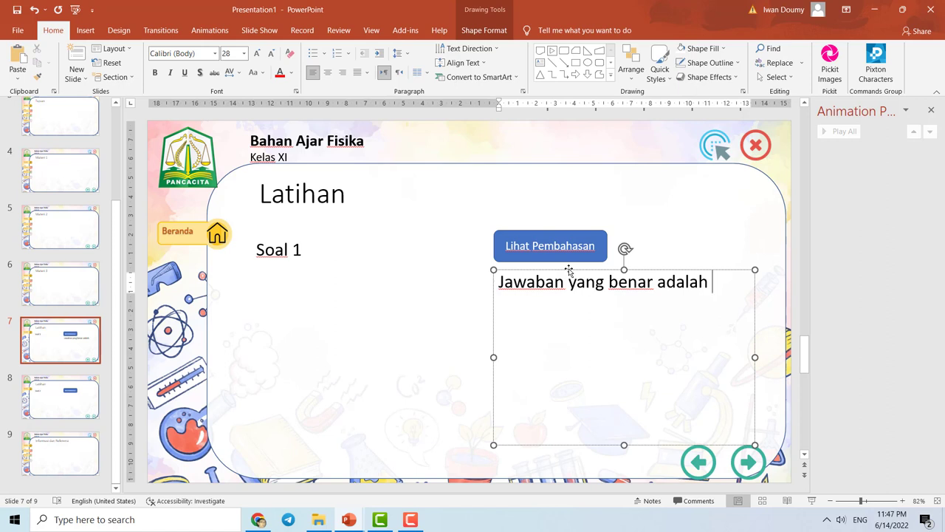
{"action": "type", "text": " ...."}
Extend the question to read 'Soal 1 berapakah jumlah...'.
{"action": "left_click", "coordinate": [359, 327]}
{"action": "left_click", "coordinate": [552, 415]}
{"action": "left_click", "coordinate": [299, 251]}
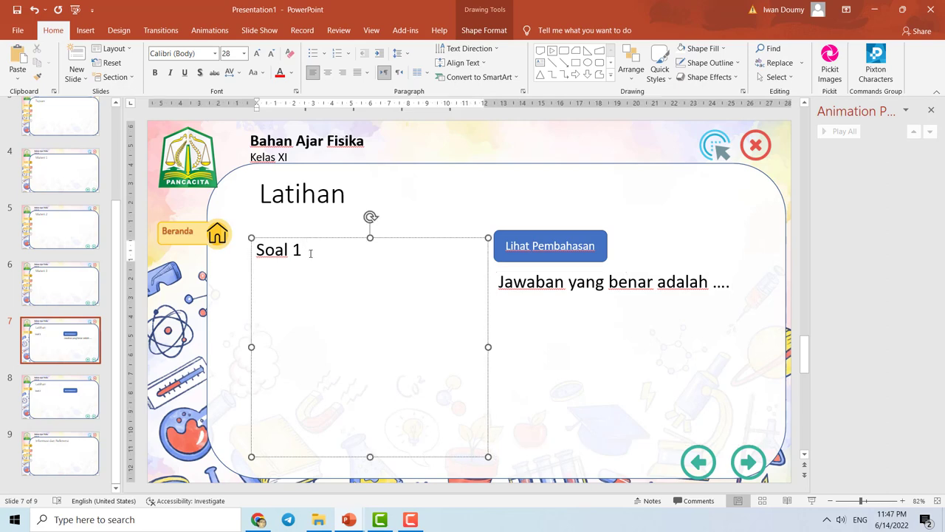
{"action": "type", "text": "berapakah "}
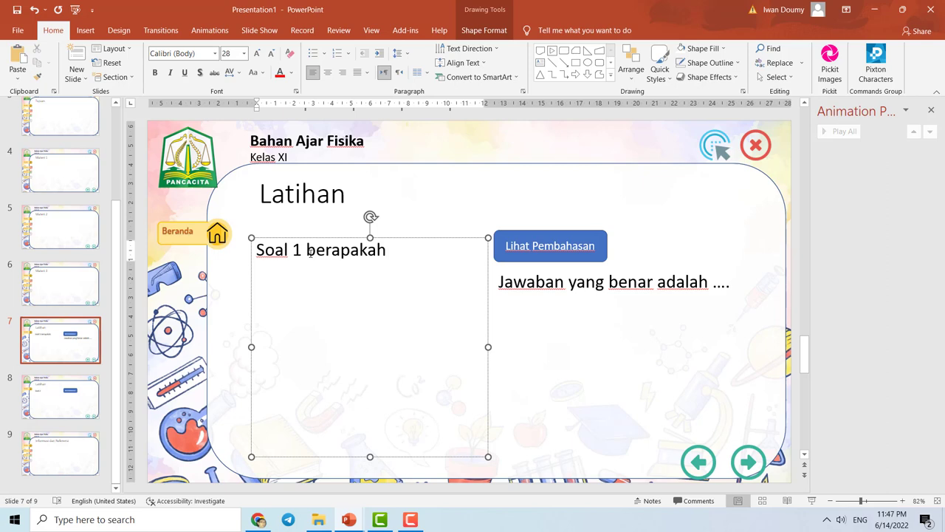
{"action": "type", "text": "jum"}
{"action": "type", "text": "lah."}
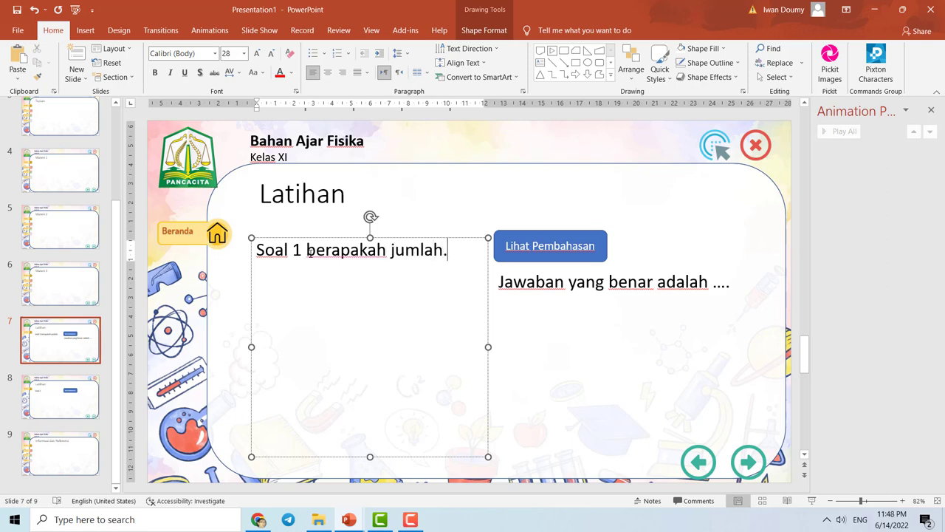
{"action": "type", "text": ".."}
{"action": "left_click", "coordinate": [435, 178]}
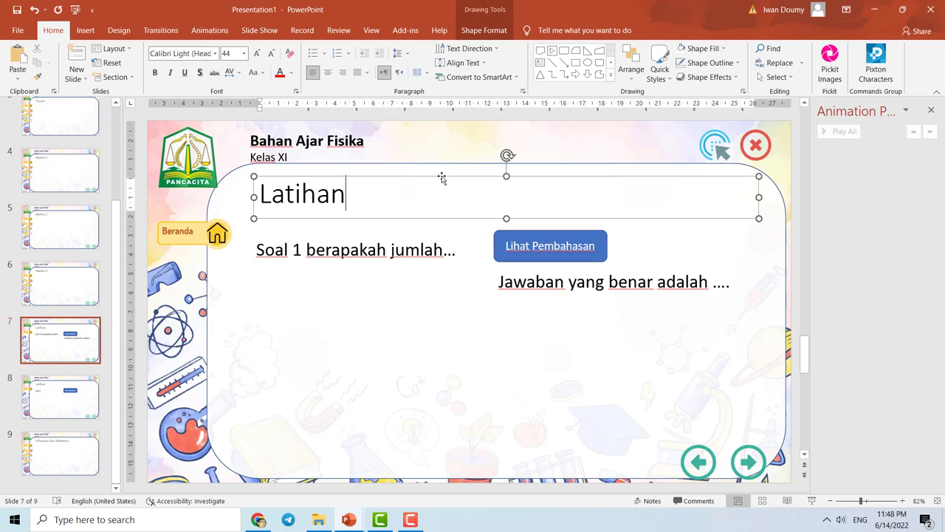
{"action": "left_click", "coordinate": [811, 501]}
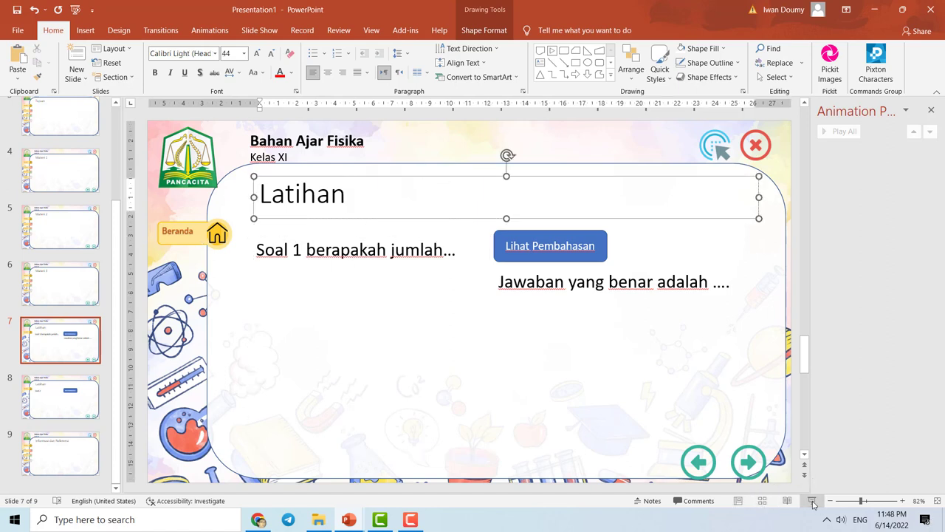
{"action": "left_click", "coordinate": [103, 176]}
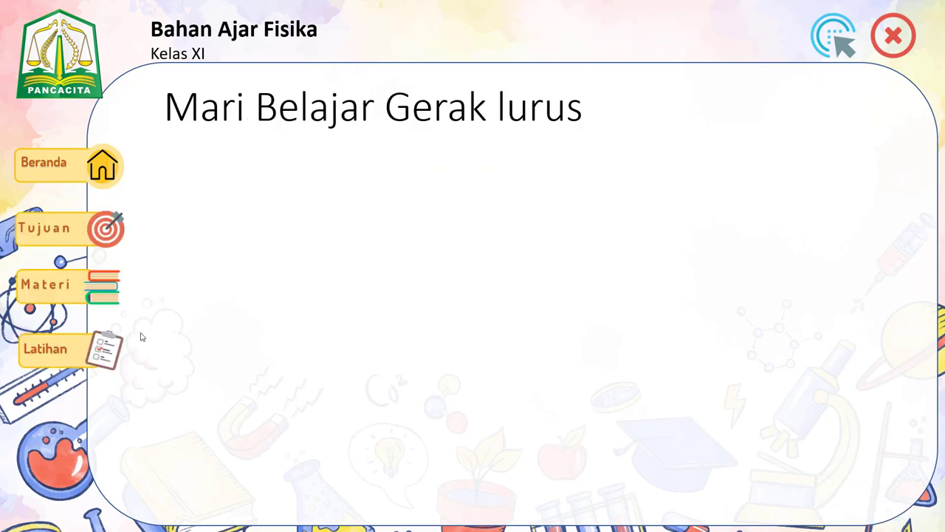
{"action": "left_click", "coordinate": [66, 352]}
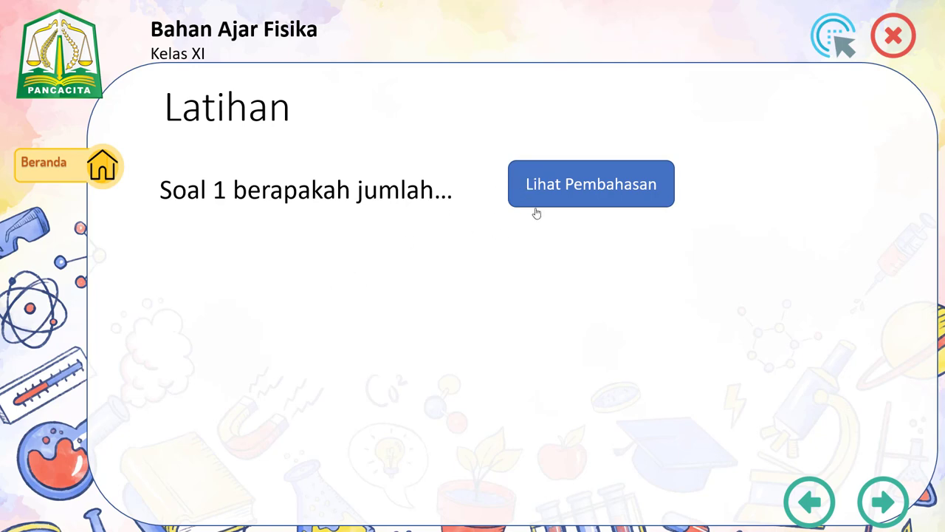
{"action": "left_click", "coordinate": [620, 181]}
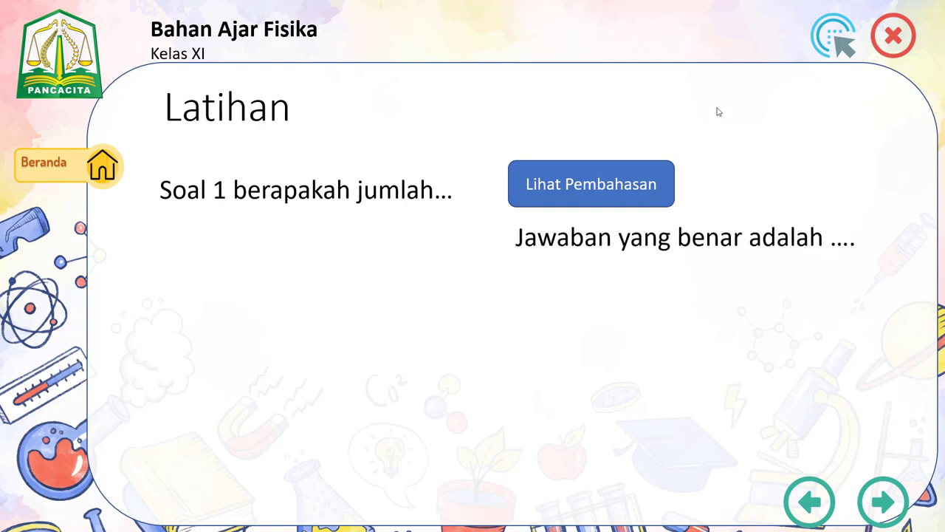
{"action": "left_click", "coordinate": [888, 43]}
{"action": "left_click", "coordinate": [573, 359]}
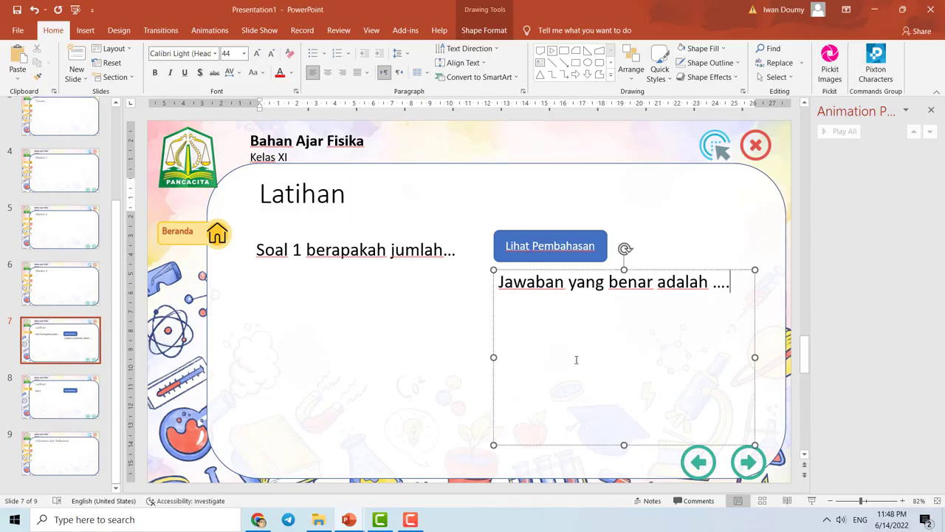
{"action": "left_click", "coordinate": [757, 220]}
{"action": "left_click", "coordinate": [774, 251]}
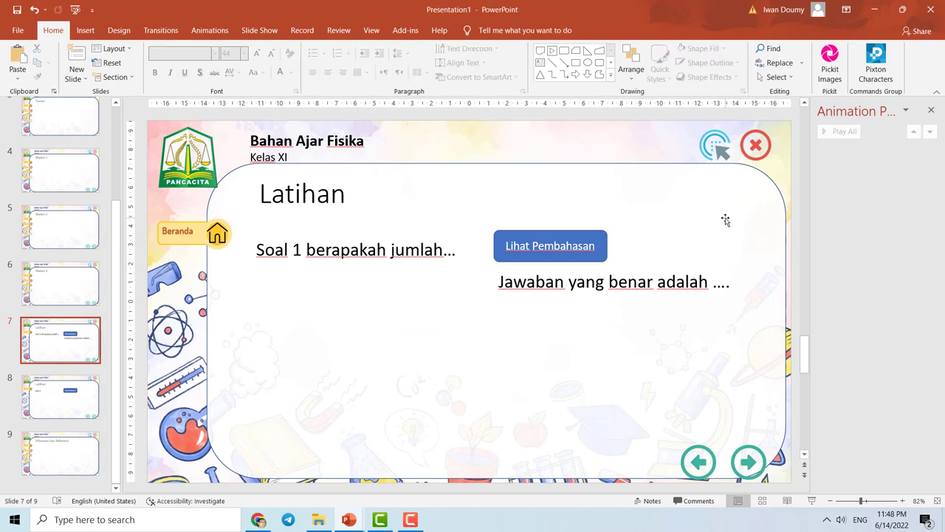
{"action": "left_click", "coordinate": [693, 358]}
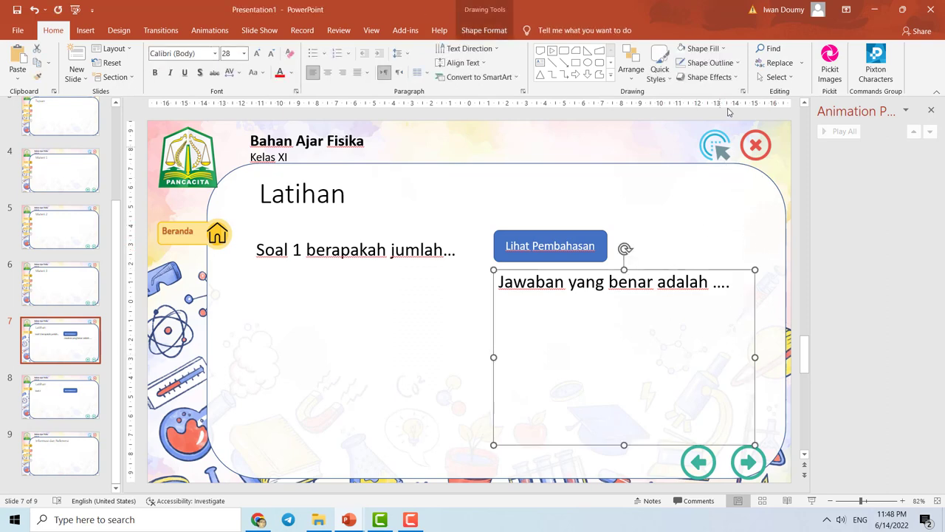